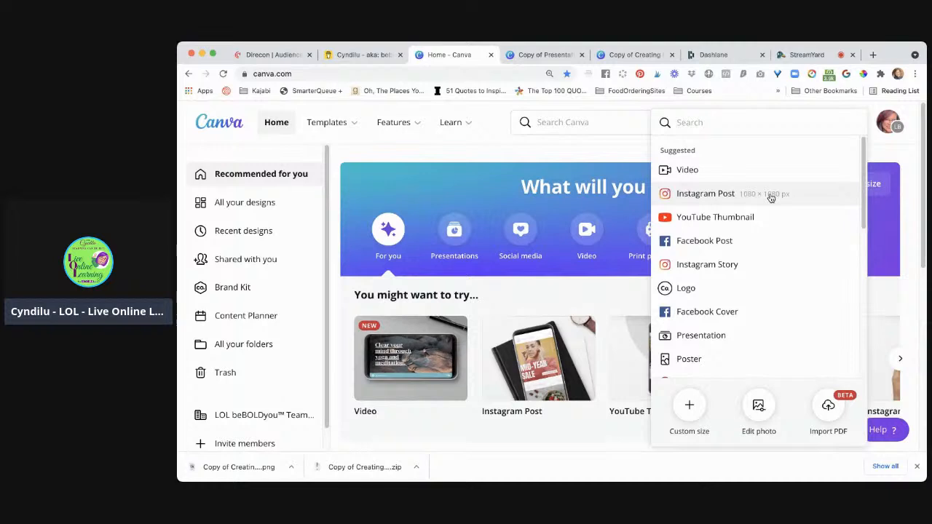
Create a blank Instagram Post design and fill its page background with the default bright red
{"action": "left_click", "coordinate": [770, 195]}
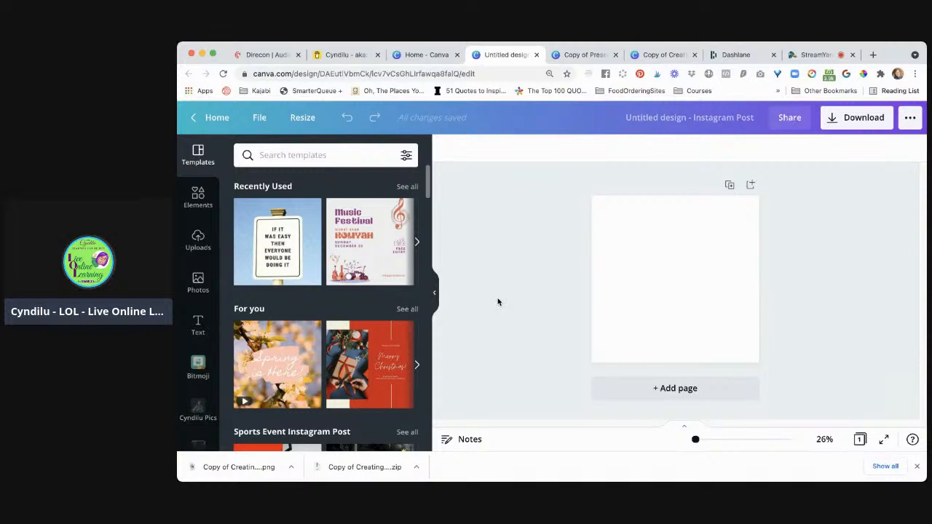
{"action": "left_click", "coordinate": [648, 286]}
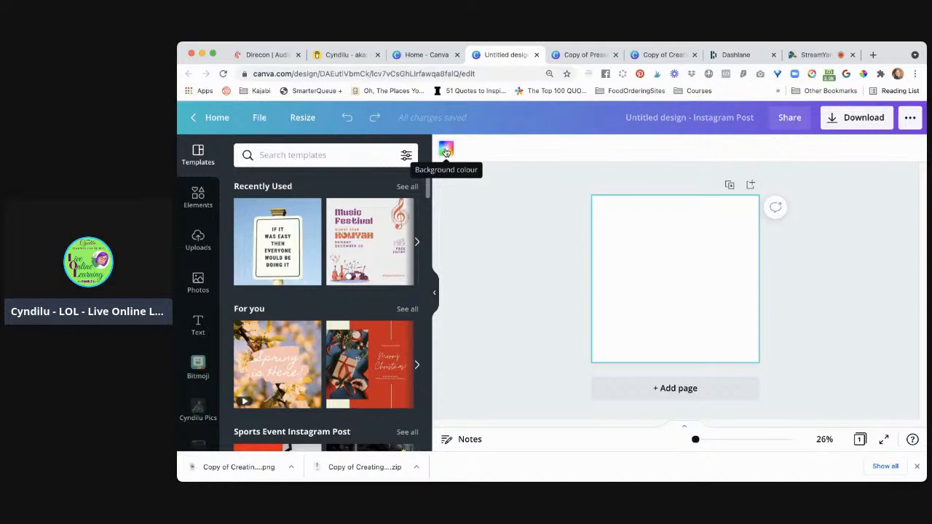
{"action": "left_click", "coordinate": [446, 150]}
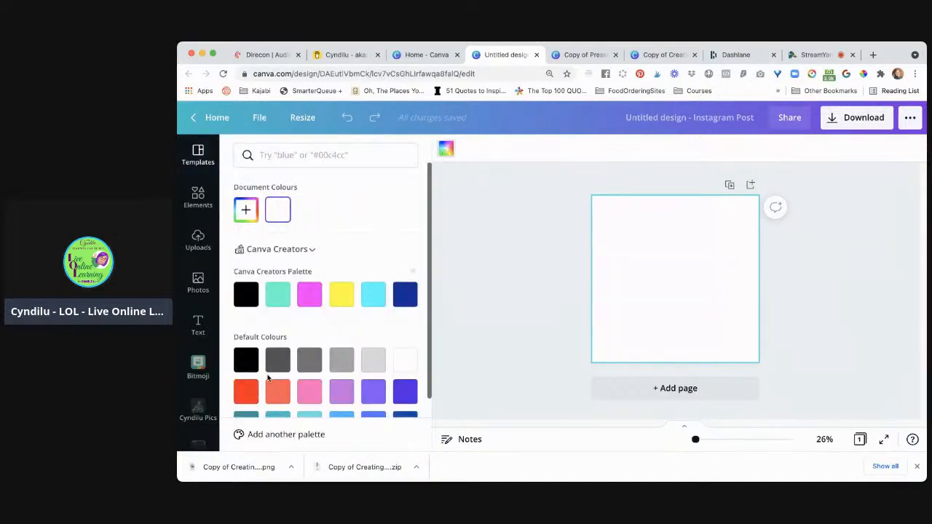
{"action": "left_click", "coordinate": [247, 392]}
{"action": "scroll", "coordinate": [338, 339], "scroll_direction": "down", "scroll_amount": 2}
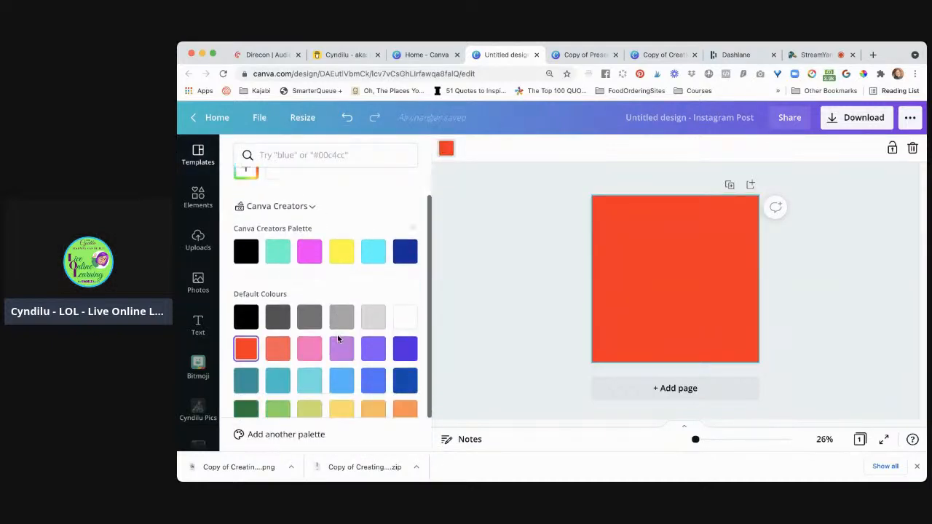
{"action": "scroll", "coordinate": [338, 339], "scroll_direction": "up", "scroll_amount": 1}
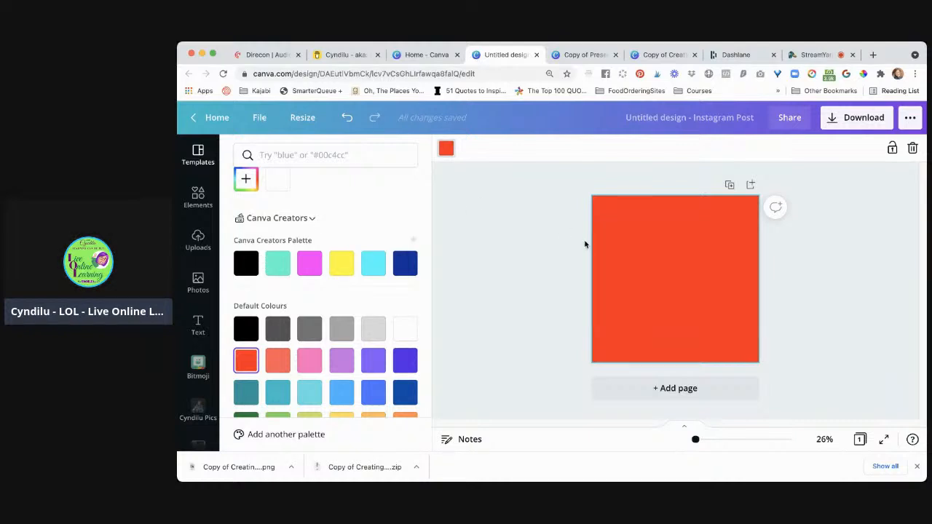
{"action": "left_click", "coordinate": [555, 256]}
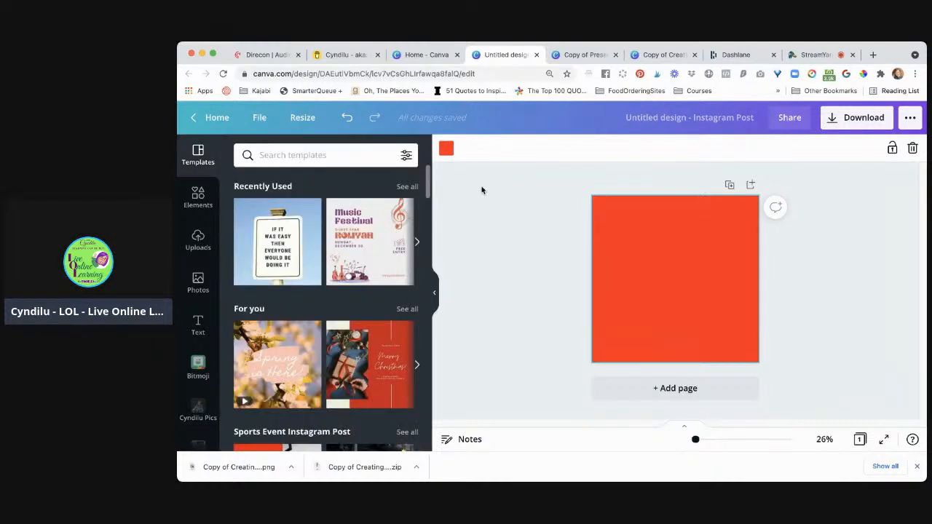
Set the page background to black from the Canva Creators Palette
{"action": "left_click", "coordinate": [446, 150]}
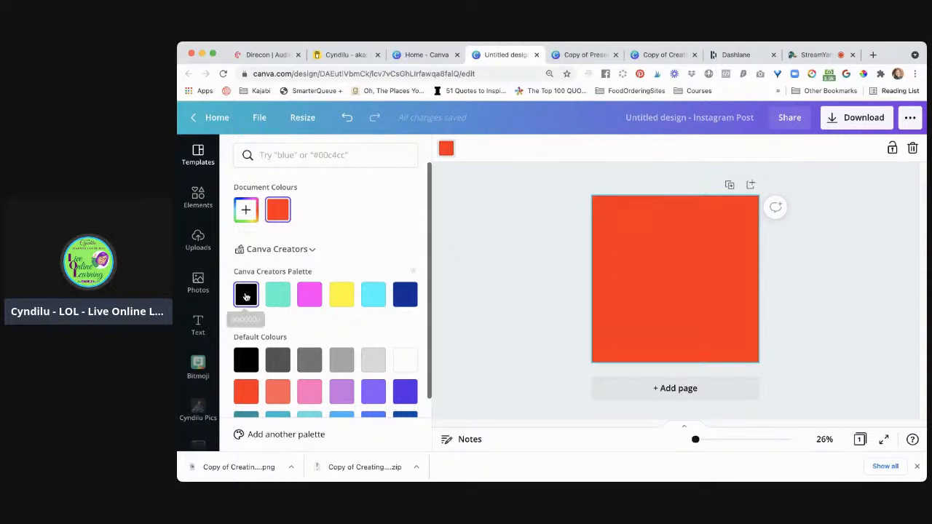
{"action": "left_click", "coordinate": [246, 295]}
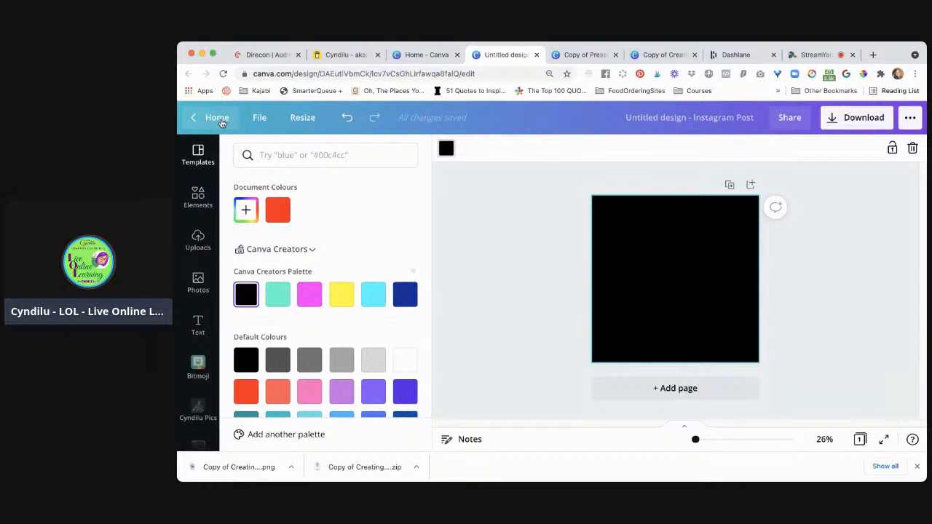
Leave the design and create a new Brand Kit named with the client's full name
{"action": "left_click", "coordinate": [222, 120]}
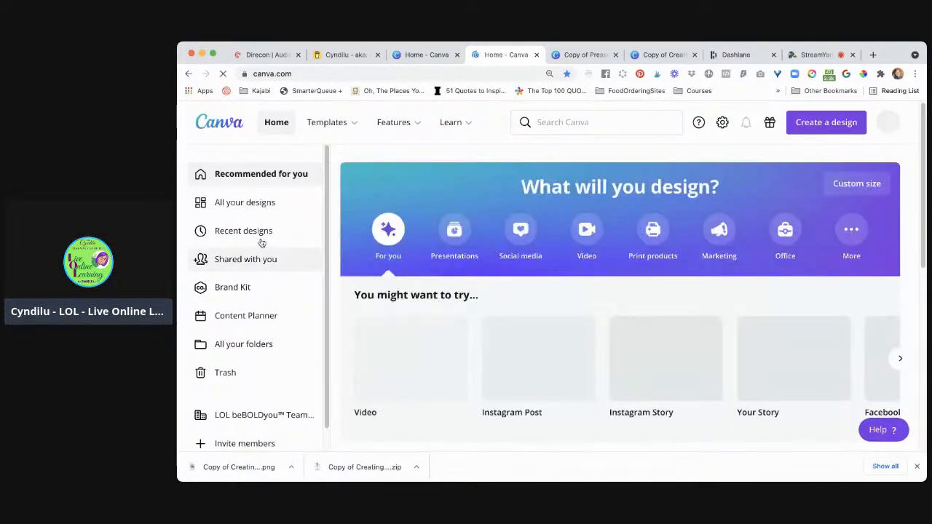
{"action": "left_click", "coordinate": [247, 288]}
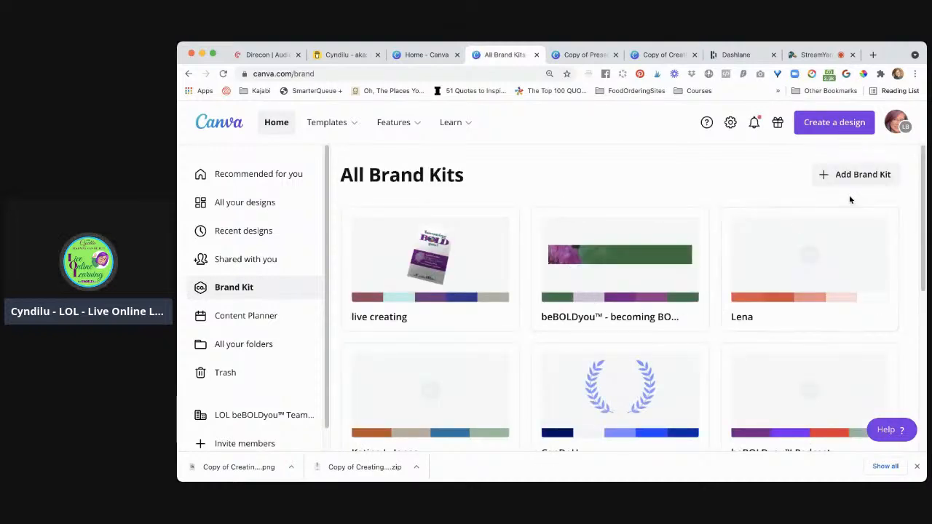
{"action": "left_click", "coordinate": [863, 174]}
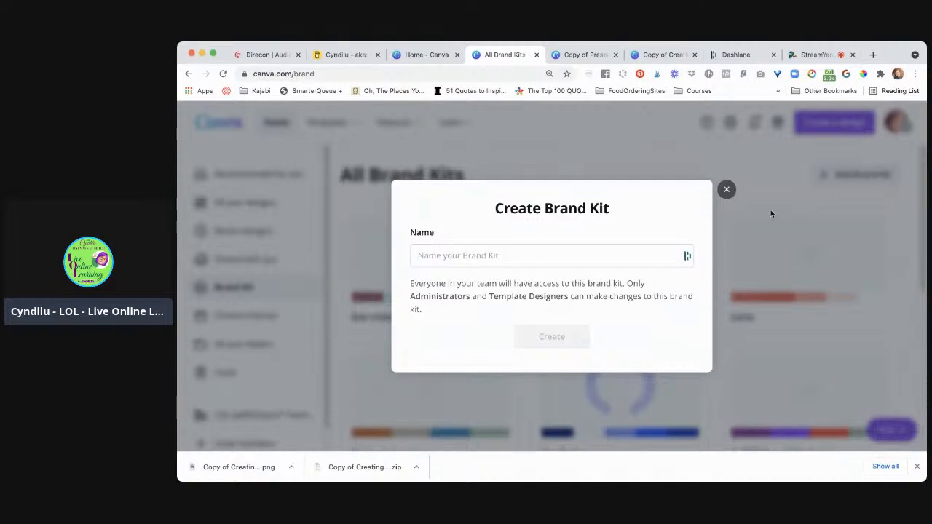
{"action": "left_click", "coordinate": [562, 256]}
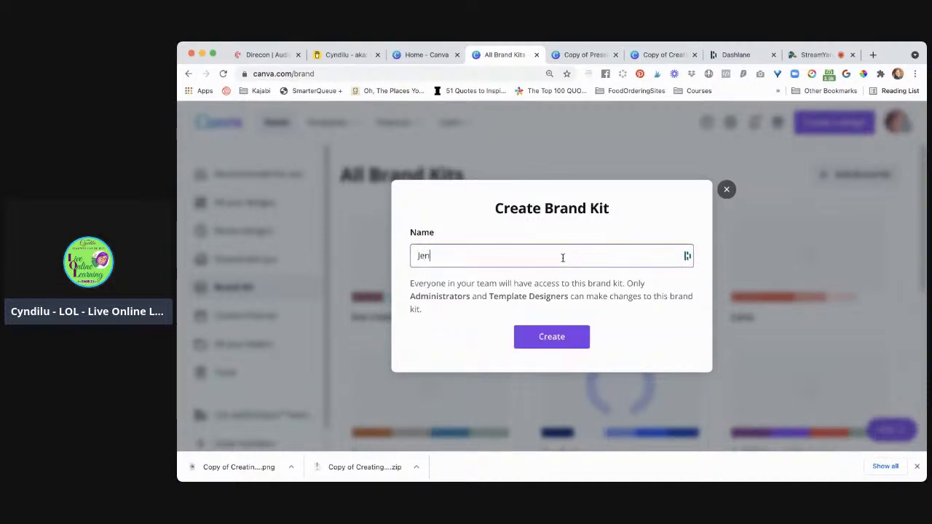
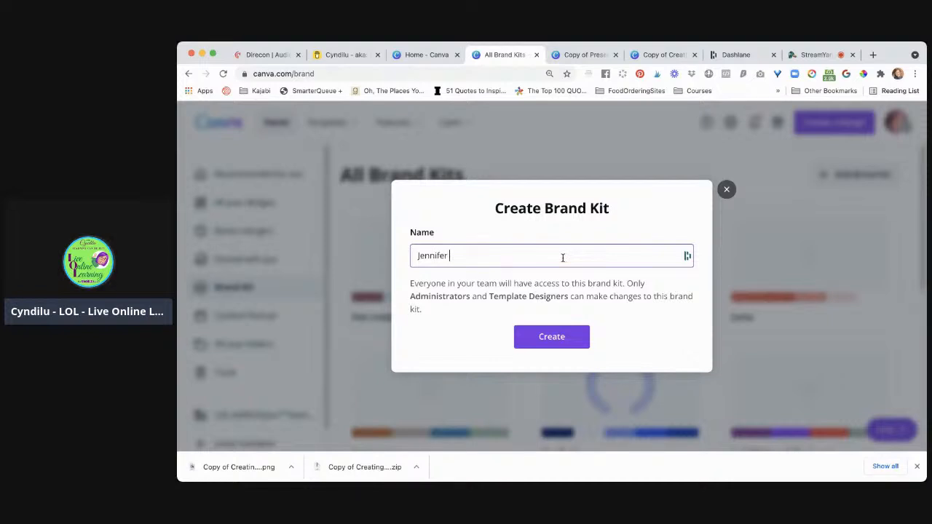
{"action": "left_click", "coordinate": [565, 342]}
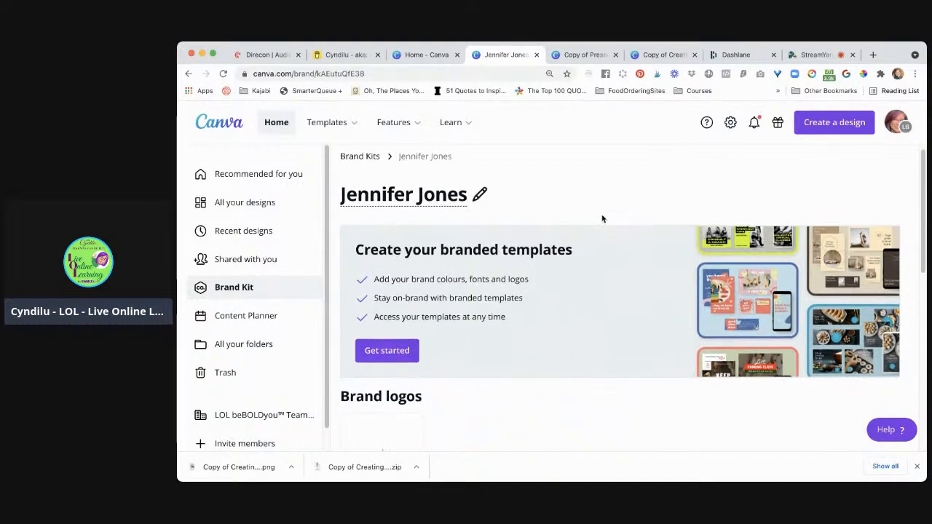
Add a first colour to the new kit's untitled brand palette and set it to #E63C3C
{"action": "scroll", "coordinate": [601, 219], "scroll_direction": "down", "scroll_amount": 3}
{"action": "scroll", "coordinate": [601, 219], "scroll_direction": "down", "scroll_amount": 2}
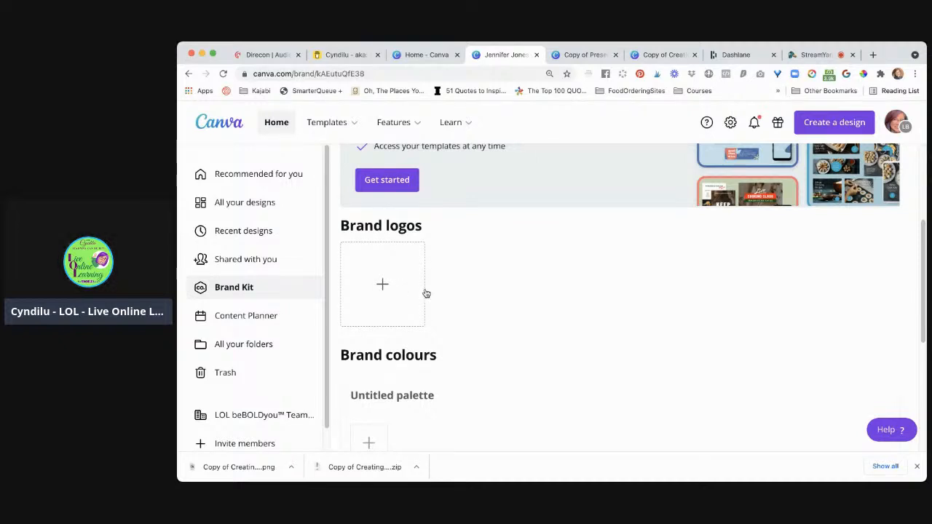
{"action": "scroll", "coordinate": [481, 354], "scroll_direction": "down", "scroll_amount": 3}
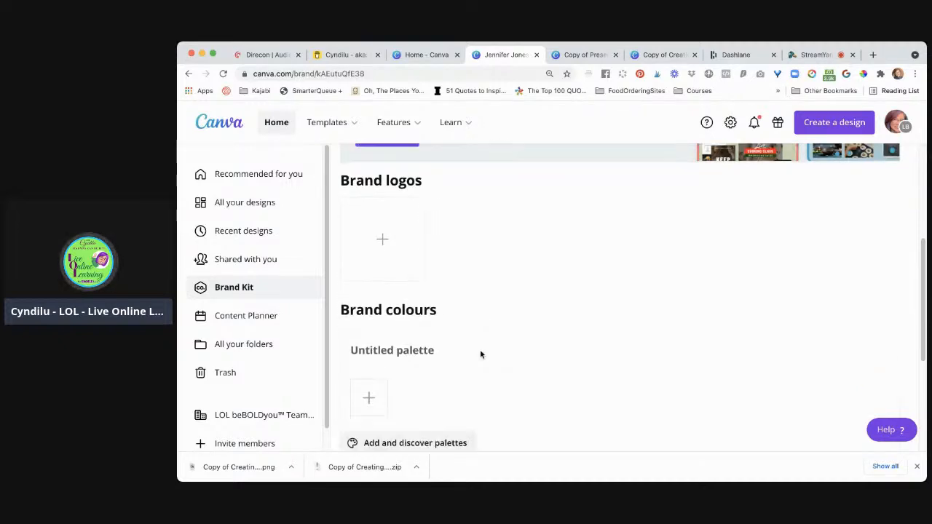
{"action": "left_click", "coordinate": [377, 325]}
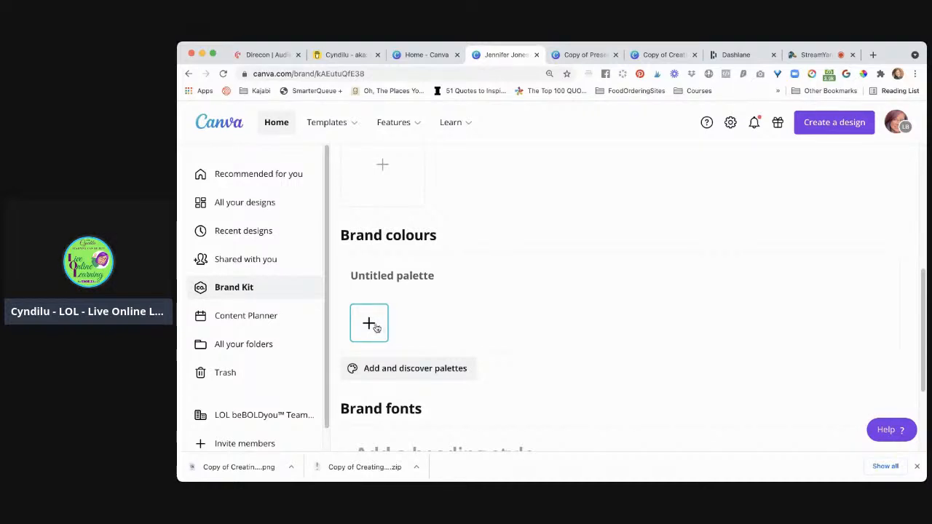
{"action": "left_click", "coordinate": [376, 327]}
{"action": "left_click", "coordinate": [440, 269]}
{"action": "double_click", "coordinate": [440, 268]}
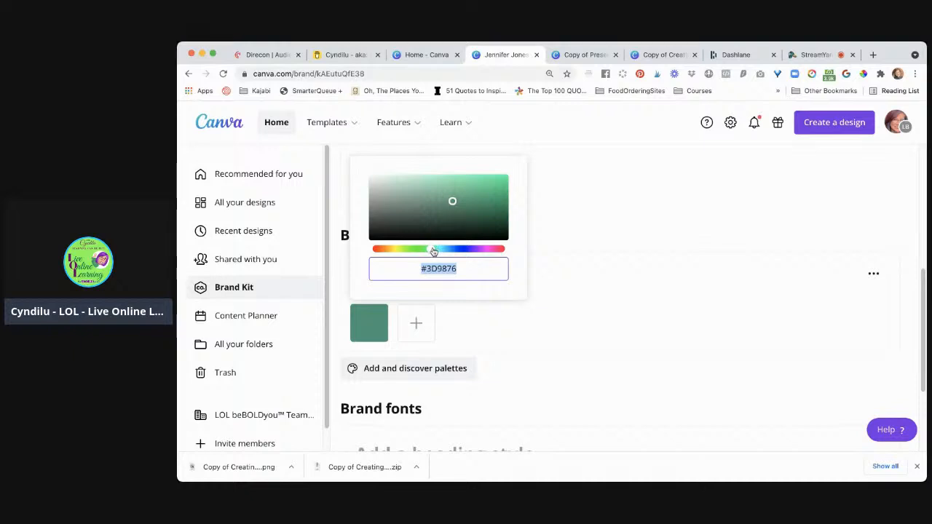
{"action": "left_click", "coordinate": [434, 252]}
{"action": "left_click_drag", "start_coordinate": [434, 251], "coordinate": [433, 251]}
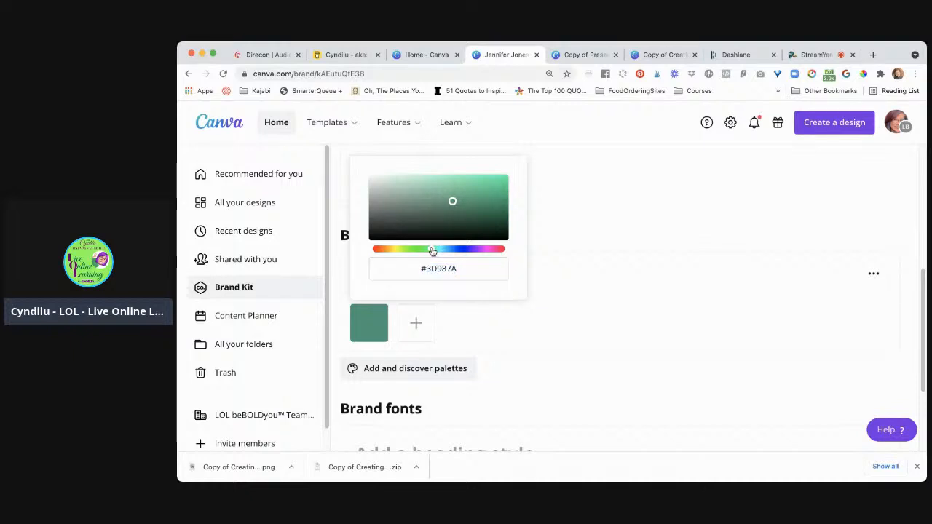
{"action": "left_click", "coordinate": [440, 267]}
{"action": "double_click", "coordinate": [440, 267]}
{"action": "type", "text": "#E6"}
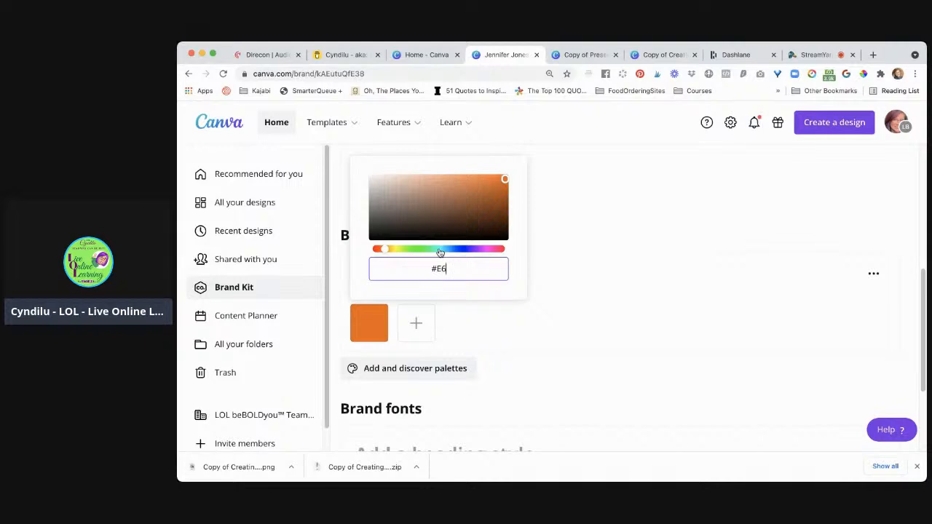
{"action": "type", "text": "3C"}
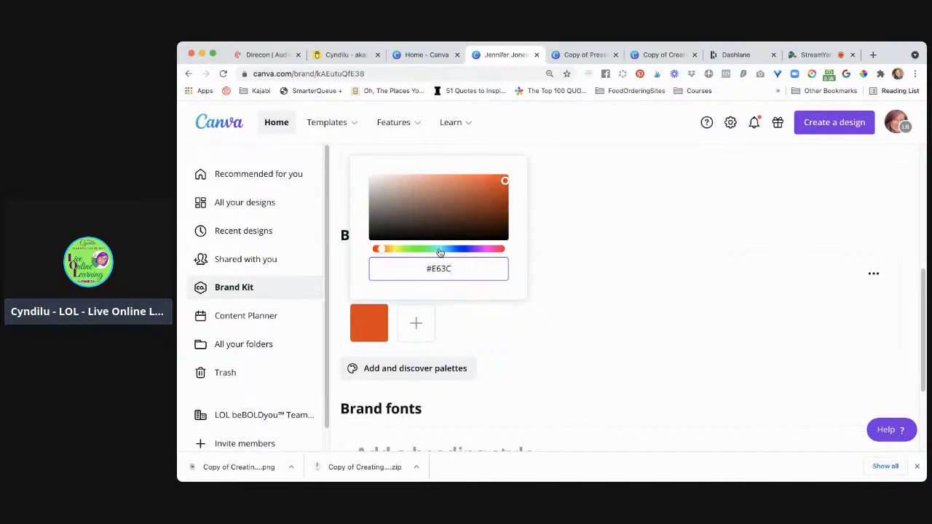
{"action": "type", "text": "3C"}
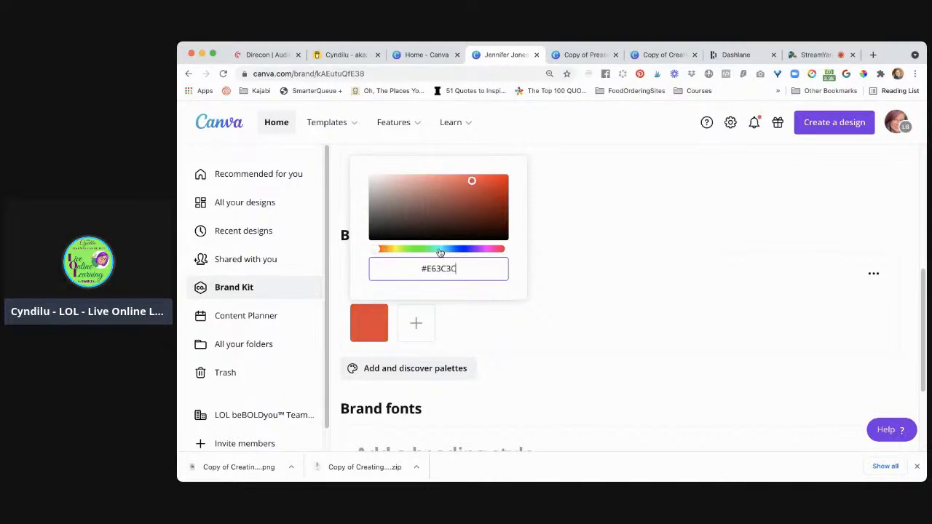
Add a second brand colour to the palette with the hex code #000000
{"action": "left_click", "coordinate": [415, 324]}
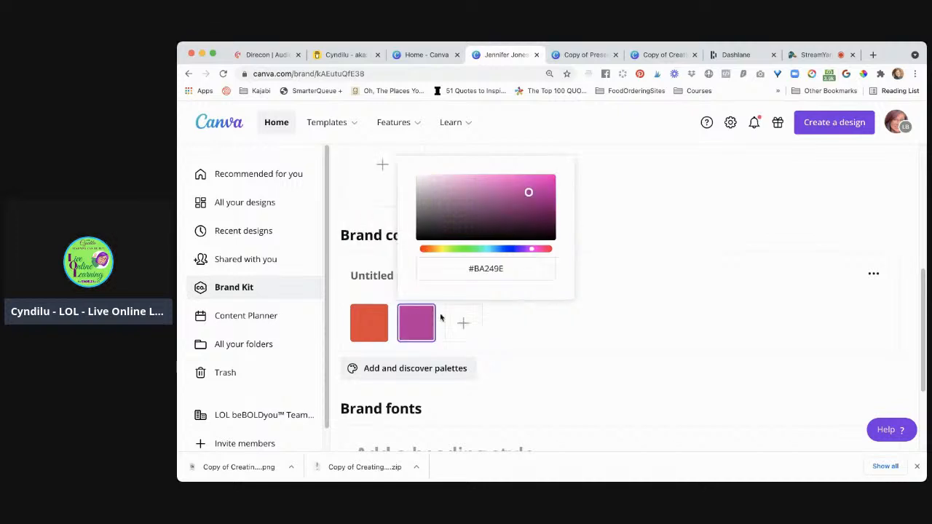
{"action": "left_click", "coordinate": [486, 268]}
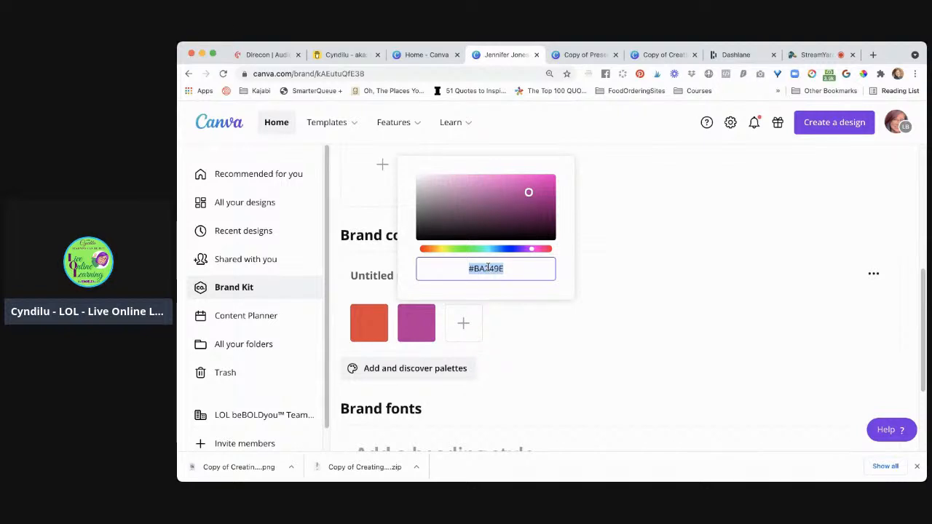
{"action": "type", "text": "#000000"}
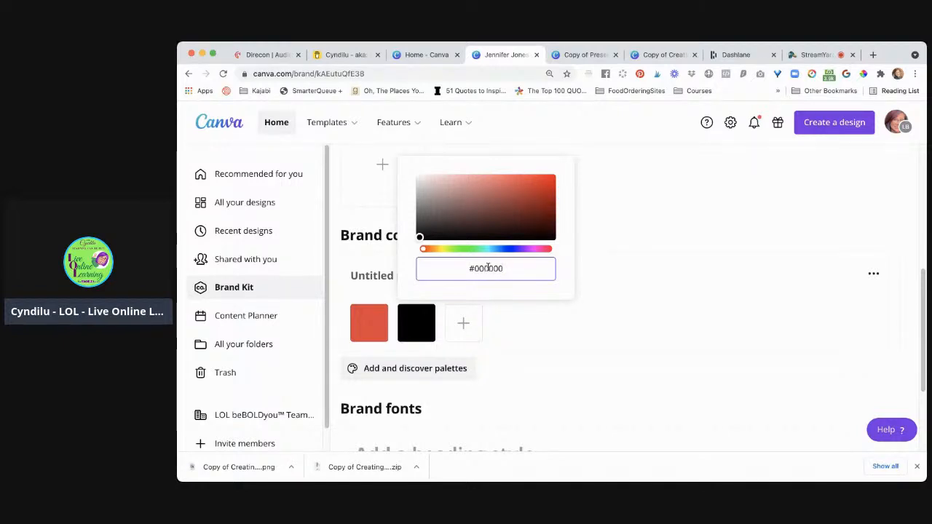
Add a third brand colour to the palette with the hex code #FEA9A9
{"action": "left_click", "coordinate": [464, 324]}
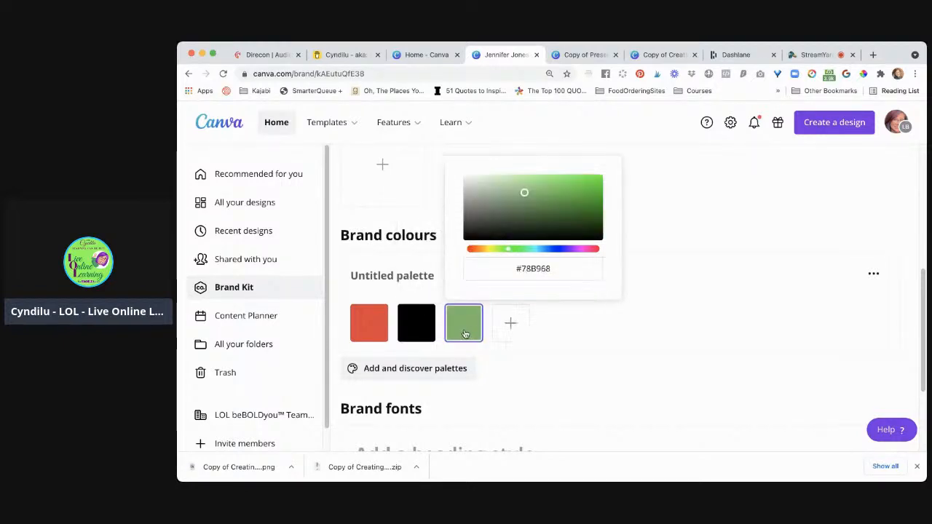
{"action": "left_click", "coordinate": [536, 268]}
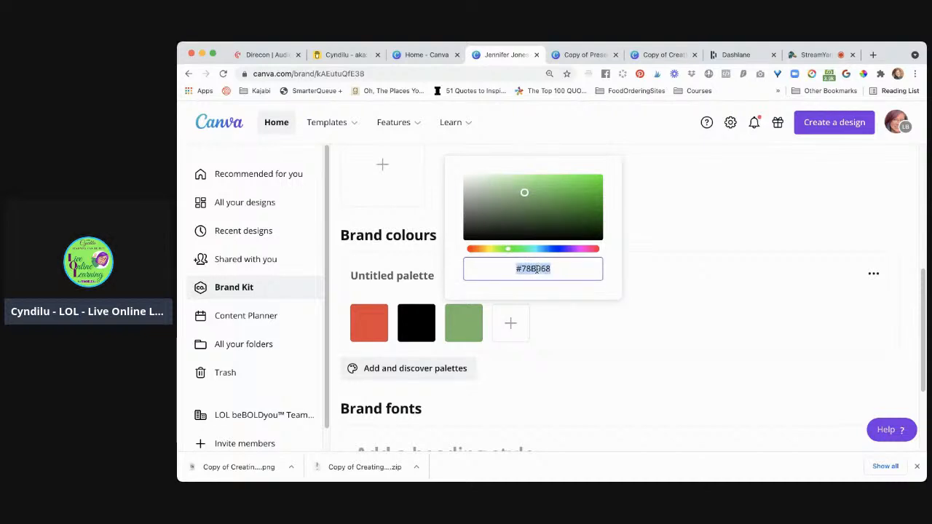
{"action": "type", "text": "#F"}
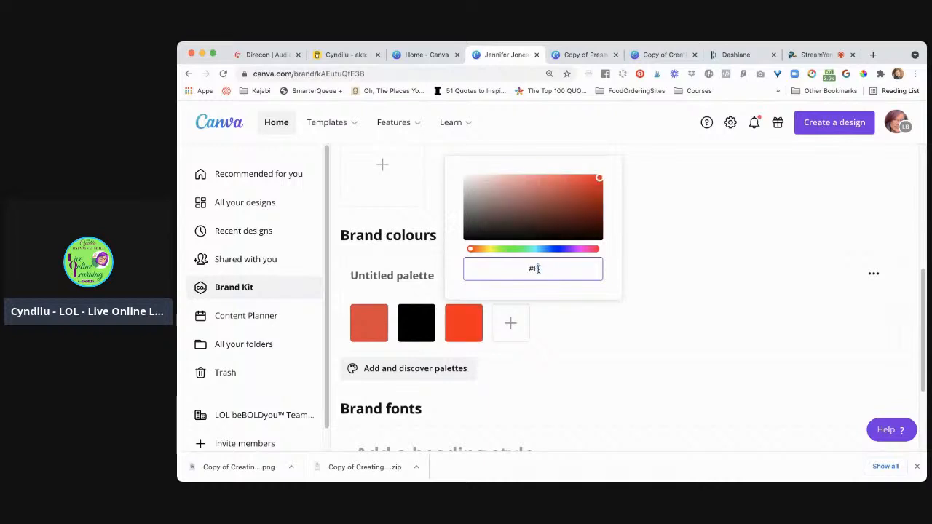
{"action": "type", "text": "E"}
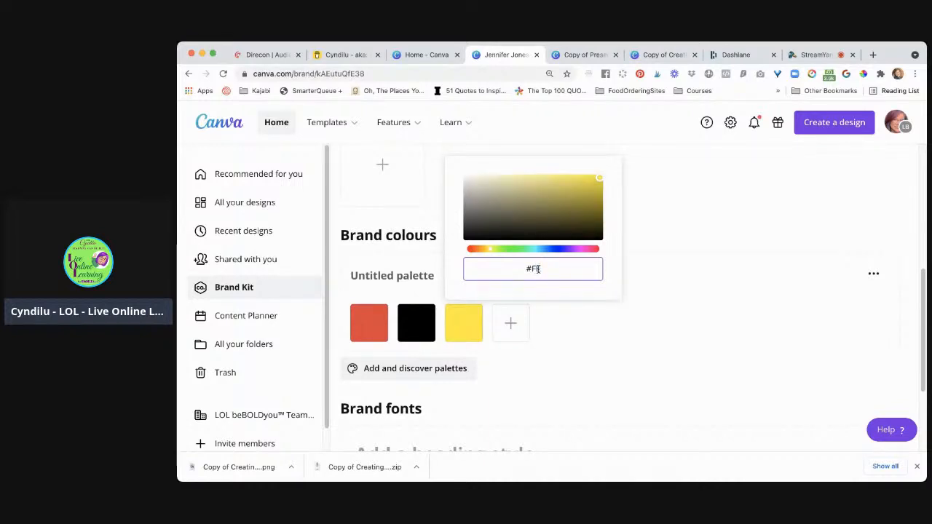
{"action": "type", "text": "D"}
{"action": "type", "text": "9"}
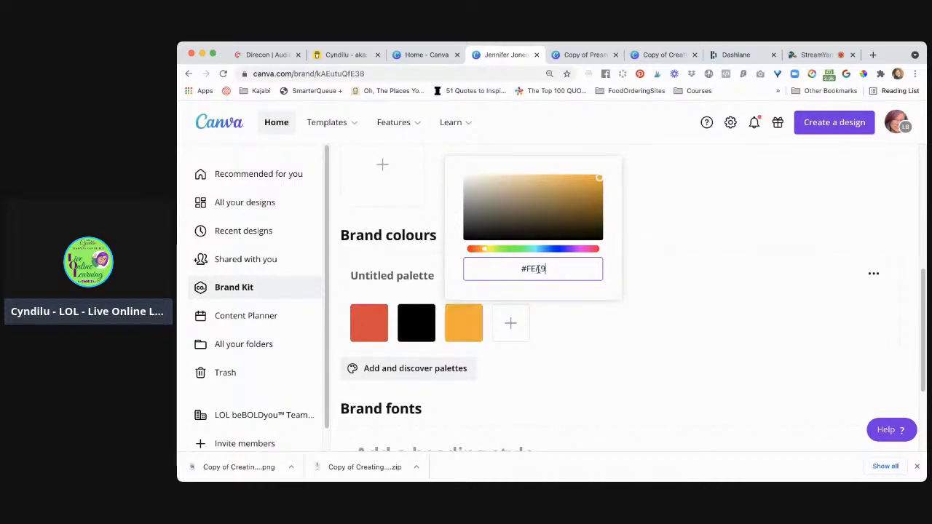
{"action": "type", "text": "A9"}
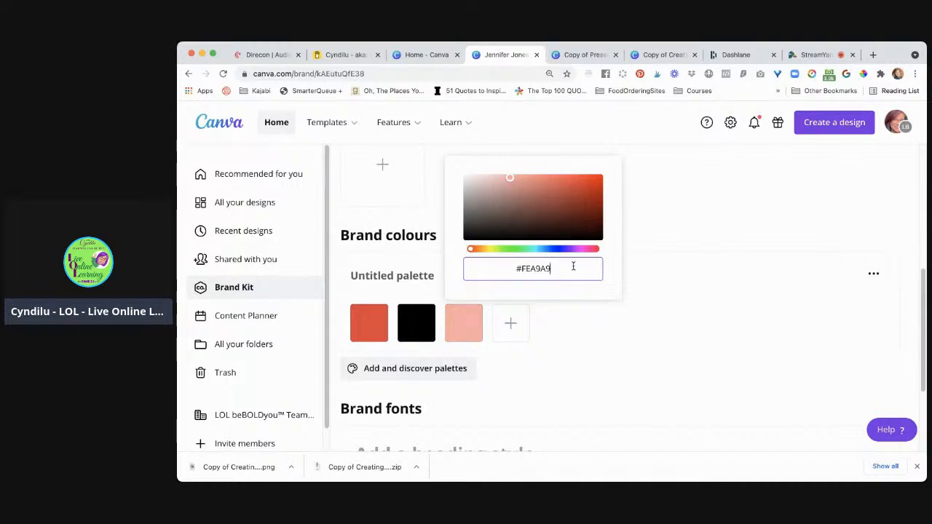
{"action": "left_click", "coordinate": [593, 318]}
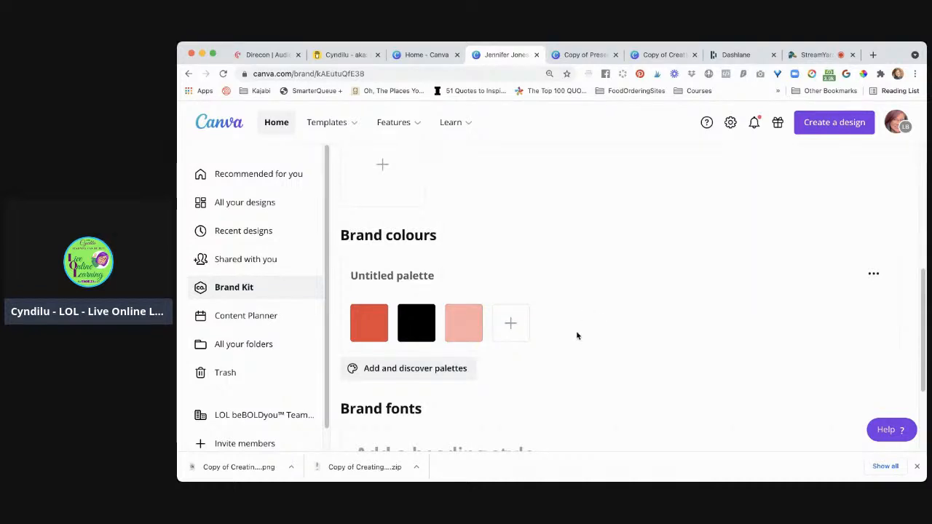
Rename the untitled brand colour palette as J Rose Beauty
{"action": "left_click", "coordinate": [444, 277]}
{"action": "type", "text": "B"}
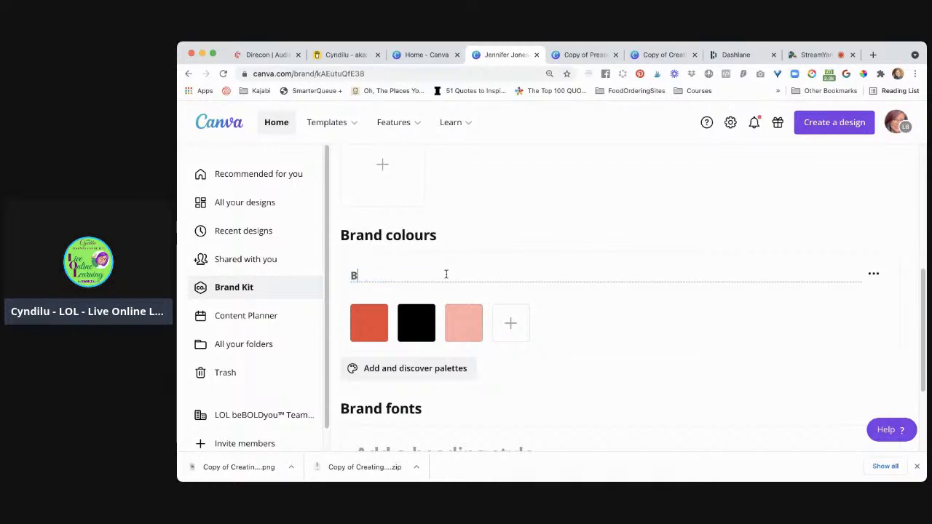
{"action": "key", "text": "BackSpace"}
{"action": "type", "text": "Person"}
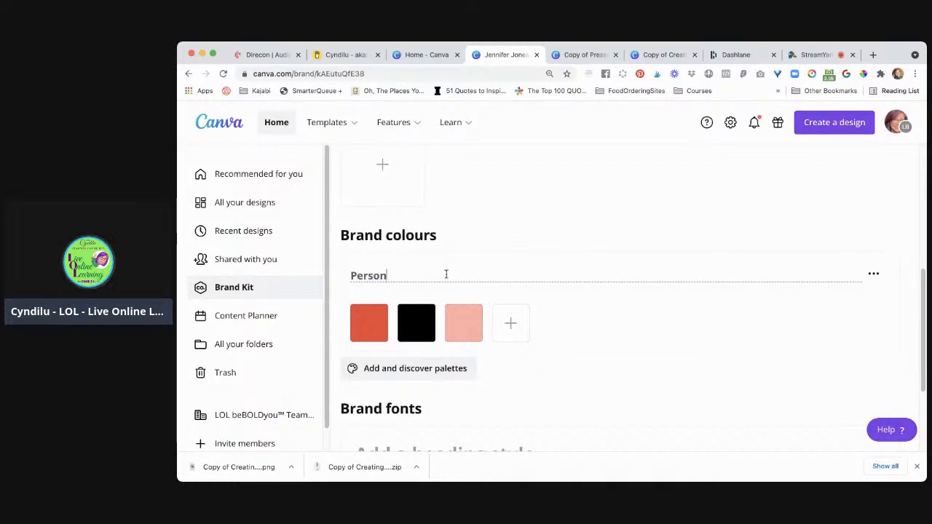
{"action": "type", "text": "al Brand C"}
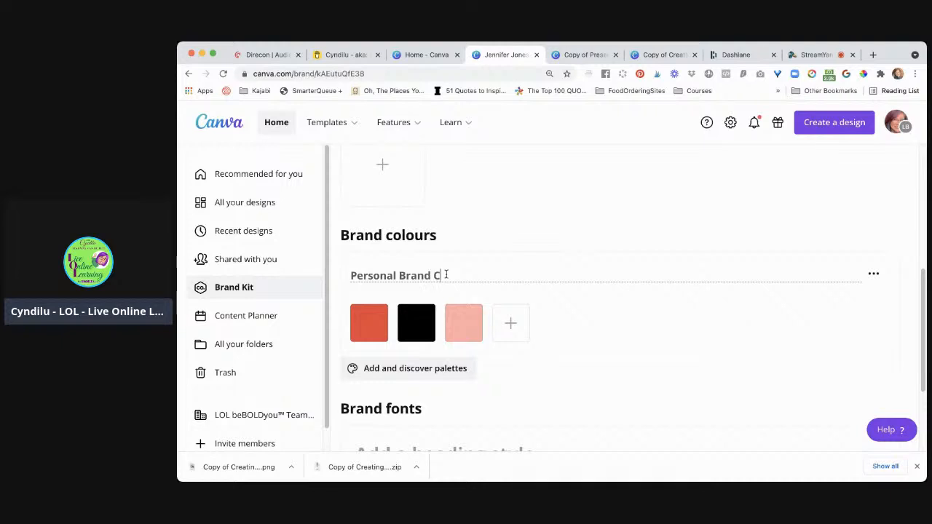
{"action": "type", "text": "olor"}
{"action": "key", "text": "BackSpace"}
{"action": "key", "text": "BackSpace"}
{"action": "key", "text": "BackSpace"}
{"action": "key", "text": "super+a"}
{"action": "type", "text": "J R"}
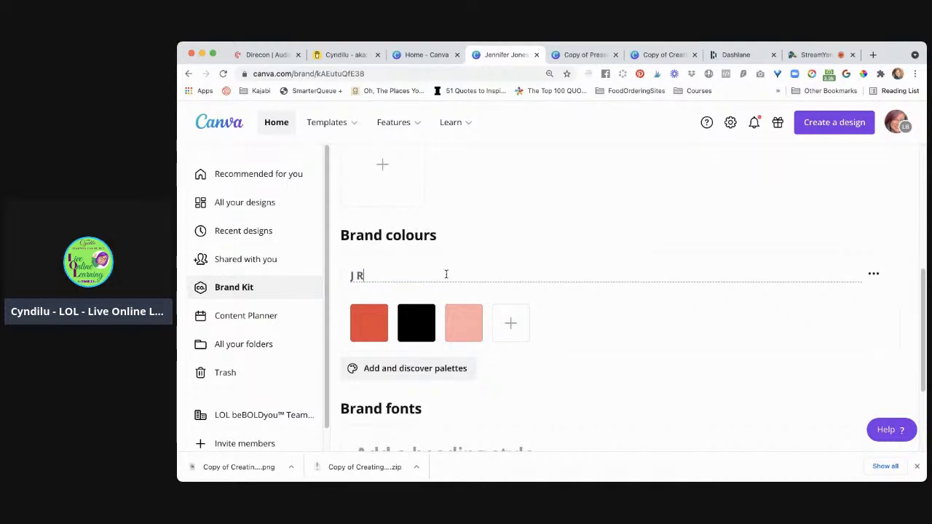
{"action": "type", "text": "ose Beauty"}
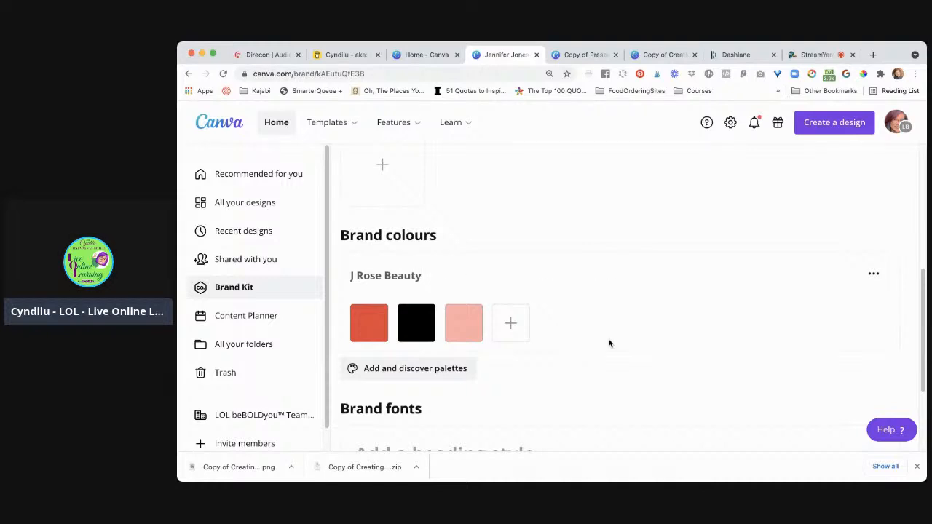
Leave the Brand Kit and open the unnamed Instagram Post from the recent designs
{"action": "scroll", "coordinate": [631, 352], "scroll_direction": "down", "scroll_amount": 3}
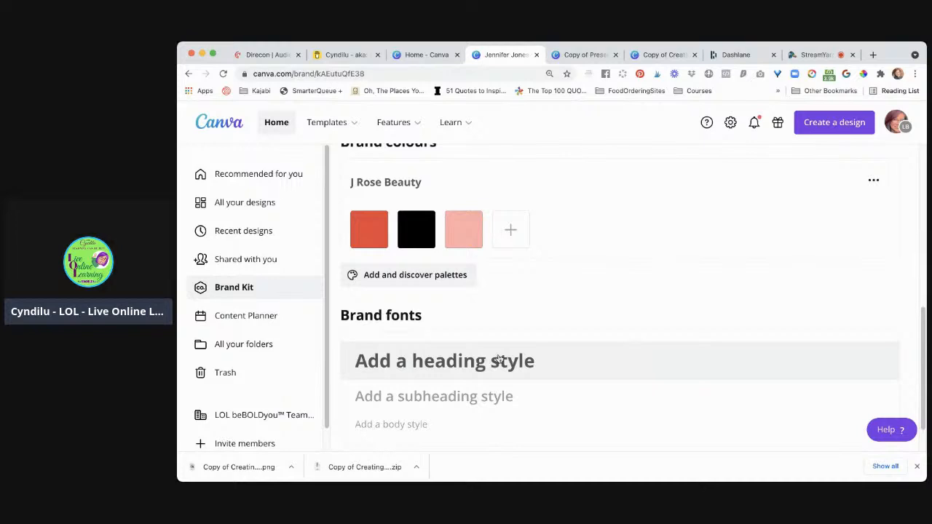
{"action": "scroll", "coordinate": [620, 329], "scroll_direction": "up", "scroll_amount": 5}
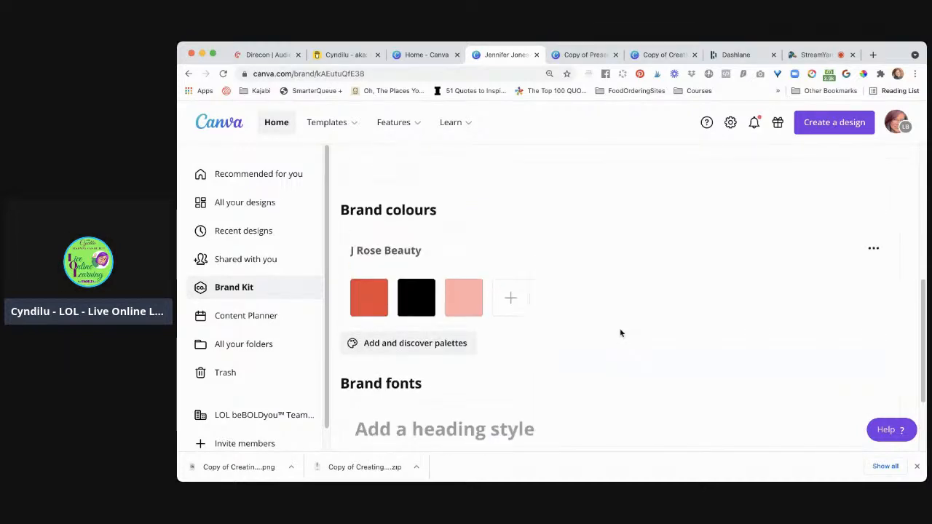
{"action": "scroll", "coordinate": [621, 333], "scroll_direction": "up", "scroll_amount": 5}
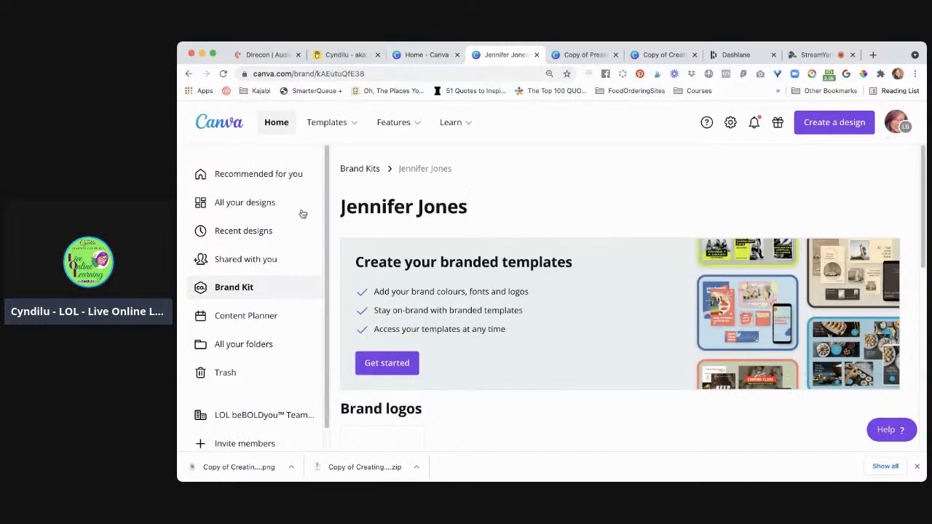
{"action": "left_click", "coordinate": [245, 231]}
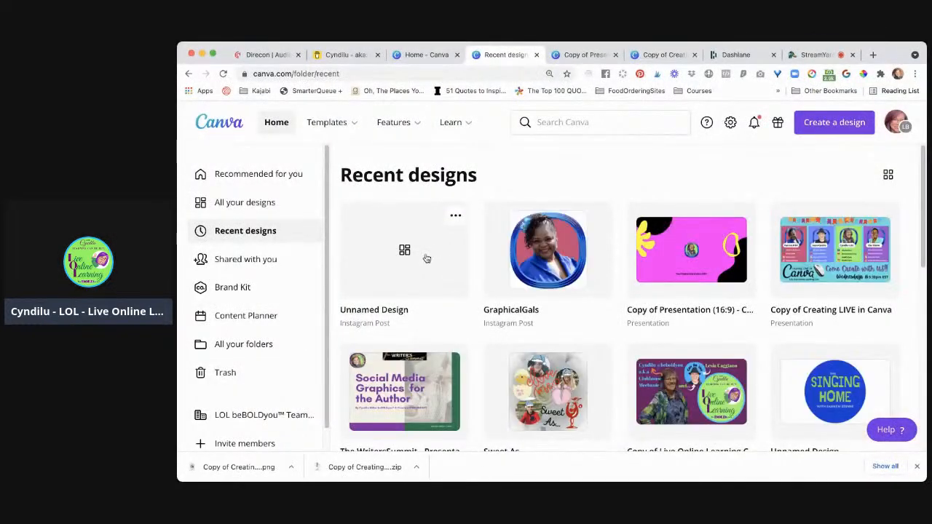
{"action": "left_click", "coordinate": [426, 257]}
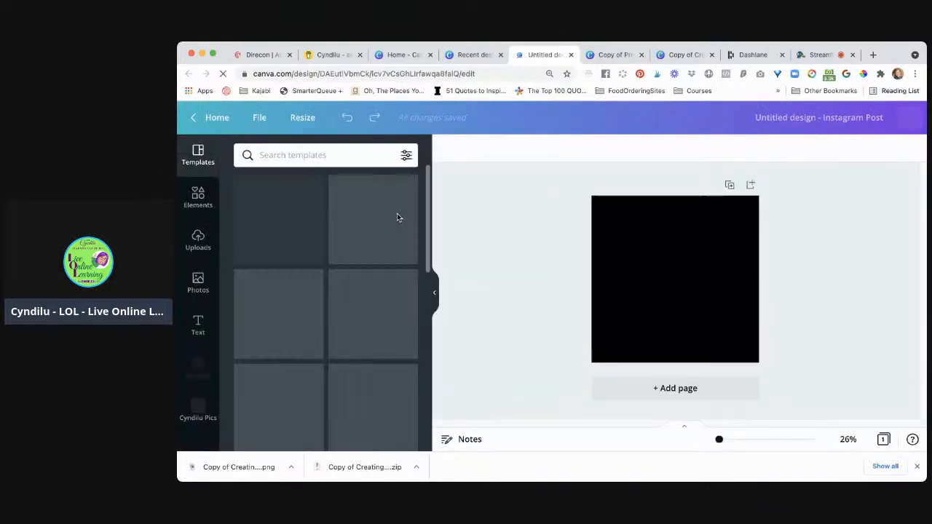
Switch the page background's colour choices to the client's new Brand Kit and fill the background with its #FEA9A9 pink
{"action": "left_click", "coordinate": [639, 237]}
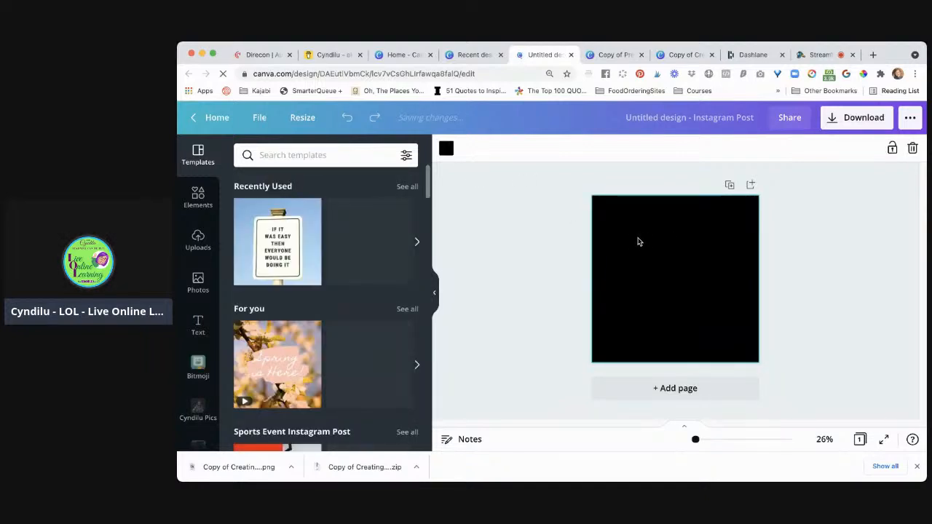
{"action": "left_click", "coordinate": [447, 150]}
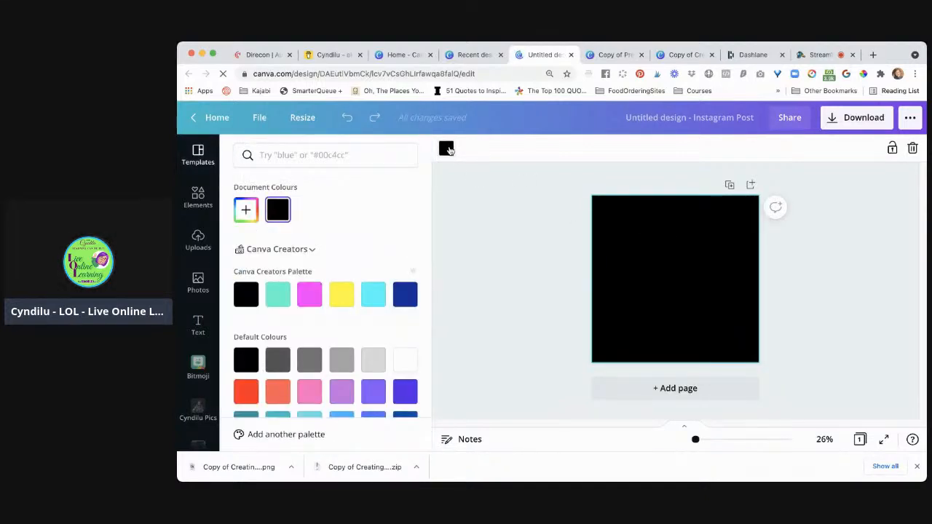
{"action": "left_click", "coordinate": [311, 251]}
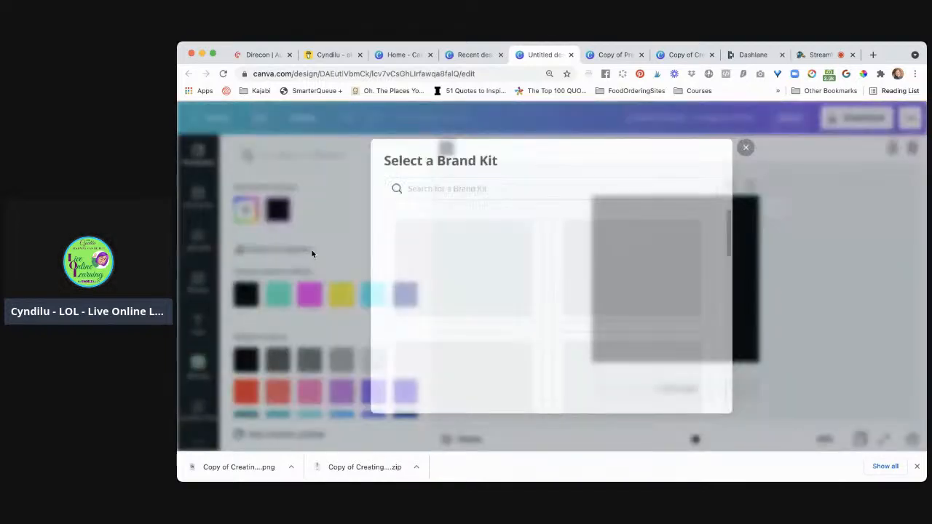
{"action": "scroll", "coordinate": [505, 295], "scroll_direction": "down", "scroll_amount": 5}
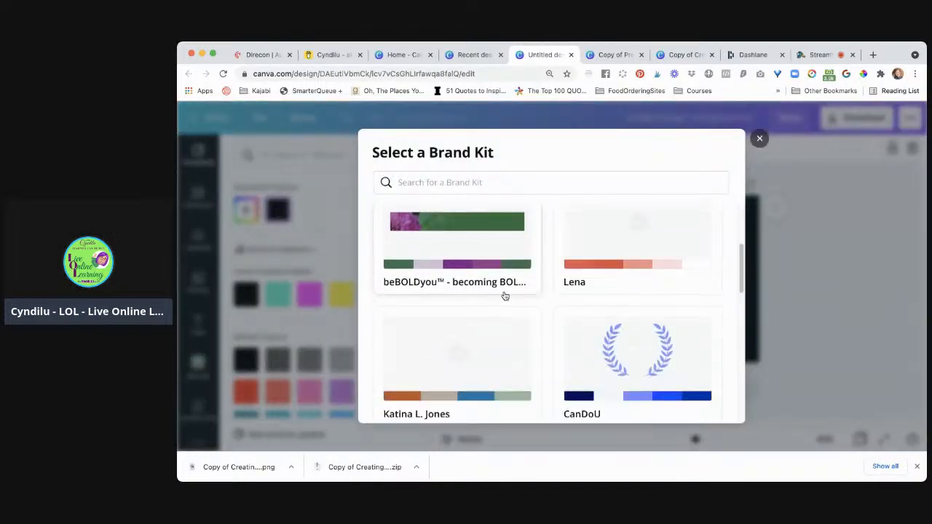
{"action": "scroll", "coordinate": [505, 296], "scroll_direction": "down", "scroll_amount": 10}
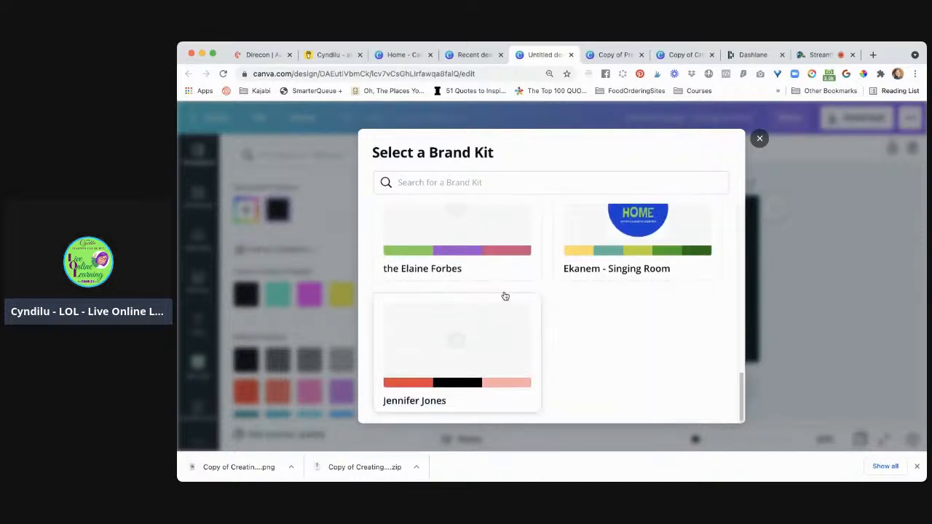
{"action": "left_click", "coordinate": [489, 358]}
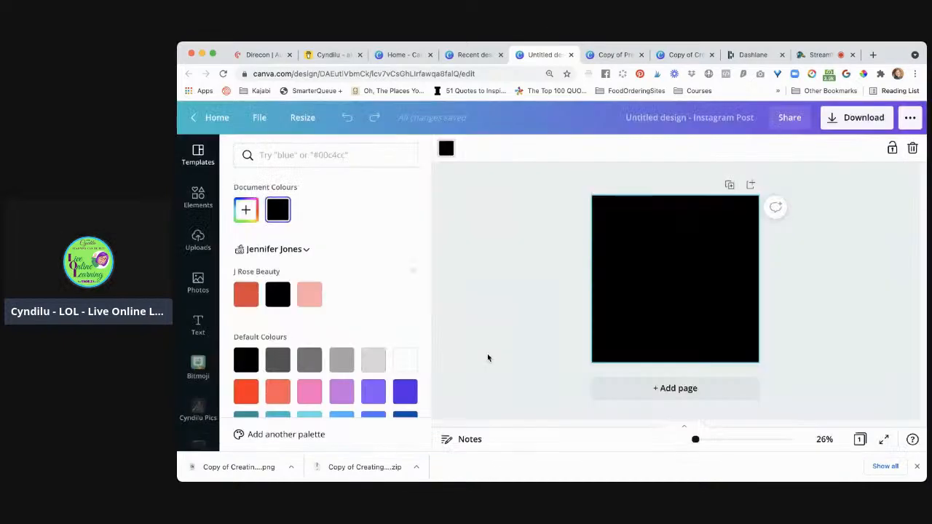
{"action": "left_click", "coordinate": [312, 296]}
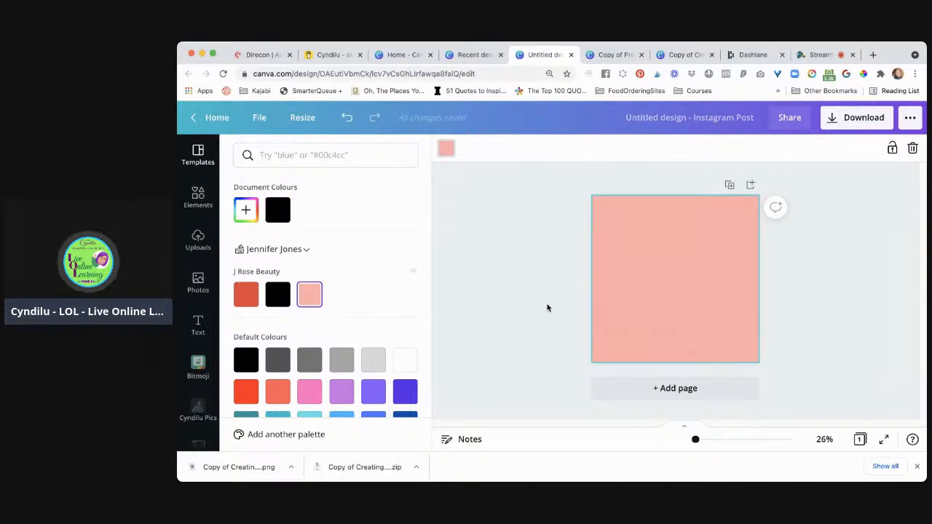
{"action": "left_click", "coordinate": [500, 271]}
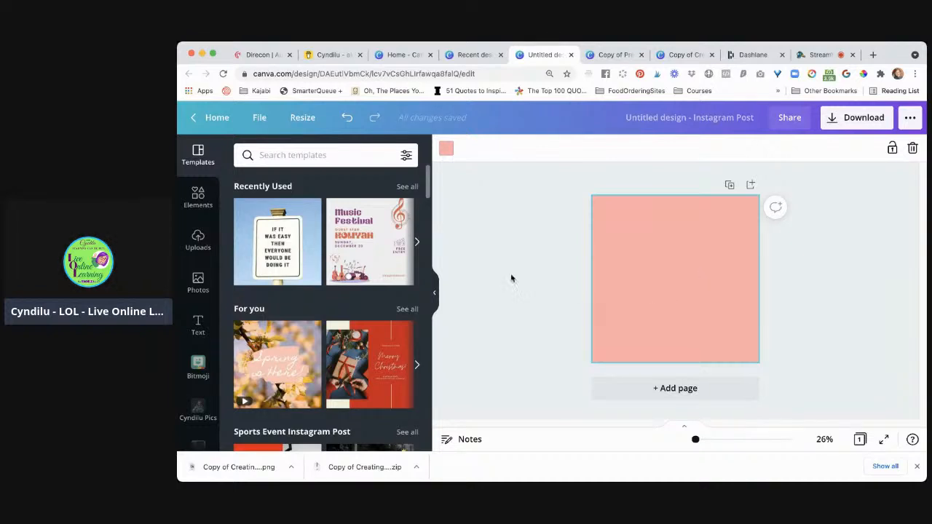
Add a body text box to the page and enter "Trhifted Treasures" in it
{"action": "left_click", "coordinate": [197, 326]}
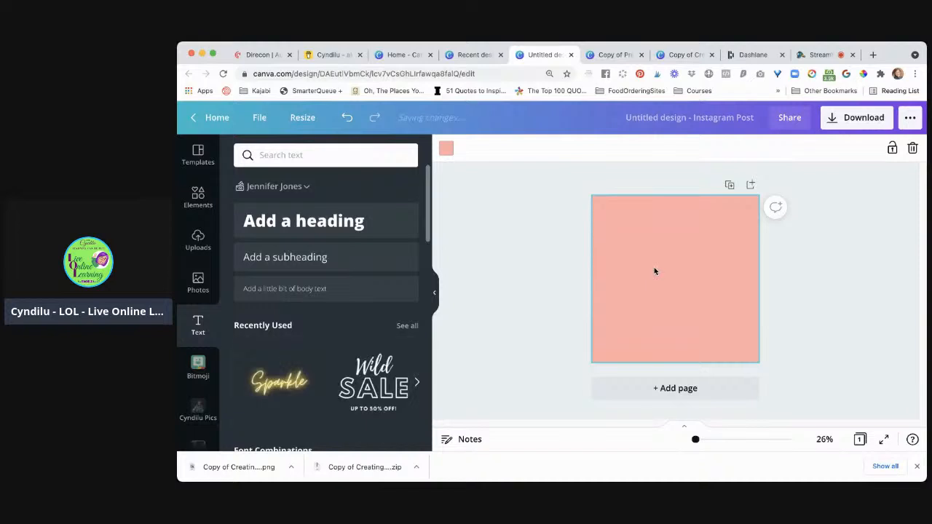
{"action": "type", "text": "text"}
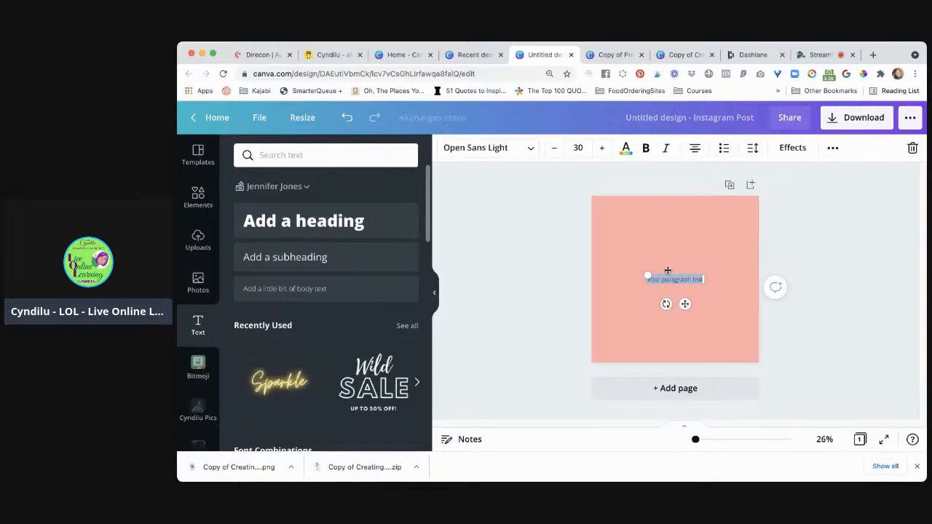
{"action": "type", "text": "Hi"}
{"action": "type", "text": "ifted Tre"}
{"action": "type", "text": "asure"}
Enlarge the text on the page to font size 74
{"action": "key", "text": "super+shift+period"}
{"action": "key", "text": "super+shift+period"}
{"action": "key", "text": "super+shift+period"}
{"action": "key", "text": "super+shift+period"}
{"action": "key", "text": "super+shift+period"}
{"action": "key", "text": "super+shift+period"}
{"action": "key", "text": "super+shift+period"}
{"action": "key", "text": "super+shift+period"}
{"action": "key", "text": "super+shift+period"}
{"action": "key", "text": "super+shift+period"}
{"action": "key", "text": "super+shift+period"}
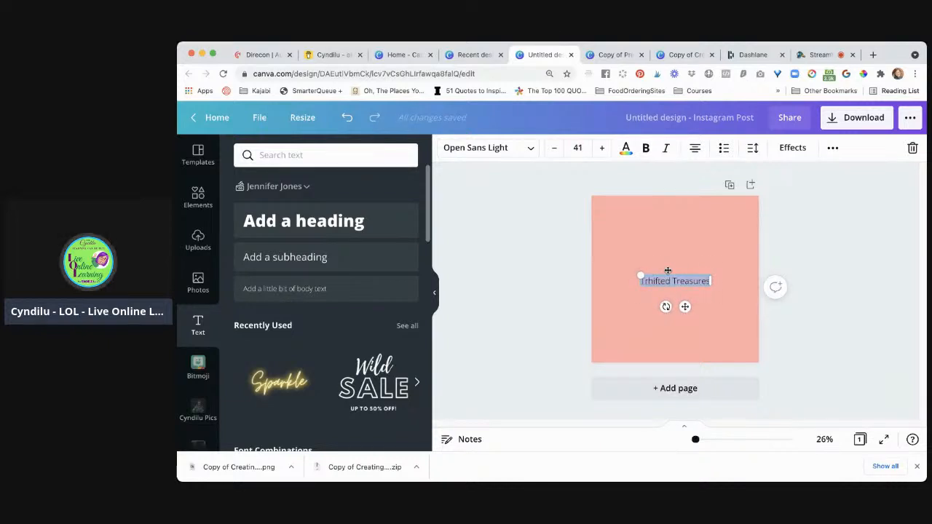
{"action": "key", "text": "super+shift+period"}
{"action": "key", "text": "super+shift+period"}
{"action": "key", "text": "super+shift+period"}
{"action": "key", "text": "super+shift+period"}
{"action": "key", "text": "super+shift+period"}
{"action": "key", "text": "super+shift+period"}
{"action": "key", "text": "super+shift+period"}
{"action": "key", "text": "super+shift+period"}
{"action": "key", "text": "super+shift+period"}
{"action": "key", "text": "super+shift+period"}
{"action": "key", "text": "super+shift+period"}
{"action": "key", "text": "super+shift+period"}
{"action": "key", "text": "super+shift+period"}
{"action": "key", "text": "super+shift+period"}
{"action": "key", "text": "super+shift+period"}
{"action": "key", "text": "super+shift+period"}
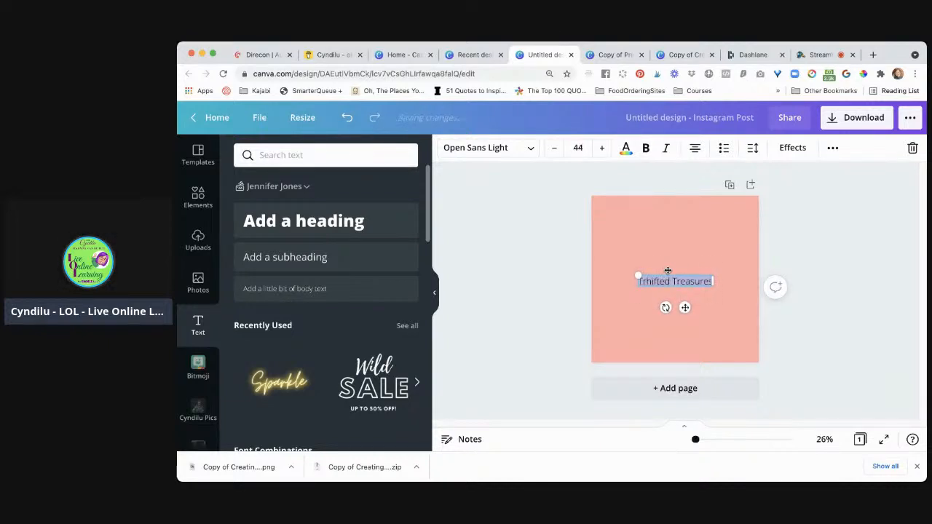
{"action": "key", "text": "super+shift+period"}
{"action": "key", "text": "super+shift+period"}
{"action": "key", "text": "super+shift+period"}
{"action": "key", "text": "super+shift+period"}
{"action": "key", "text": "super+shift+period"}
{"action": "key", "text": "super+shift+period"}
{"action": "key", "text": "super+shift+period"}
{"action": "key", "text": "super+shift+period"}
{"action": "key", "text": "super+shift+period"}
{"action": "key", "text": "super+shift+period"}
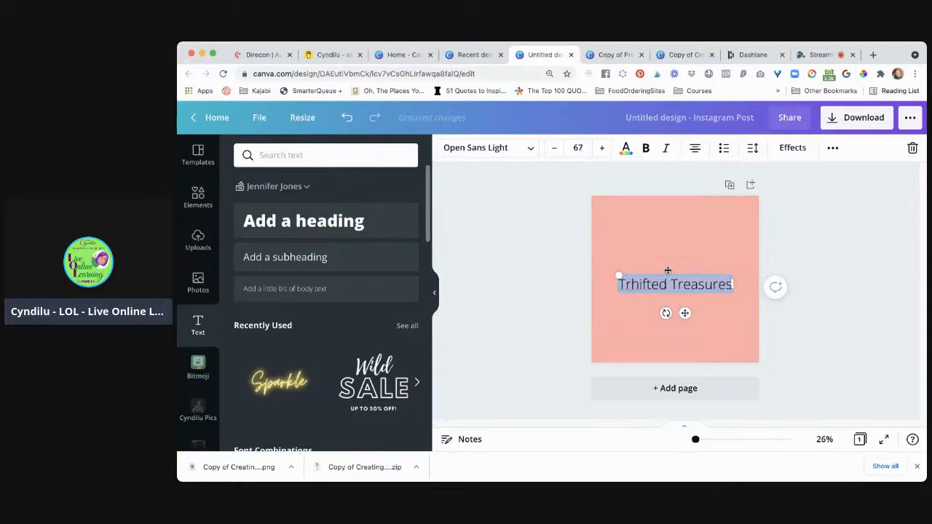
{"action": "key", "text": "super+shift+period"}
{"action": "key", "text": "super+shift+period"}
{"action": "key", "text": "super+shift+period"}
{"action": "key", "text": "super+shift+period"}
{"action": "key", "text": "super+shift+period"}
{"action": "key", "text": "super+shift+period"}
{"action": "key", "text": "super+shift+period"}
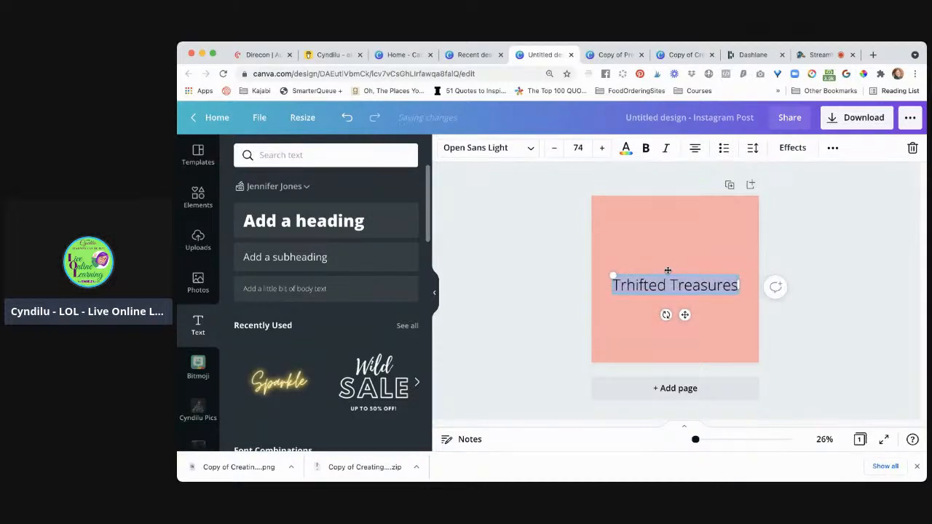
Correct the misspelled first word so the text reads "Thrifted Treasures", and finish editing the text
{"action": "left_click", "coordinate": [627, 287]}
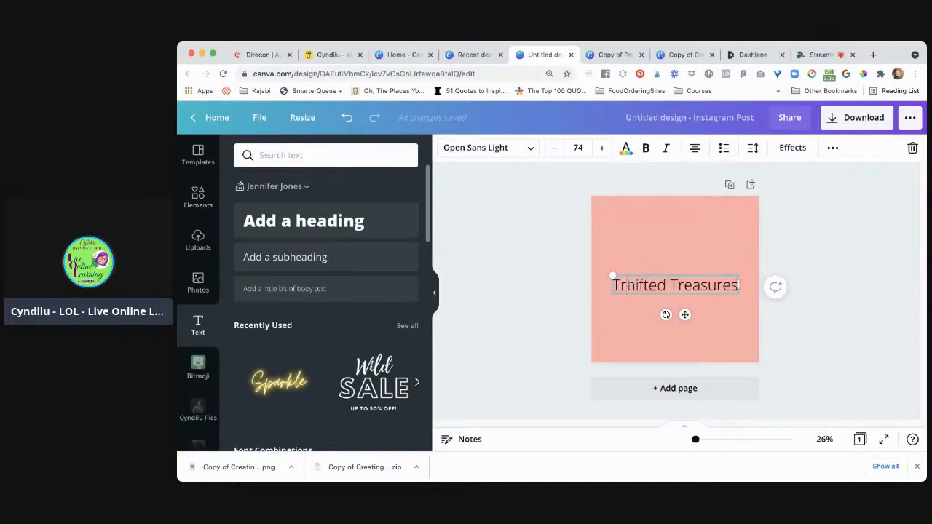
{"action": "key", "text": "Delete"}
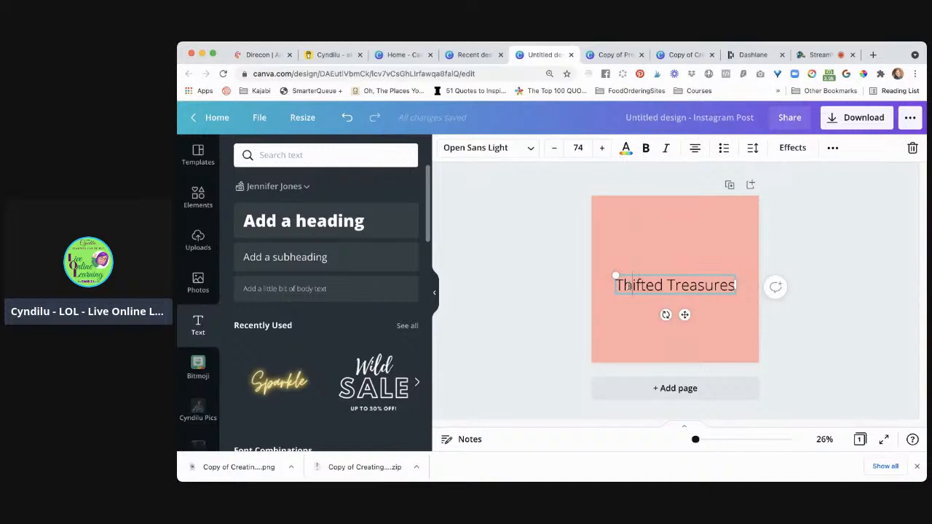
{"action": "type", "text": "r"}
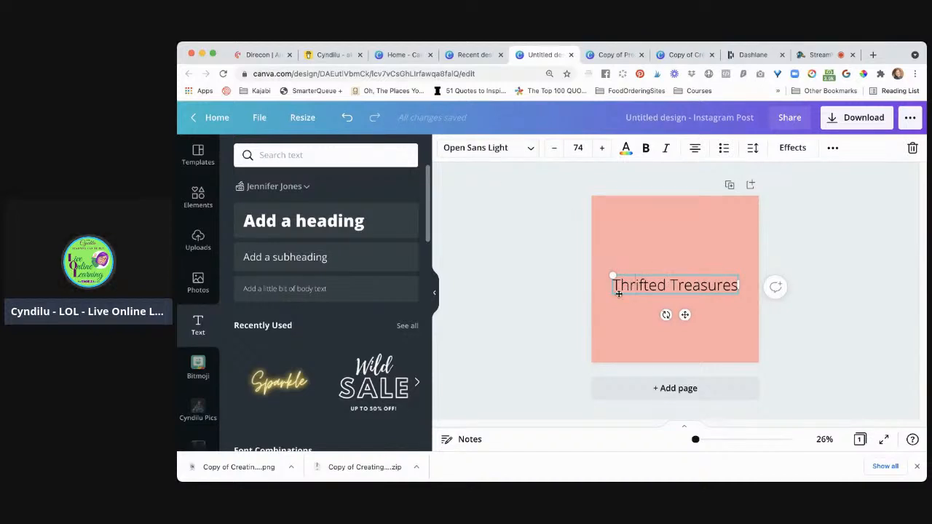
{"action": "left_click", "coordinate": [600, 275]}
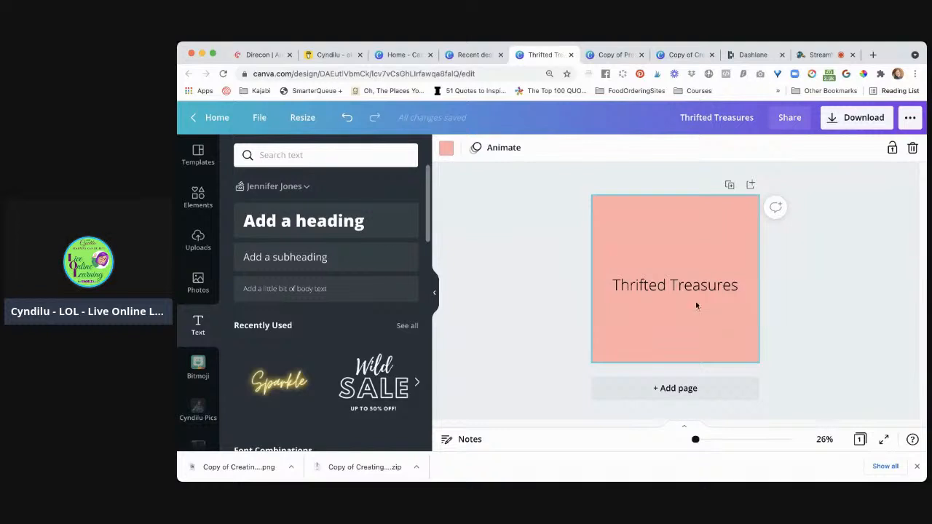
Change the font of the "Thrifted Treasures" text to Kare and deselect it
{"action": "left_click", "coordinate": [688, 287]}
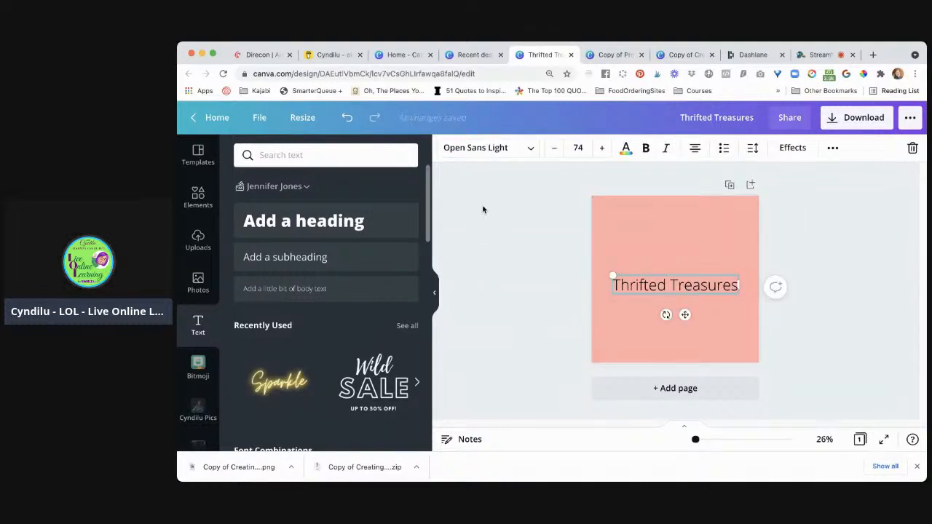
{"action": "left_click", "coordinate": [479, 149]}
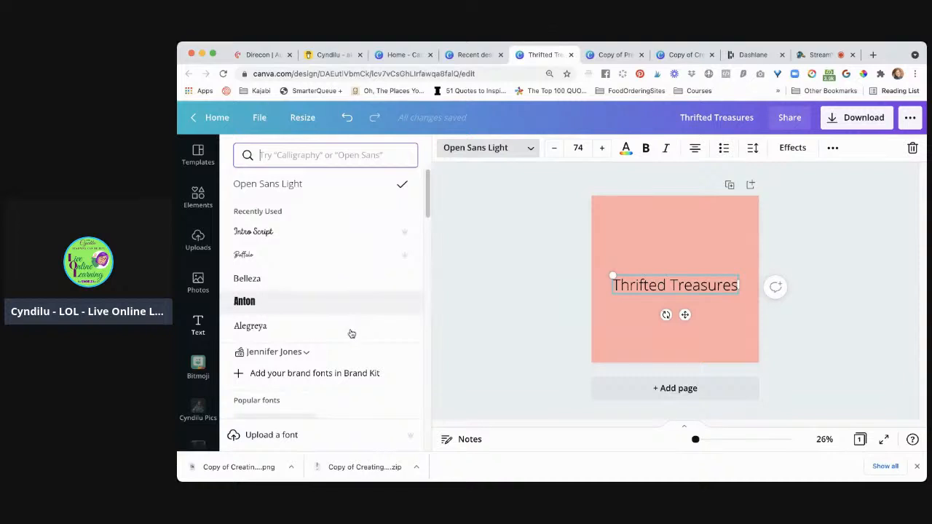
{"action": "scroll", "coordinate": [359, 329], "scroll_direction": "down", "scroll_amount": 1}
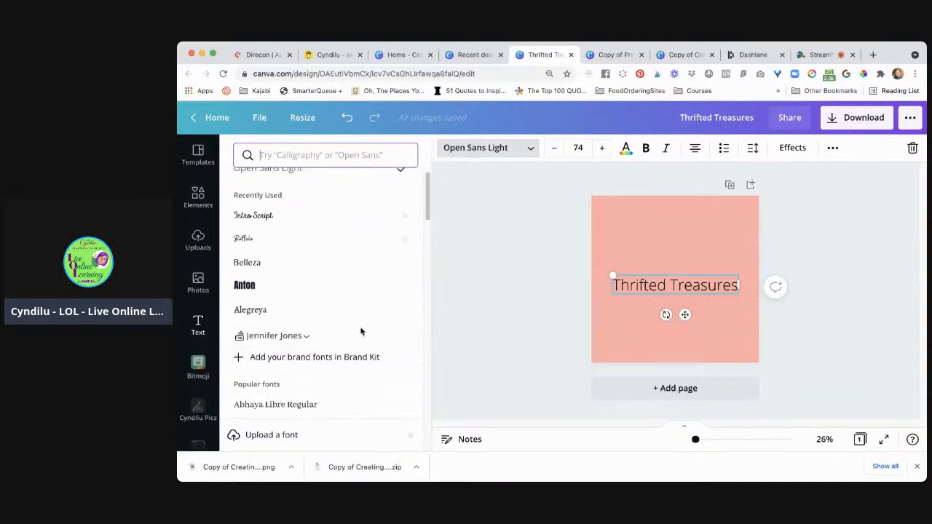
{"action": "scroll", "coordinate": [362, 332], "scroll_direction": "down", "scroll_amount": 4}
{"action": "scroll", "coordinate": [362, 331], "scroll_direction": "down", "scroll_amount": 7}
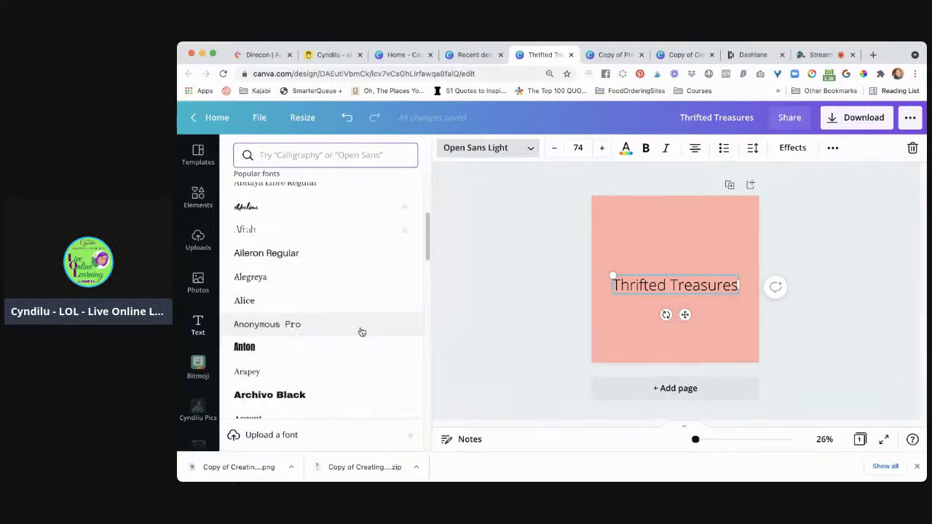
{"action": "scroll", "coordinate": [362, 331], "scroll_direction": "down", "scroll_amount": 3}
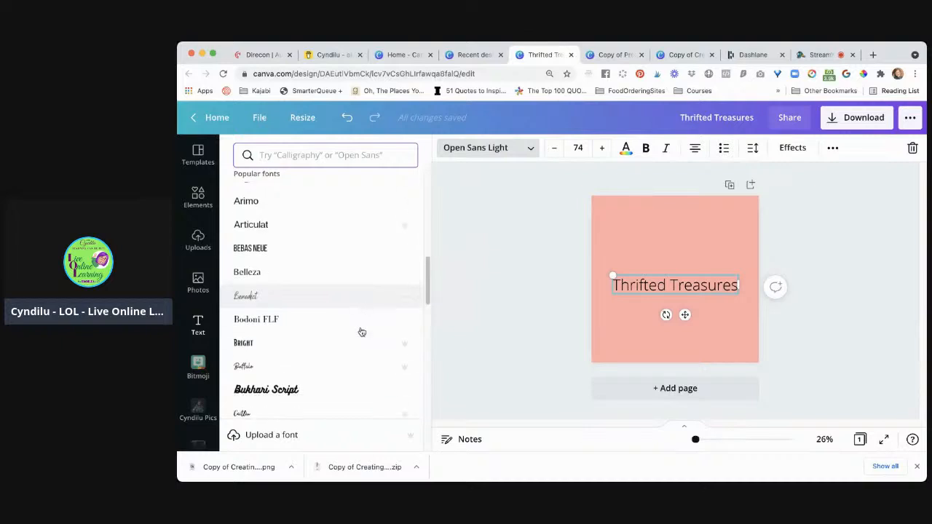
{"action": "scroll", "coordinate": [362, 331], "scroll_direction": "down", "scroll_amount": 5}
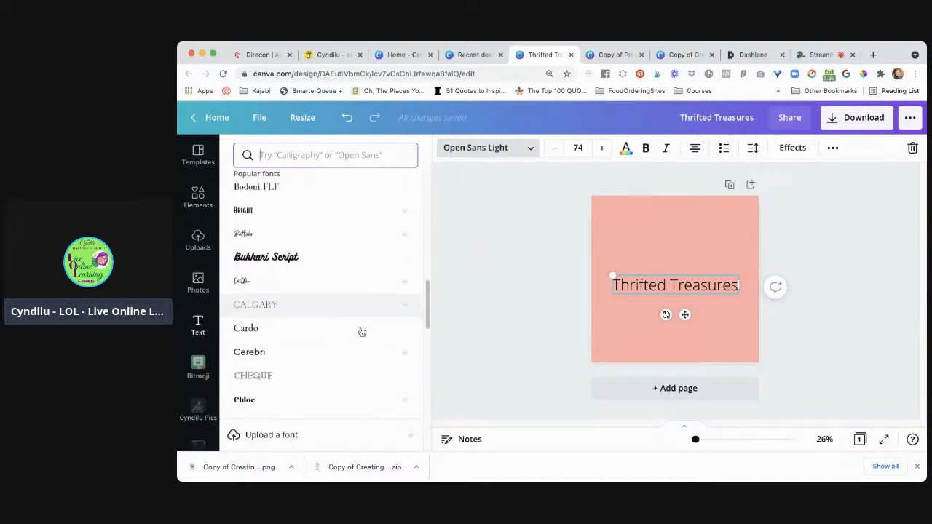
{"action": "scroll", "coordinate": [362, 331], "scroll_direction": "down", "scroll_amount": 2}
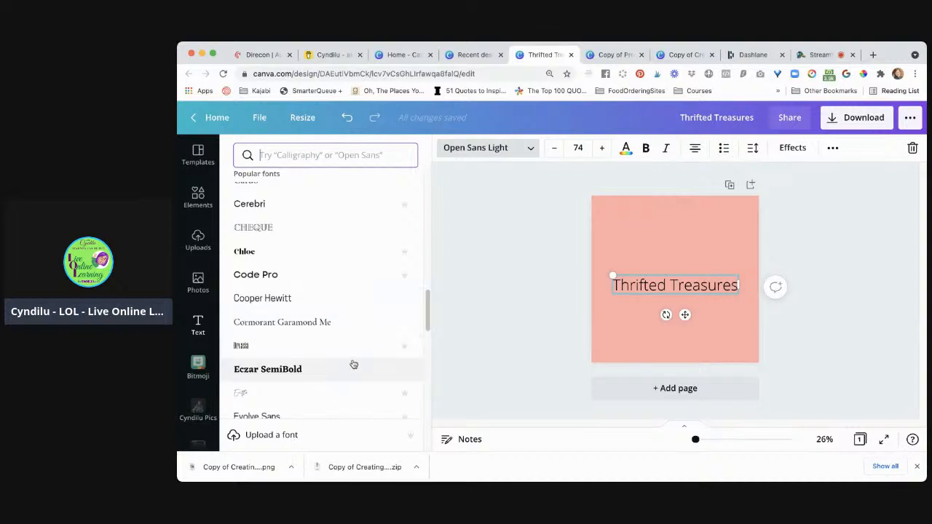
{"action": "scroll", "coordinate": [351, 366], "scroll_direction": "down", "scroll_amount": 6}
{"action": "scroll", "coordinate": [353, 364], "scroll_direction": "down", "scroll_amount": 1}
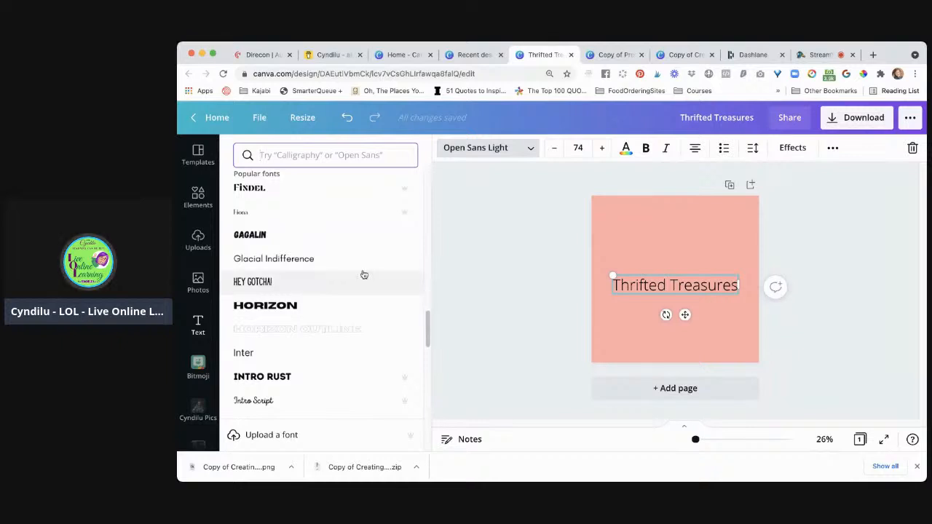
{"action": "scroll", "coordinate": [359, 305], "scroll_direction": "down", "scroll_amount": 4}
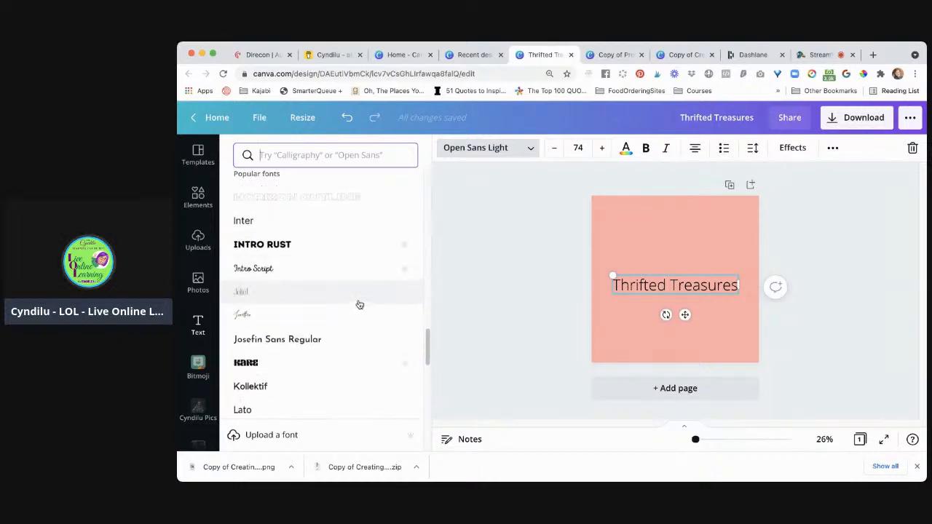
{"action": "scroll", "coordinate": [359, 305], "scroll_direction": "down", "scroll_amount": 1}
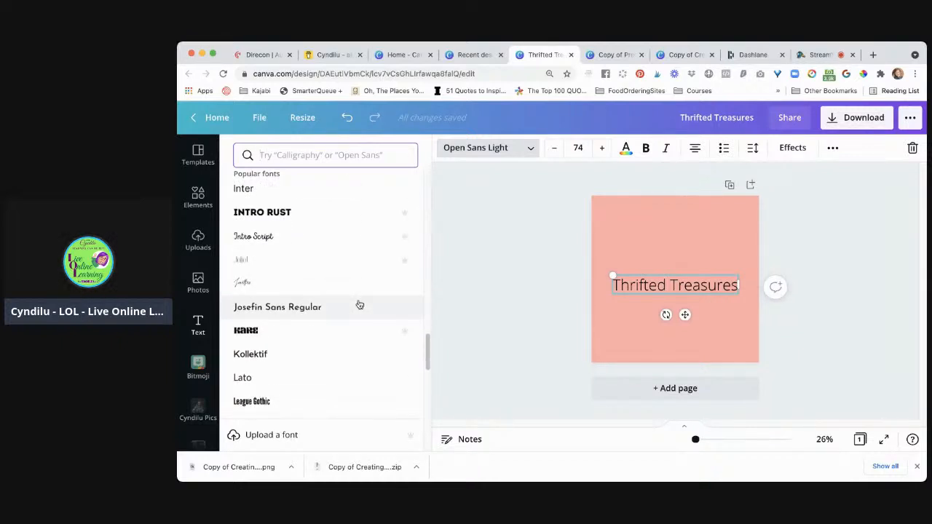
{"action": "scroll", "coordinate": [359, 304], "scroll_direction": "down", "scroll_amount": 1}
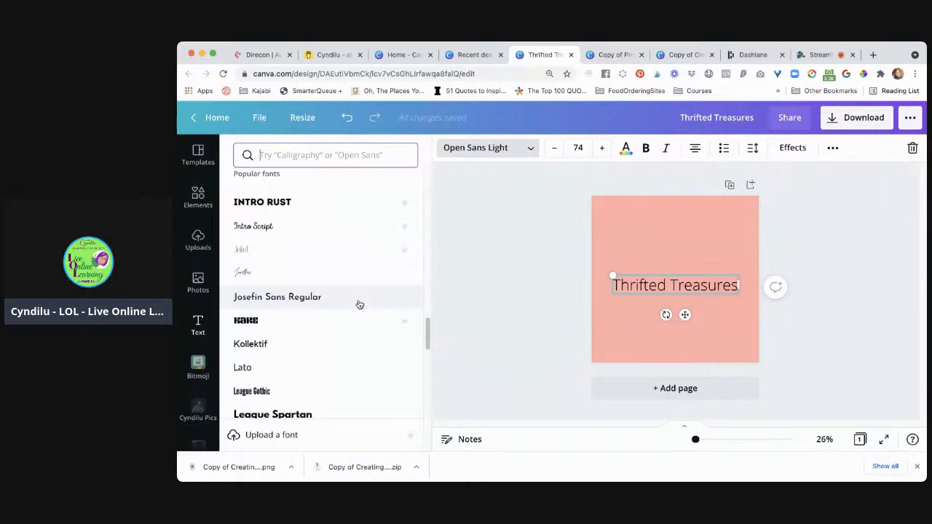
{"action": "left_click", "coordinate": [333, 321]}
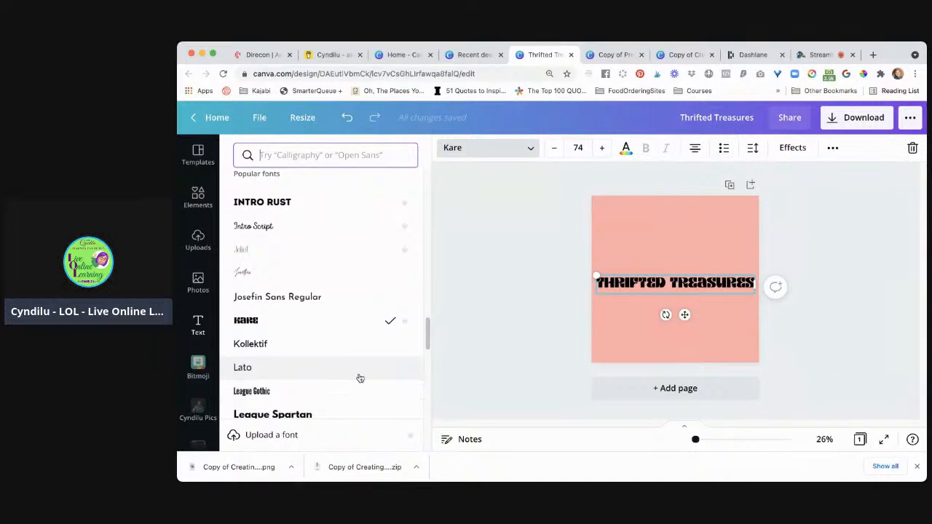
{"action": "left_click", "coordinate": [670, 286]}
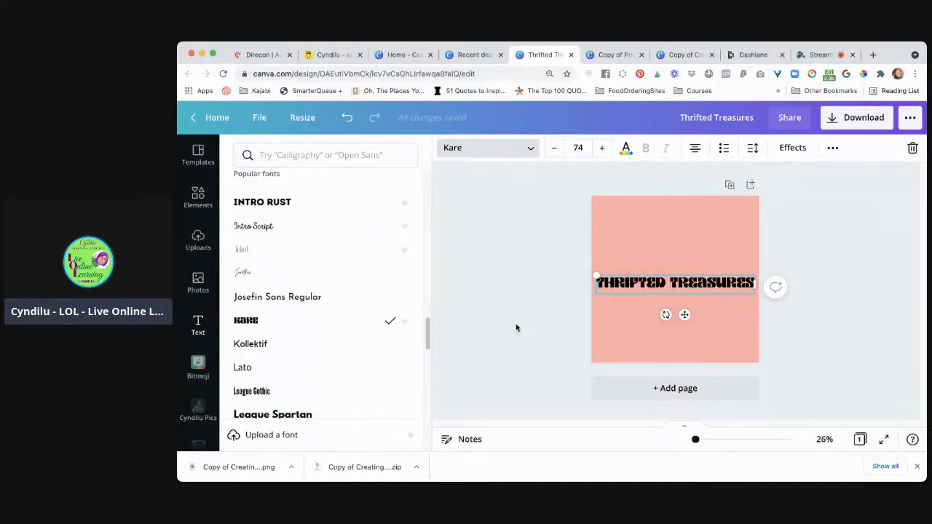
{"action": "left_click", "coordinate": [525, 304]}
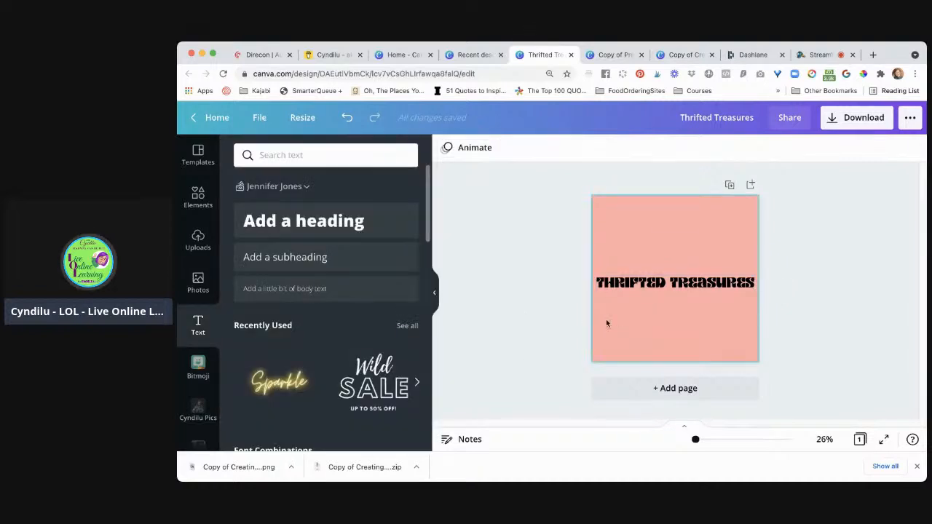
Move the "Thrifted Treasures" text near the page's upper edge and break it into two lines, one word on each
{"action": "left_click", "coordinate": [667, 280]}
{"action": "left_click_drag", "start_coordinate": [667, 278], "coordinate": [669, 225]}
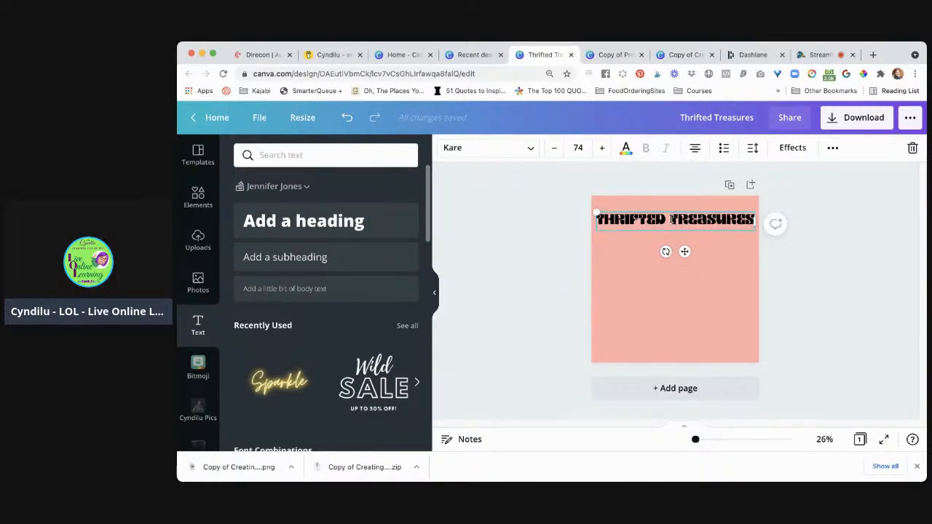
{"action": "key", "text": "Return"}
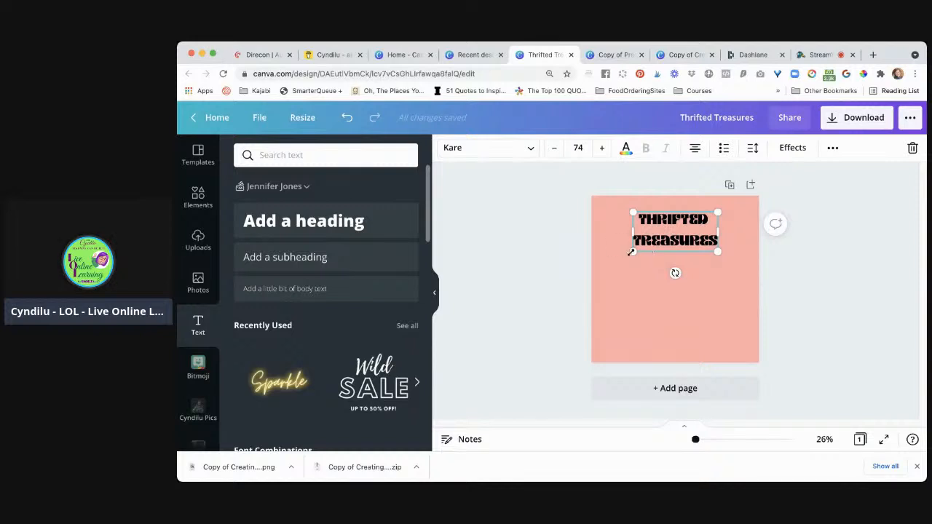
Enlarge the two-line title to font size 117 and tighten its line spacing to 0.5
{"action": "left_click_drag", "start_coordinate": [633, 253], "coordinate": [609, 263]}
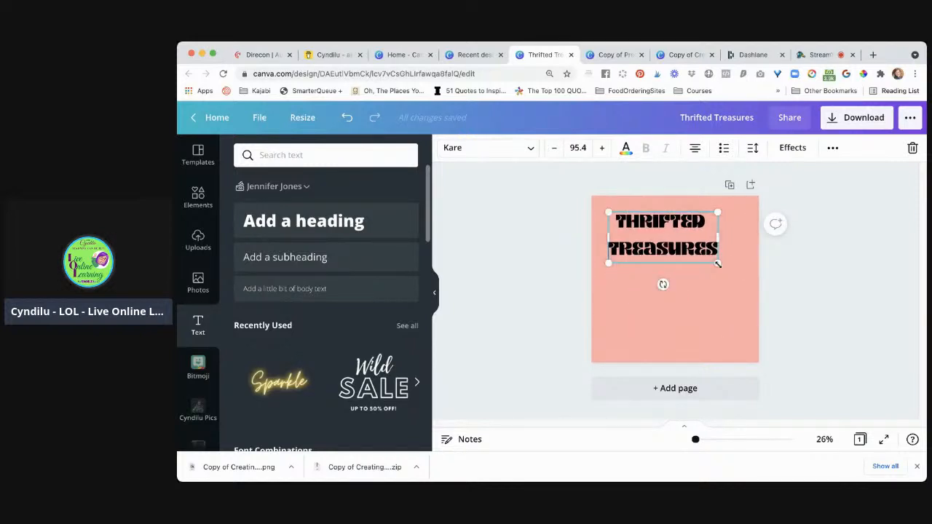
{"action": "left_click_drag", "start_coordinate": [718, 263], "coordinate": [742, 275]}
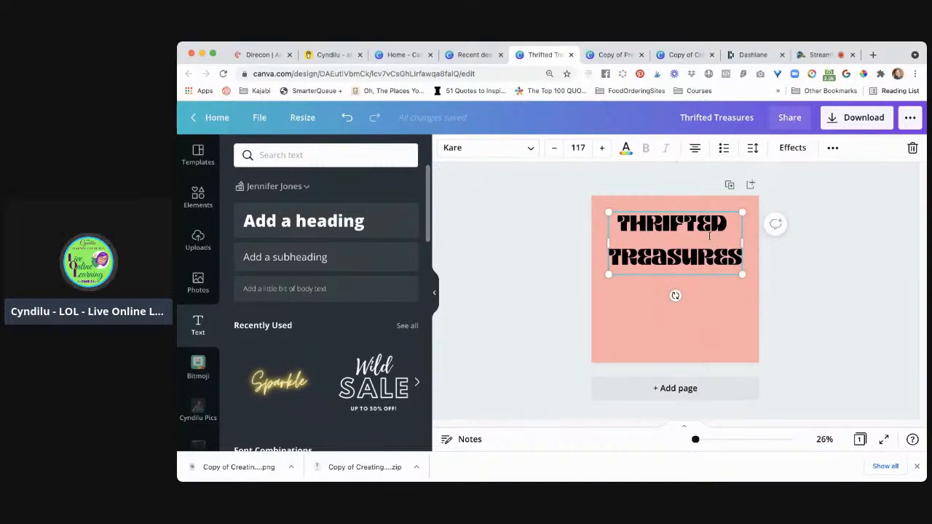
{"action": "left_click", "coordinate": [752, 149]}
{"action": "left_click_drag", "start_coordinate": [832, 212], "coordinate": [798, 216]}
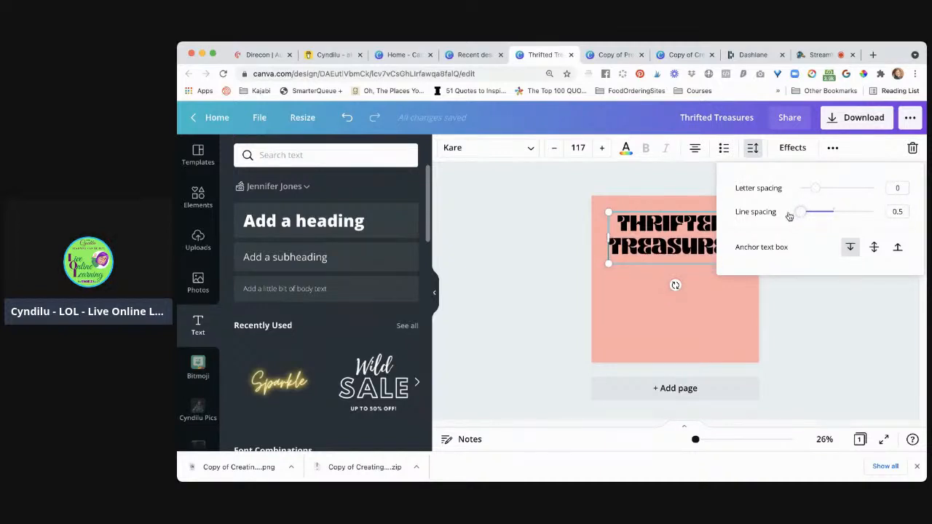
{"action": "left_click", "coordinate": [822, 338]}
{"action": "left_click", "coordinate": [825, 348]}
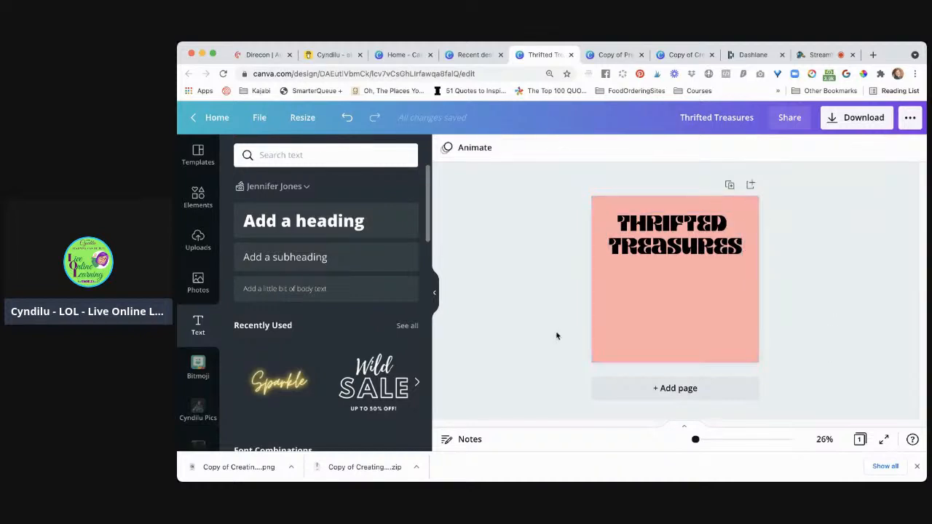
Scale the title down to font size 102, keeping its right edge in place, and deselect it
{"action": "left_click", "coordinate": [685, 249]}
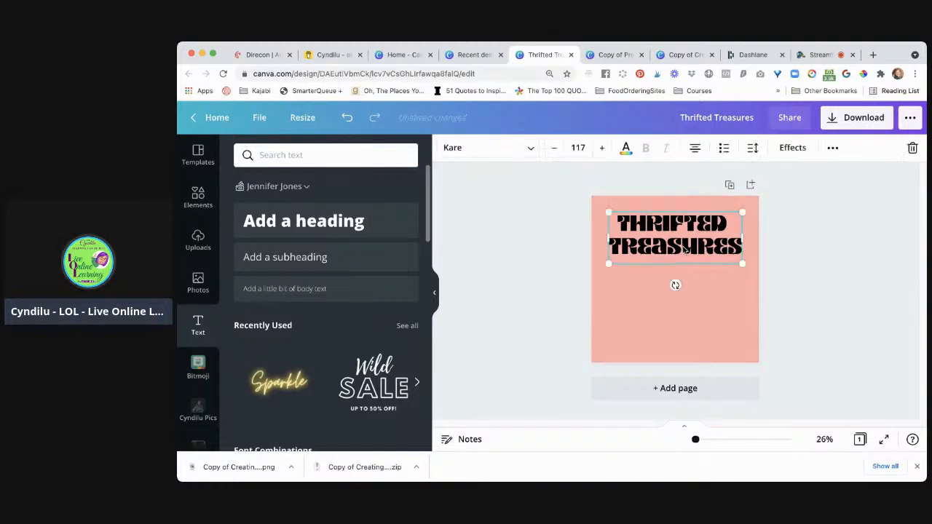
{"action": "left_click_drag", "start_coordinate": [684, 249], "coordinate": [682, 244]}
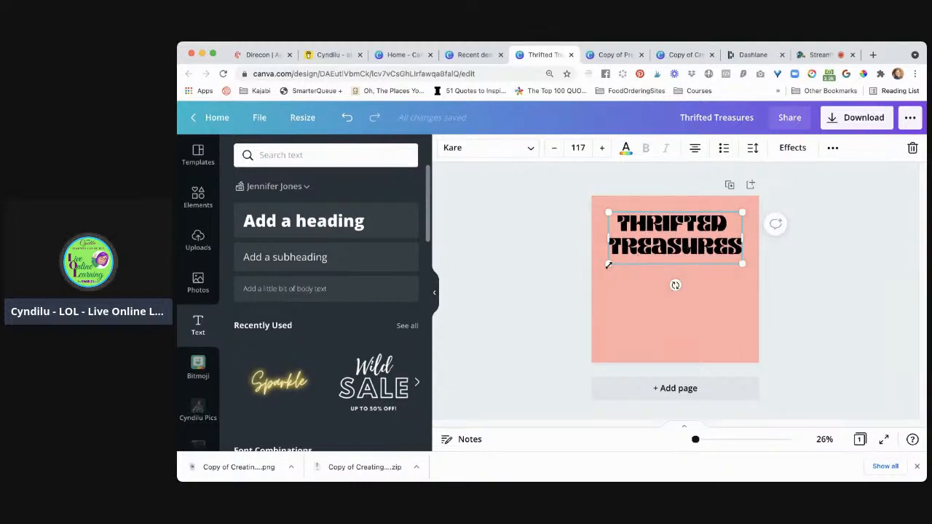
{"action": "left_click_drag", "start_coordinate": [608, 265], "coordinate": [624, 257]}
{"action": "left_click_drag", "start_coordinate": [685, 249], "coordinate": [685, 249]}
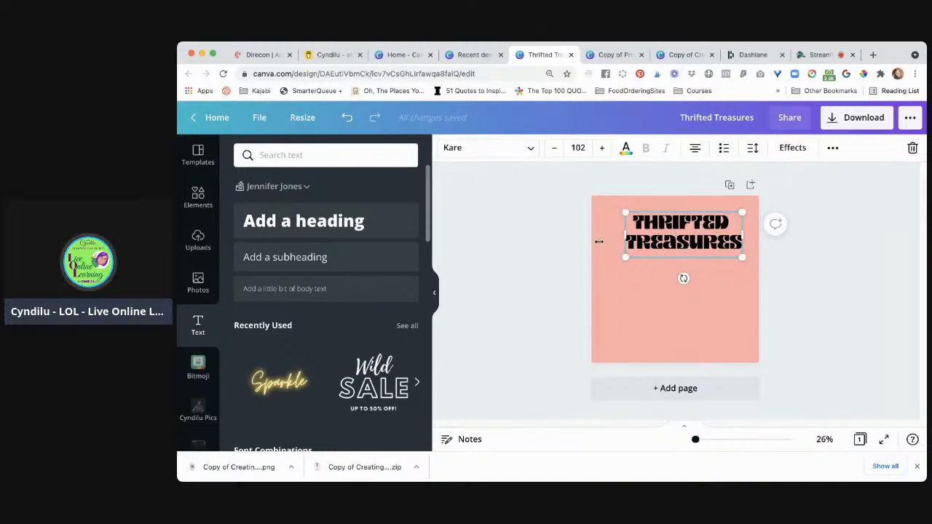
{"action": "left_click", "coordinate": [543, 254]}
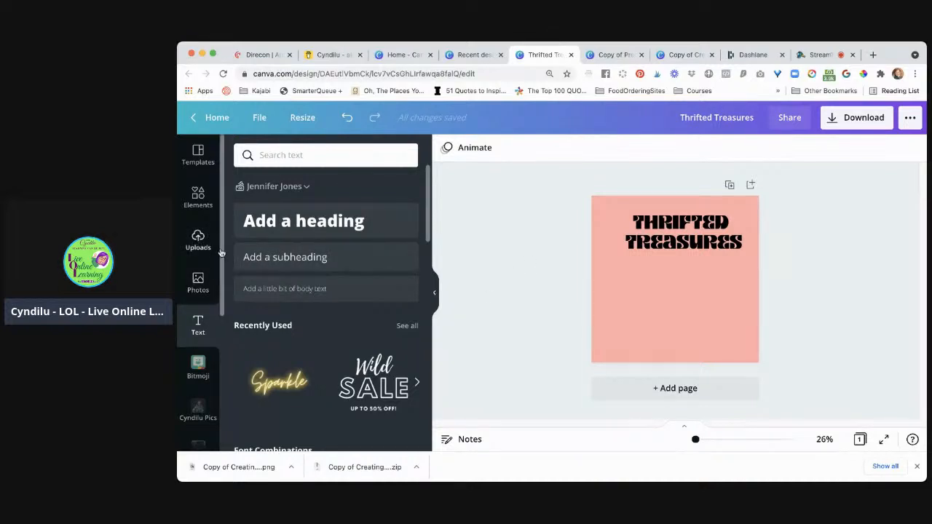
Search the design elements for "shirt"
{"action": "left_click", "coordinate": [198, 197]}
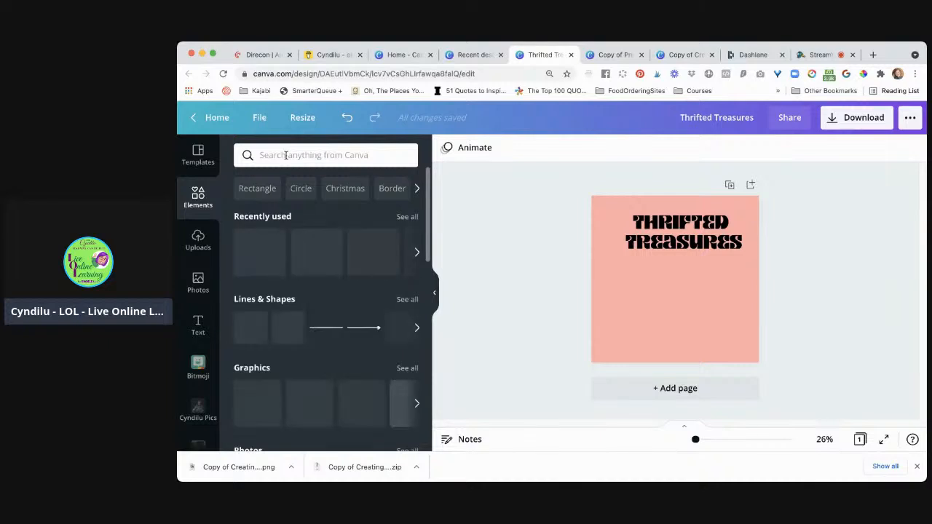
{"action": "left_click", "coordinate": [286, 155]}
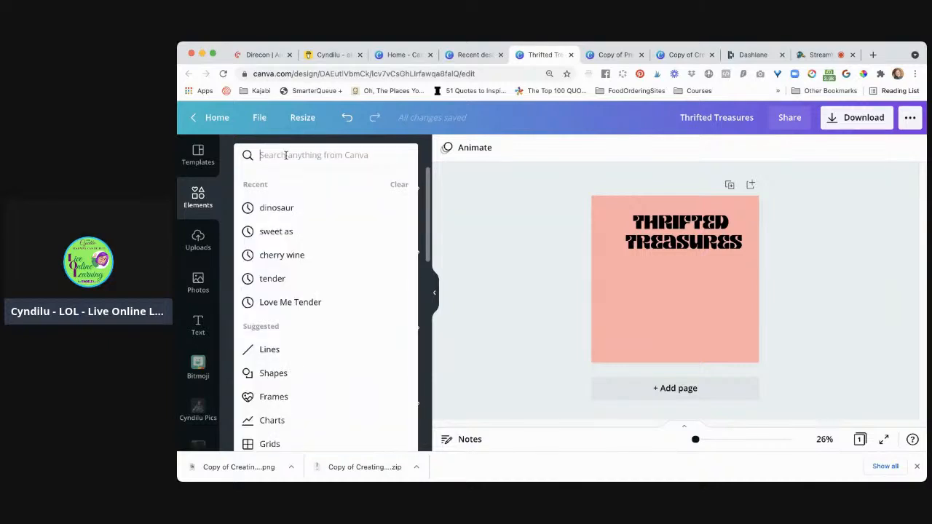
{"action": "type", "text": "shift"}
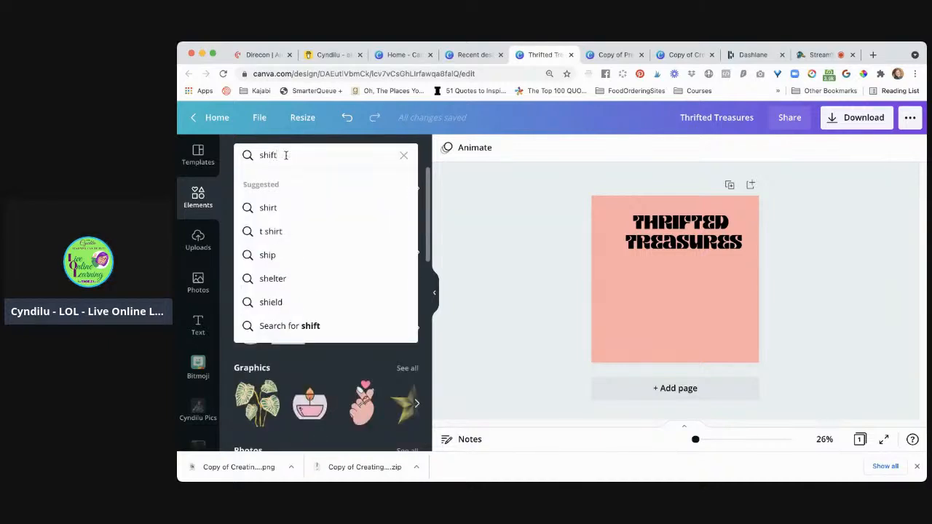
{"action": "key", "text": "BackSpace"}
{"action": "key", "text": "BackSpace"}
{"action": "type", "text": "rt"}
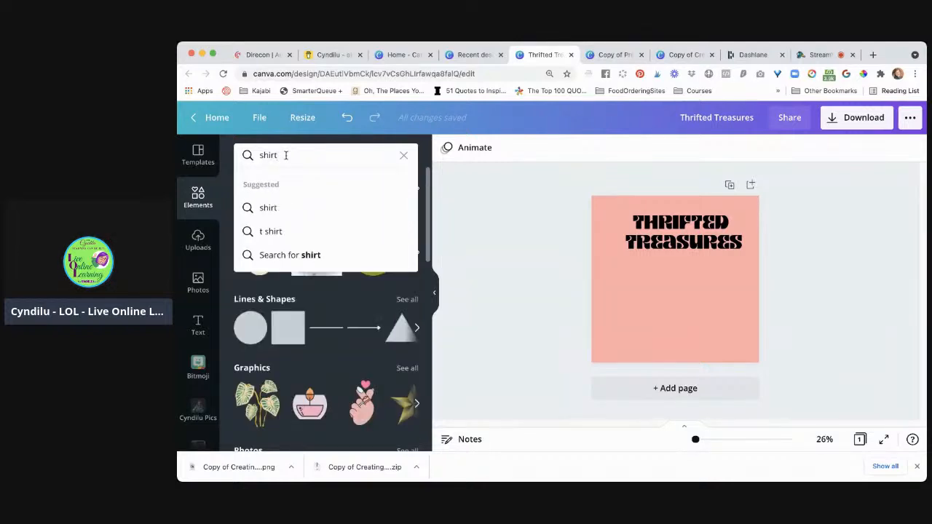
{"action": "key", "text": "Return"}
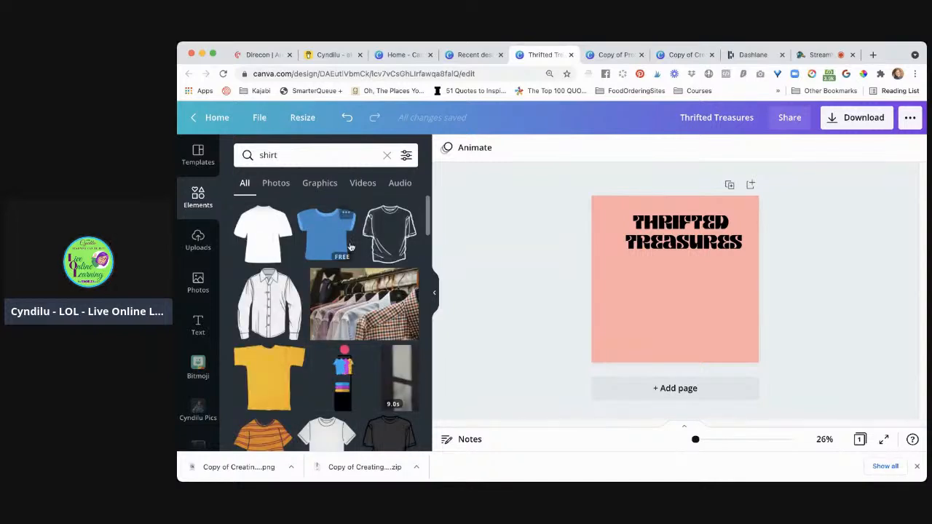
Look through the "shirt" results for a graphic that suits the title
{"action": "scroll", "coordinate": [362, 303], "scroll_direction": "down", "scroll_amount": 2}
{"action": "scroll", "coordinate": [362, 304], "scroll_direction": "down", "scroll_amount": 6}
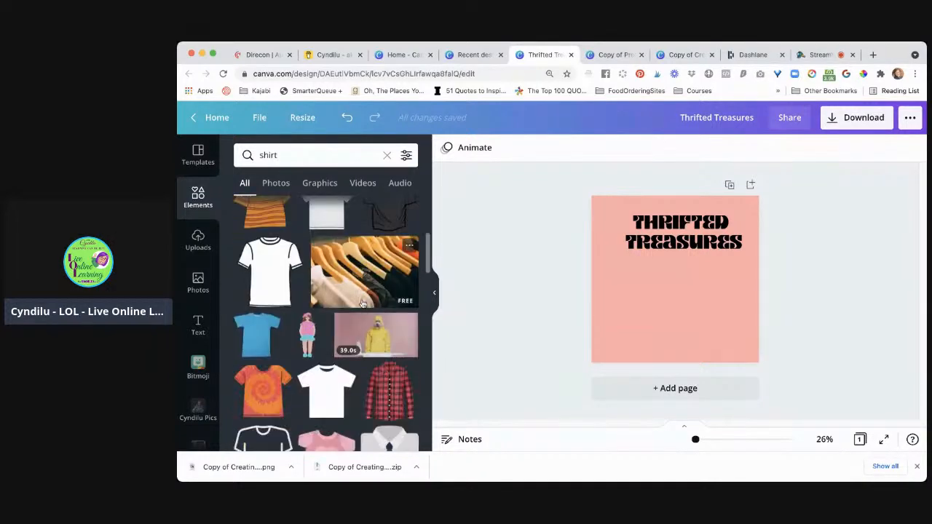
{"action": "scroll", "coordinate": [363, 304], "scroll_direction": "down", "scroll_amount": 1}
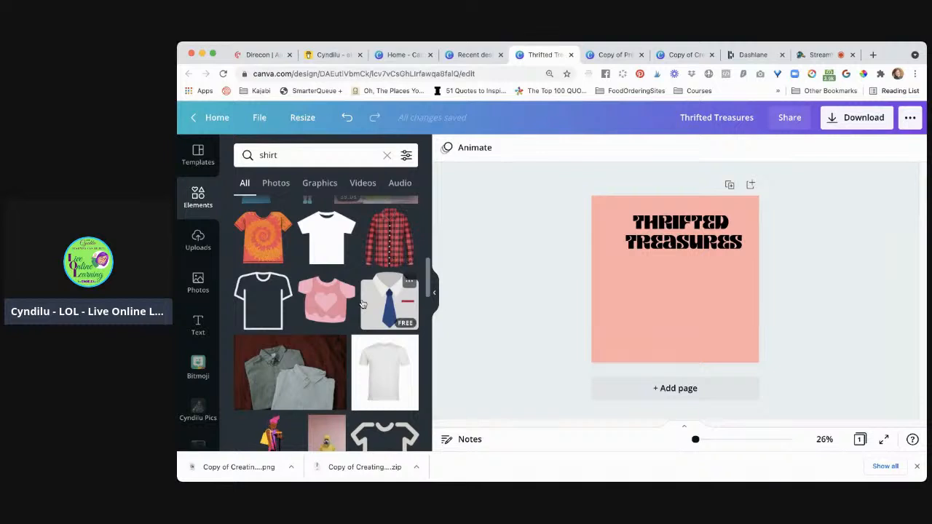
{"action": "scroll", "coordinate": [362, 304], "scroll_direction": "down", "scroll_amount": 4}
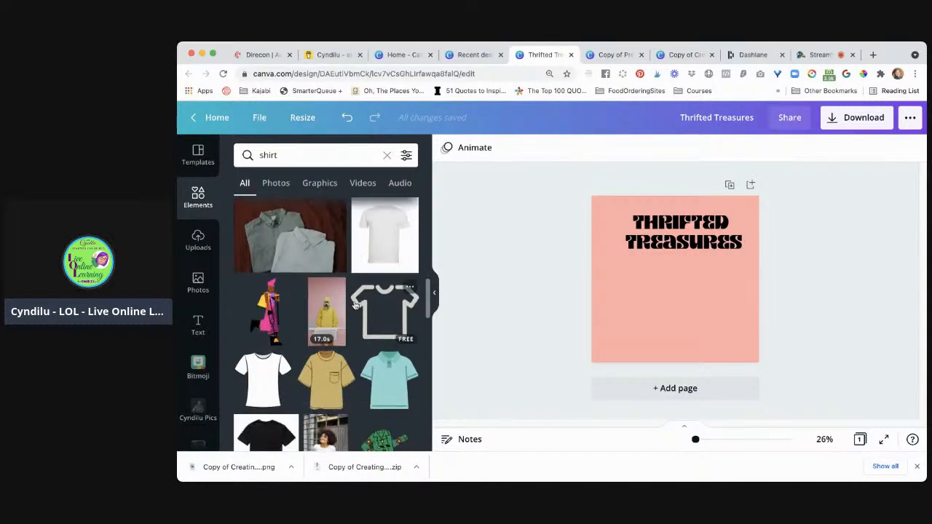
{"action": "scroll", "coordinate": [345, 339], "scroll_direction": "down", "scroll_amount": 2}
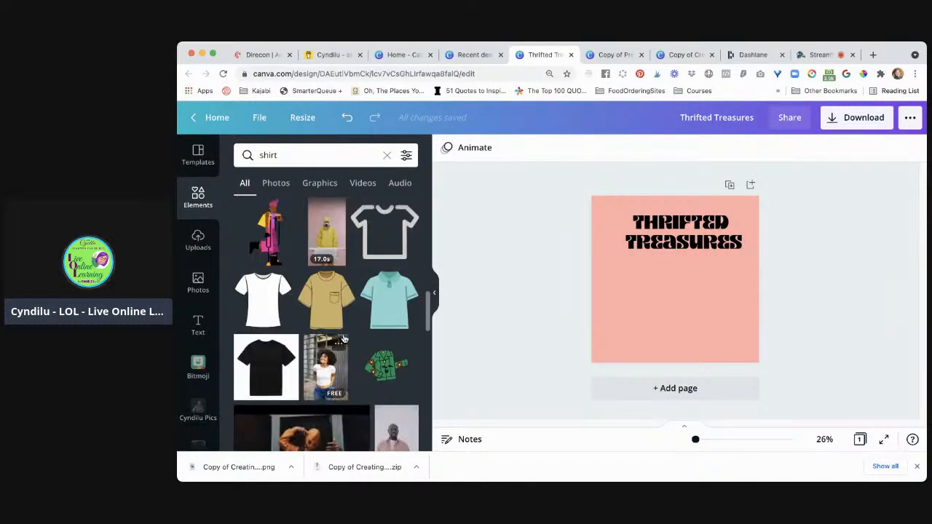
{"action": "scroll", "coordinate": [345, 339], "scroll_direction": "down", "scroll_amount": 3}
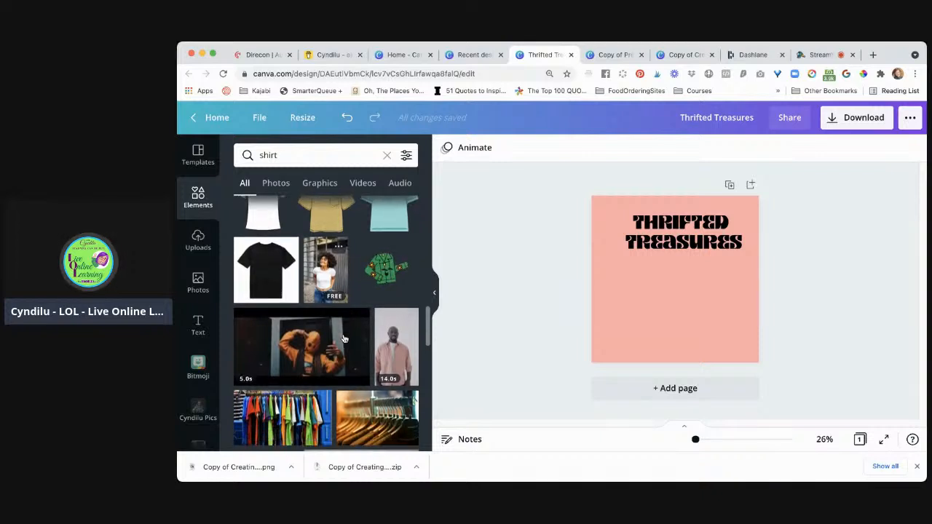
{"action": "scroll", "coordinate": [345, 339], "scroll_direction": "down", "scroll_amount": 2}
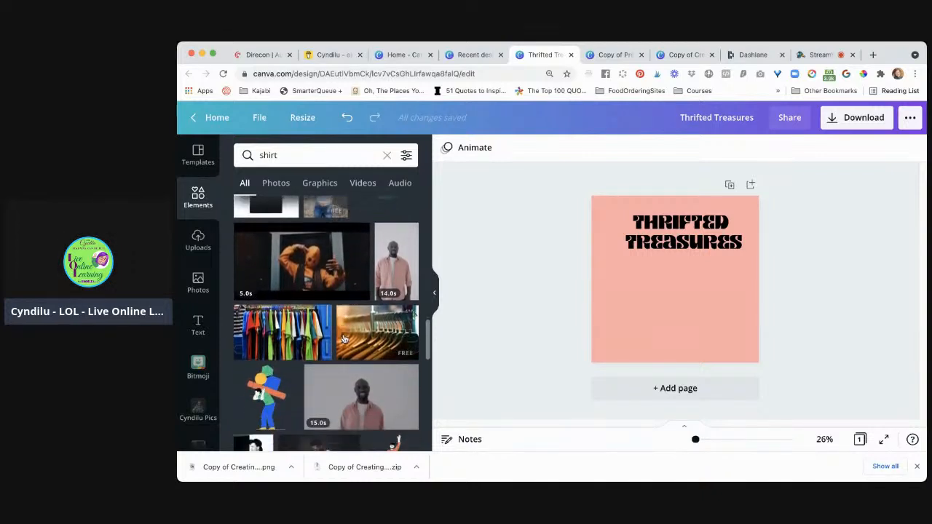
{"action": "scroll", "coordinate": [344, 339], "scroll_direction": "down", "scroll_amount": 4}
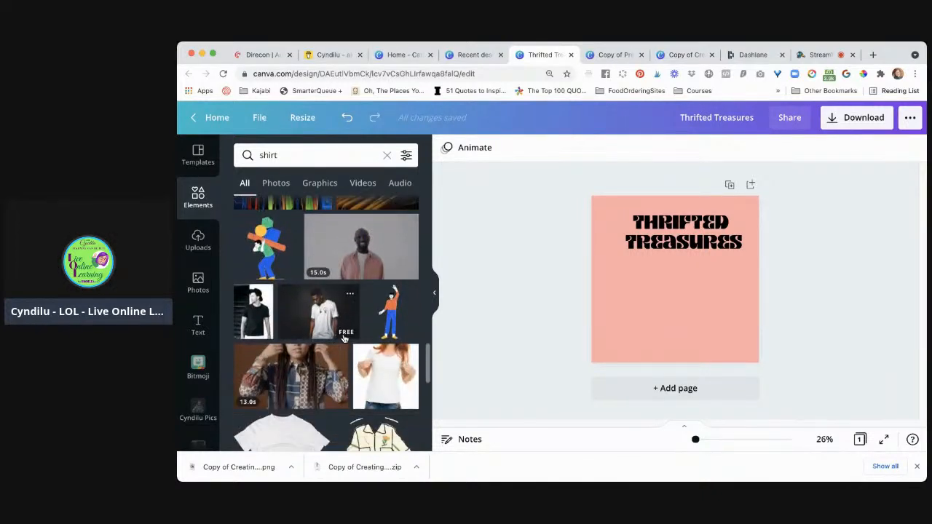
{"action": "scroll", "coordinate": [344, 339], "scroll_direction": "down", "scroll_amount": 3}
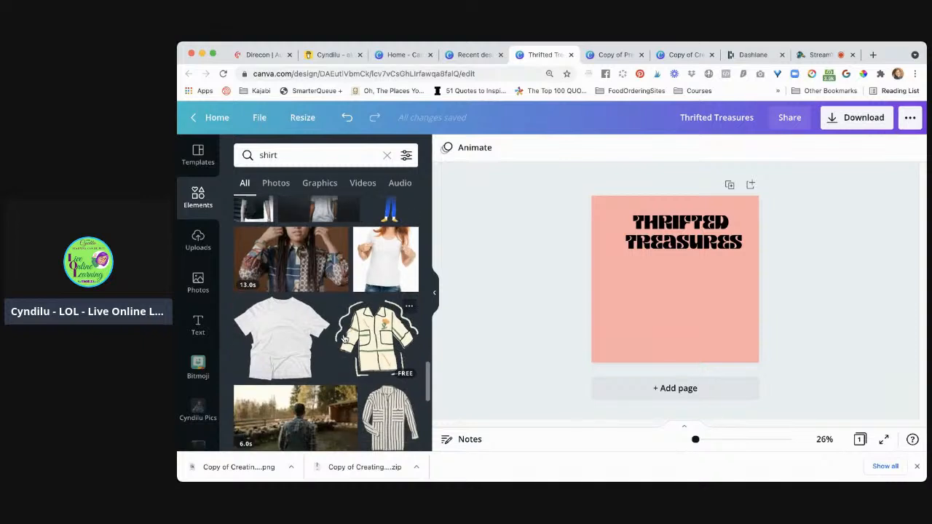
{"action": "scroll", "coordinate": [344, 339], "scroll_direction": "down", "scroll_amount": 5}
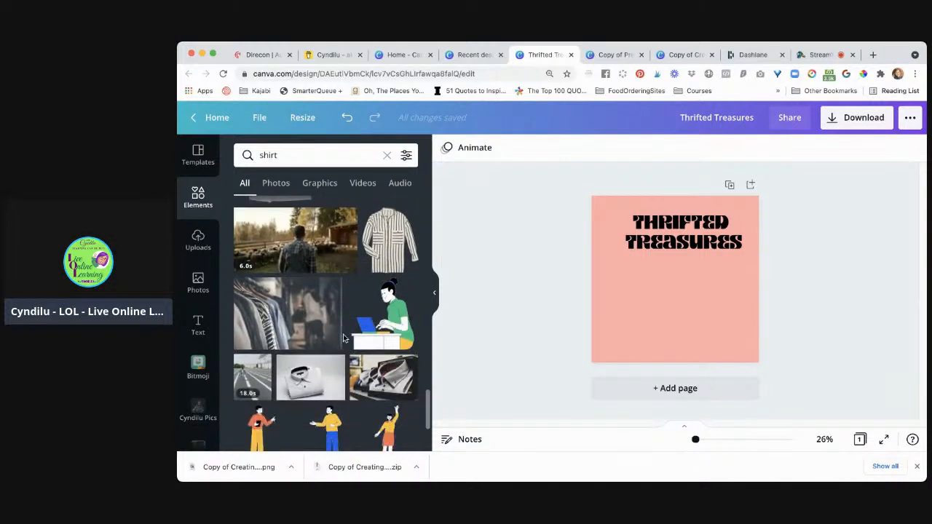
{"action": "scroll", "coordinate": [344, 339], "scroll_direction": "down", "scroll_amount": 3}
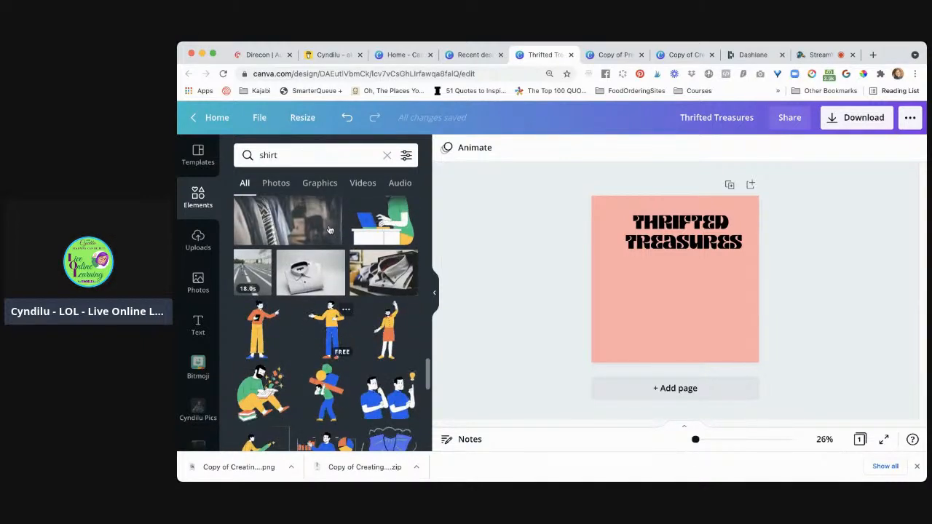
{"action": "scroll", "coordinate": [329, 231], "scroll_direction": "down", "scroll_amount": 2}
Search the design elements for "blouse"
{"action": "left_click", "coordinate": [289, 148]}
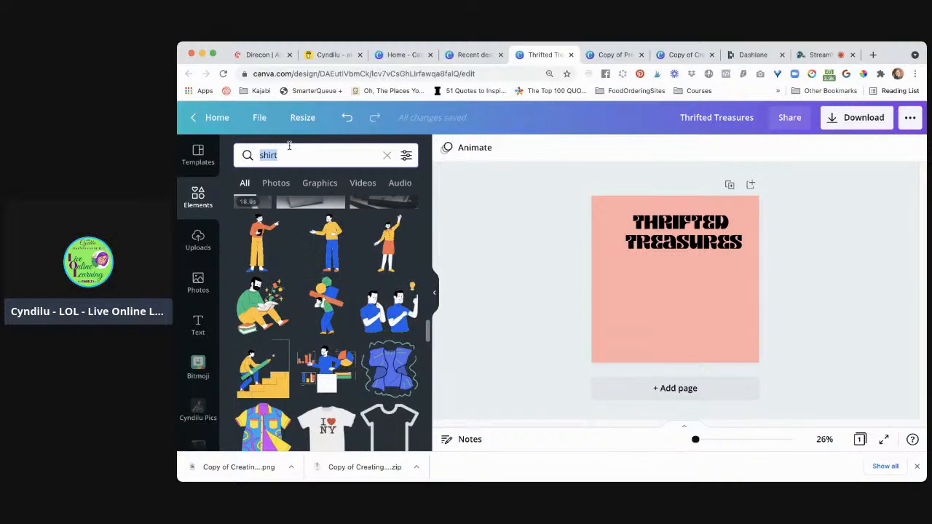
{"action": "type", "text": "blous"}
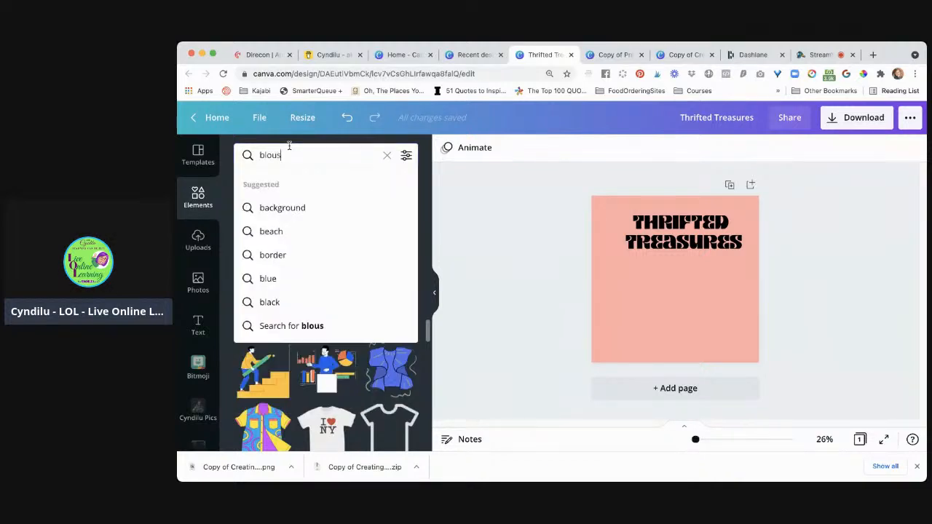
{"action": "type", "text": "e"}
{"action": "key", "text": "Return"}
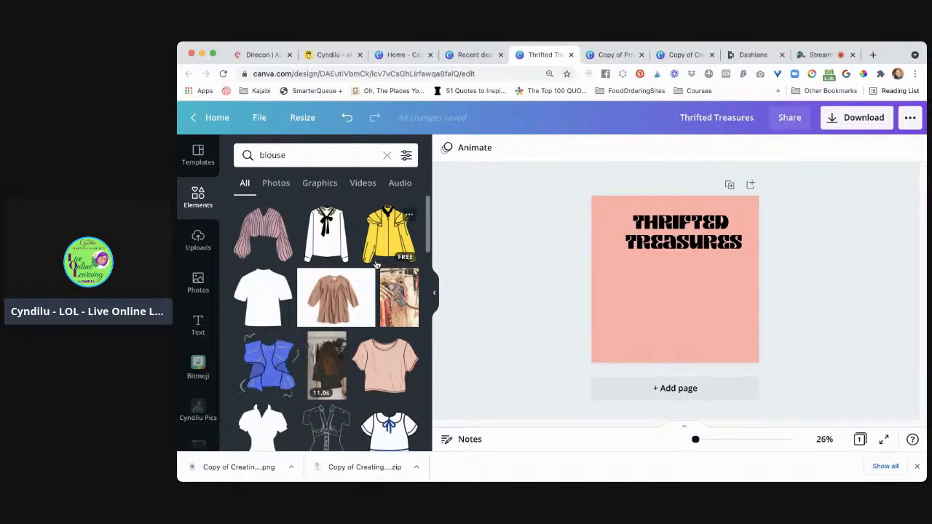
Add the striped long-sleeved blouse graphic, shrink it and place it below the title
{"action": "left_click", "coordinate": [272, 229]}
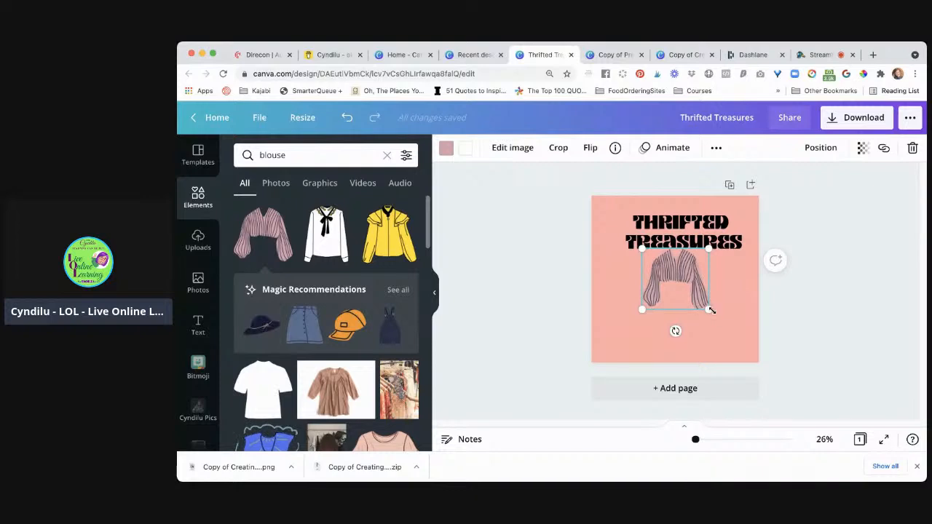
{"action": "left_click_drag", "start_coordinate": [707, 310], "coordinate": [658, 307]}
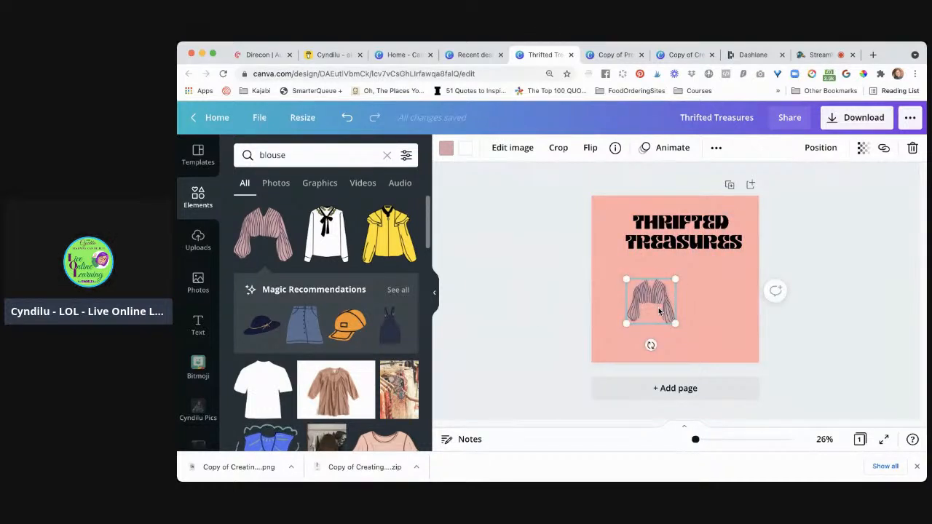
Add the solid short-sleeved collared blouse silhouette from the results and delete the striped blouse from the page
{"action": "scroll", "coordinate": [386, 329], "scroll_direction": "down", "scroll_amount": 5}
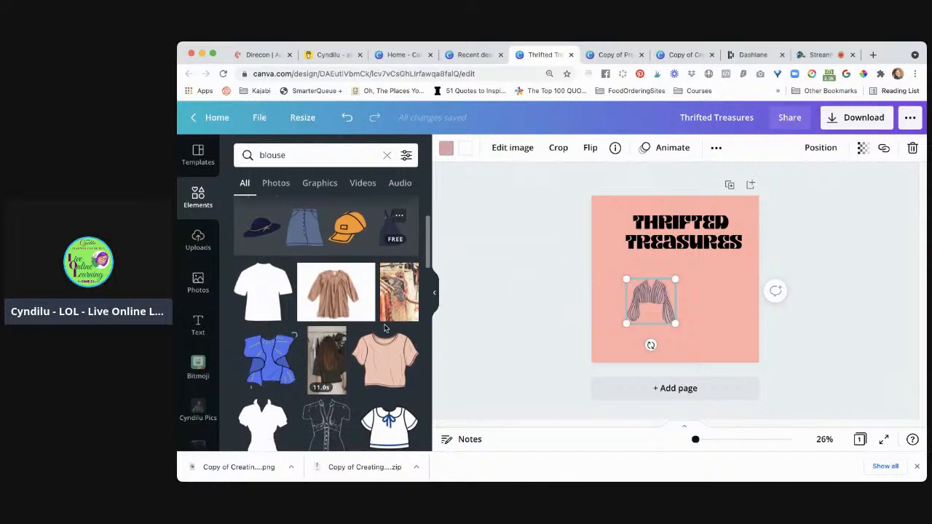
{"action": "scroll", "coordinate": [385, 329], "scroll_direction": "down", "scroll_amount": 1}
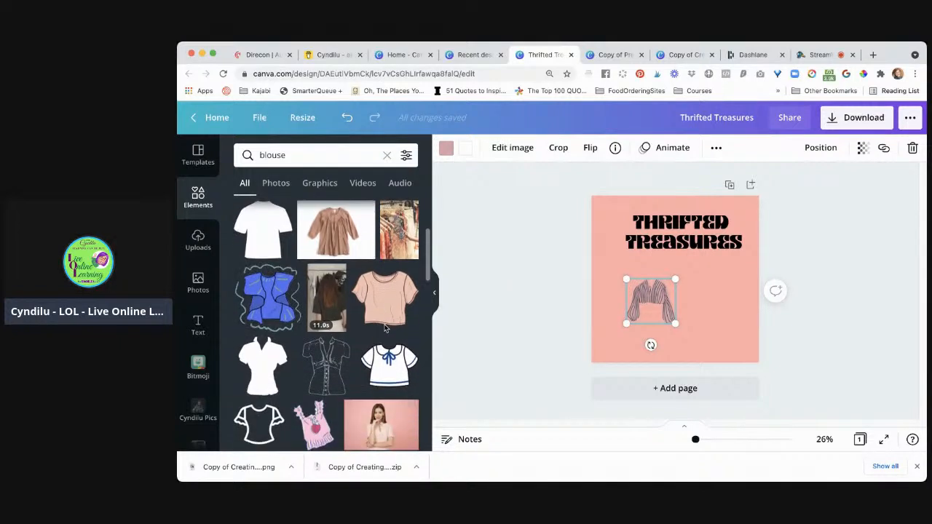
{"action": "scroll", "coordinate": [385, 329], "scroll_direction": "down", "scroll_amount": 2}
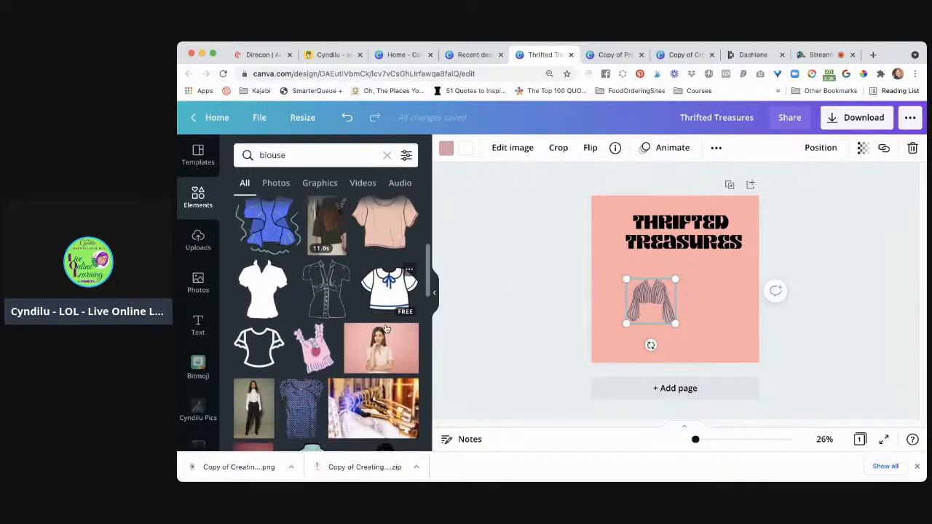
{"action": "left_click", "coordinate": [264, 289]}
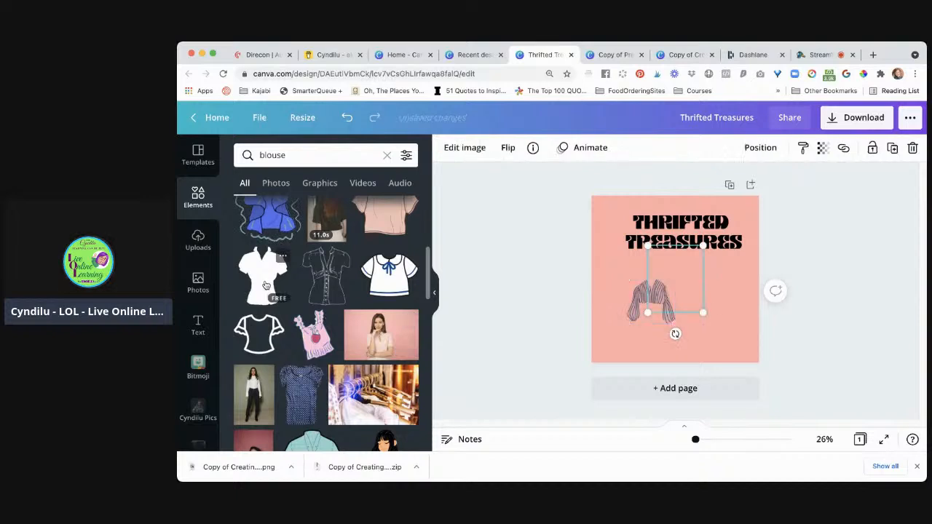
{"action": "left_click", "coordinate": [639, 298]}
{"action": "key", "text": "Delete"}
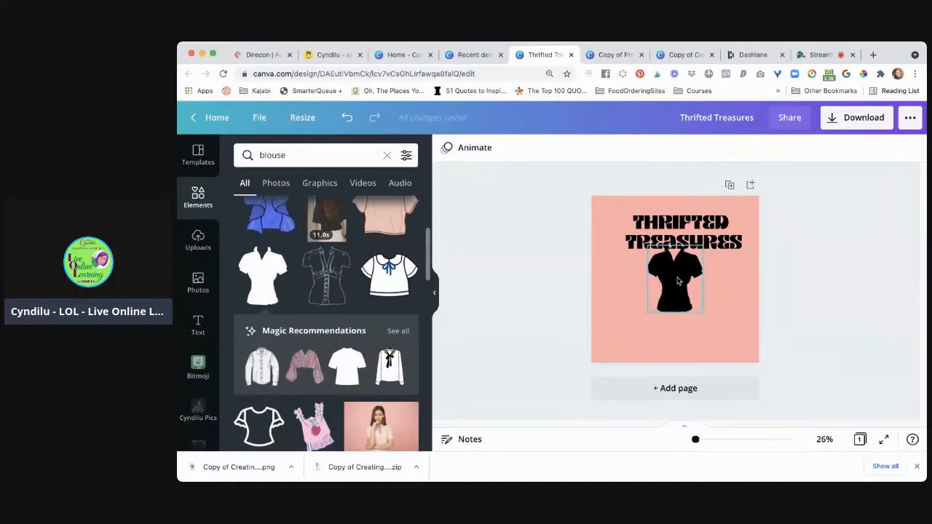
Move the black blouse to the left of the title and scale it down to about the height of the two text lines
{"action": "left_click_drag", "start_coordinate": [677, 281], "coordinate": [638, 248]}
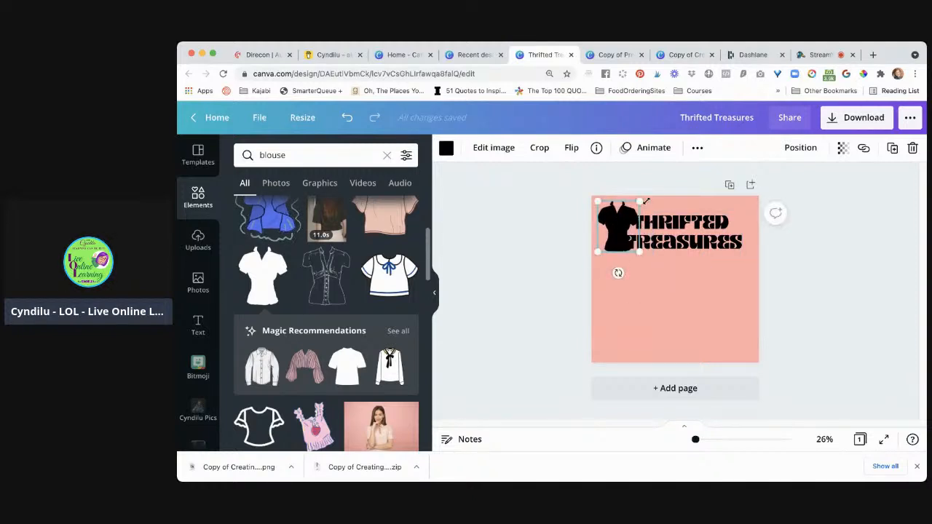
{"action": "left_click_drag", "start_coordinate": [642, 200], "coordinate": [634, 208]}
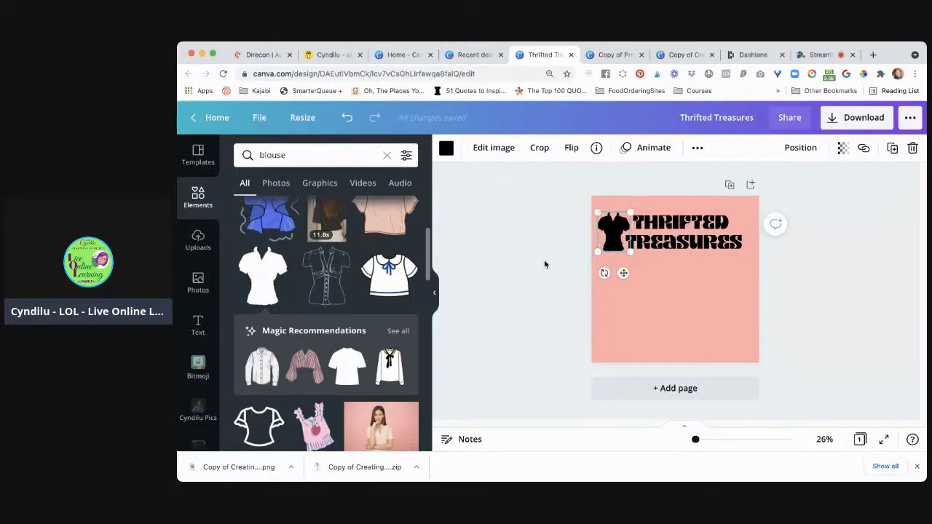
{"action": "left_click", "coordinate": [544, 259]}
Select the blouse and the title together and shift them slightly up and to the right, centring them across the page
{"action": "left_click", "coordinate": [617, 244]}
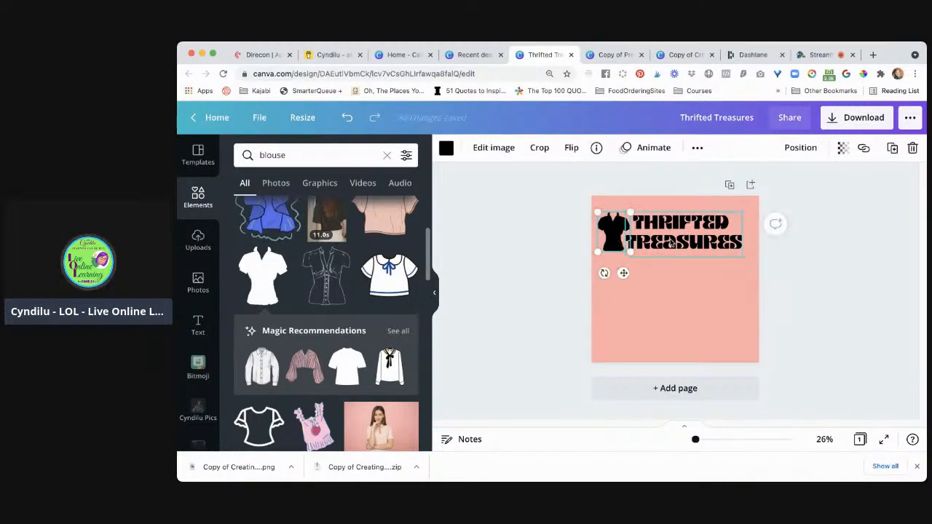
{"action": "left_click", "coordinate": [676, 238]}
{"action": "left_click_drag", "start_coordinate": [675, 238], "coordinate": [675, 236]}
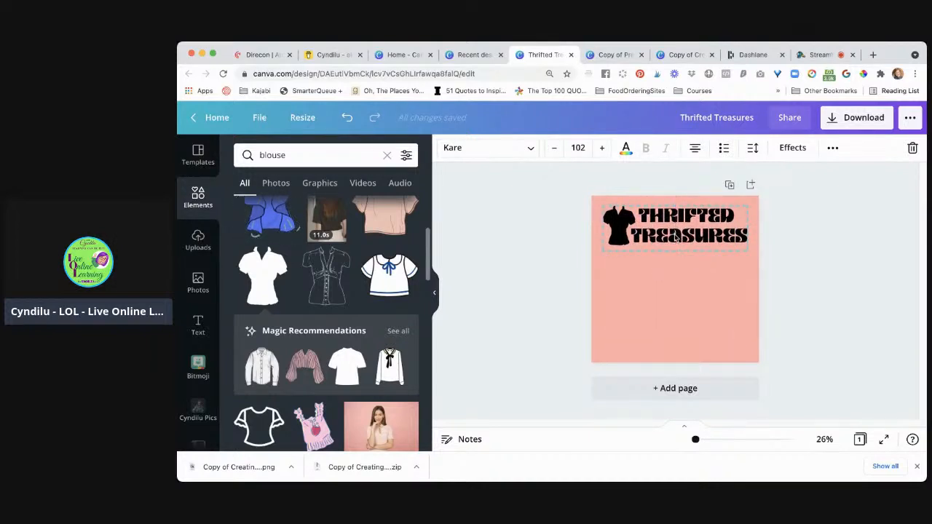
Recolour the black blouse with the red from the J Rose Beauty palette
{"action": "left_click", "coordinate": [618, 235]}
{"action": "left_click", "coordinate": [616, 234]}
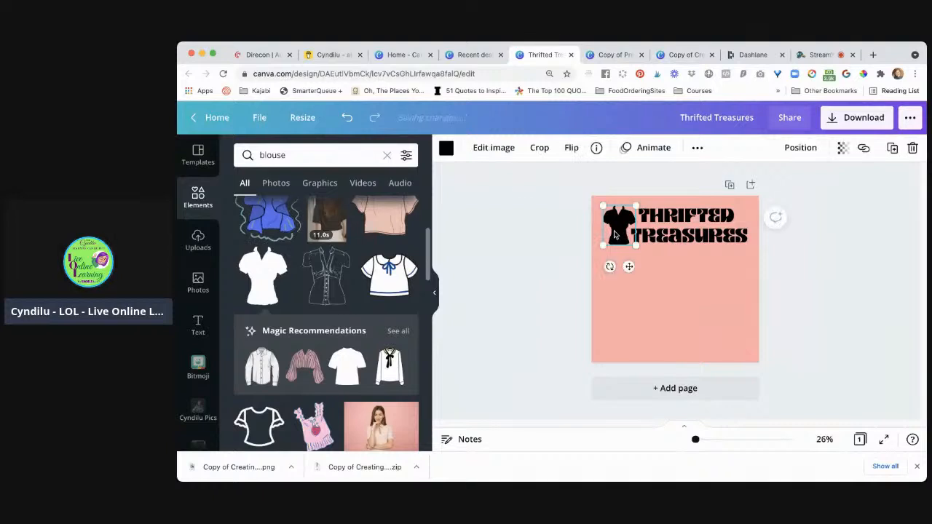
{"action": "left_click", "coordinate": [447, 148]}
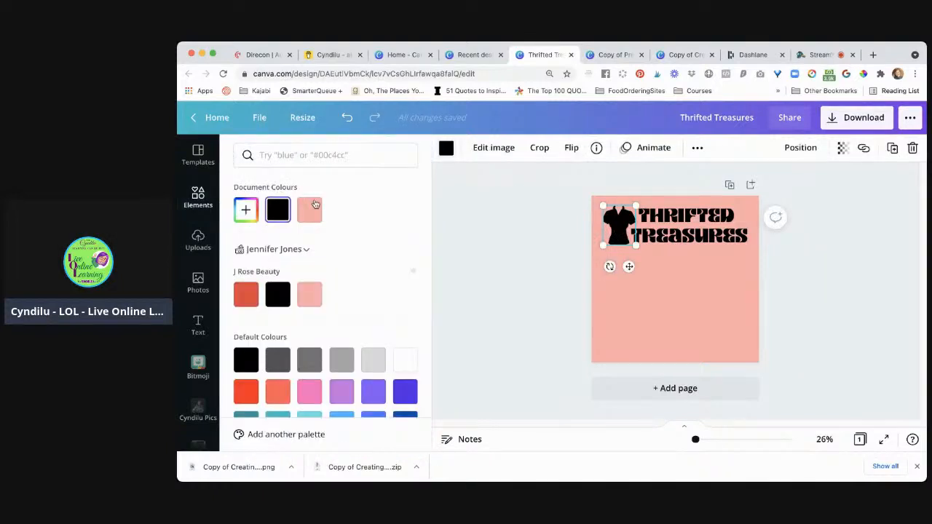
{"action": "left_click", "coordinate": [246, 294]}
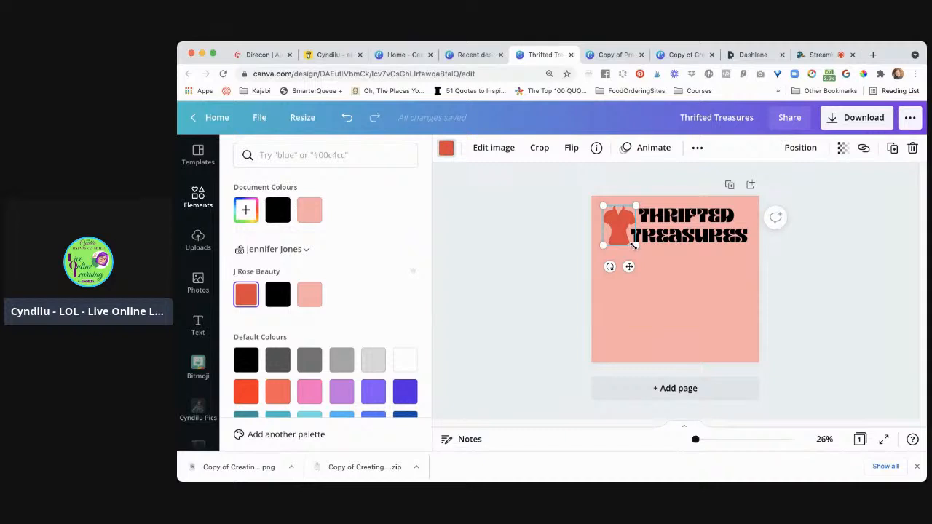
Shrink the red blouse slightly, and nudge the blouse and title together a little upwards
{"action": "left_click_drag", "start_coordinate": [633, 245], "coordinate": [632, 246]}
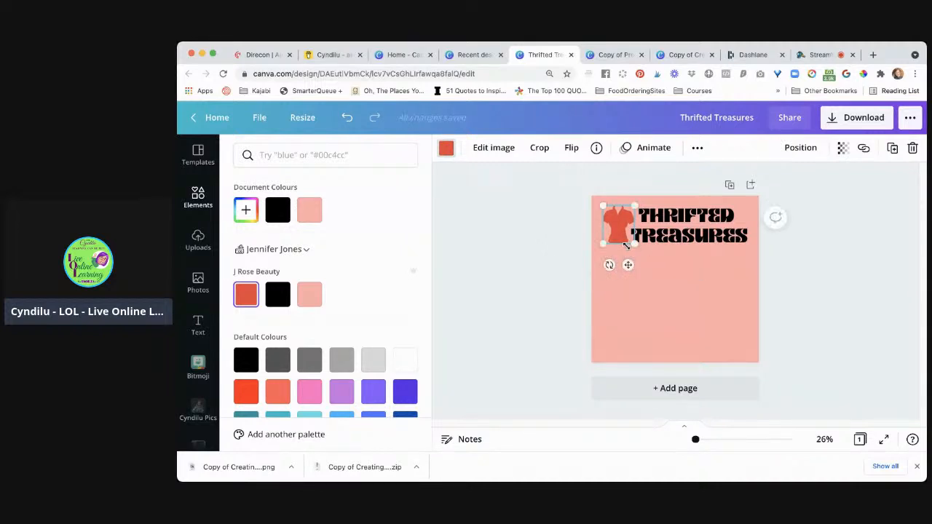
{"action": "left_click", "coordinate": [558, 243]}
{"action": "left_click", "coordinate": [600, 298]}
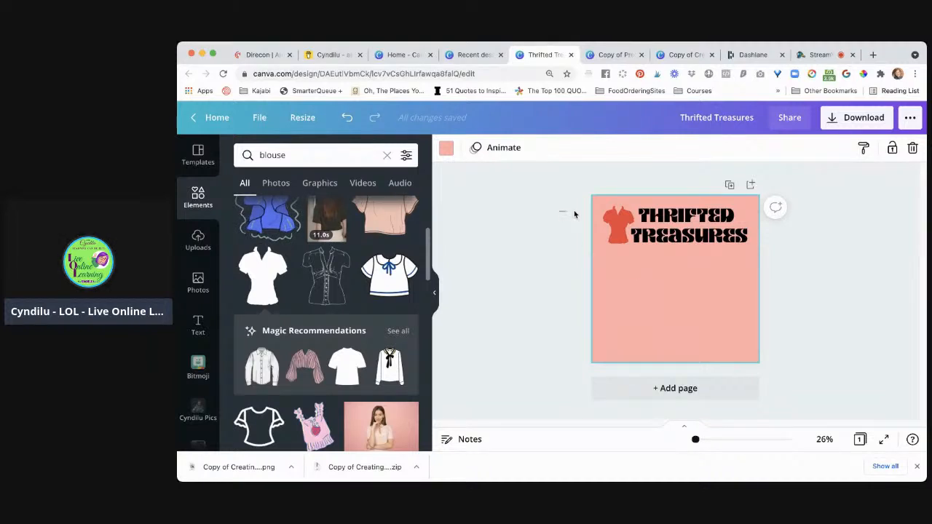
{"action": "left_click_drag", "start_coordinate": [558, 210], "coordinate": [716, 235]}
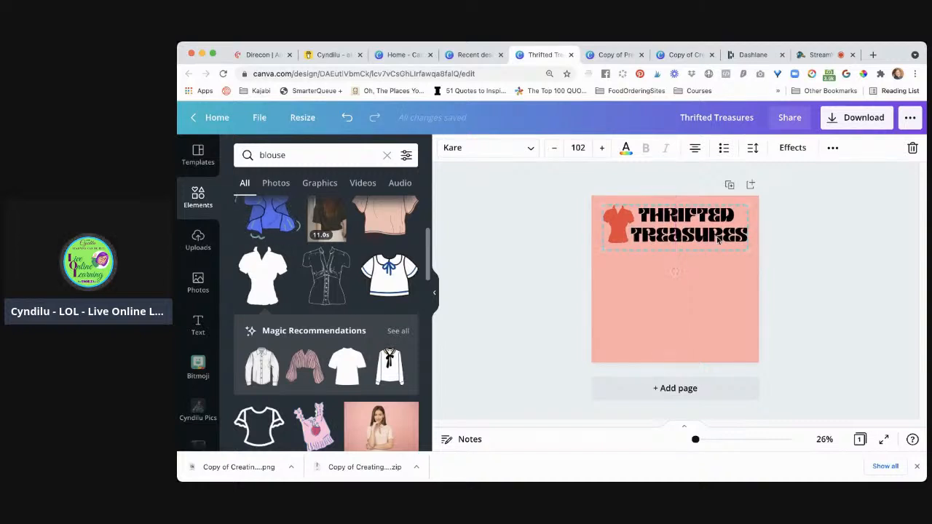
{"action": "left_click", "coordinate": [539, 273]}
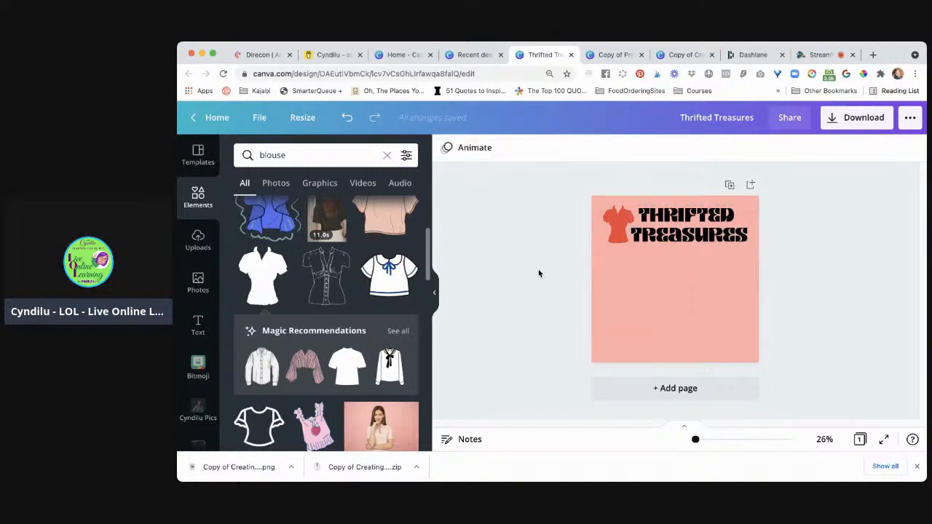
Duplicate the red blouse with a slight offset down and to the right, and select the original blouse behind it
{"action": "left_click", "coordinate": [615, 227]}
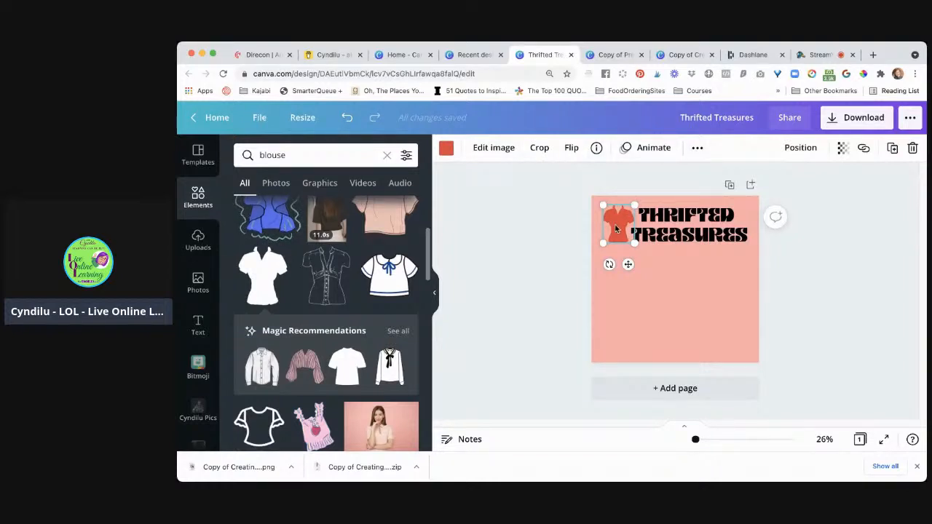
{"action": "left_click_drag", "start_coordinate": [615, 229], "coordinate": [618, 232]}
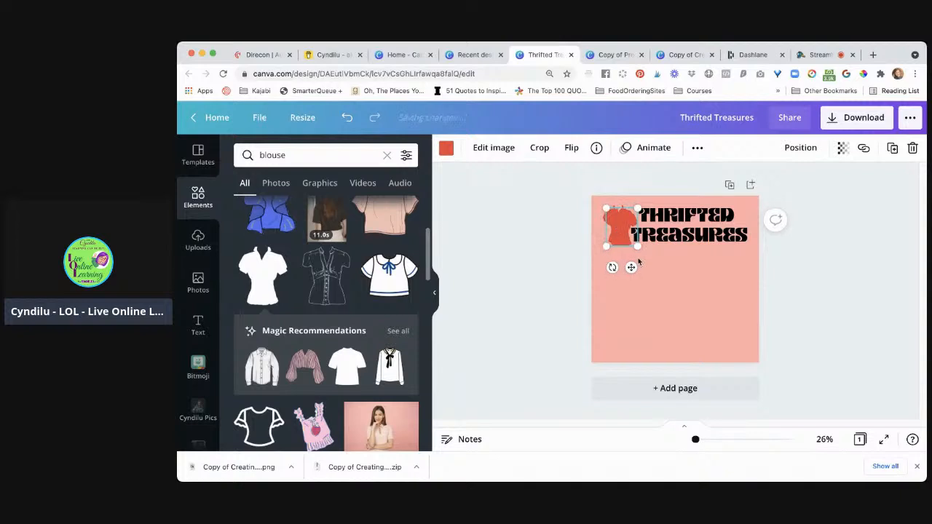
{"action": "left_click", "coordinate": [549, 228]}
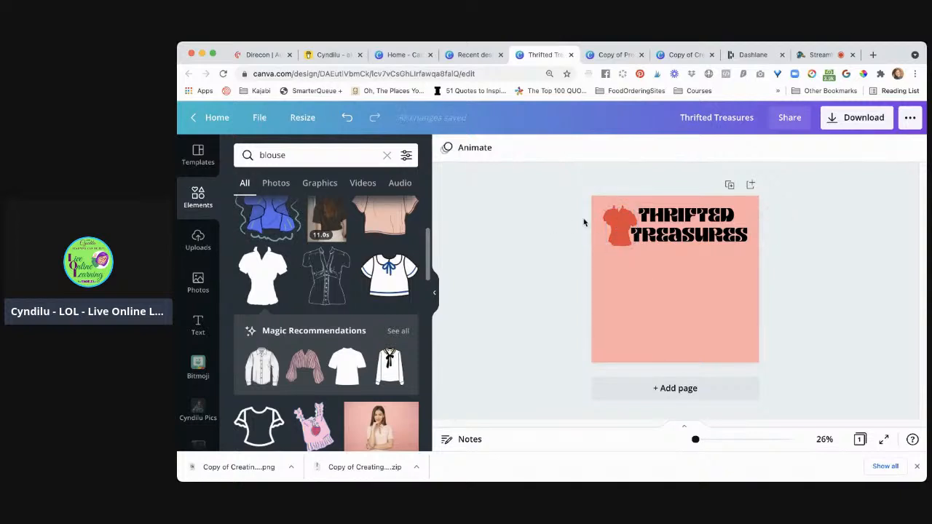
{"action": "left_click", "coordinate": [605, 213]}
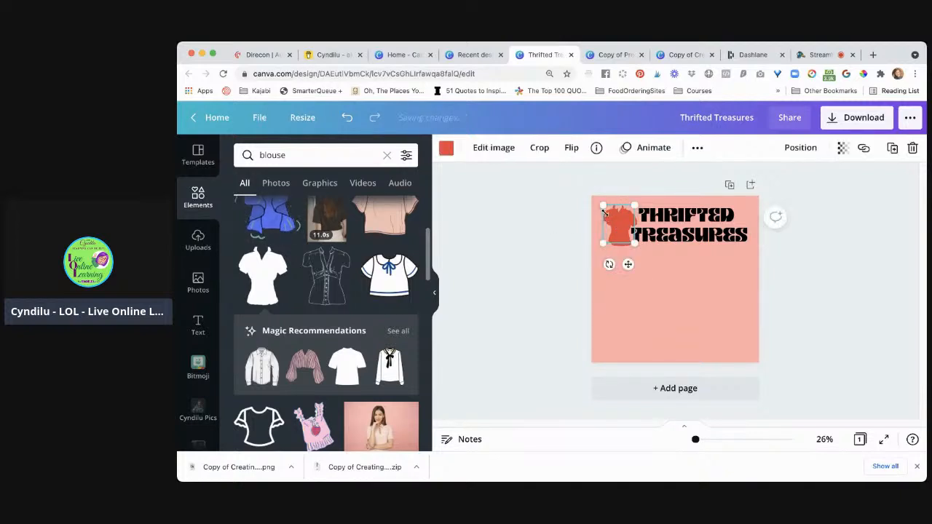
Recolour the original blouse behind the red duplicate with the document's black
{"action": "left_click", "coordinate": [446, 149]}
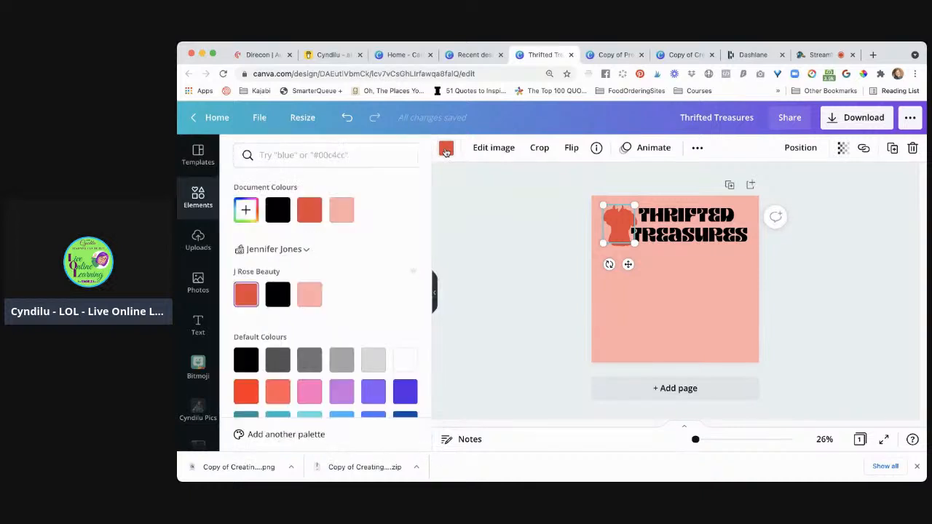
{"action": "left_click", "coordinate": [276, 219]}
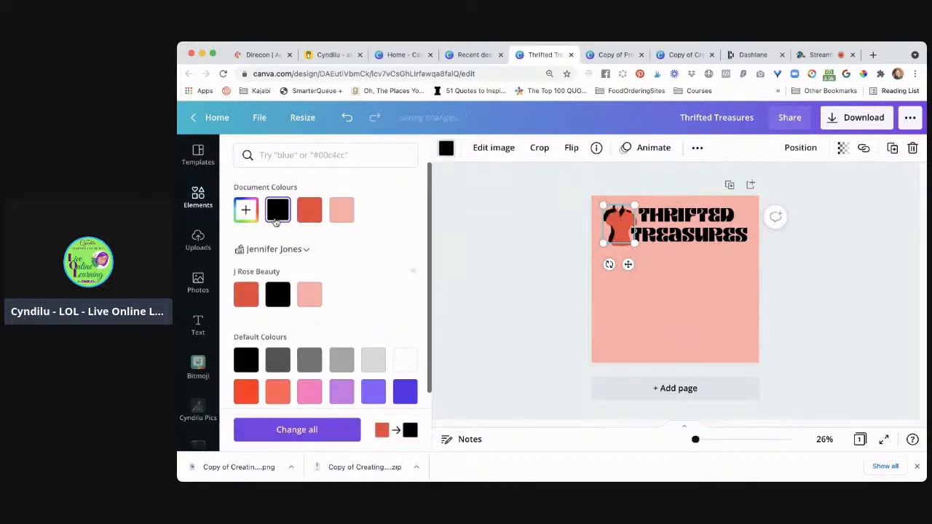
{"action": "key", "text": "super+z"}
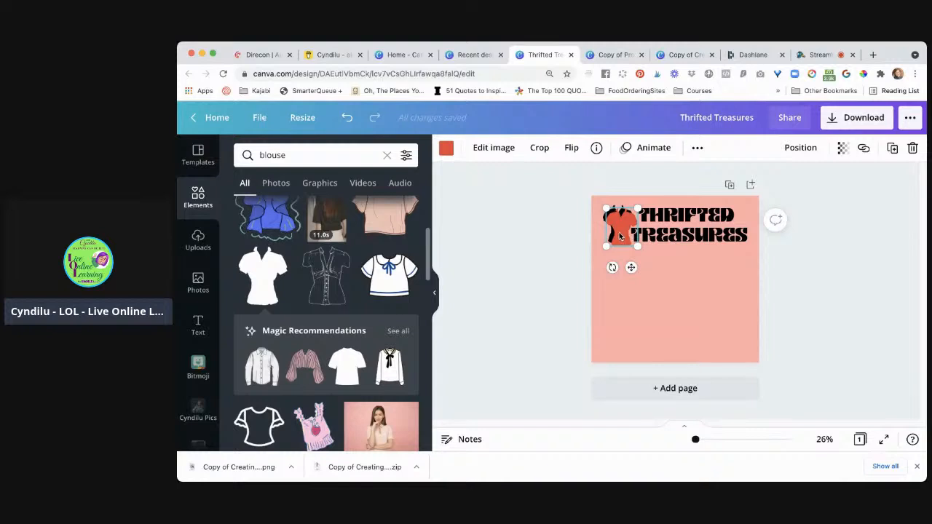
Move the red blouse over the black one, nudging it up and slightly left so the black forms a shadow edge
{"action": "left_click_drag", "start_coordinate": [619, 232], "coordinate": [618, 233]}
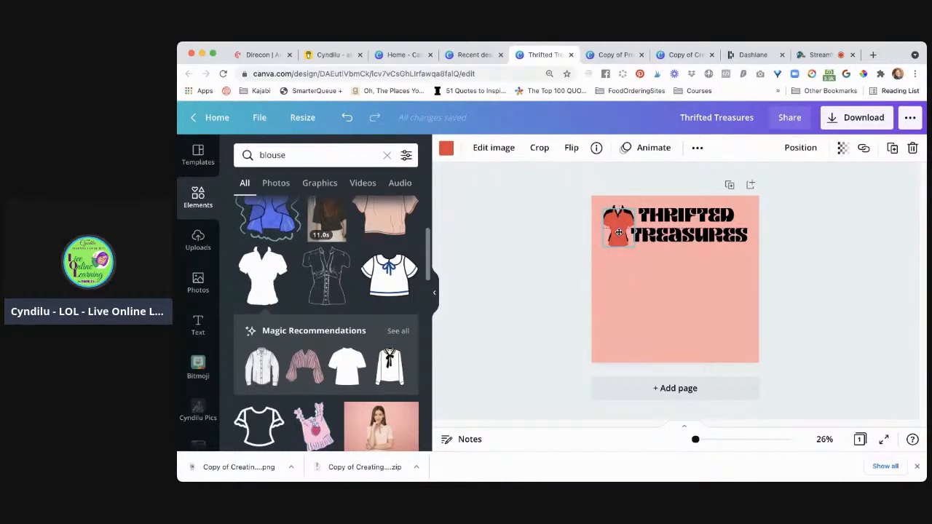
{"action": "left_click", "coordinate": [618, 231]}
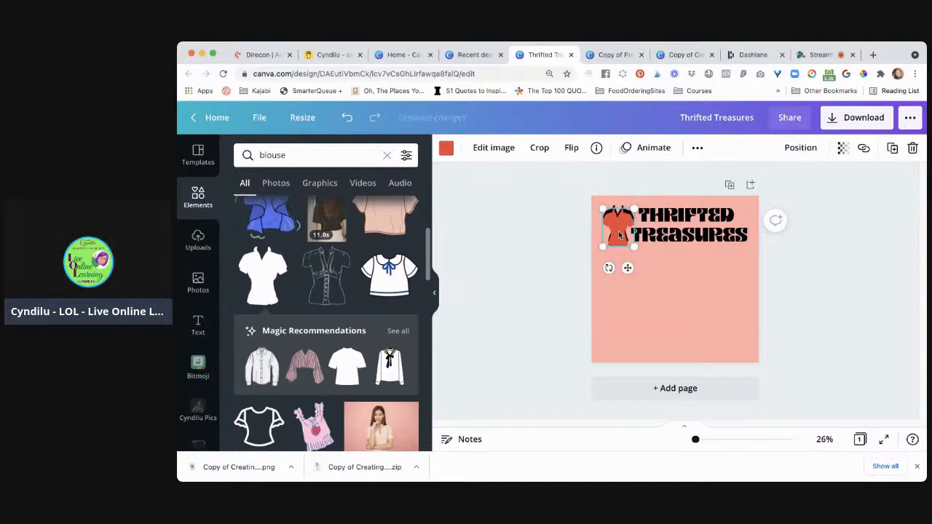
{"action": "key", "text": "Up"}
{"action": "key", "text": "Up"}
{"action": "key", "text": "Up"}
{"action": "key", "text": "Up"}
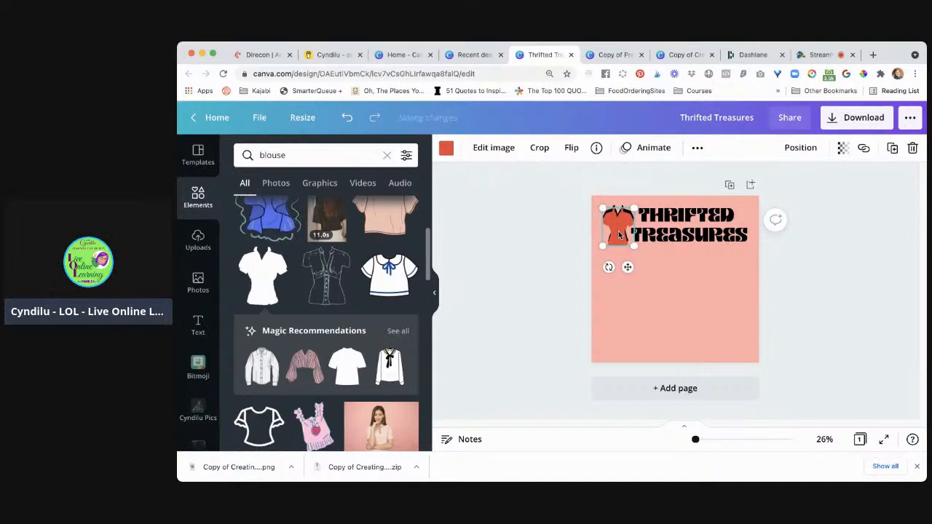
{"action": "key", "text": "Up"}
{"action": "key", "text": "Up"}
{"action": "key", "text": "Up"}
{"action": "key", "text": "Up"}
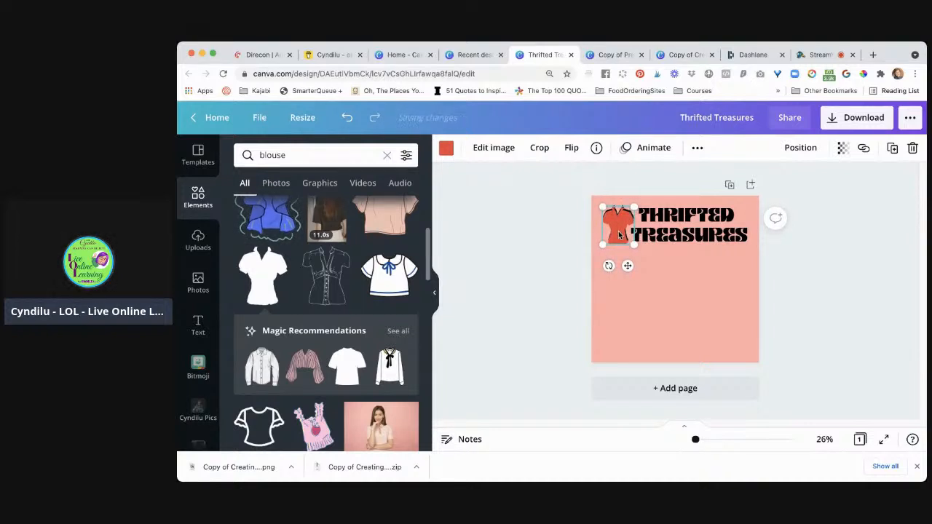
{"action": "key", "text": "Up"}
{"action": "key", "text": "Up"}
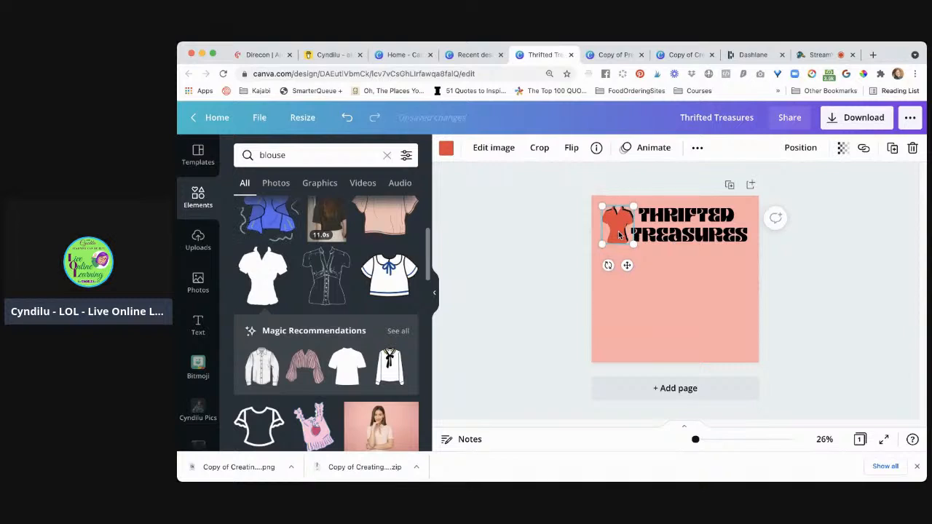
{"action": "key", "text": "Up"}
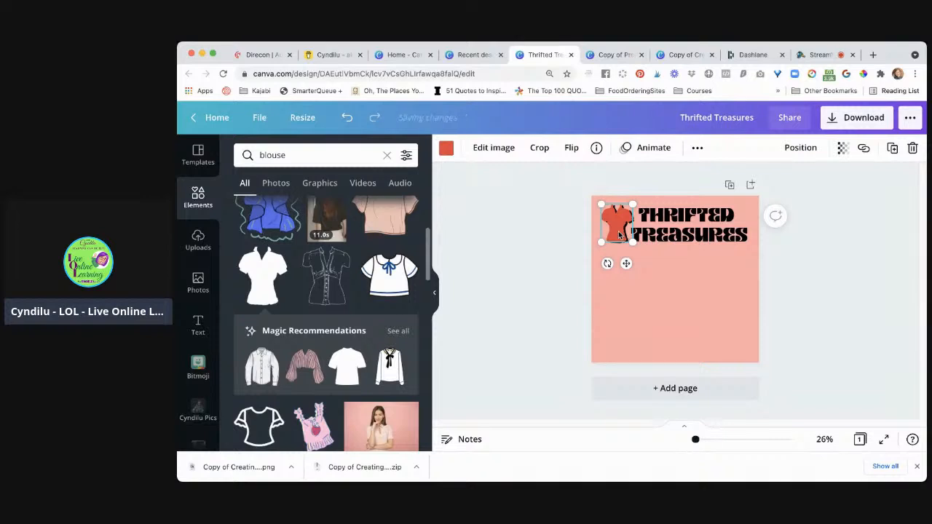
{"action": "left_click", "coordinate": [568, 248]}
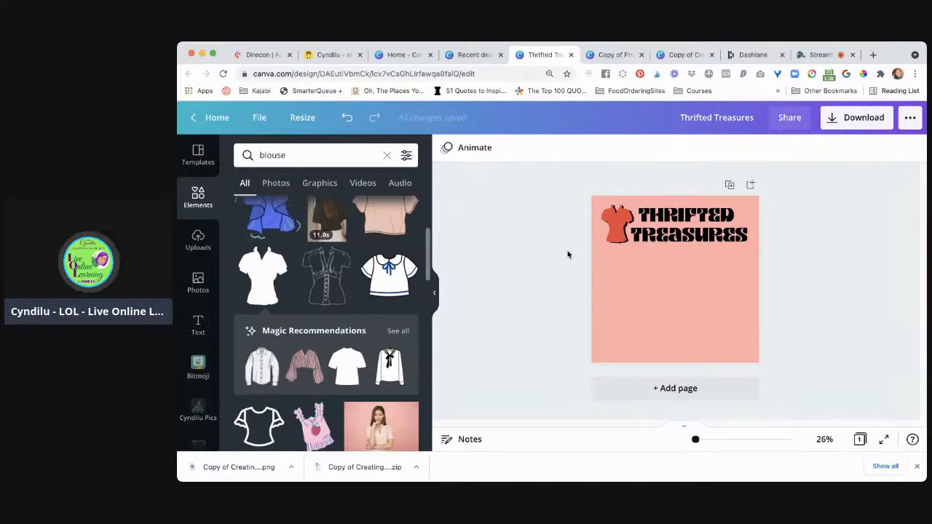
Select the red and black blouses together and move them to the empty area below the title
{"action": "left_click_drag", "start_coordinate": [569, 217], "coordinate": [619, 238]}
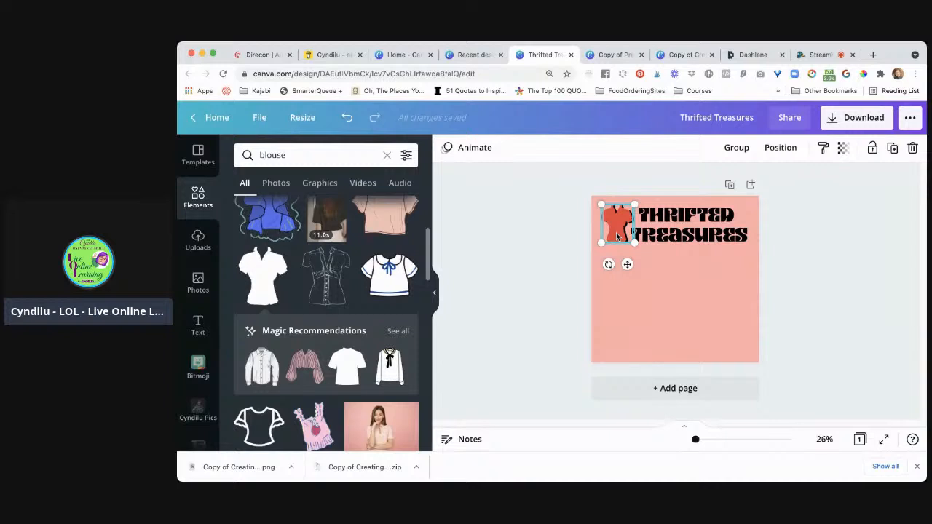
{"action": "left_click", "coordinate": [567, 233]}
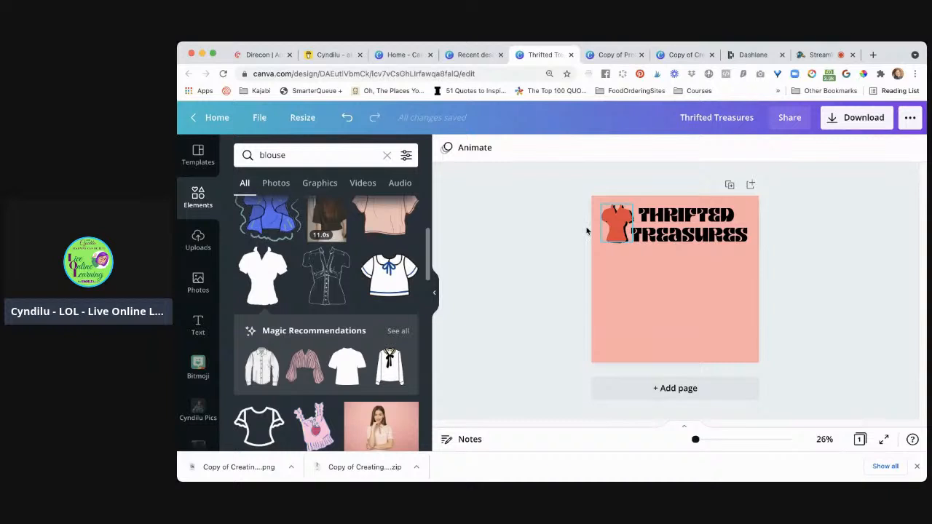
{"action": "left_click_drag", "start_coordinate": [561, 216], "coordinate": [644, 308]}
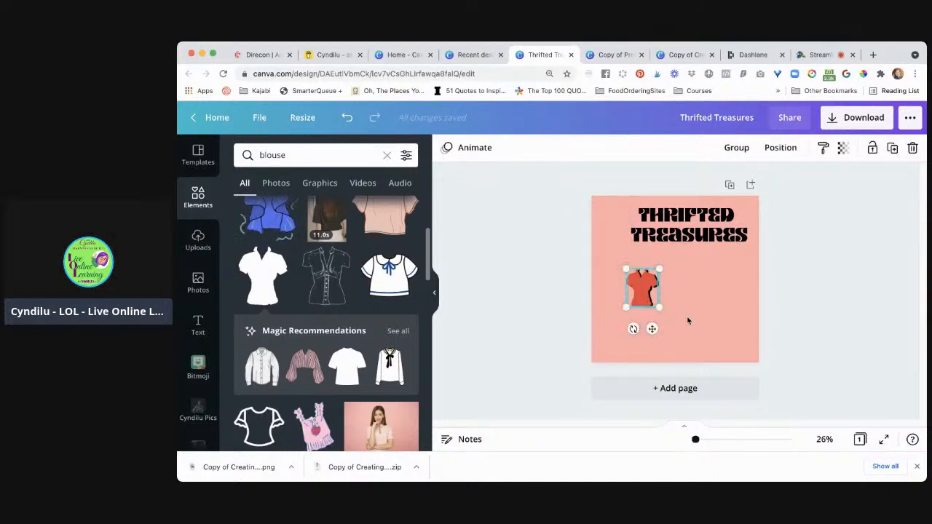
Nudge the black blouse slightly down and several steps left behind the red one, leaving only a thin shadow along the edges
{"action": "left_click_drag", "start_coordinate": [695, 440], "coordinate": [712, 440]}
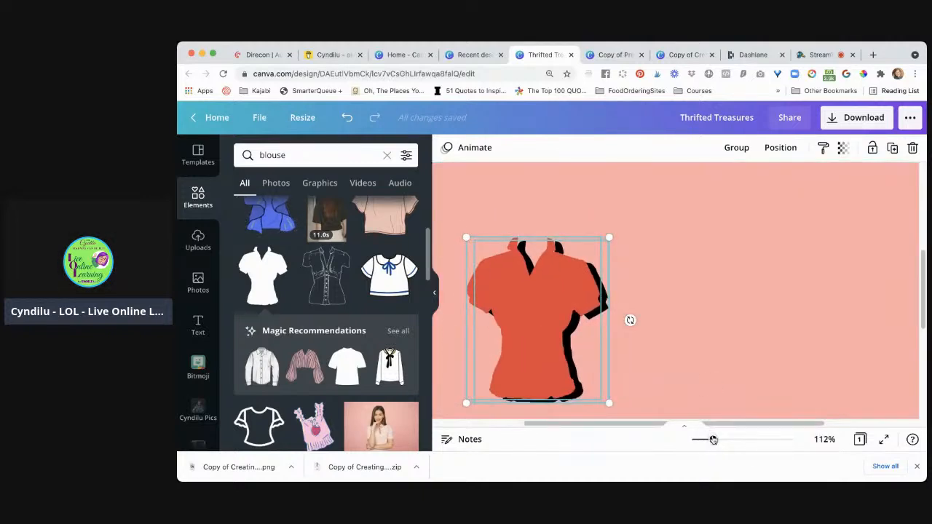
{"action": "scroll", "coordinate": [717, 369], "scroll_direction": "down", "scroll_amount": 1}
{"action": "scroll", "coordinate": [718, 369], "scroll_direction": "left", "scroll_amount": 1}
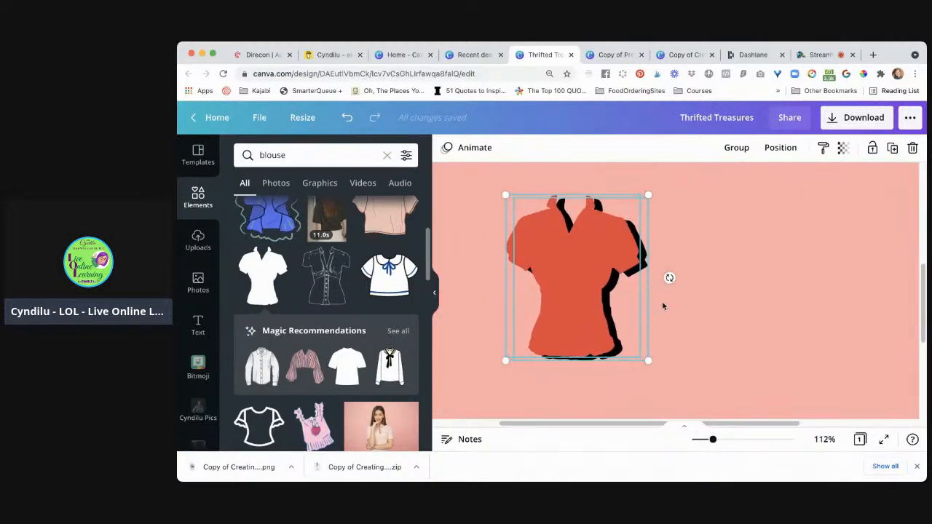
{"action": "left_click", "coordinate": [690, 327]}
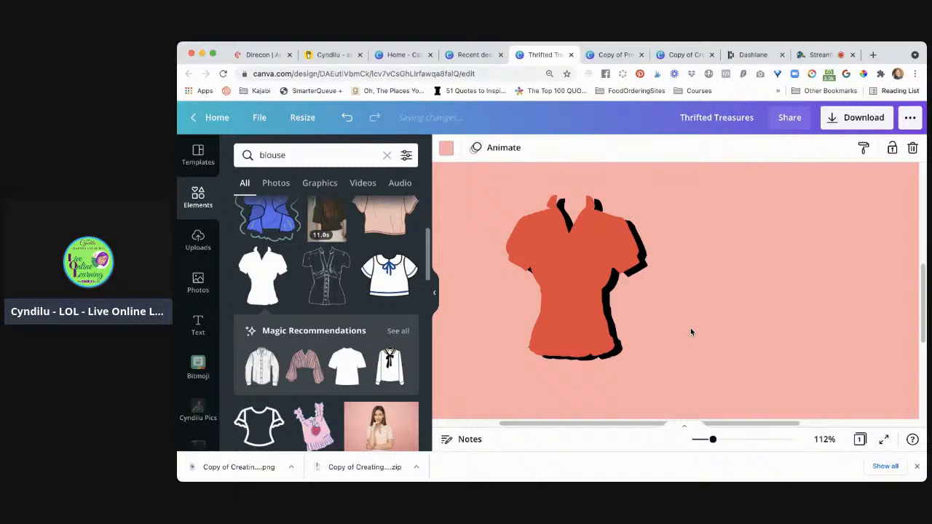
{"action": "left_click", "coordinate": [609, 363]}
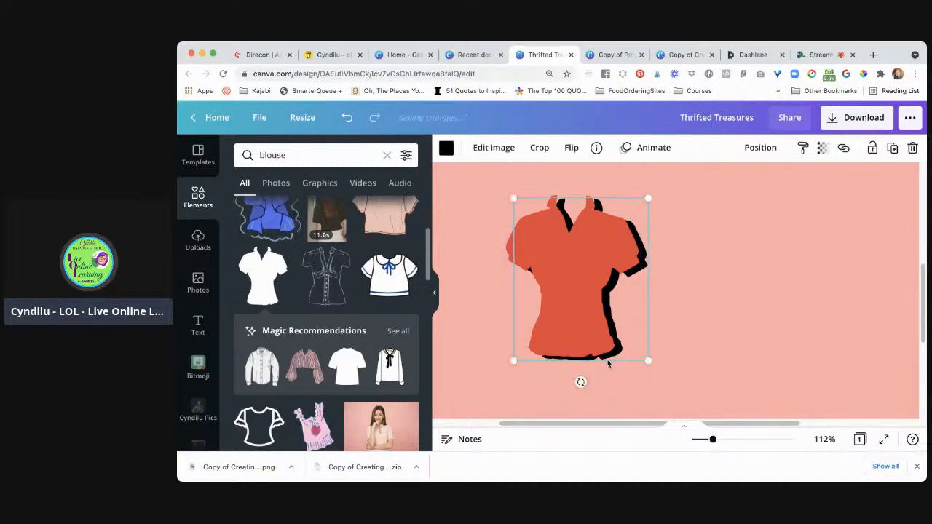
{"action": "key", "text": "Down"}
{"action": "key", "text": "Down"}
{"action": "key", "text": "Down"}
{"action": "key", "text": "Left"}
{"action": "key", "text": "Left"}
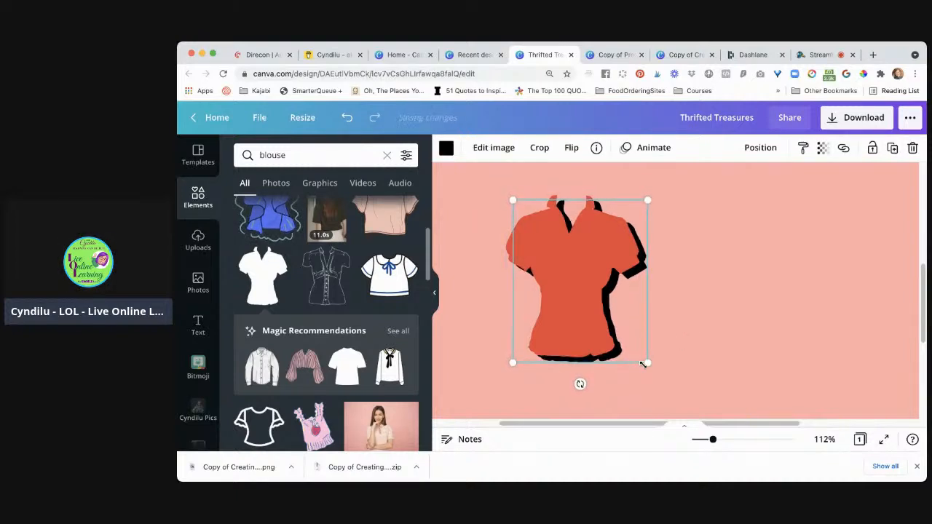
{"action": "key", "text": "Left"}
{"action": "key", "text": "Left"}
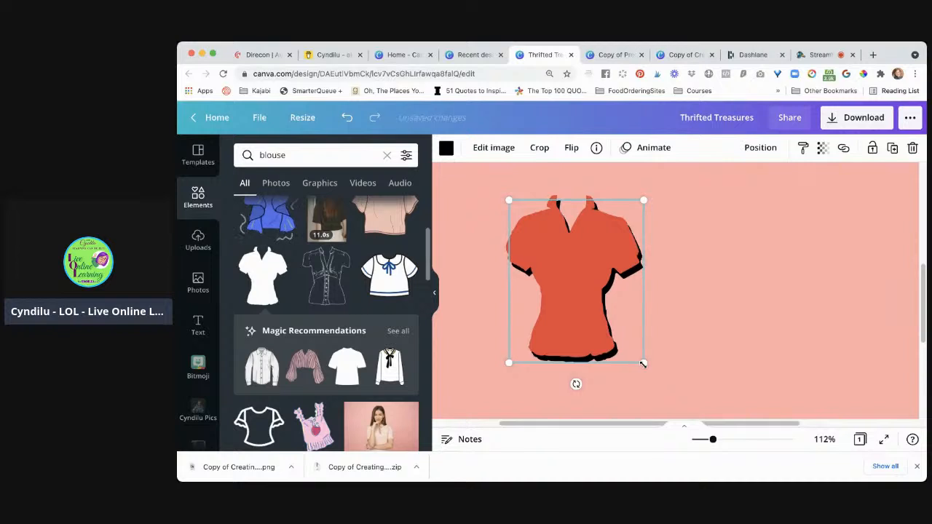
{"action": "key", "text": "Left"}
{"action": "key", "text": "Up"}
{"action": "key", "text": "Up"}
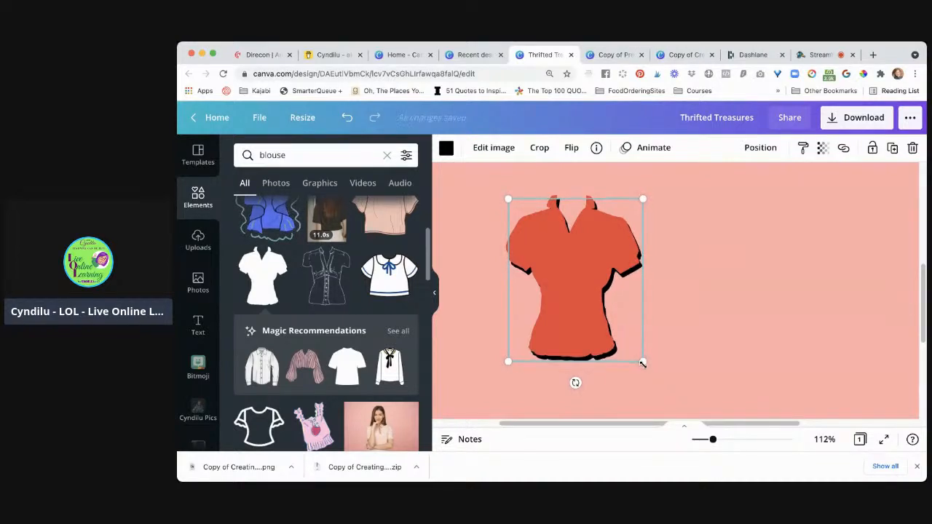
{"action": "key", "text": "Left"}
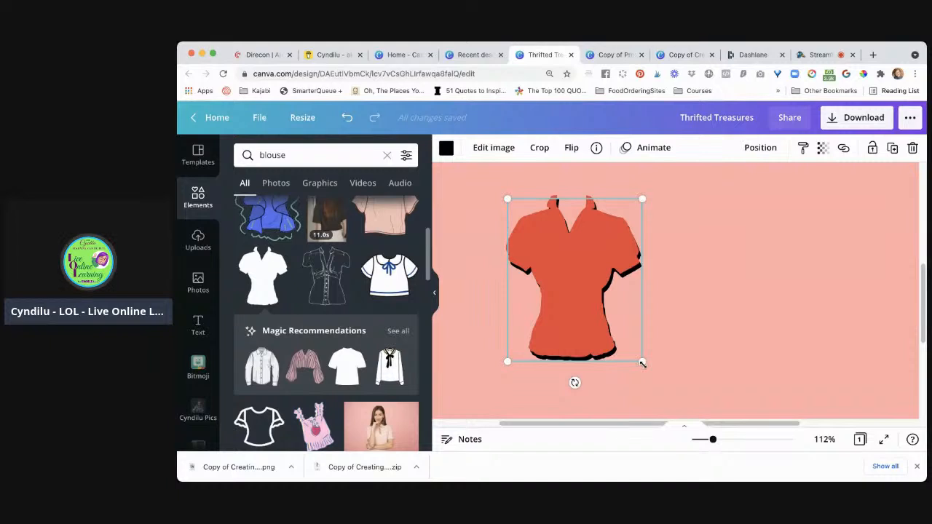
Try the black blouse slightly higher behind the red one, and move it back down by the same amount
{"action": "key", "text": "Up"}
{"action": "key", "text": "Up"}
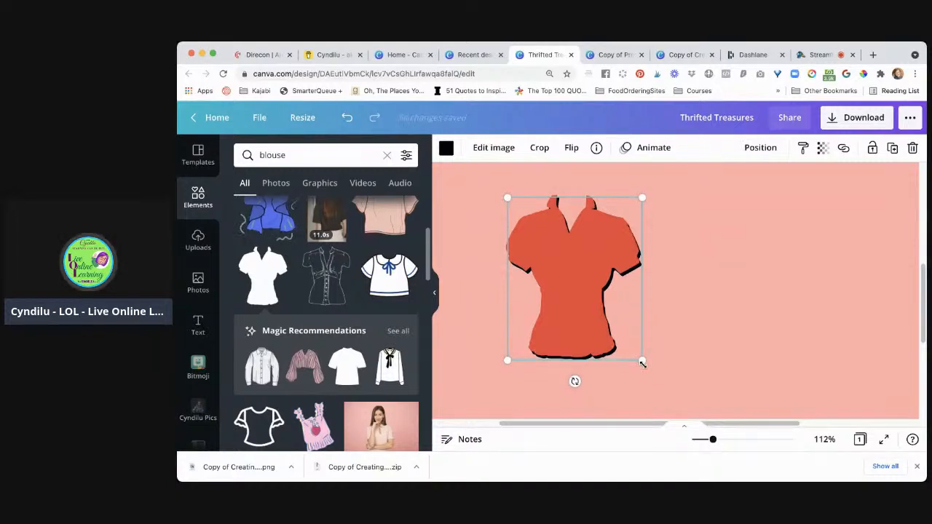
{"action": "key", "text": "Down"}
{"action": "key", "text": "Down"}
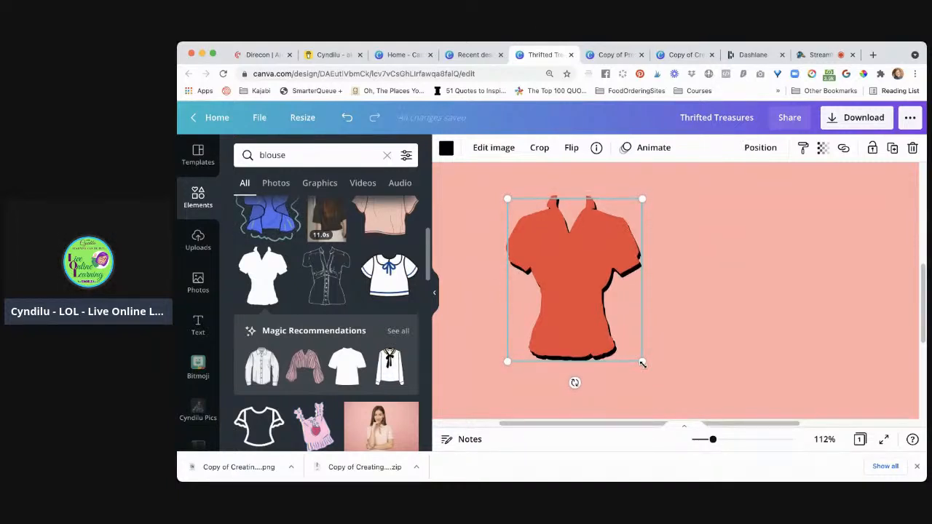
{"action": "left_click", "coordinate": [688, 338]}
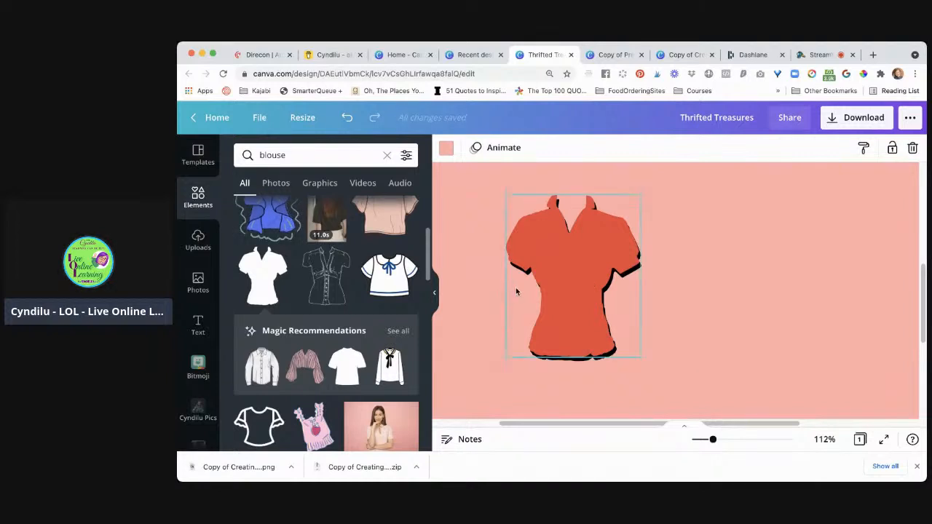
{"action": "left_click", "coordinate": [608, 353]}
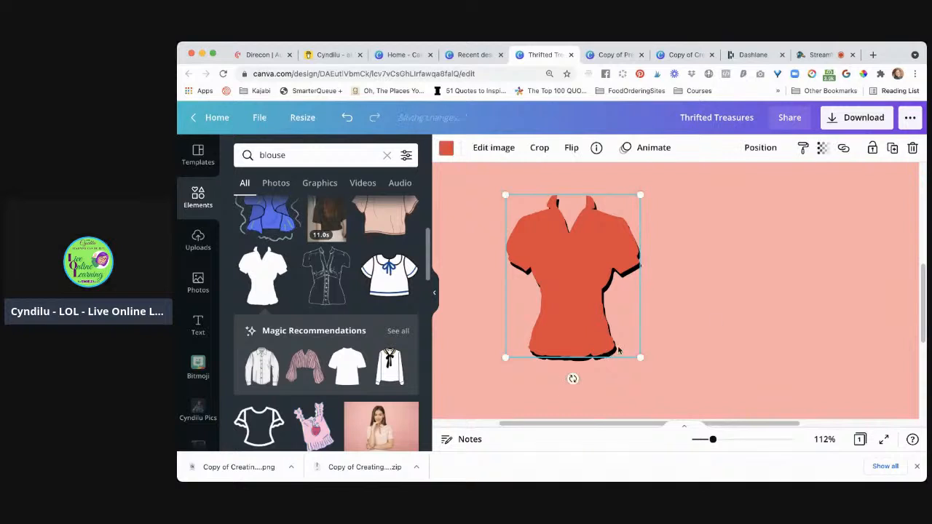
{"action": "left_click", "coordinate": [715, 319]}
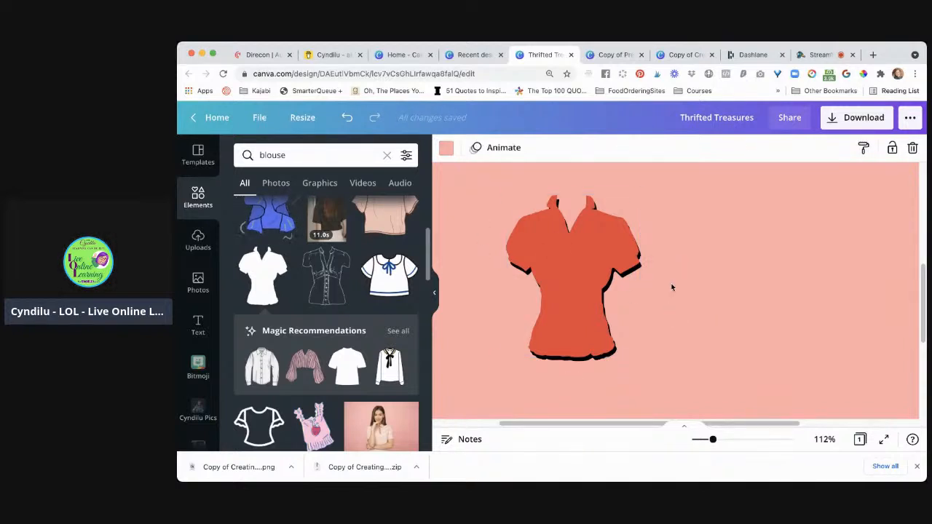
Group the red blouse and its black shadow blouse into a single object
{"action": "left_click_drag", "start_coordinate": [703, 300], "coordinate": [575, 297]}
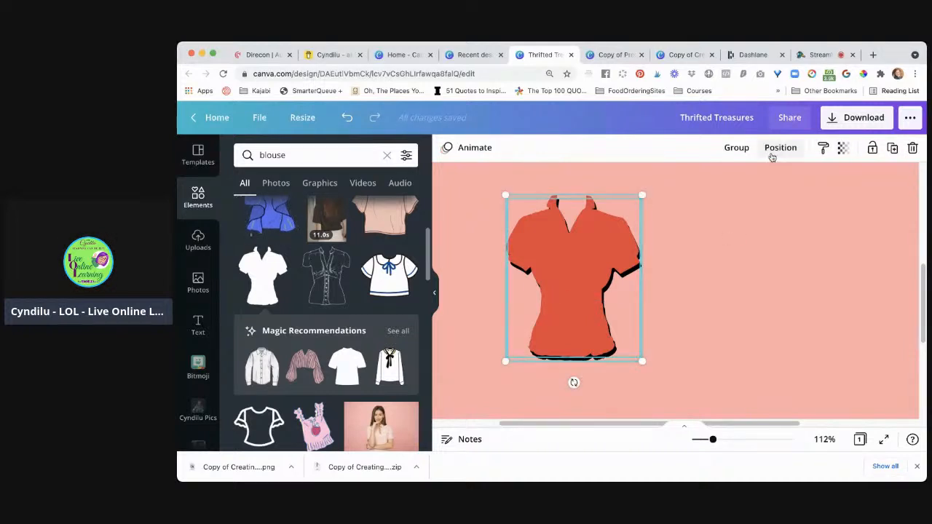
{"action": "left_click", "coordinate": [736, 148]}
{"action": "left_click", "coordinate": [736, 311]}
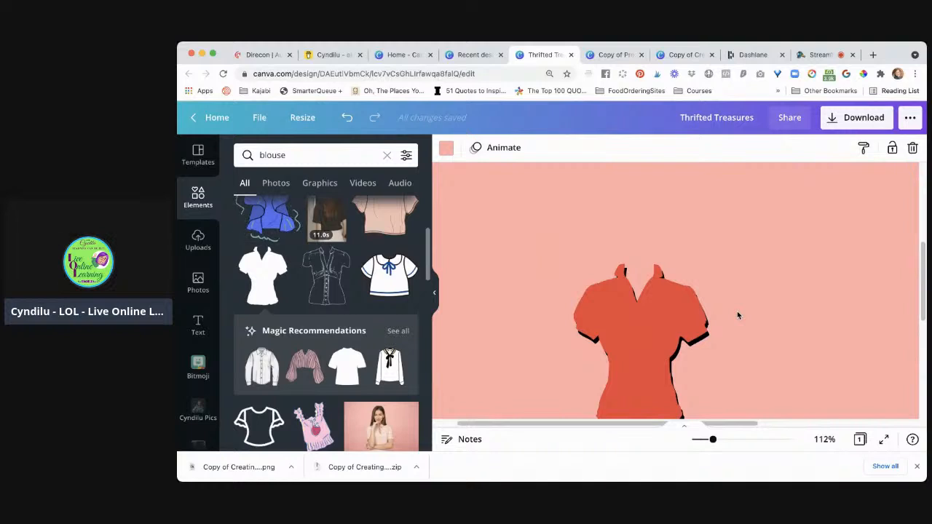
Move the grouped blouse up to sit beside the Thrifted Treasures title, near the page's upper-left corner
{"action": "left_click_drag", "start_coordinate": [713, 442], "coordinate": [701, 441]}
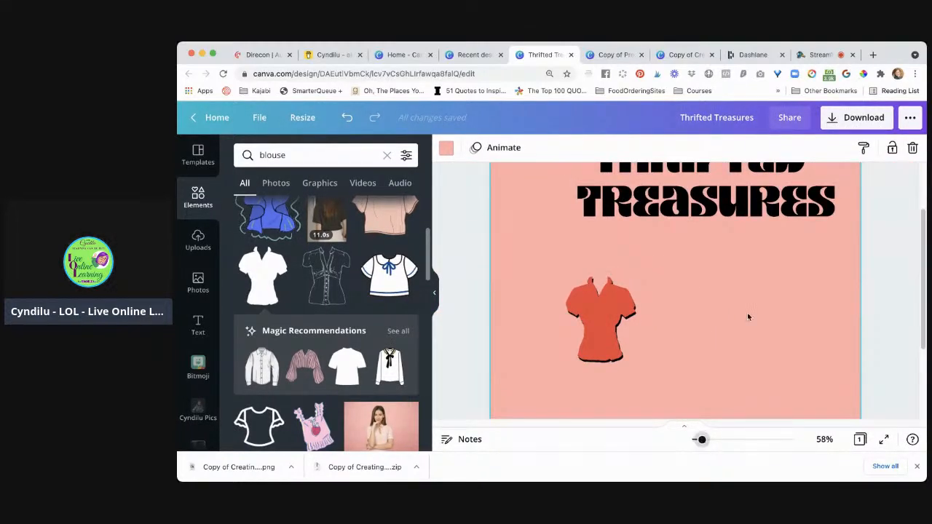
{"action": "scroll", "coordinate": [747, 312], "scroll_direction": "up", "scroll_amount": 3}
{"action": "left_click_drag", "start_coordinate": [607, 382], "coordinate": [556, 235]}
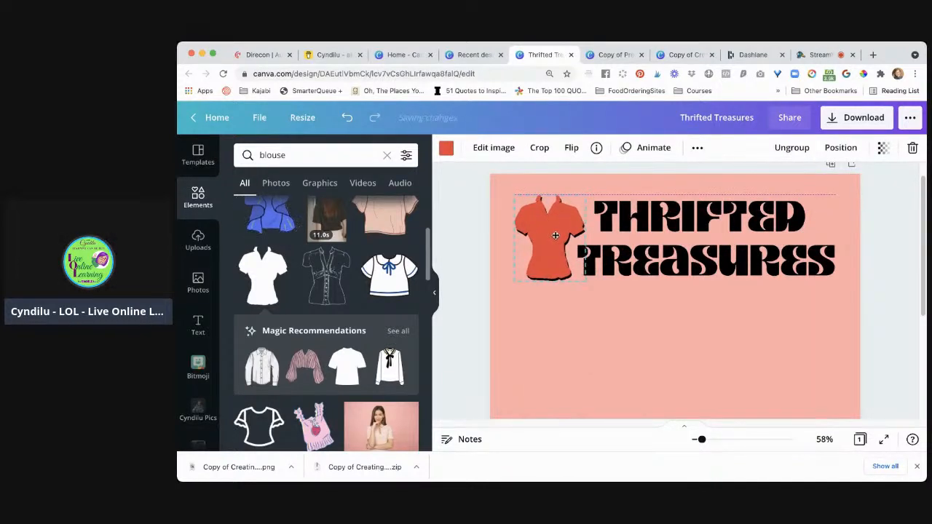
{"action": "left_click", "coordinate": [451, 226]}
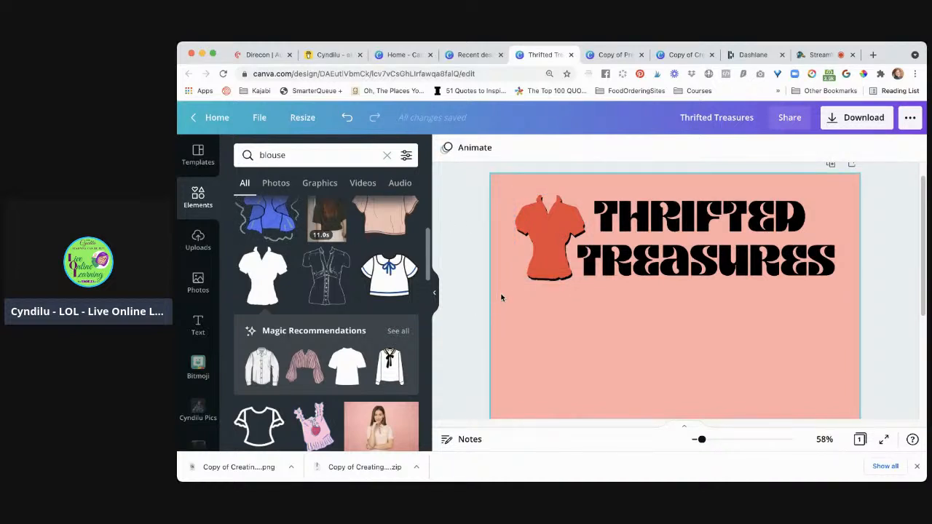
Undo the grouped blouse's move beside the title and the grouping of the two blouses
{"action": "left_click", "coordinate": [555, 264]}
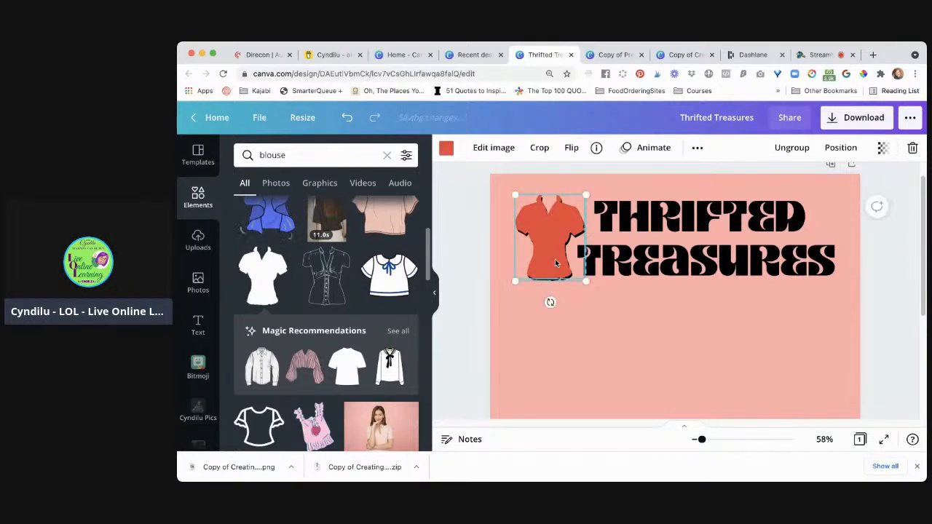
{"action": "left_click_drag", "start_coordinate": [555, 264], "coordinate": [581, 384]}
{"action": "key", "text": "super+z"}
{"action": "key", "text": "super+z"}
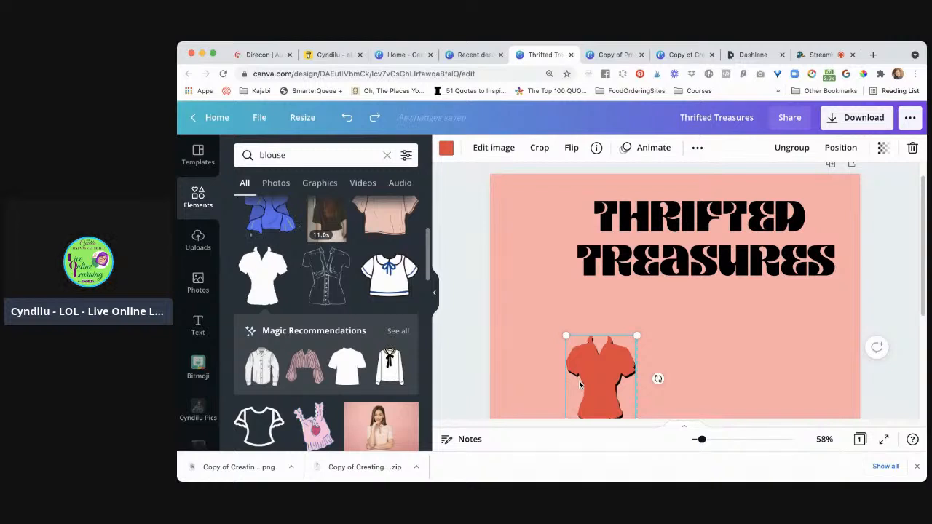
Move only the red blouse to the left, off the black blouse below the title
{"action": "key", "text": "Escape"}
{"action": "scroll", "coordinate": [528, 356], "scroll_direction": "down", "scroll_amount": 3}
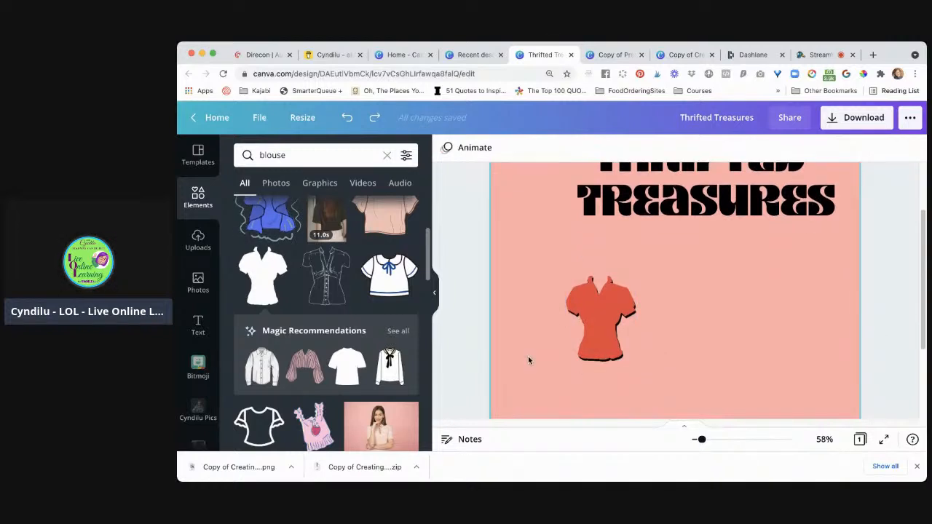
{"action": "left_click", "coordinate": [614, 325]}
{"action": "left_click_drag", "start_coordinate": [614, 326], "coordinate": [547, 325]}
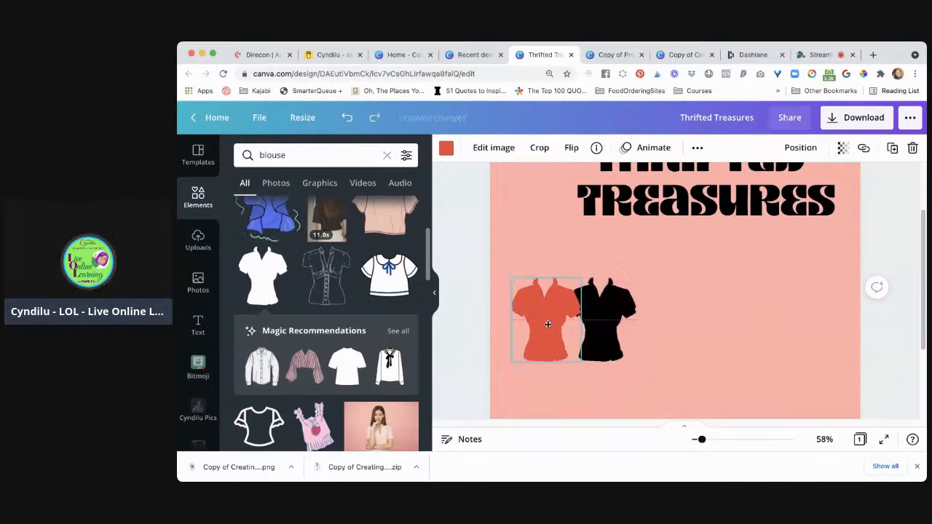
Undo the red blouse's move and group the red blouse with its black shadow blouse
{"action": "key", "text": "super+z"}
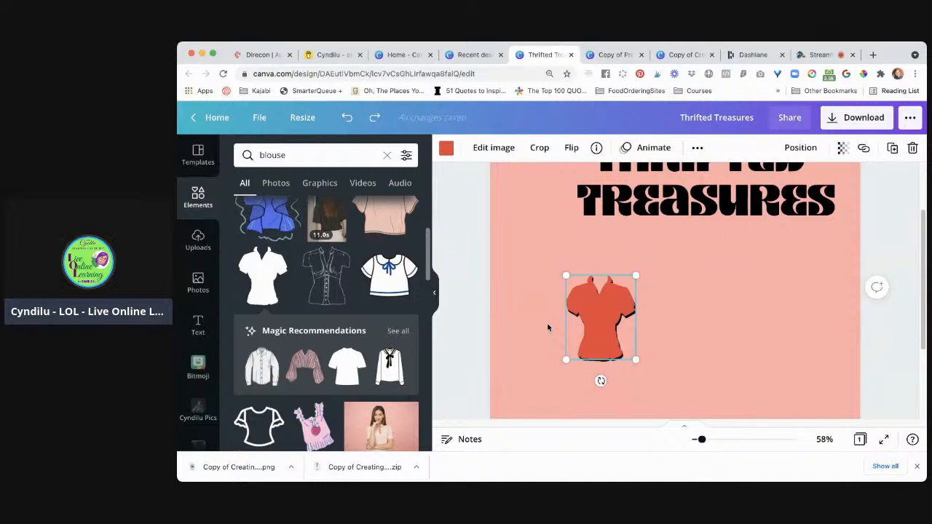
{"action": "left_click", "coordinate": [458, 313]}
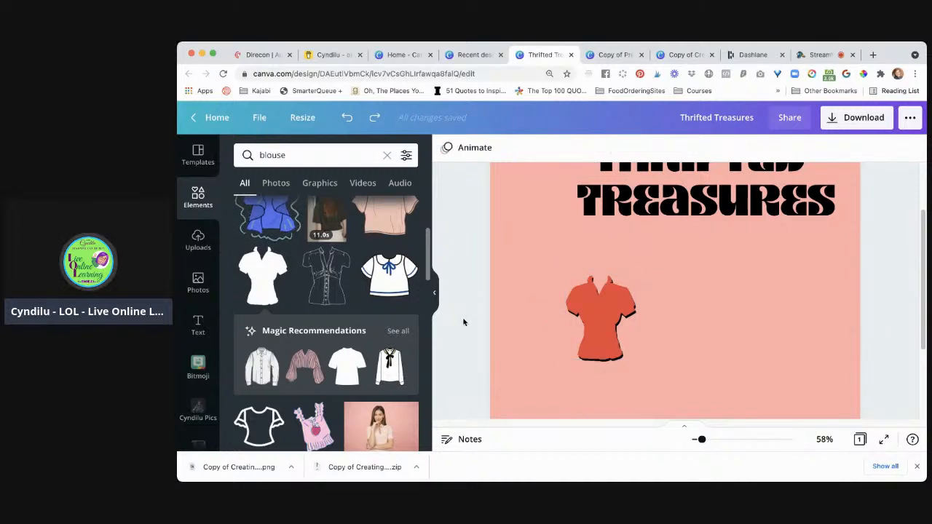
{"action": "left_click_drag", "start_coordinate": [463, 321], "coordinate": [658, 348]}
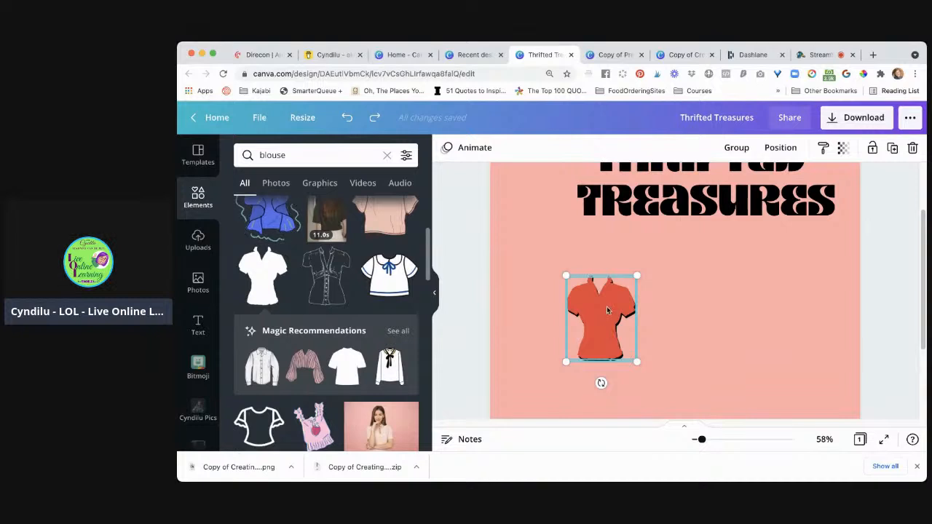
{"action": "left_click", "coordinate": [688, 316]}
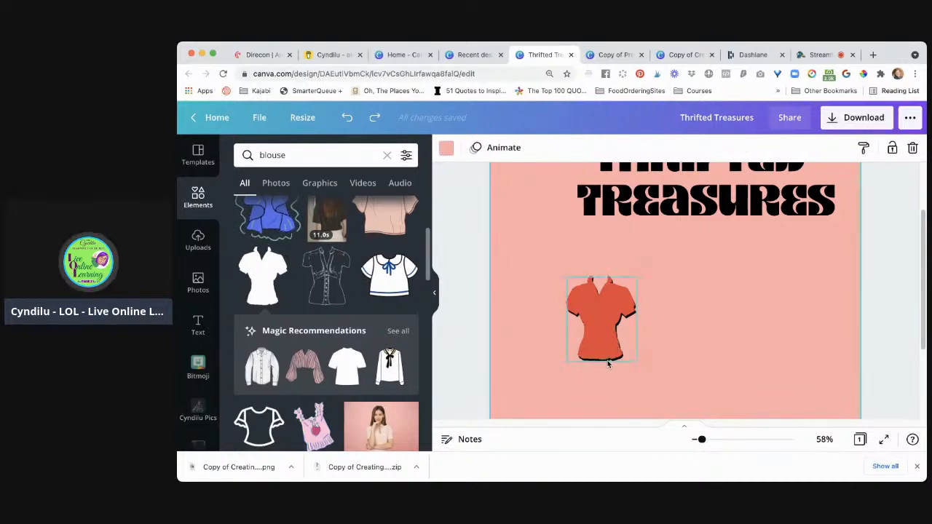
{"action": "left_click", "coordinate": [608, 364]}
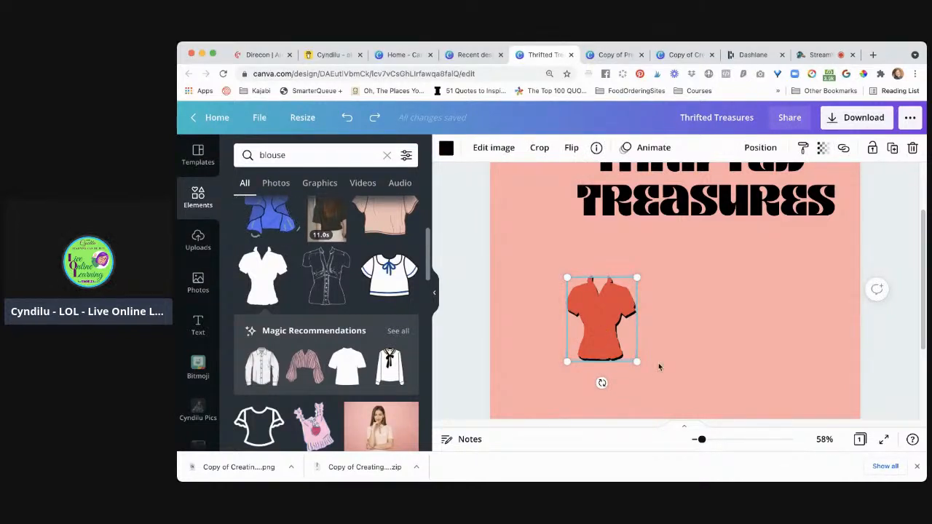
{"action": "left_click", "coordinate": [607, 327], "text": "shift"}
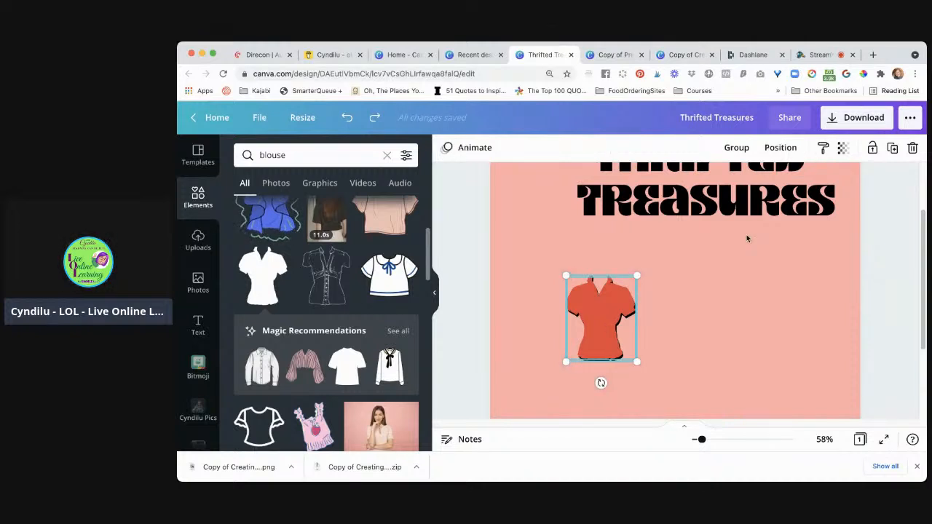
{"action": "left_click", "coordinate": [736, 148]}
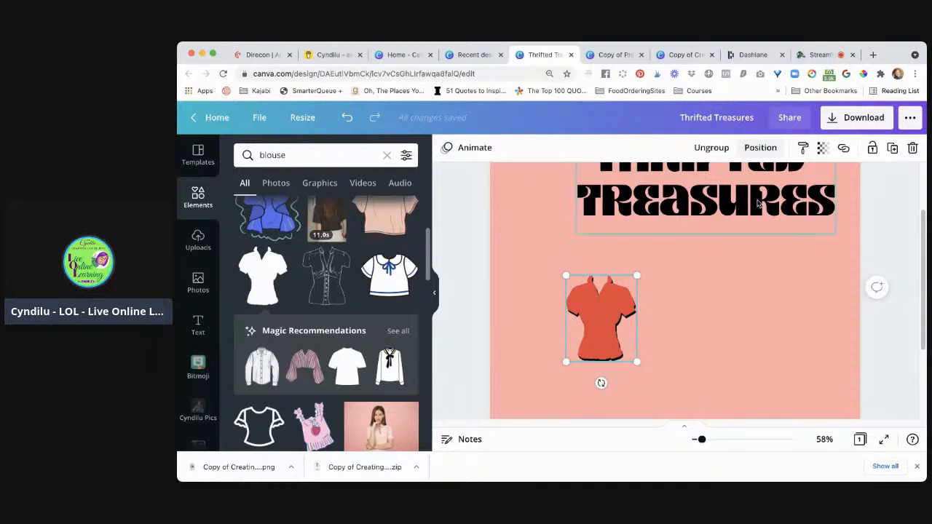
Move the grouped blouse up beside the Thrifted Treasures title, near the page's upper-left corner
{"action": "scroll", "coordinate": [698, 334], "scroll_direction": "up", "scroll_amount": 3}
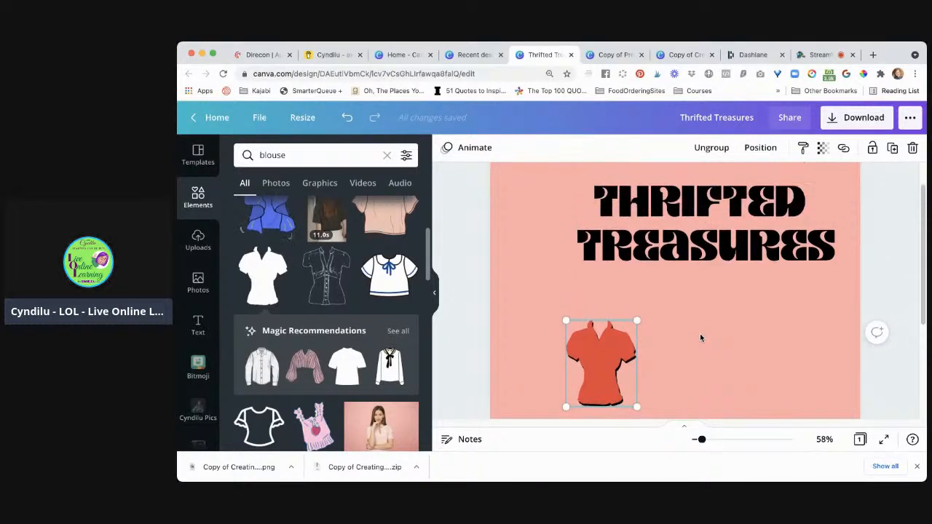
{"action": "left_click", "coordinate": [603, 378]}
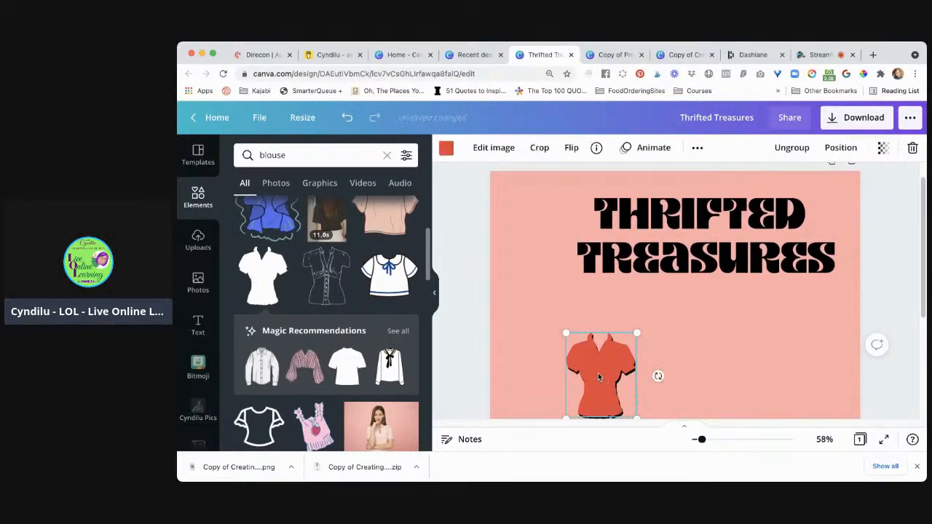
{"action": "left_click_drag", "start_coordinate": [603, 379], "coordinate": [556, 289]}
{"action": "mouse_move", "coordinate": [549, 247]}
{"action": "left_mouse_down"}
{"action": "mouse_move", "coordinate": [542, 222]}
{"action": "mouse_move", "coordinate": [549, 235]}
{"action": "left_mouse_up"}
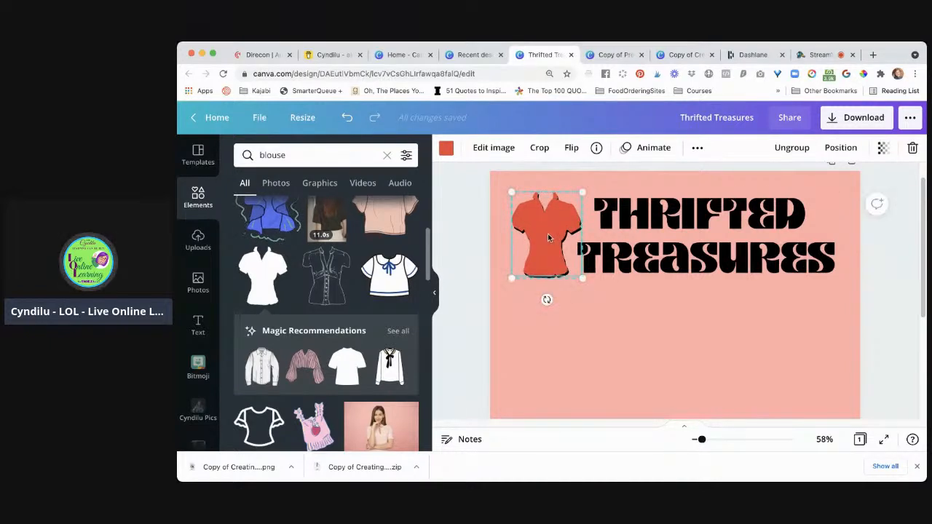
Ungroup the two blouses and group them with the Thrifted Treasures title as one object
{"action": "left_click", "coordinate": [784, 150]}
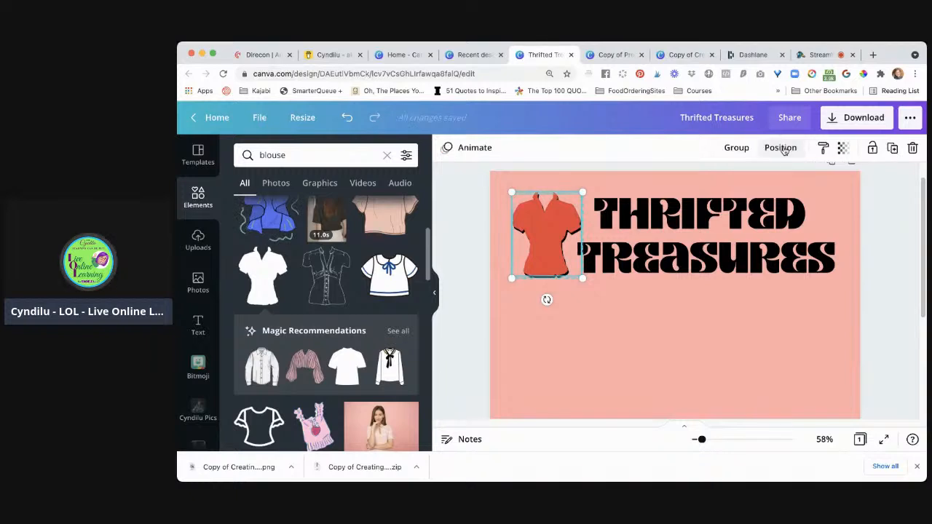
{"action": "left_click", "coordinate": [467, 234]}
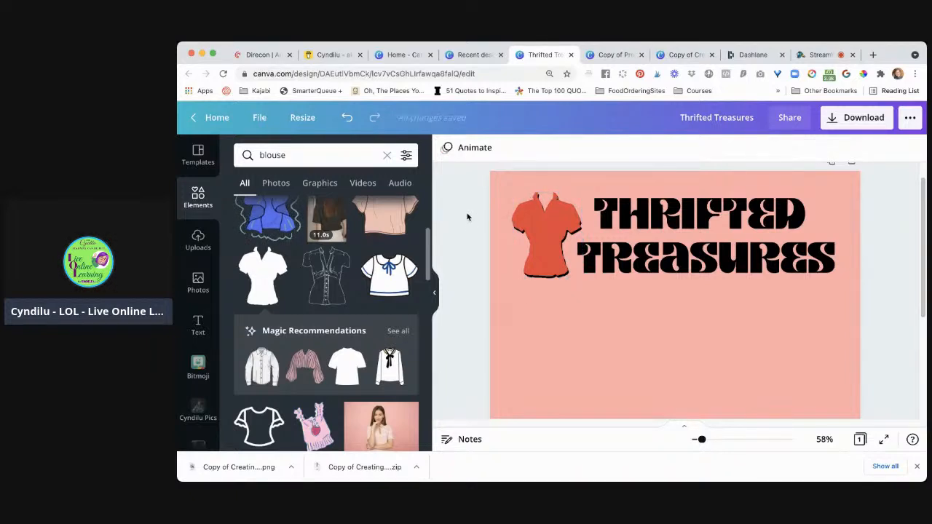
{"action": "left_click_drag", "start_coordinate": [466, 213], "coordinate": [698, 270]}
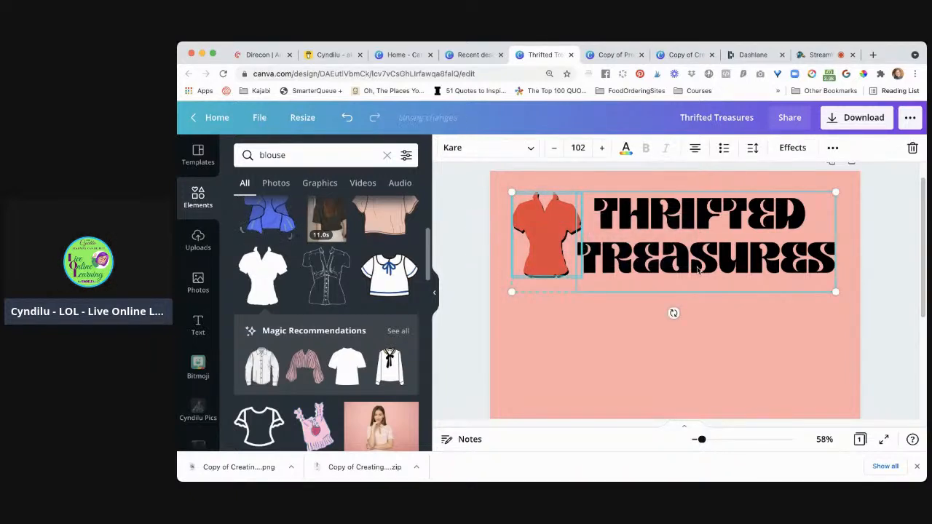
{"action": "left_click", "coordinate": [478, 223]}
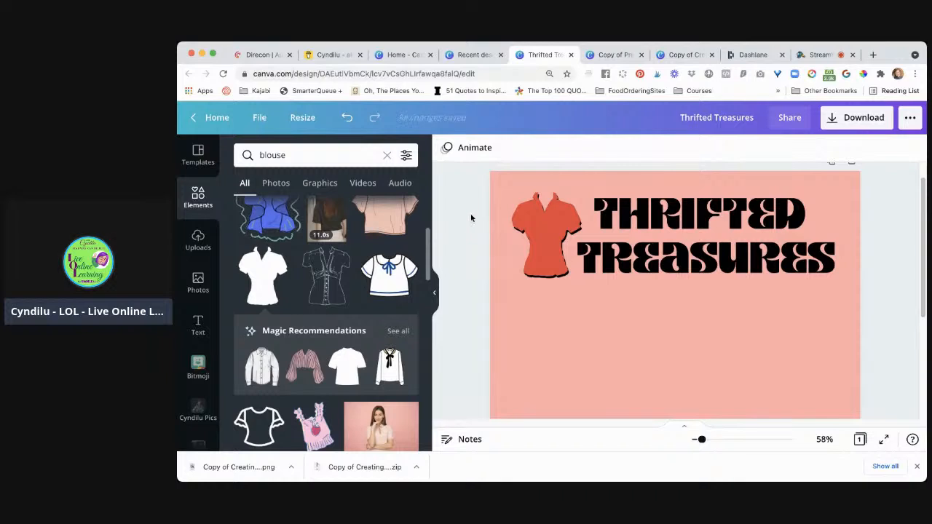
{"action": "left_click_drag", "start_coordinate": [470, 214], "coordinate": [684, 258]}
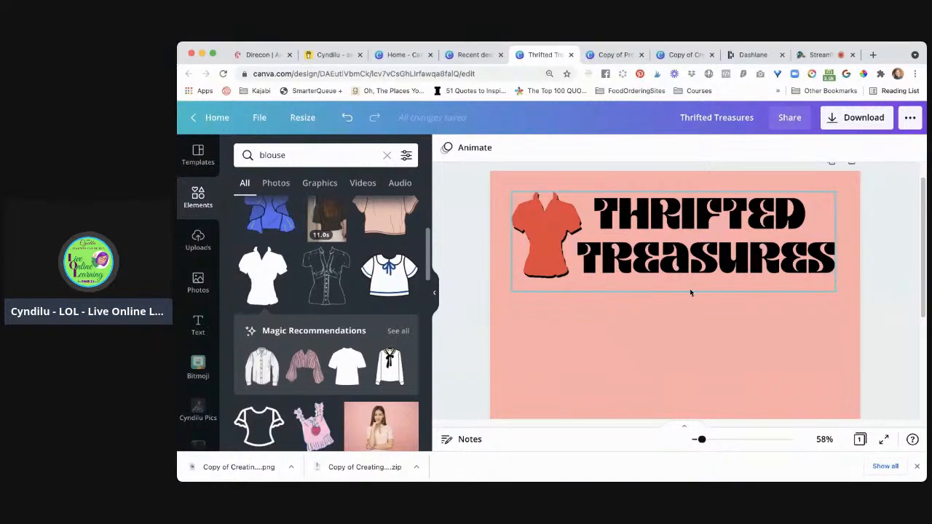
{"action": "mouse_move", "coordinate": [691, 228]}
{"action": "left_mouse_down"}
{"action": "mouse_move", "coordinate": [688, 339]}
{"action": "mouse_move", "coordinate": [696, 254]}
{"action": "mouse_move", "coordinate": [700, 274]}
{"action": "mouse_move", "coordinate": [674, 250]}
{"action": "mouse_move", "coordinate": [680, 225]}
{"action": "mouse_move", "coordinate": [693, 231]}
{"action": "mouse_move", "coordinate": [692, 222]}
{"action": "left_mouse_up"}
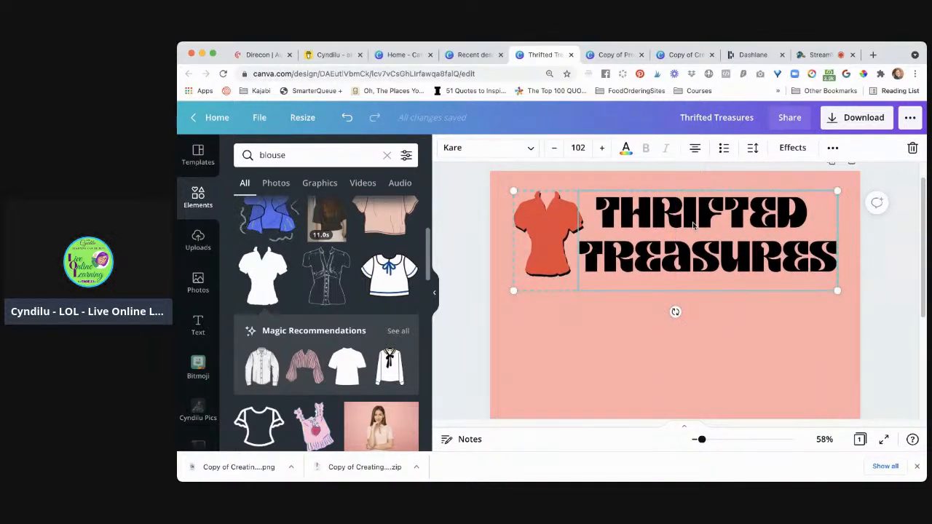
Add a second page and place a copy of the blouse-and-title group in its upper part
{"action": "scroll", "coordinate": [708, 291], "scroll_direction": "down", "scroll_amount": 5}
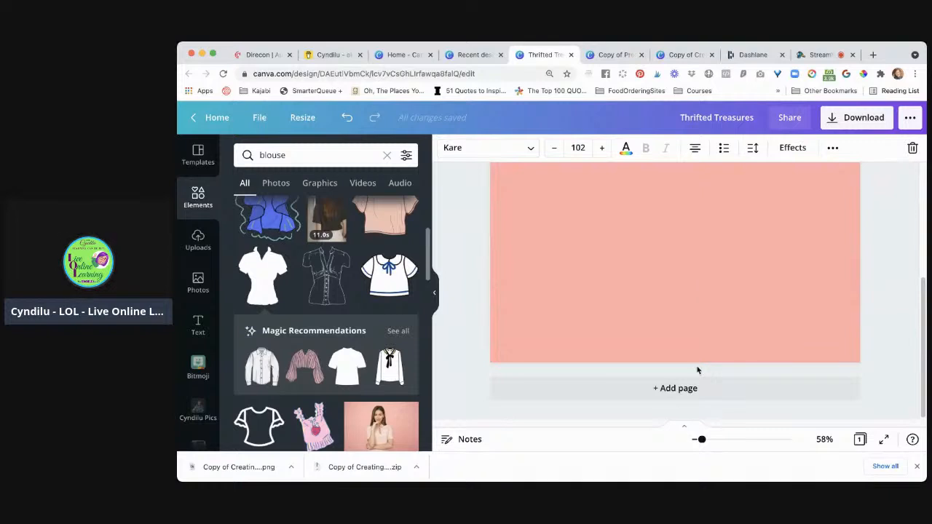
{"action": "left_click", "coordinate": [717, 388]}
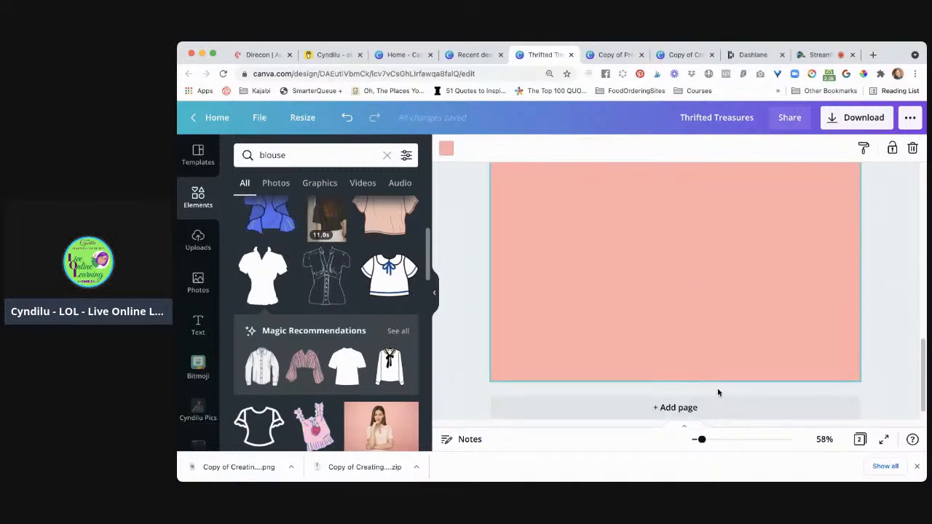
{"action": "scroll", "coordinate": [717, 392], "scroll_direction": "up", "scroll_amount": 5}
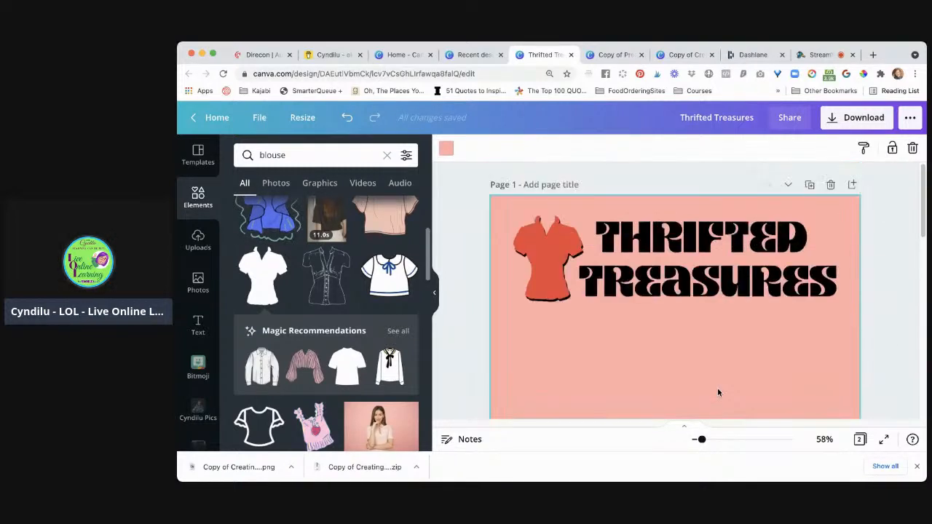
{"action": "left_click", "coordinate": [704, 268]}
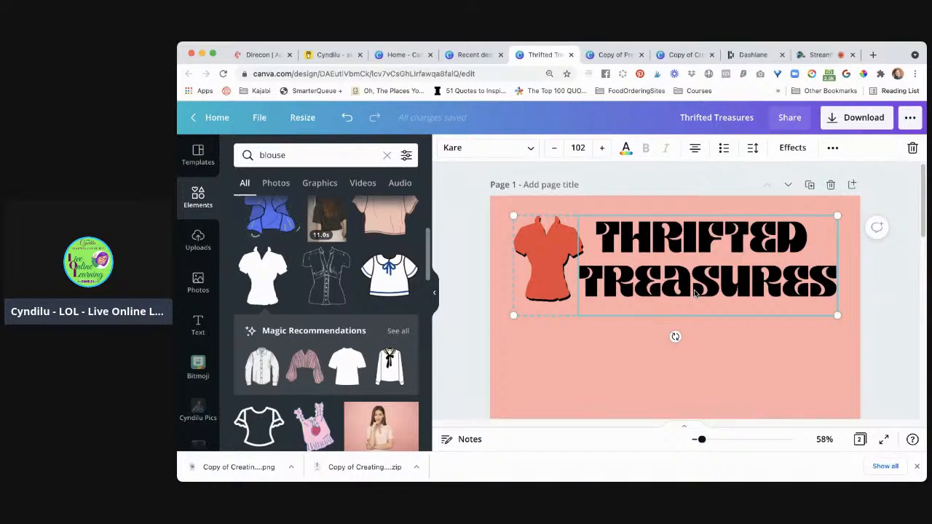
{"action": "scroll", "coordinate": [694, 292], "scroll_direction": "down", "scroll_amount": 5}
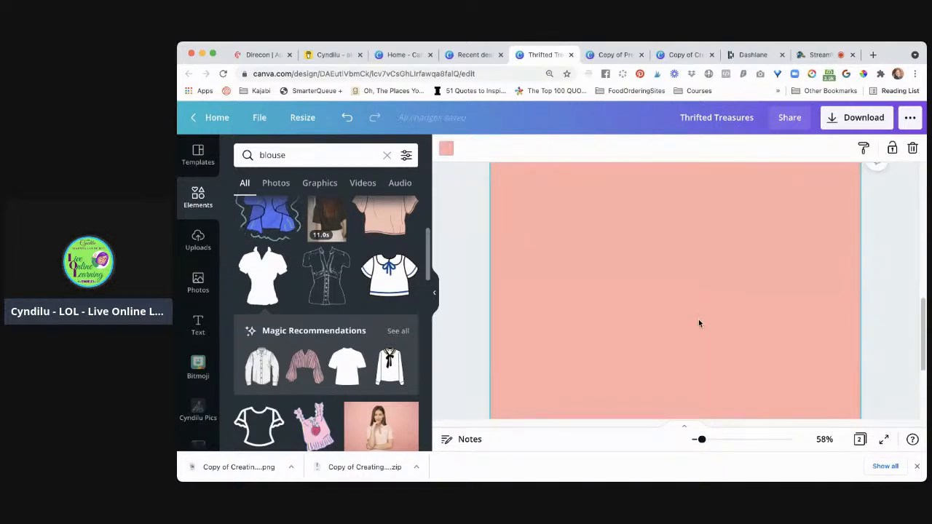
{"action": "scroll", "coordinate": [698, 319], "scroll_direction": "up", "scroll_amount": 3}
{"action": "left_click_drag", "start_coordinate": [692, 256], "coordinate": [680, 288]}
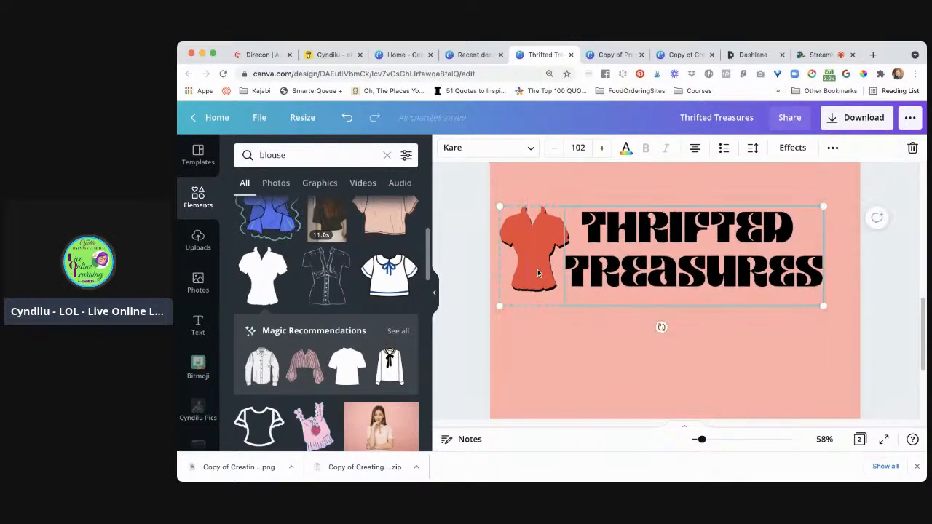
Ungroup the copied logo on page 2 and group only its red and black blouses together
{"action": "left_click", "coordinate": [831, 149]}
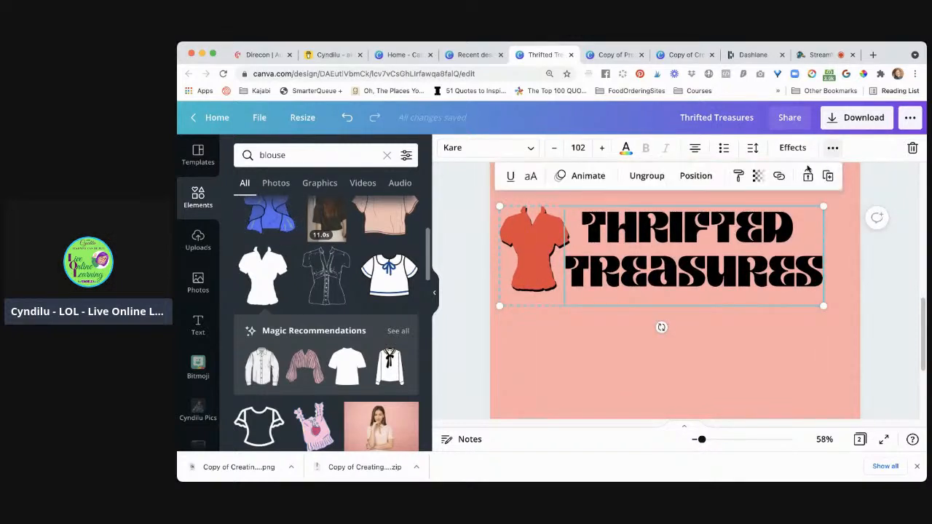
{"action": "left_click", "coordinate": [651, 179]}
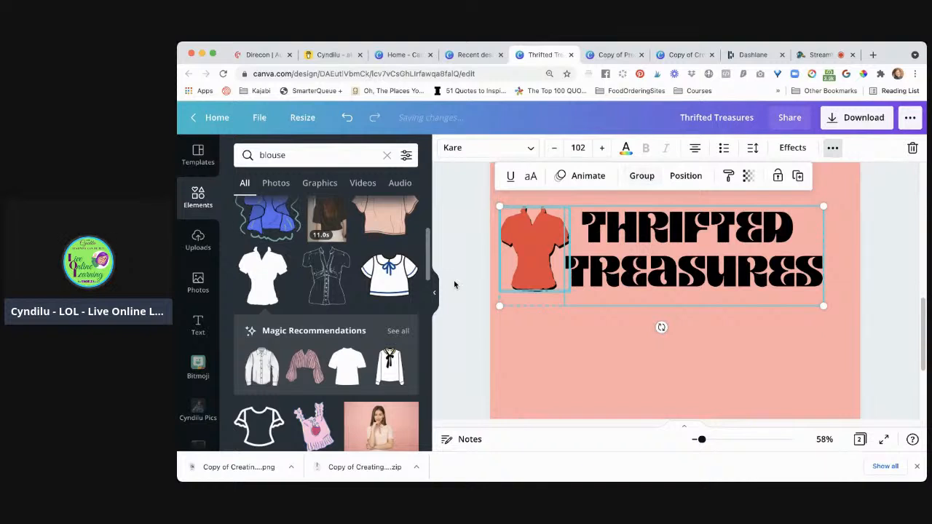
{"action": "left_click", "coordinate": [478, 254]}
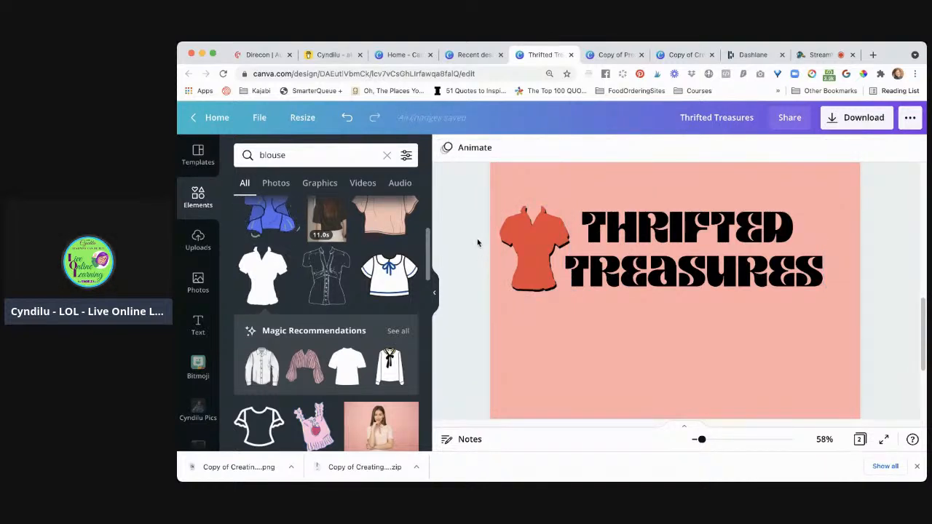
{"action": "left_click_drag", "start_coordinate": [478, 241], "coordinate": [575, 295]}
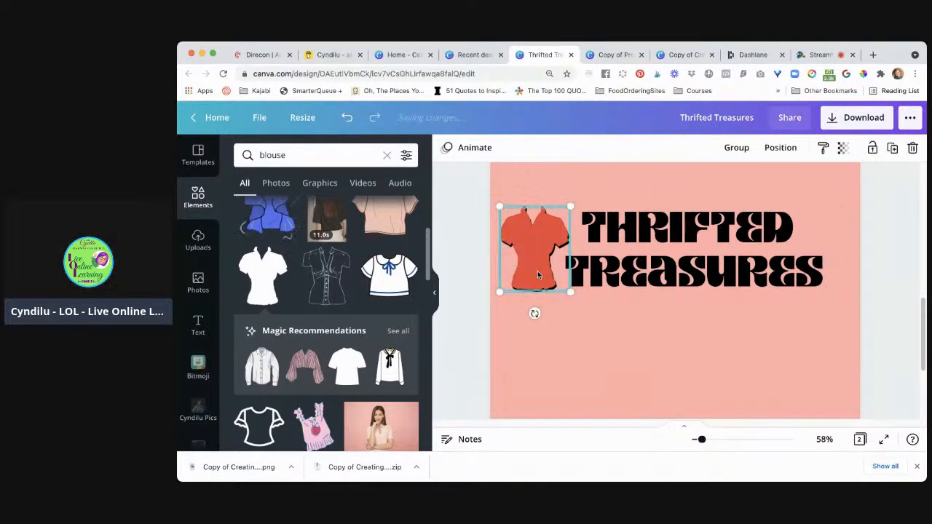
{"action": "left_click", "coordinate": [737, 147]}
Move the grouped blouse to the lower part of page 2 and centre the title horizontally above it
{"action": "left_click", "coordinate": [537, 233]}
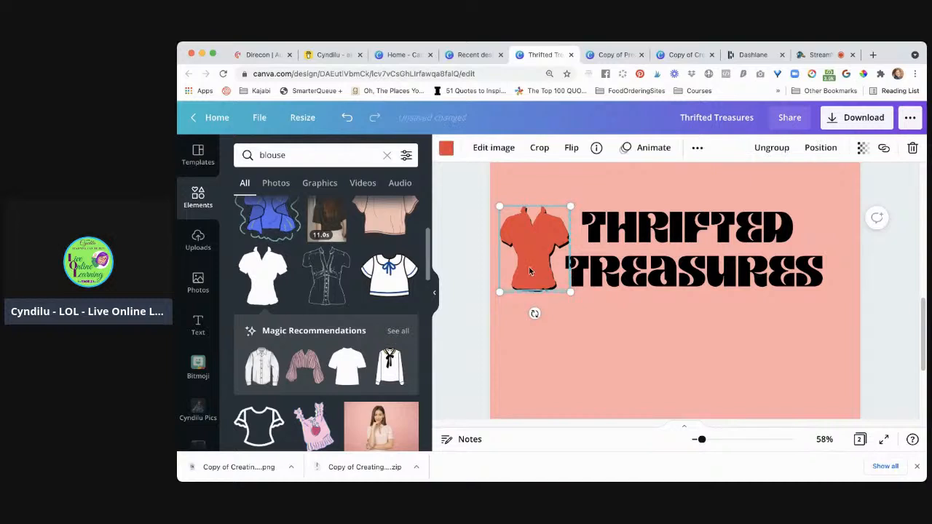
{"action": "left_click_drag", "start_coordinate": [537, 233], "coordinate": [651, 340]}
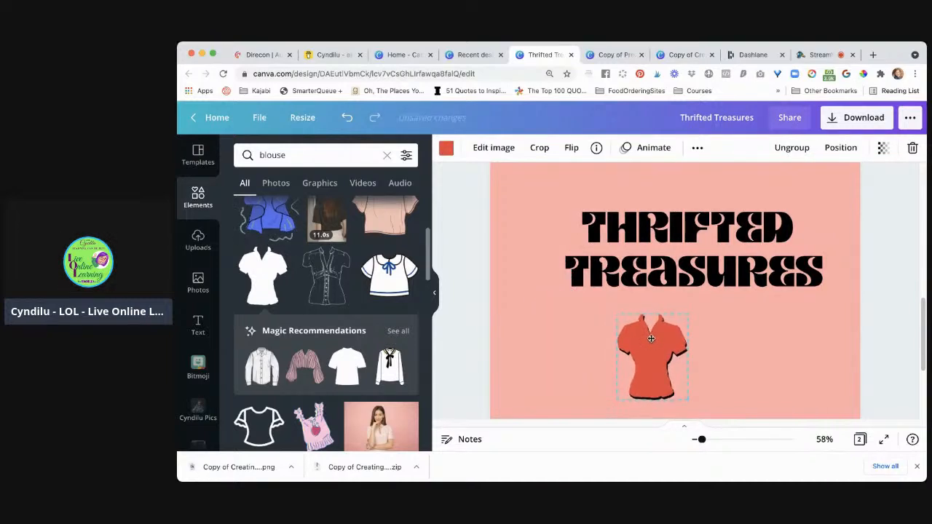
{"action": "left_click_drag", "start_coordinate": [695, 284], "coordinate": [675, 272]}
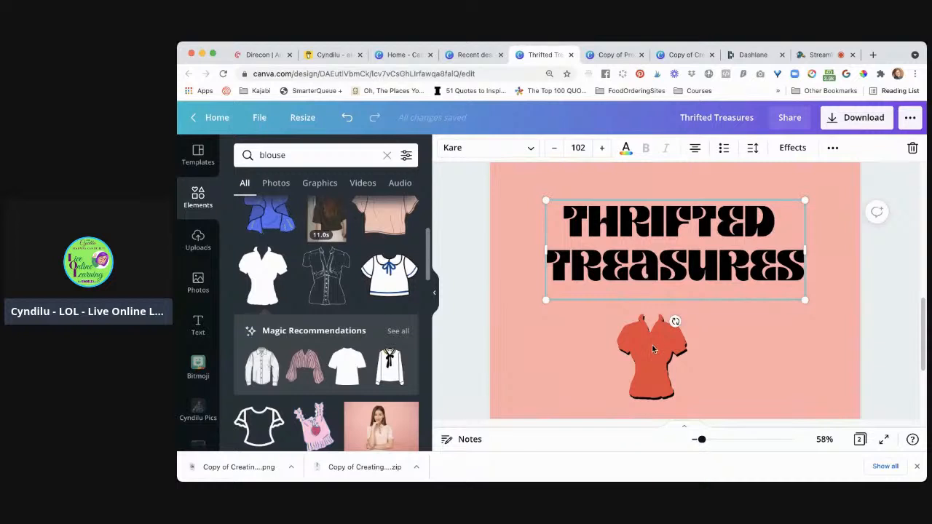
{"action": "scroll", "coordinate": [762, 329], "scroll_direction": "down", "scroll_amount": 3}
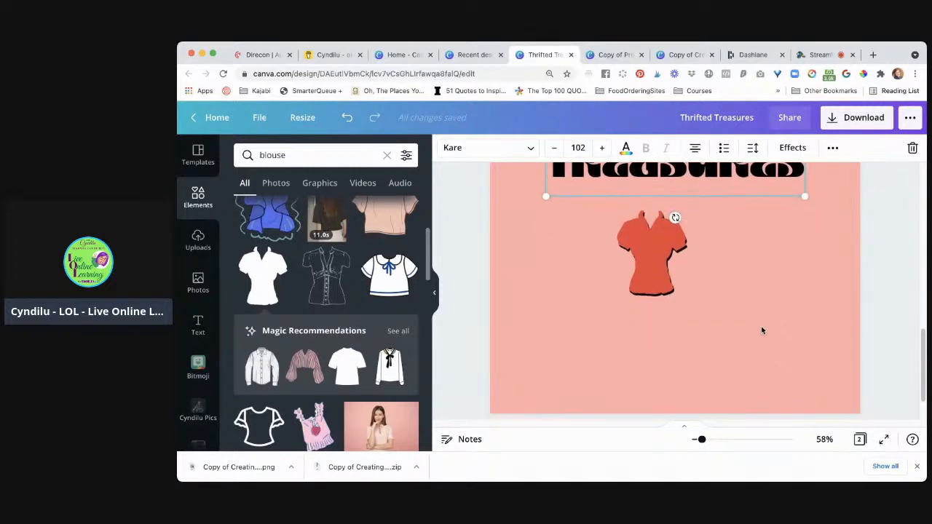
{"action": "left_click_drag", "start_coordinate": [653, 252], "coordinate": [692, 326]}
Delete the trailing space after THRIFTED in page 2's title and reselect the title's text box
{"action": "scroll", "coordinate": [757, 288], "scroll_direction": "up", "scroll_amount": 3}
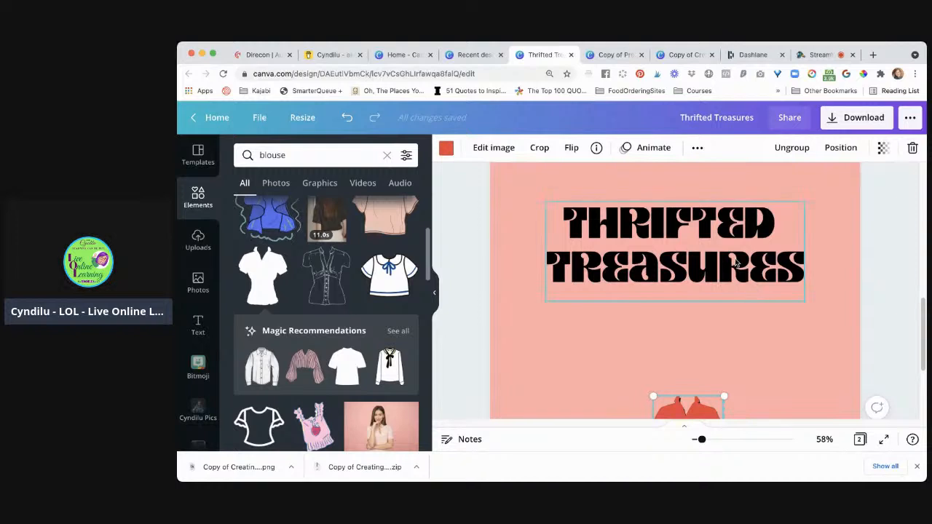
{"action": "left_click", "coordinate": [737, 265]}
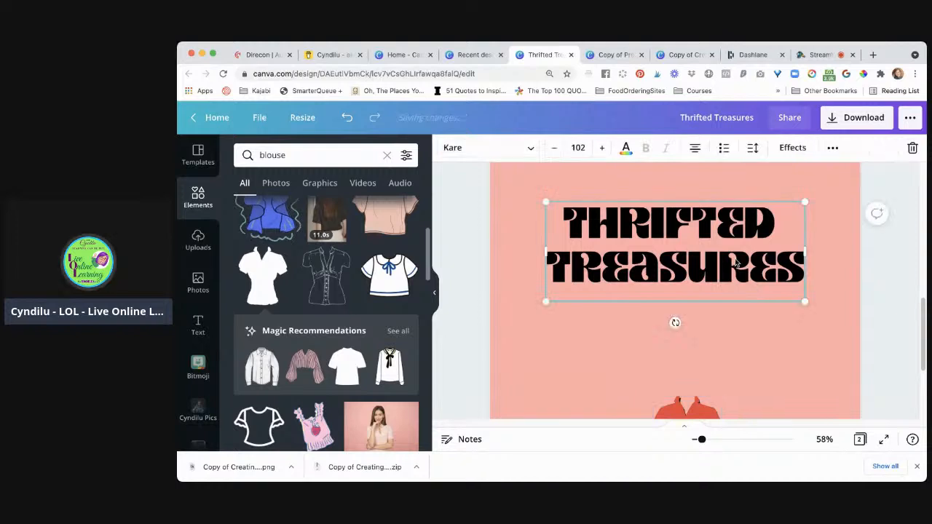
{"action": "left_click", "coordinate": [792, 226]}
{"action": "key", "text": "BackSpace"}
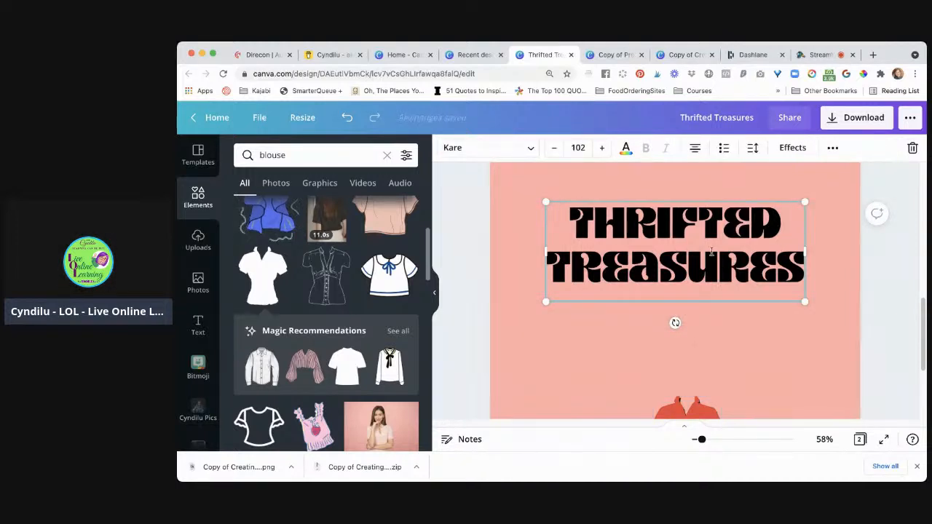
{"action": "left_click", "coordinate": [469, 262]}
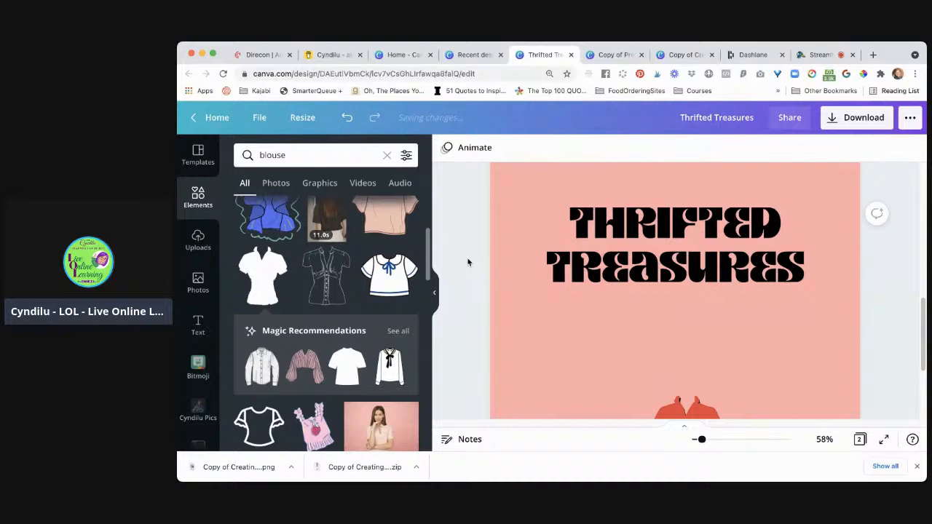
{"action": "left_click", "coordinate": [574, 271]}
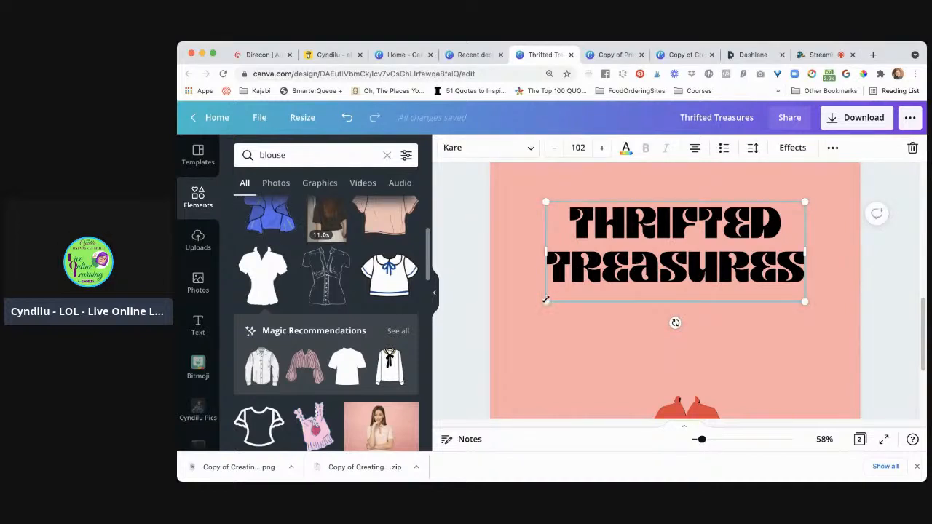
Resize the THRIFTED TREASURES title on page 2 to font size 117 so it spans most of the page width
{"action": "left_click_drag", "start_coordinate": [547, 300], "coordinate": [514, 340]}
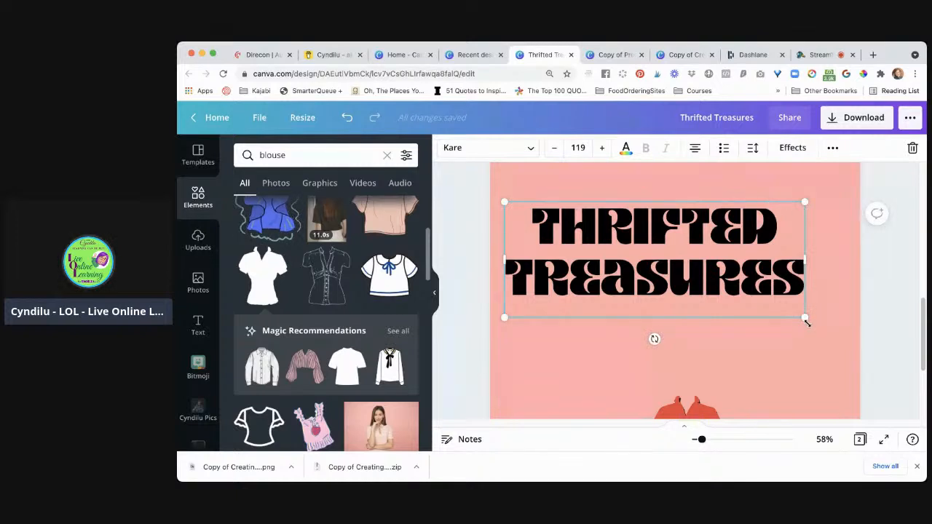
{"action": "mouse_move", "coordinate": [805, 320]}
{"action": "left_mouse_down"}
{"action": "mouse_move", "coordinate": [843, 351]}
{"action": "mouse_move", "coordinate": [823, 322]}
{"action": "left_mouse_up"}
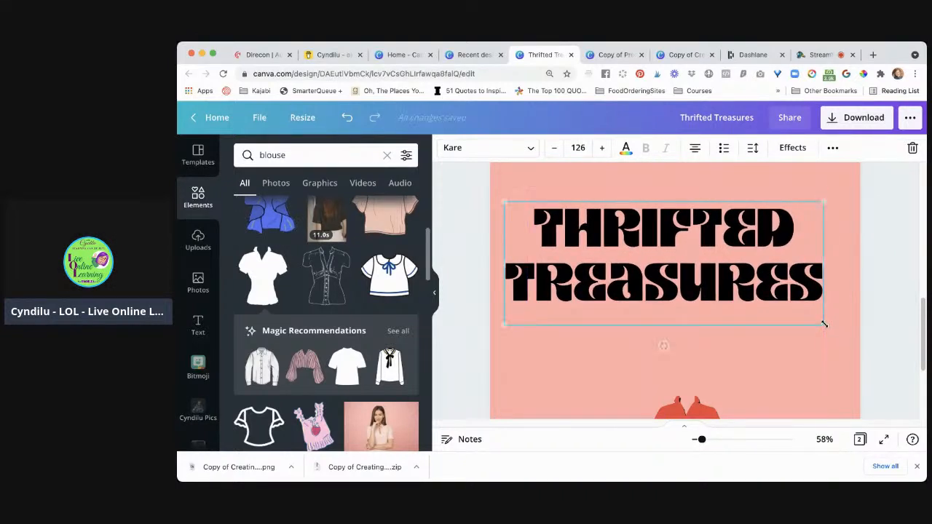
{"action": "left_click_drag", "start_coordinate": [505, 323], "coordinate": [526, 318]}
{"action": "left_click_drag", "start_coordinate": [528, 318], "coordinate": [539, 318]}
{"action": "left_click", "coordinate": [657, 347]}
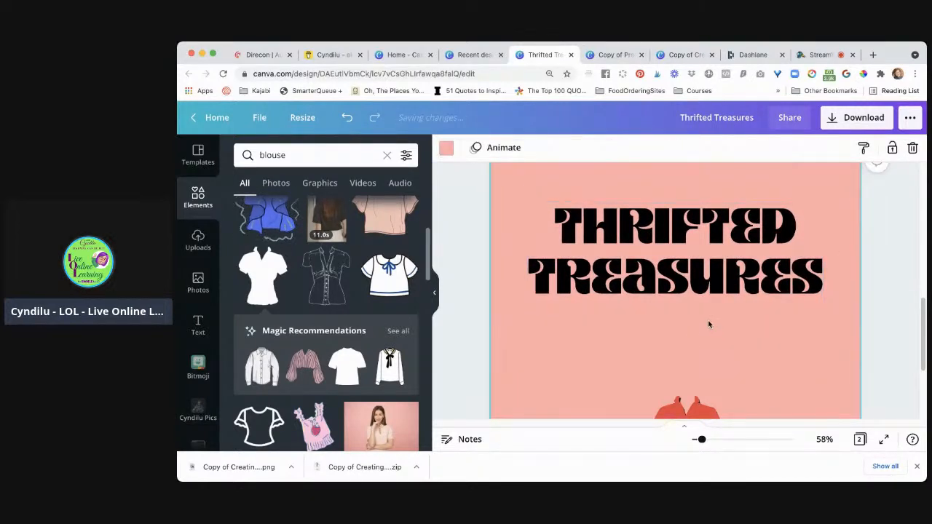
Enlarge the grouped blouse on page 2 to about twice its size and centre it directly beneath the title
{"action": "scroll", "coordinate": [707, 320], "scroll_direction": "down", "scroll_amount": 3}
{"action": "left_click", "coordinate": [709, 331]}
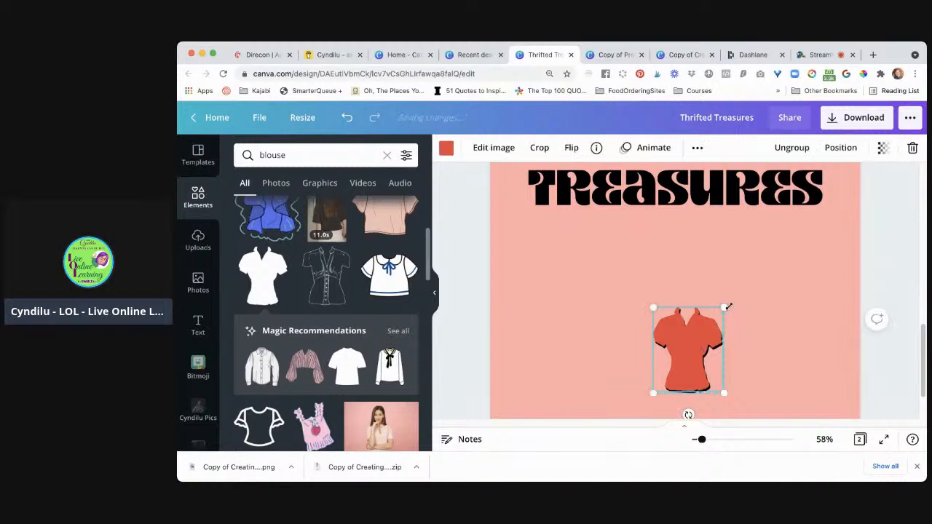
{"action": "left_click_drag", "start_coordinate": [726, 305], "coordinate": [810, 226]}
{"action": "scroll", "coordinate": [735, 280], "scroll_direction": "down", "scroll_amount": 2}
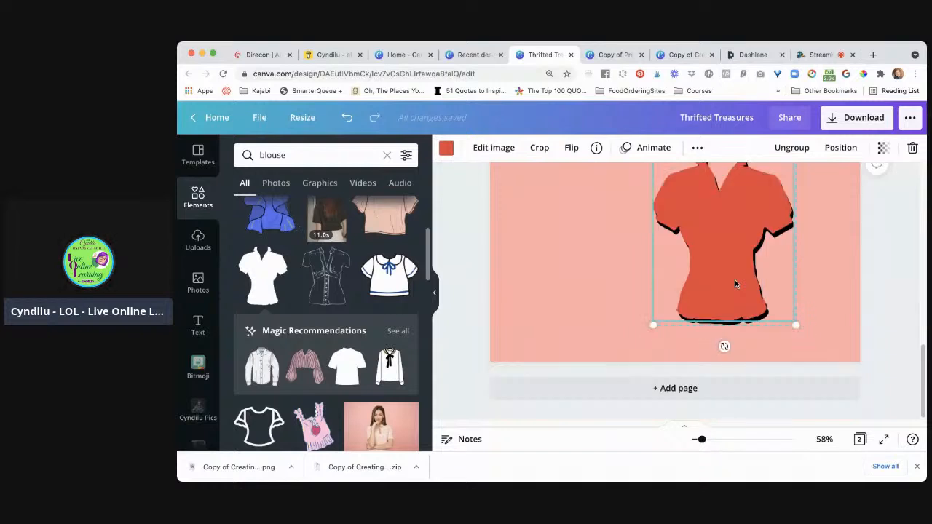
{"action": "mouse_move", "coordinate": [648, 326]}
{"action": "left_mouse_down"}
{"action": "mouse_move", "coordinate": [639, 329]}
{"action": "mouse_move", "coordinate": [654, 325]}
{"action": "left_mouse_up"}
{"action": "left_click_drag", "start_coordinate": [738, 291], "coordinate": [696, 287]}
{"action": "scroll", "coordinate": [789, 306], "scroll_direction": "up", "scroll_amount": 2}
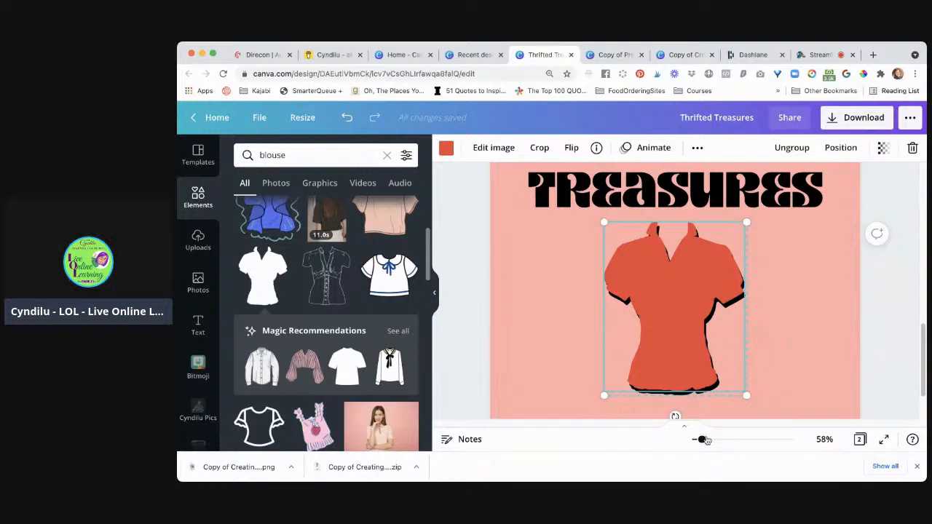
Ungroup the red and black blouses on page 2 and group them together with the title as one object
{"action": "left_click_drag", "start_coordinate": [701, 439], "coordinate": [696, 440]}
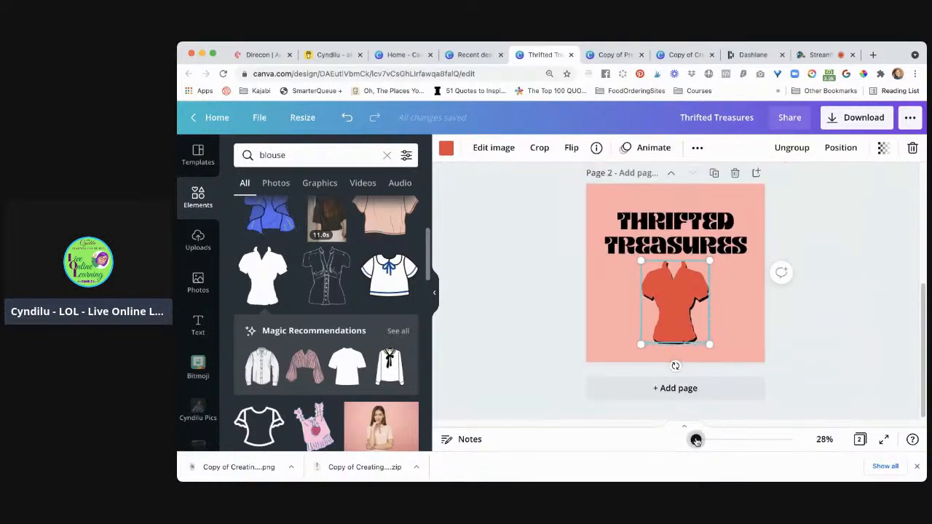
{"action": "left_click", "coordinate": [690, 241]}
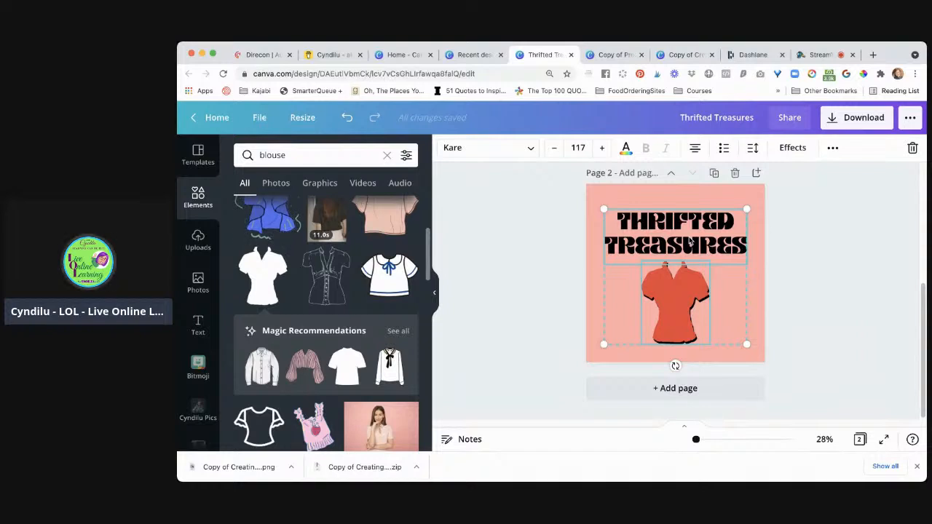
{"action": "left_click", "coordinate": [825, 281]}
{"action": "left_click", "coordinate": [696, 295]}
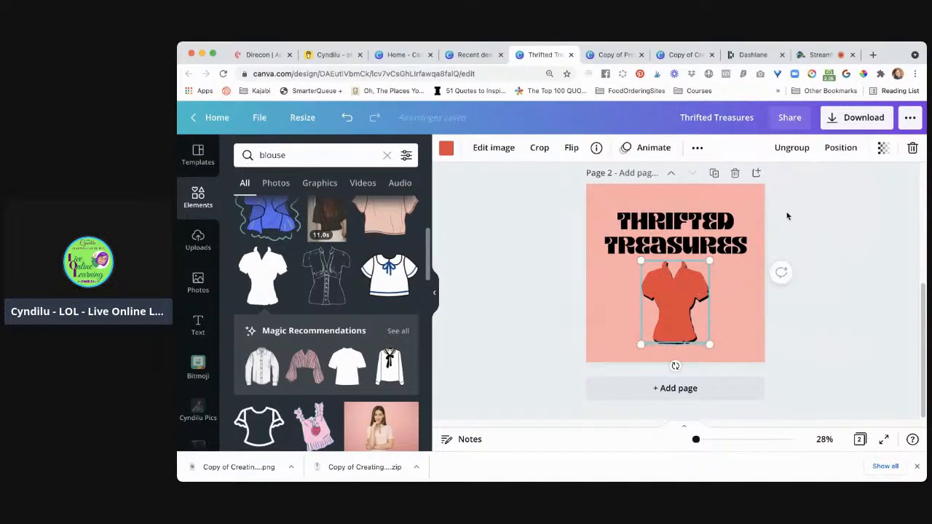
{"action": "left_click", "coordinate": [791, 148]}
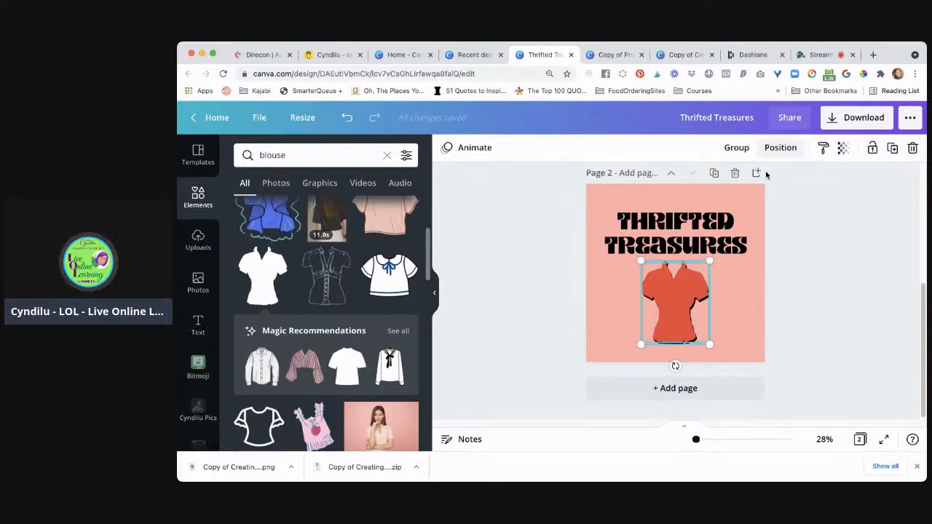
{"action": "left_click", "coordinate": [736, 148]}
{"action": "left_click", "coordinate": [719, 149]}
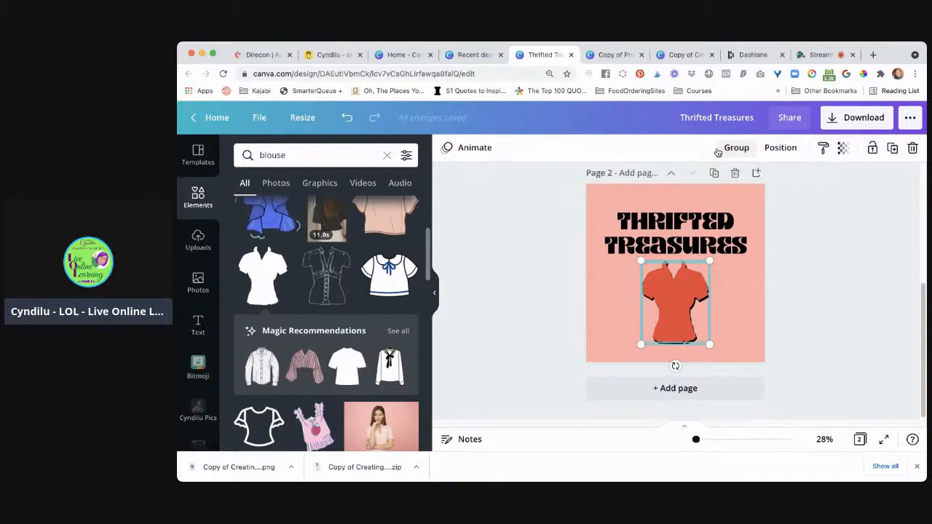
{"action": "left_click", "coordinate": [536, 273]}
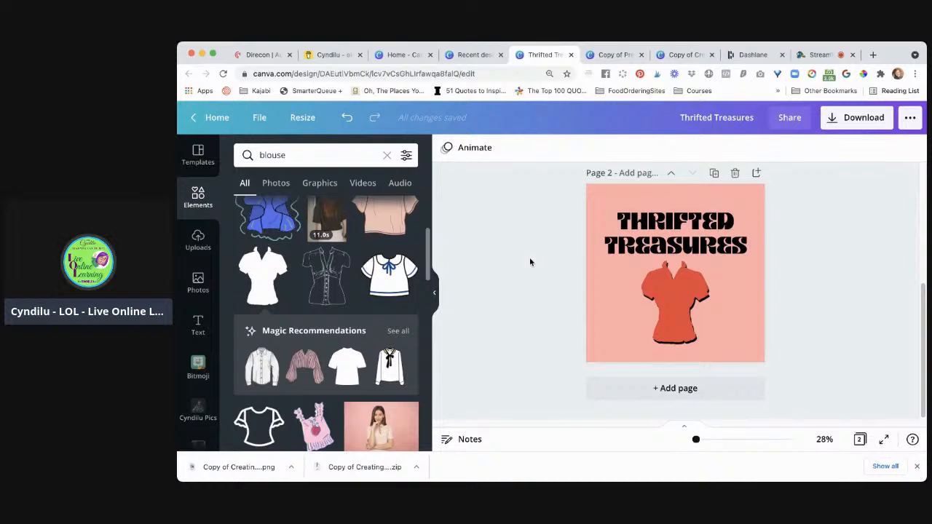
{"action": "left_click_drag", "start_coordinate": [526, 231], "coordinate": [726, 330]}
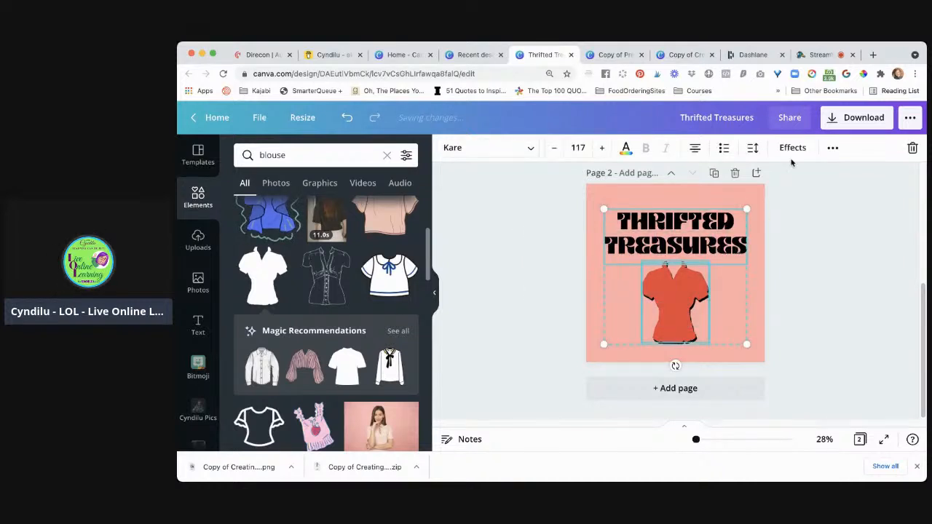
{"action": "left_click", "coordinate": [832, 149]}
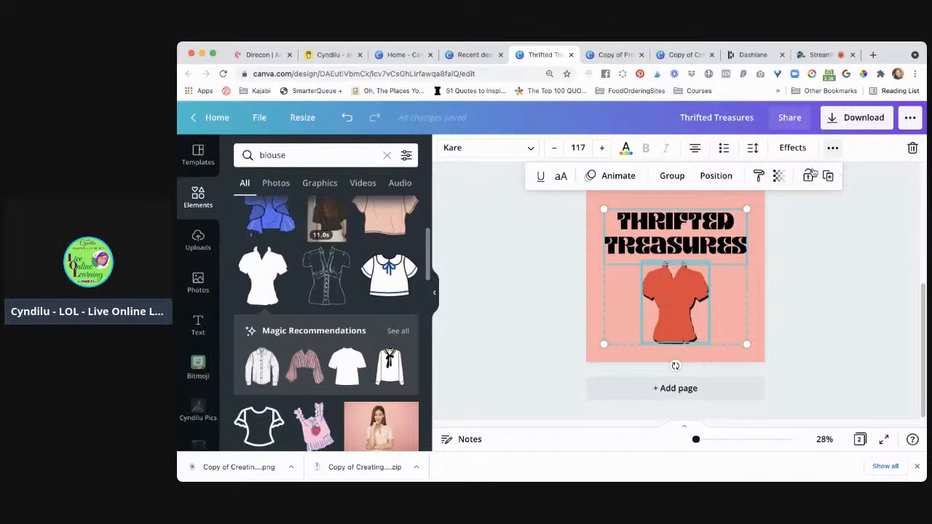
{"action": "left_click", "coordinate": [670, 178]}
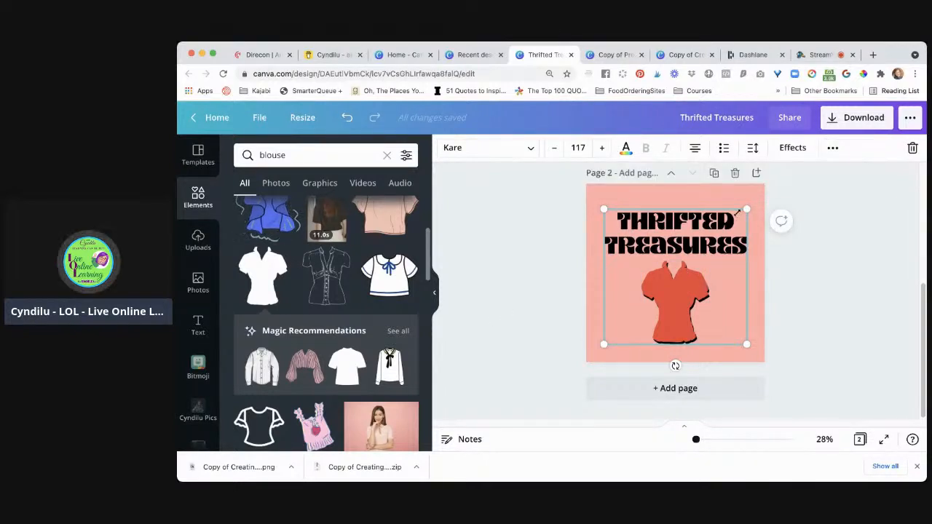
Align the title-and-blouse group to the vertical middle of page 2
{"action": "left_click", "coordinate": [832, 149]}
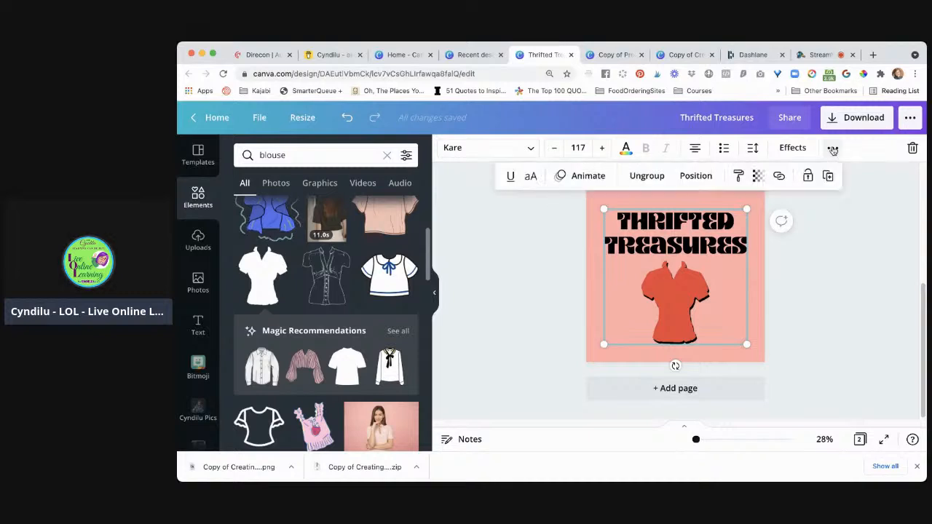
{"action": "left_click", "coordinate": [696, 176]}
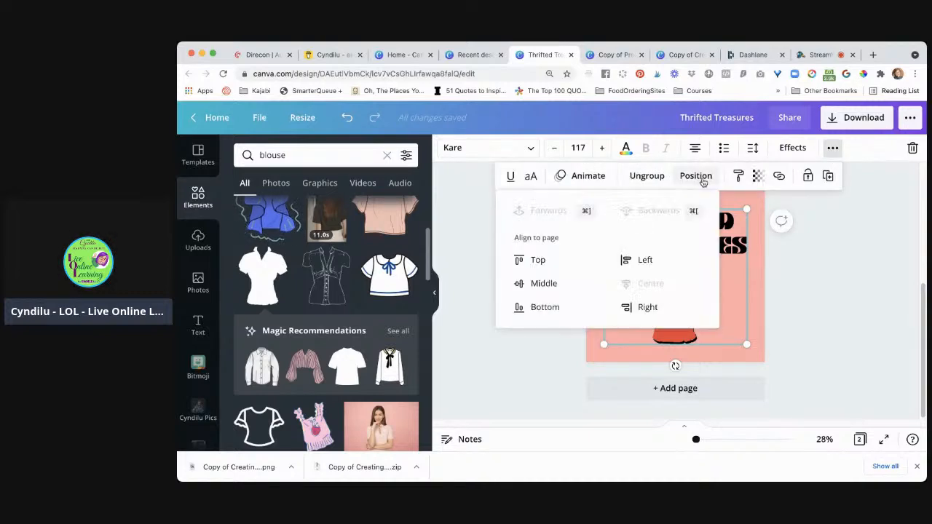
{"action": "left_click", "coordinate": [542, 291]}
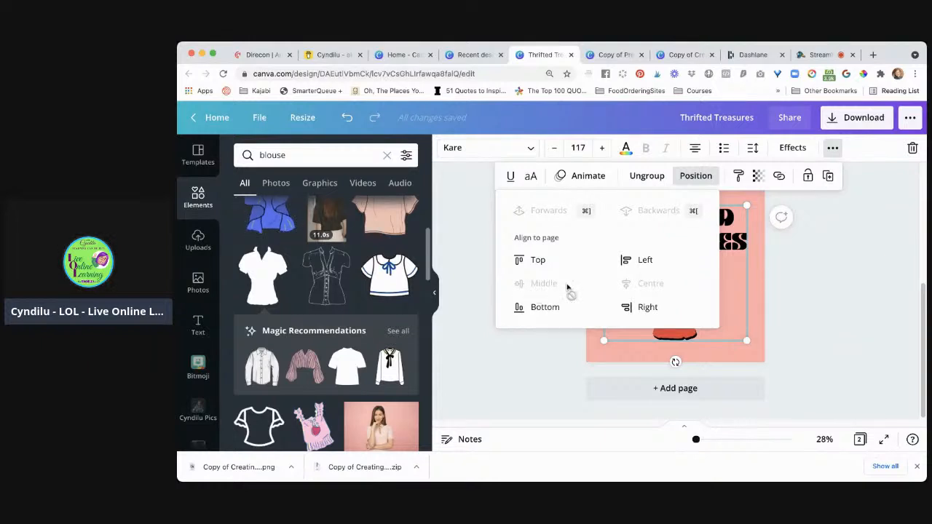
{"action": "left_click", "coordinate": [834, 301]}
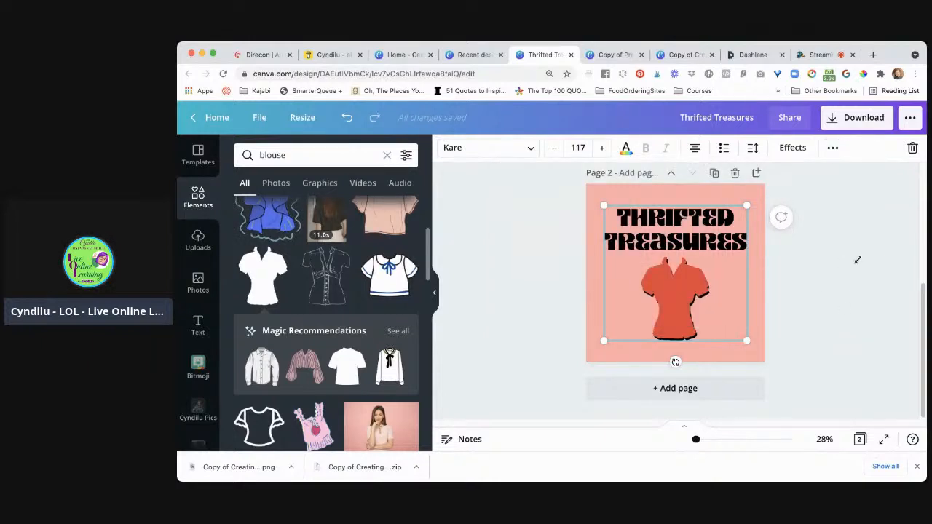
Delete the pink background colour from page 2
{"action": "left_click", "coordinate": [843, 335]}
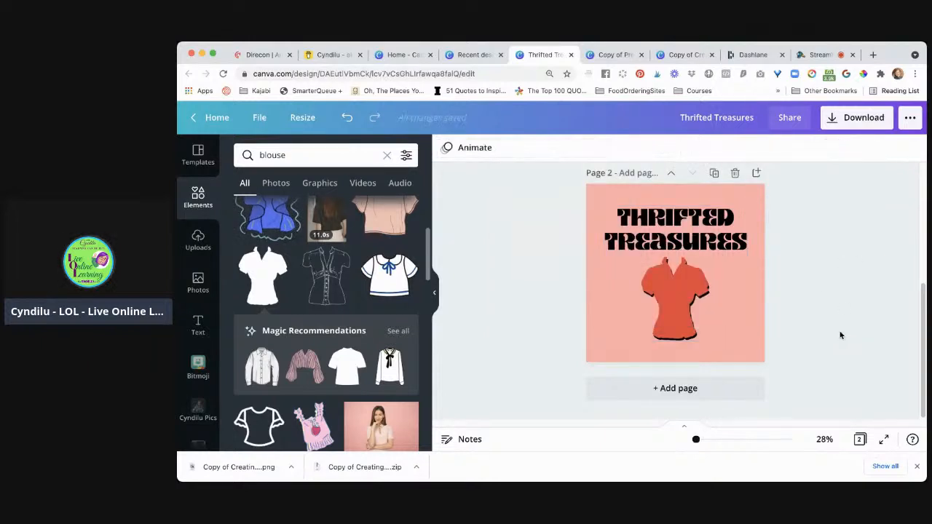
{"action": "left_click", "coordinate": [592, 311]}
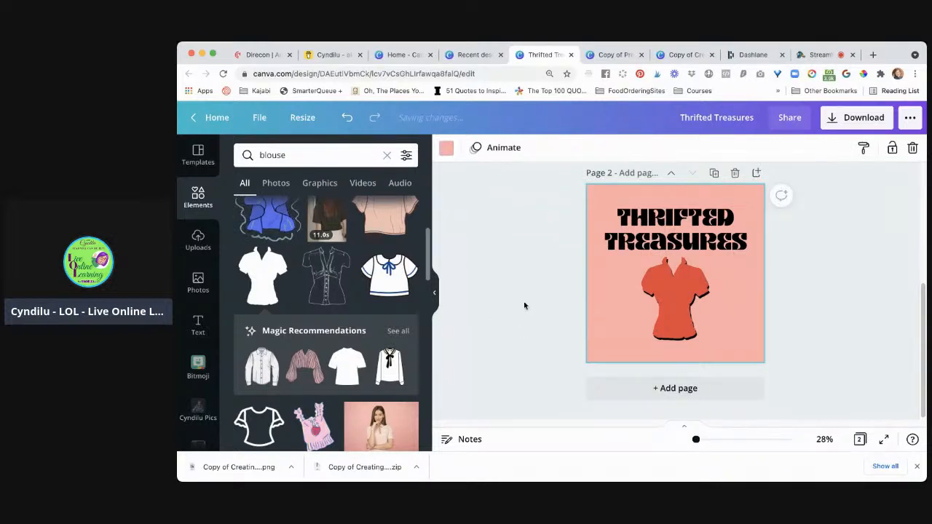
{"action": "key", "text": "Delete"}
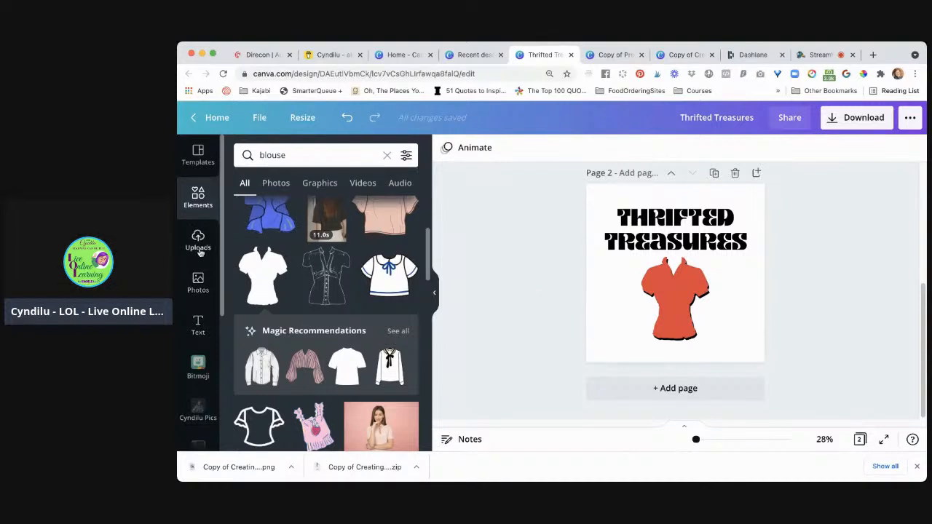
Search the elements for "circle" and add the free thin-outlined ring to page 2
{"action": "double_click", "coordinate": [293, 155]}
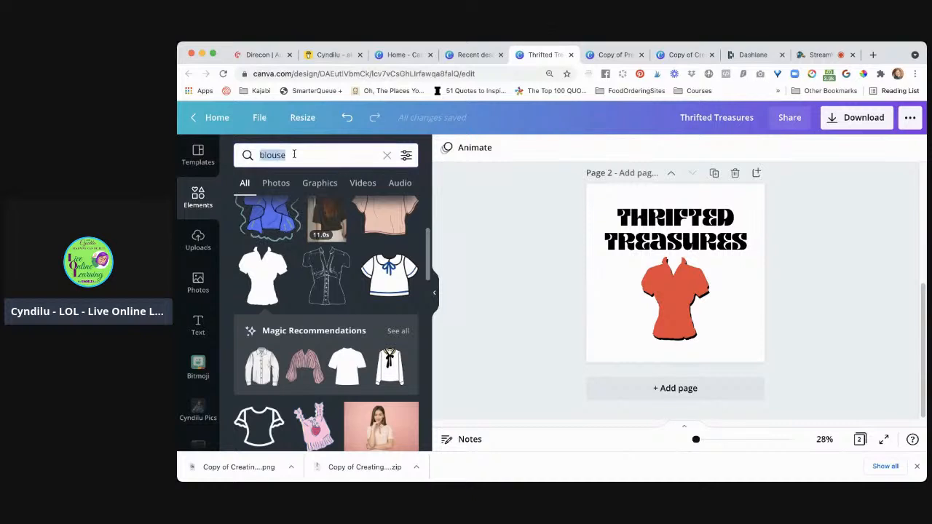
{"action": "type", "text": "circle"}
{"action": "key", "text": "Return"}
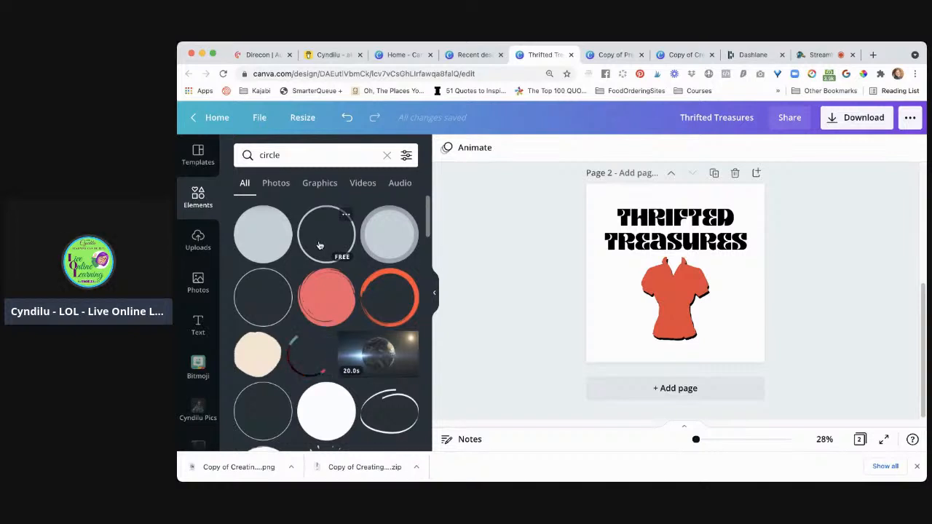
{"action": "left_click", "coordinate": [331, 245]}
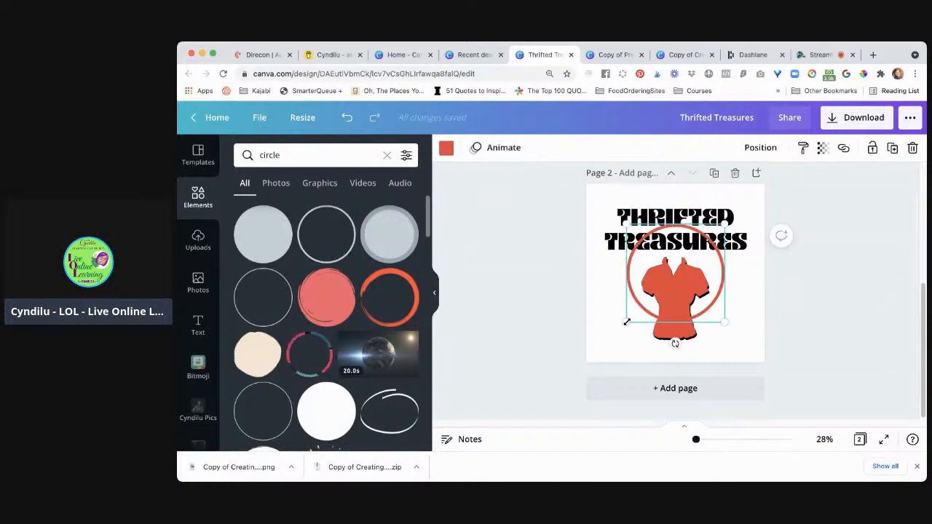
Enlarge the ring to almost fill page 2 and align it to the page's centre and middle
{"action": "left_click_drag", "start_coordinate": [626, 322], "coordinate": [592, 360]}
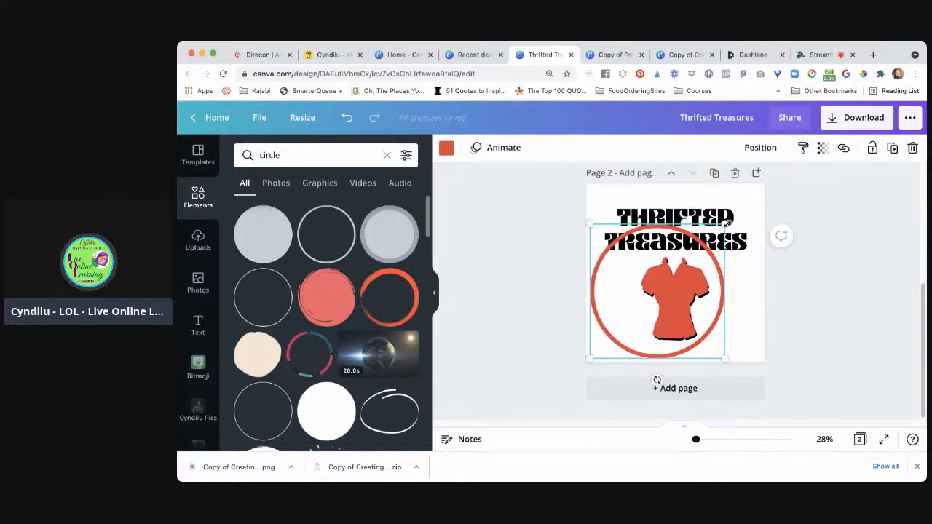
{"action": "left_click_drag", "start_coordinate": [728, 223], "coordinate": [766, 188]}
{"action": "left_click", "coordinate": [763, 150]}
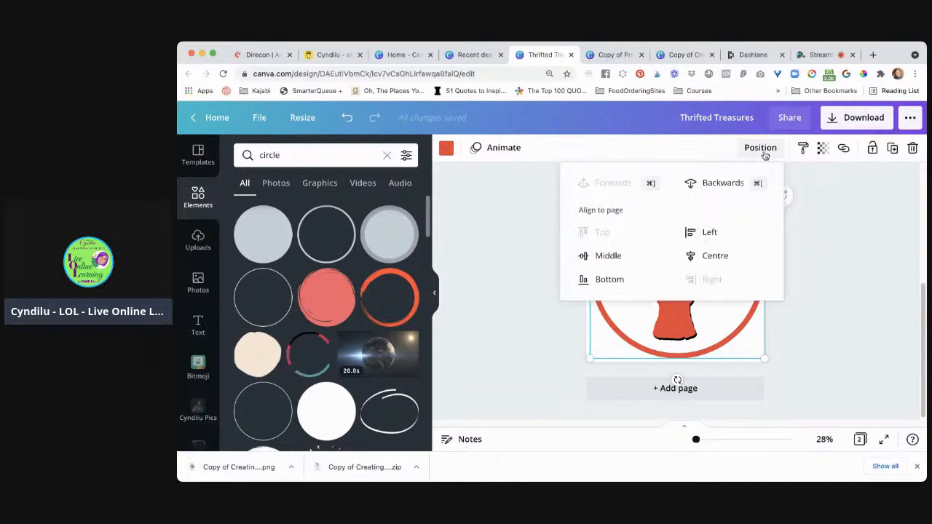
{"action": "left_click", "coordinate": [714, 254]}
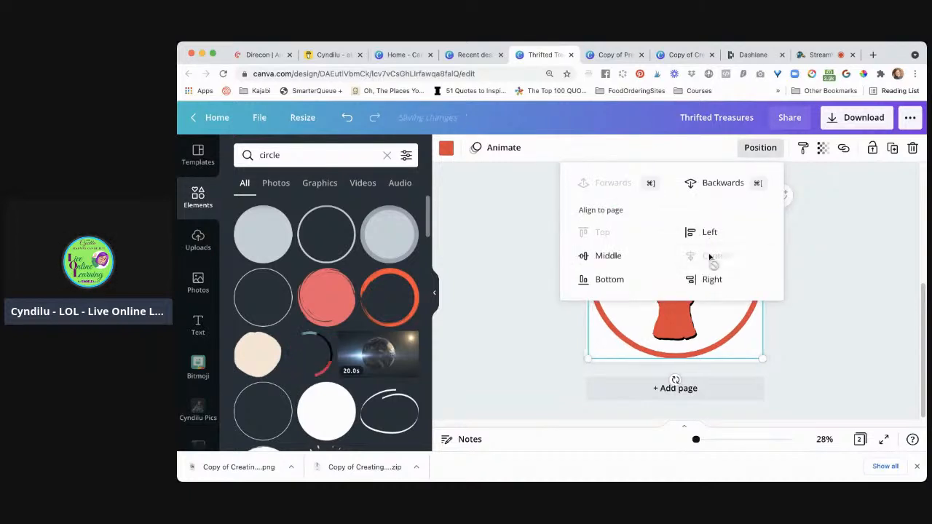
{"action": "left_click", "coordinate": [612, 255]}
{"action": "left_click", "coordinate": [539, 281]}
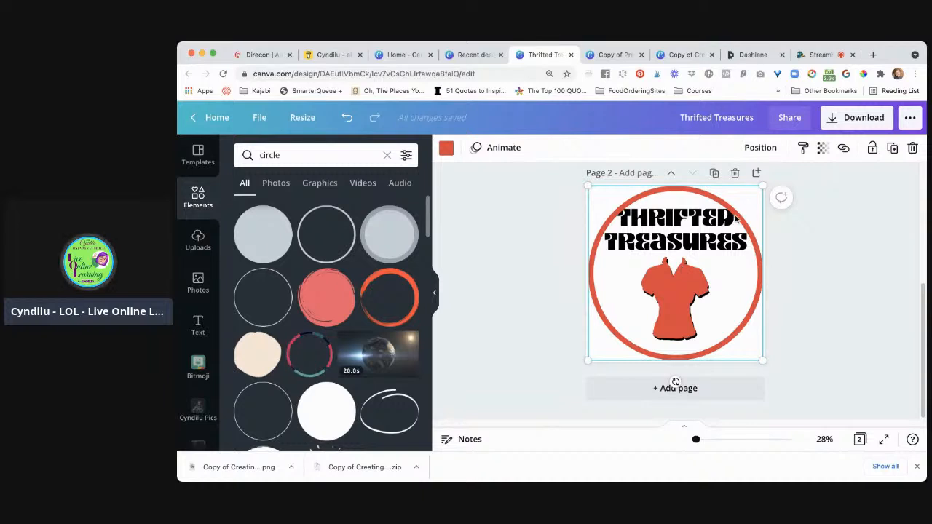
Send the ring backwards behind the title-and-blouse group
{"action": "left_click", "coordinate": [761, 152]}
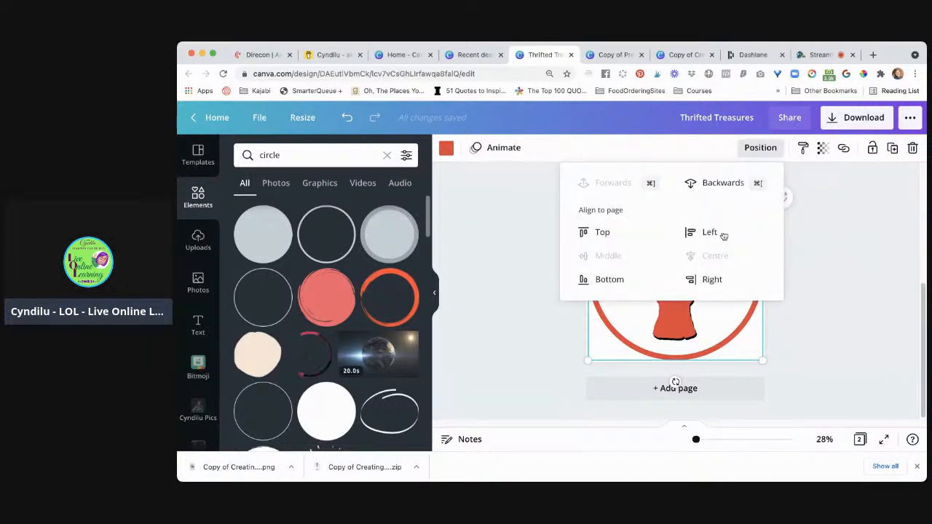
{"action": "left_click", "coordinate": [728, 186]}
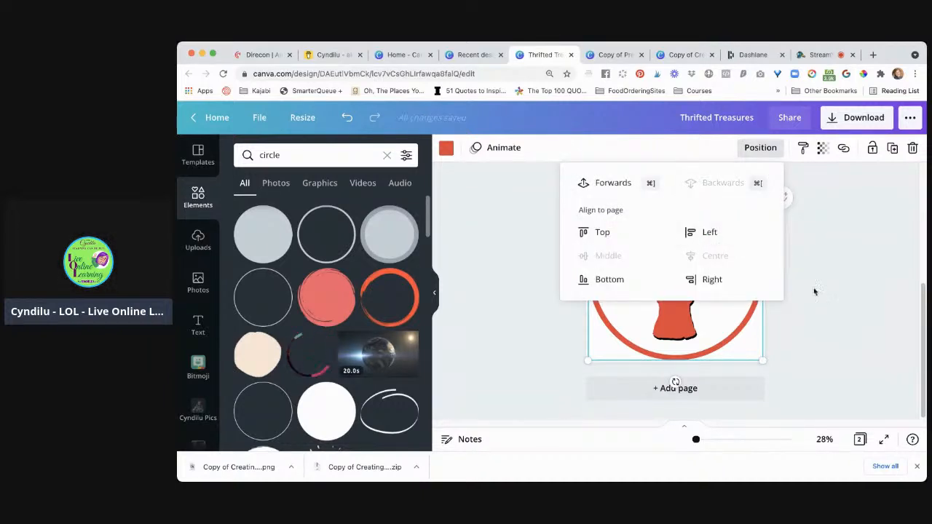
{"action": "left_click", "coordinate": [818, 306]}
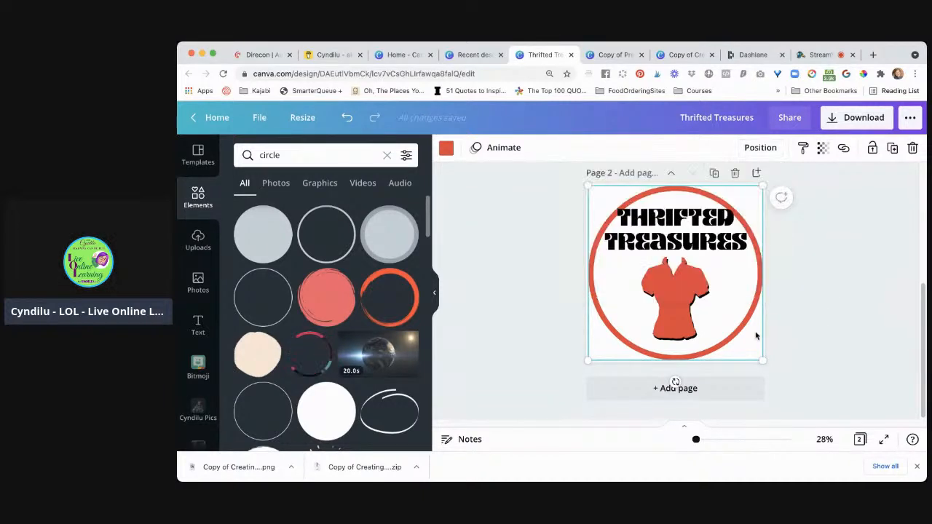
Move the title-and-blouse group slightly down inside the ring, keeping it horizontally centred
{"action": "left_click", "coordinate": [688, 307]}
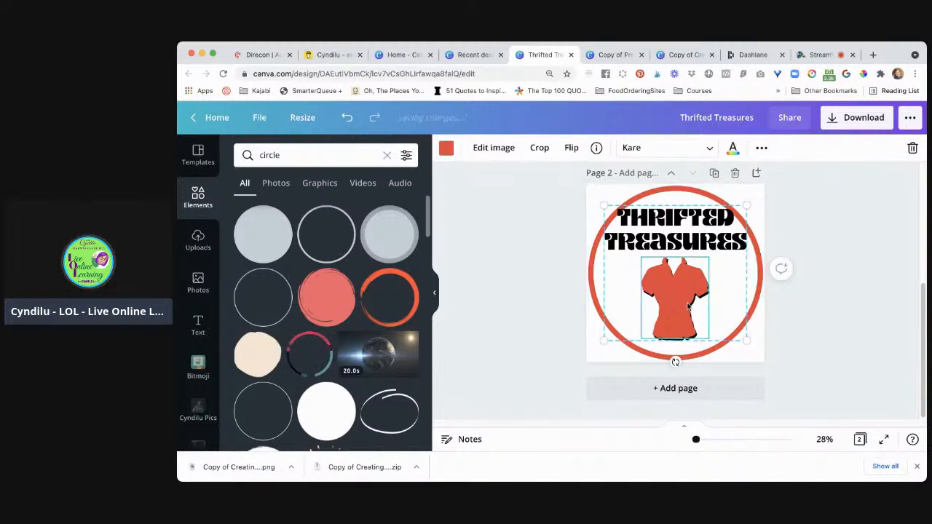
{"action": "left_click_drag", "start_coordinate": [687, 306], "coordinate": [688, 311]}
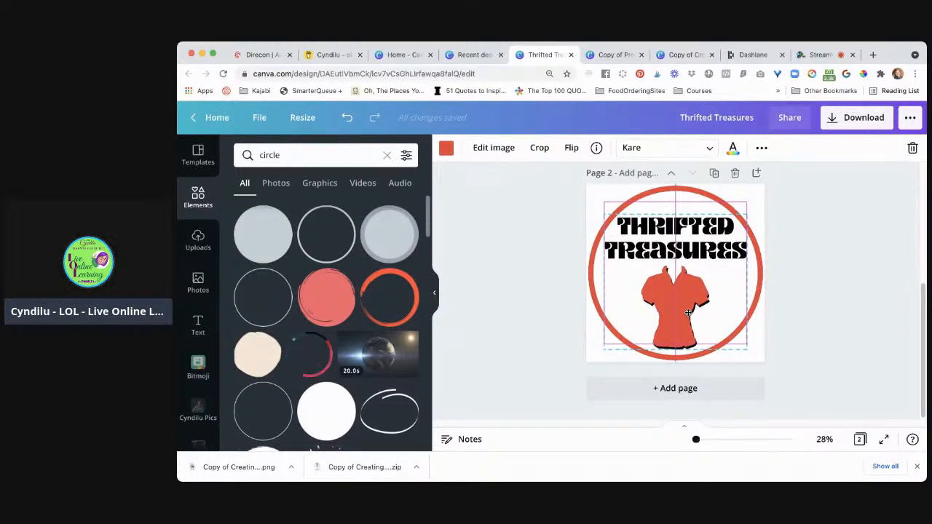
{"action": "left_click_drag", "start_coordinate": [688, 313], "coordinate": [688, 313]}
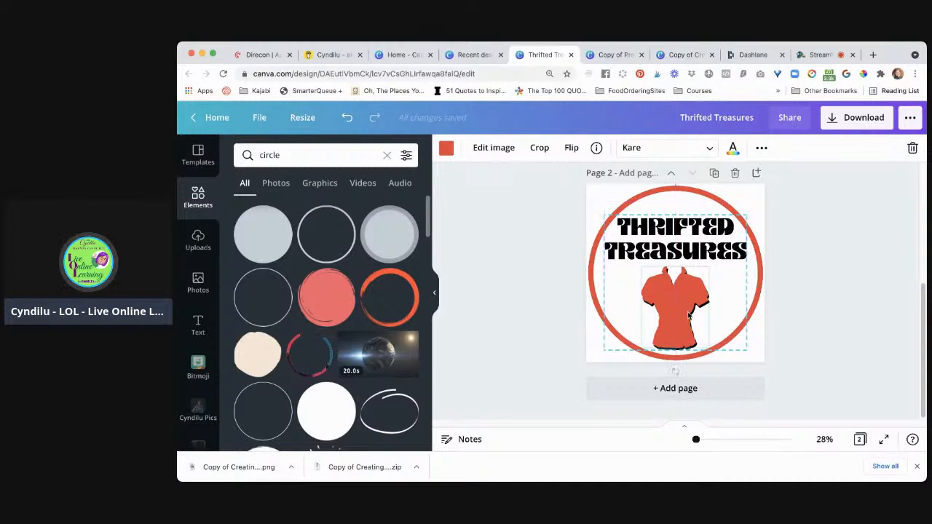
Ungroup the title-and-blouse group on page 2 into its separate text and blouse elements
{"action": "left_click_drag", "start_coordinate": [525, 237], "coordinate": [768, 327]}
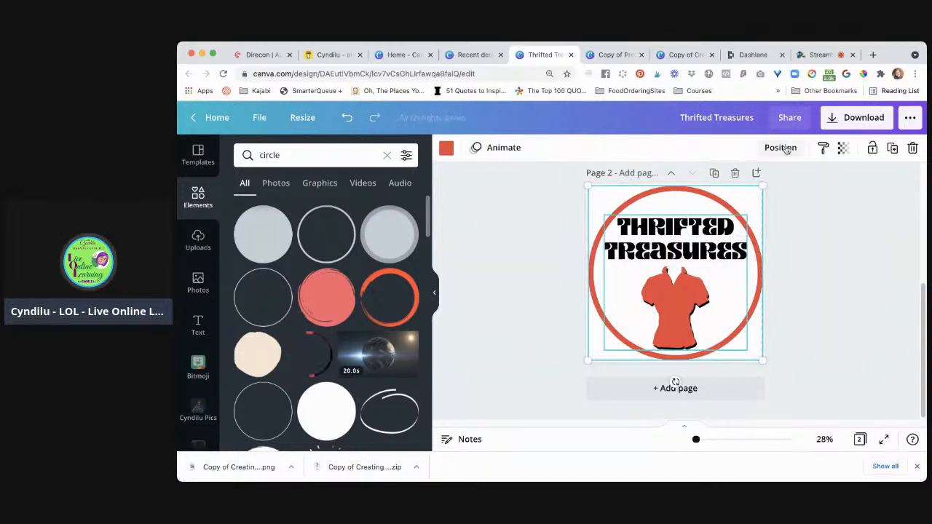
{"action": "left_click", "coordinate": [800, 175]}
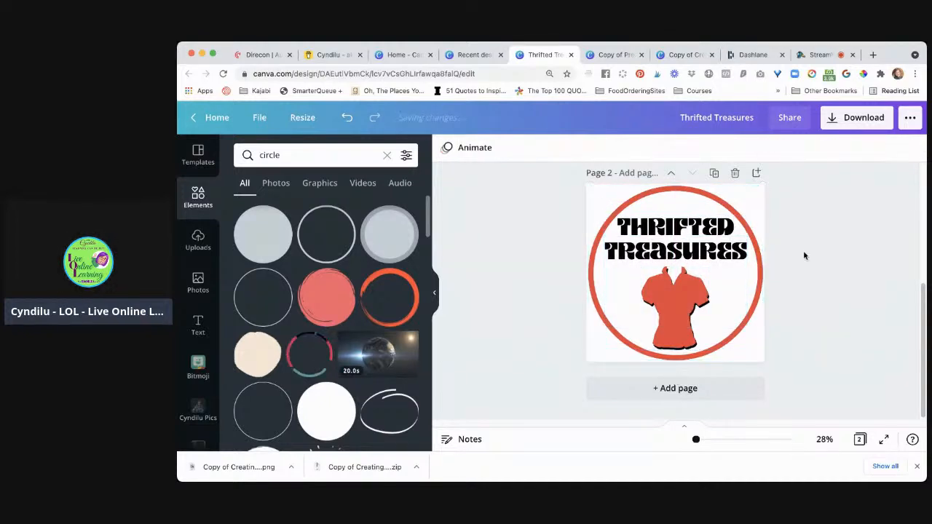
{"action": "left_click", "coordinate": [684, 315]}
{"action": "left_click", "coordinate": [762, 148]}
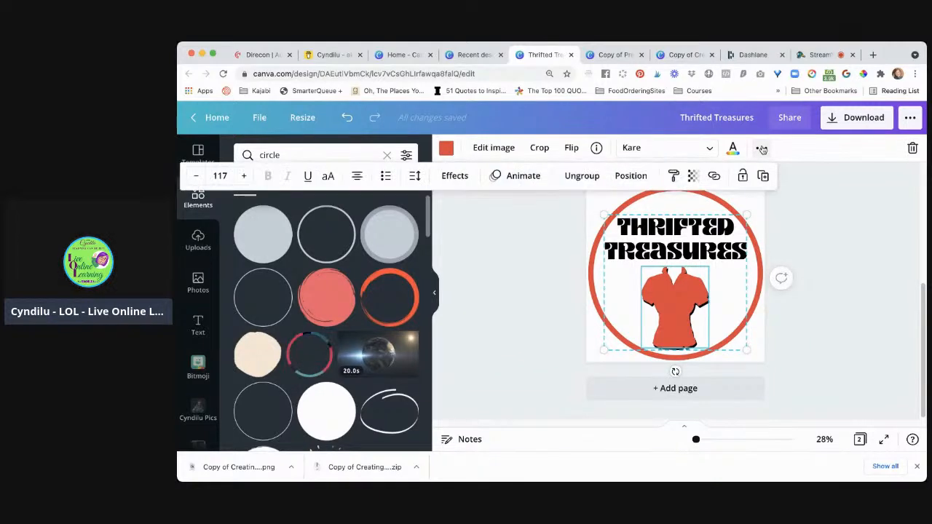
{"action": "left_click", "coordinate": [582, 176]}
{"action": "left_click", "coordinate": [541, 305]}
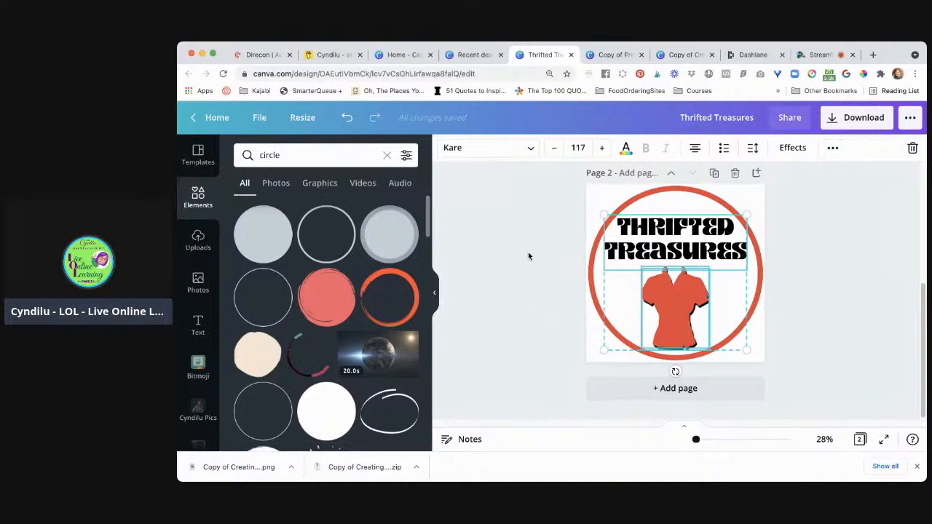
Group the ring, the Thrifted Treasures title and the blouse elements on page 2 together as one logo
{"action": "left_click_drag", "start_coordinate": [523, 220], "coordinate": [773, 335]}
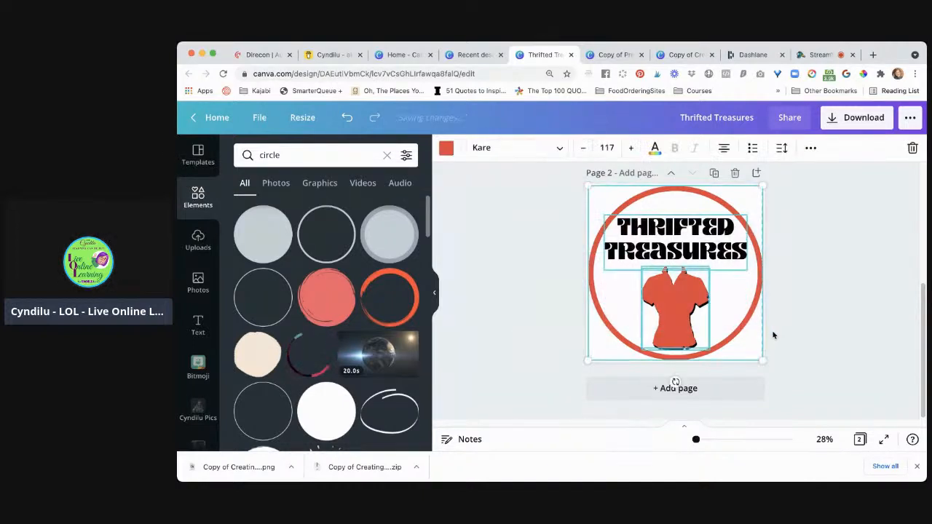
{"action": "left_click", "coordinate": [811, 147]}
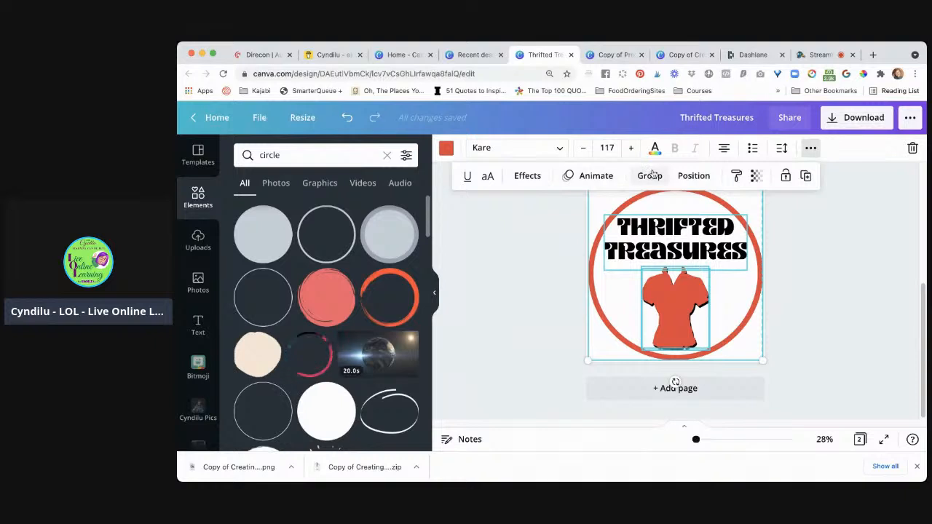
{"action": "left_click", "coordinate": [653, 175]}
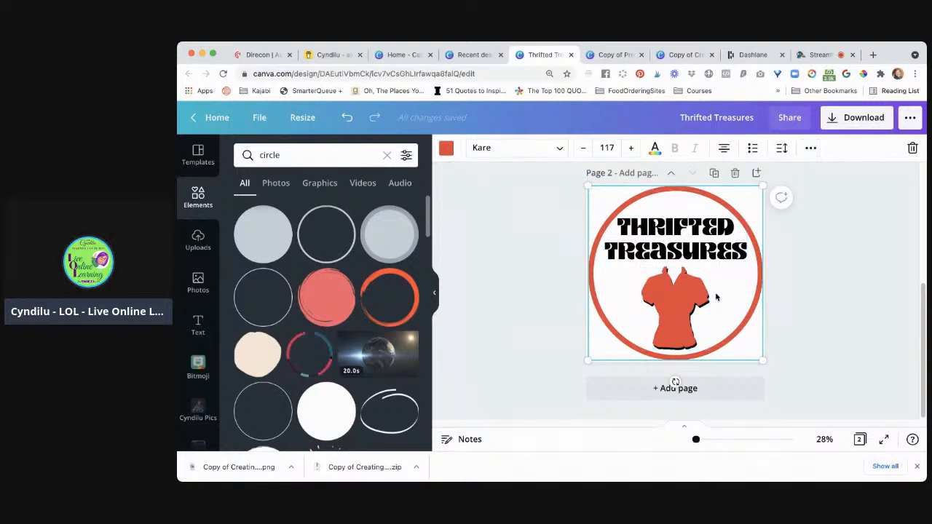
{"action": "left_click_drag", "start_coordinate": [726, 275], "coordinate": [717, 294]}
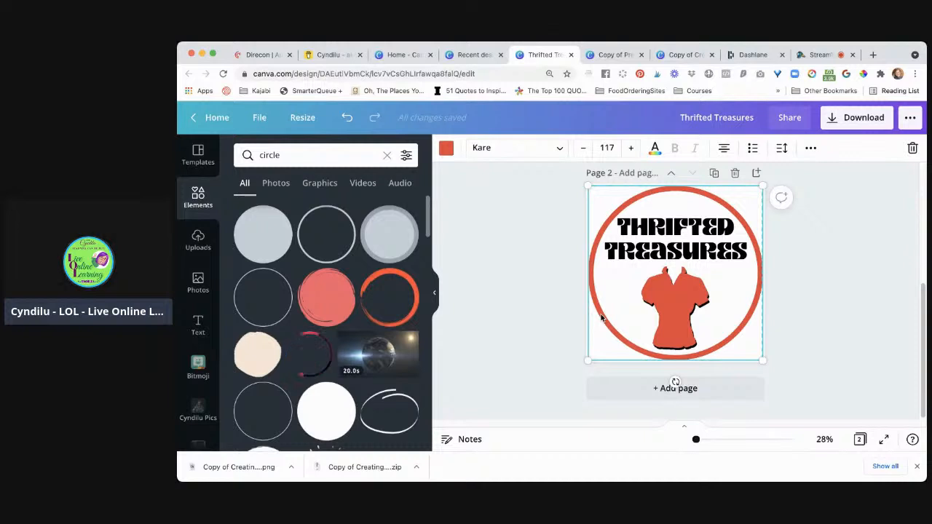
{"action": "left_click", "coordinate": [554, 295]}
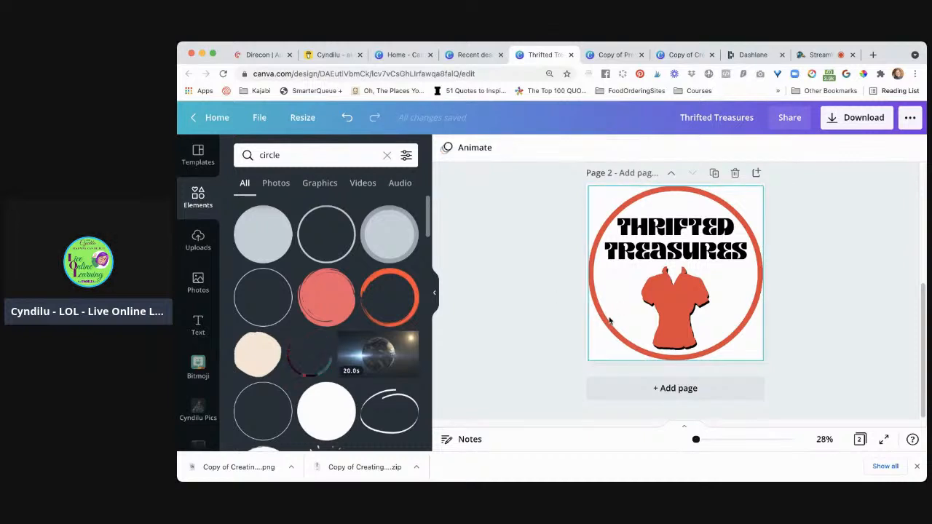
Recolour the logo's red elements from within the group, changing the ring to the palette's light pink
{"action": "left_click", "coordinate": [605, 324]}
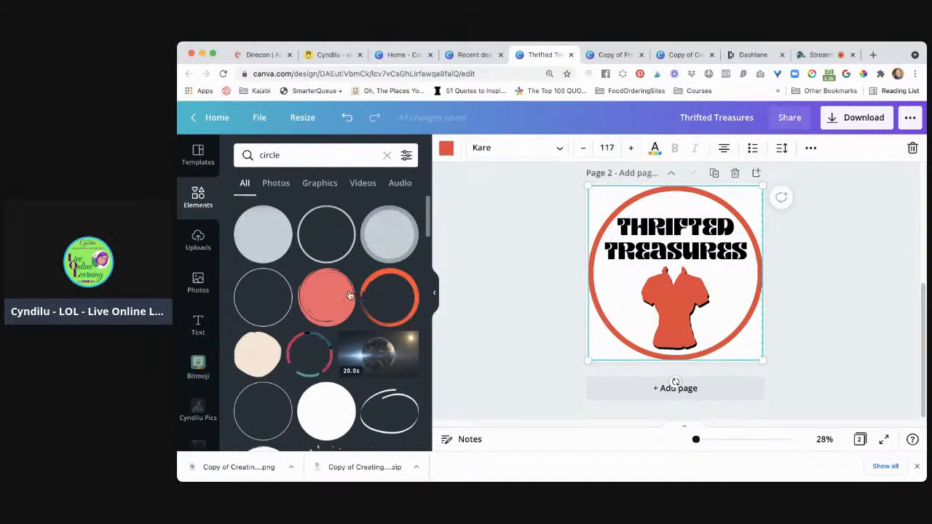
{"action": "left_click", "coordinate": [446, 149]}
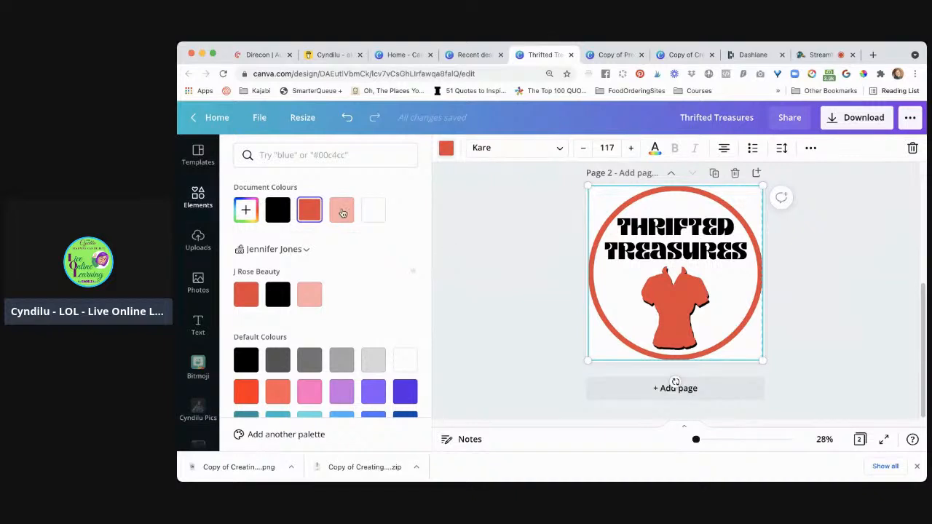
{"action": "left_click", "coordinate": [342, 211]}
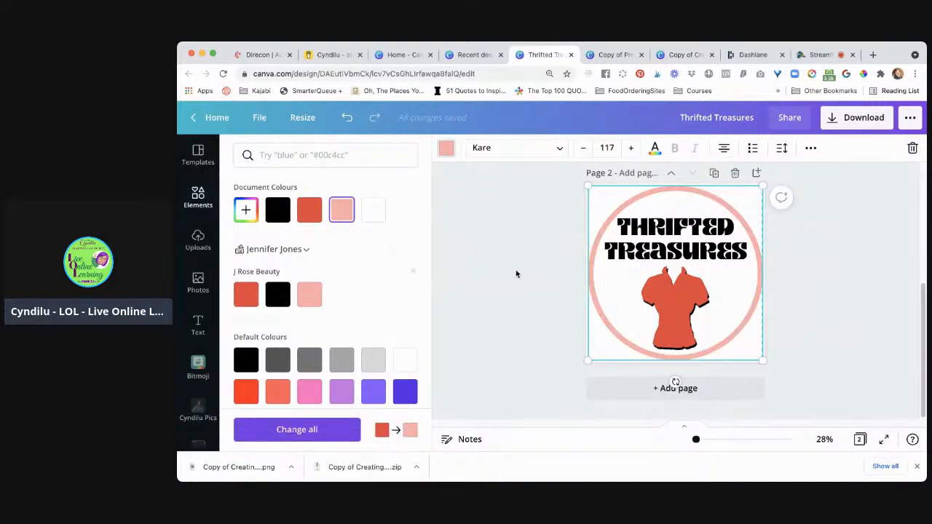
{"action": "left_click", "coordinate": [519, 293]}
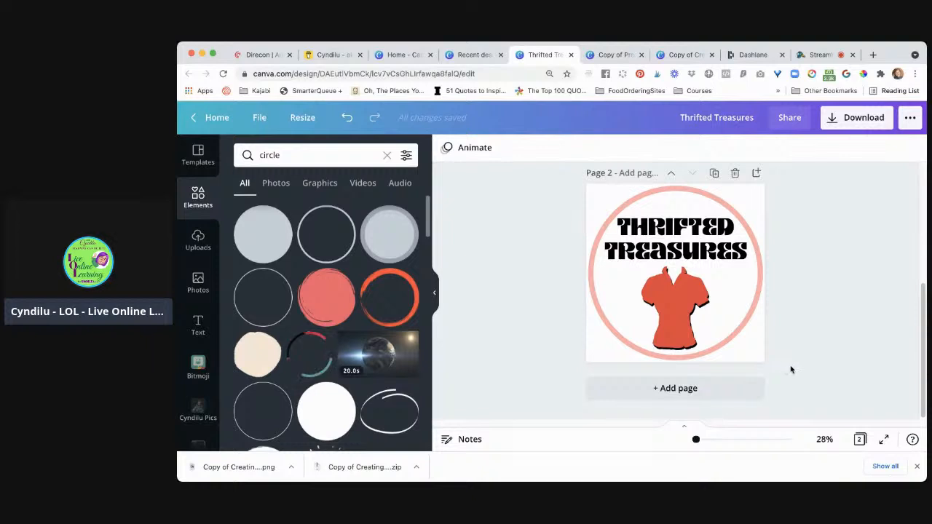
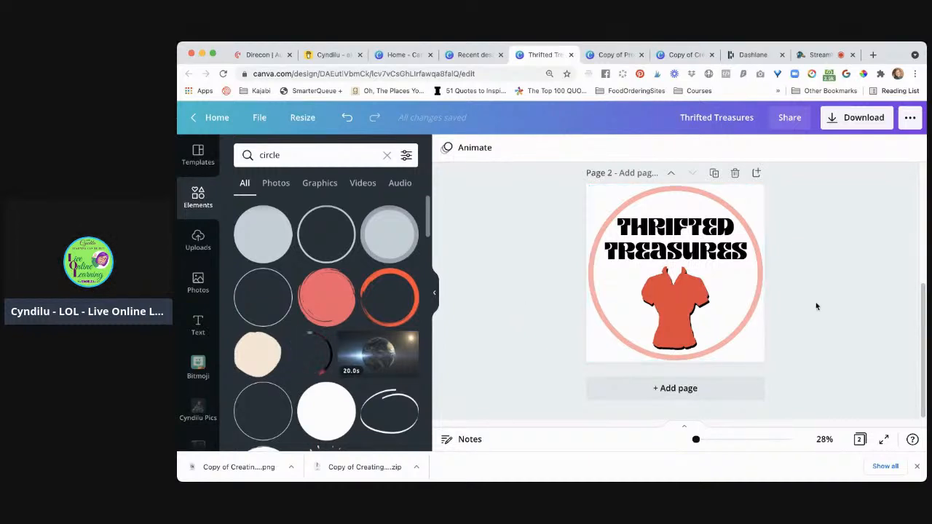
Remove the light pink background from page 1, keeping the Thrifted Treasures title and blouse
{"action": "scroll", "coordinate": [818, 315], "scroll_direction": "up", "scroll_amount": 3}
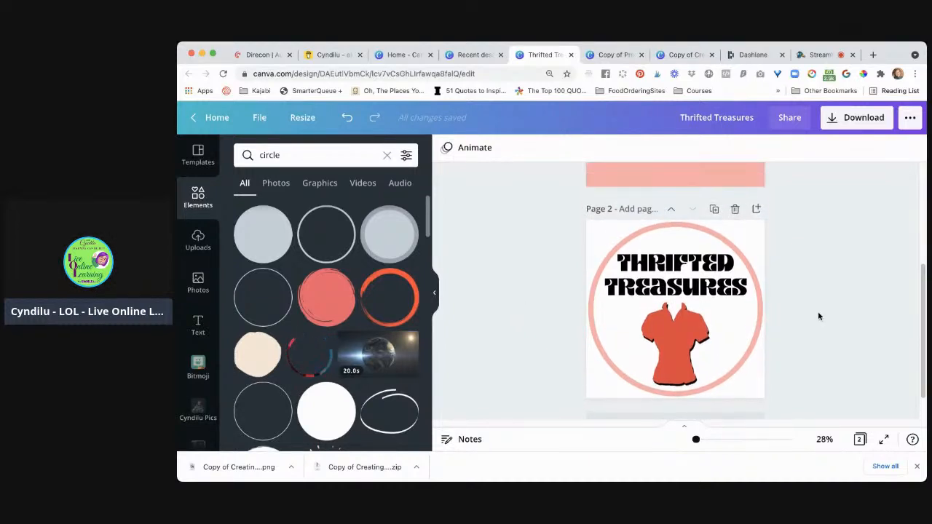
{"action": "scroll", "coordinate": [818, 316], "scroll_direction": "up", "scroll_amount": 3}
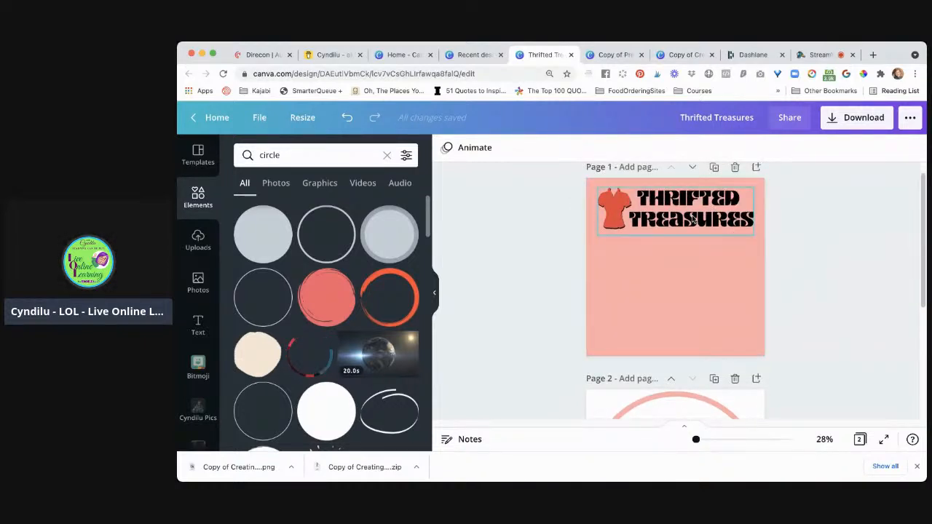
{"action": "scroll", "coordinate": [780, 305], "scroll_direction": "down", "scroll_amount": 1}
{"action": "scroll", "coordinate": [781, 304], "scroll_direction": "up", "scroll_amount": 3}
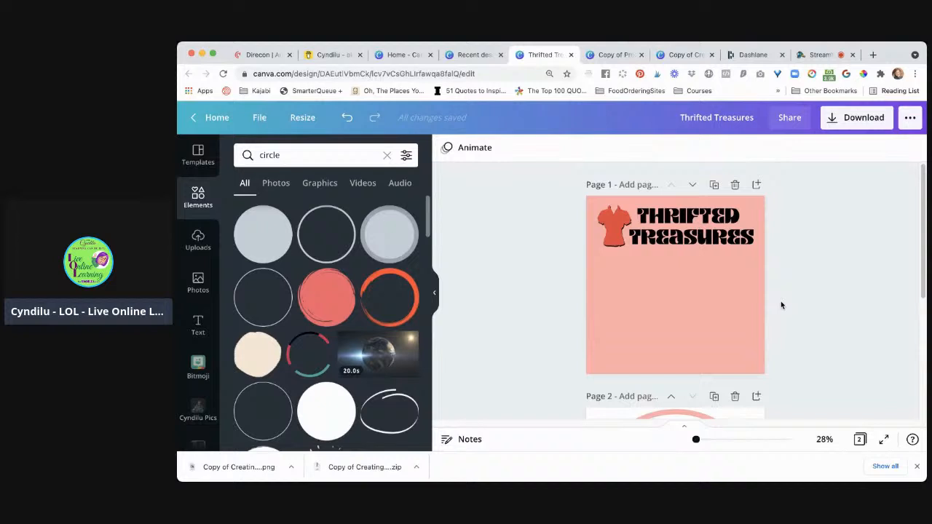
{"action": "left_click", "coordinate": [701, 303]}
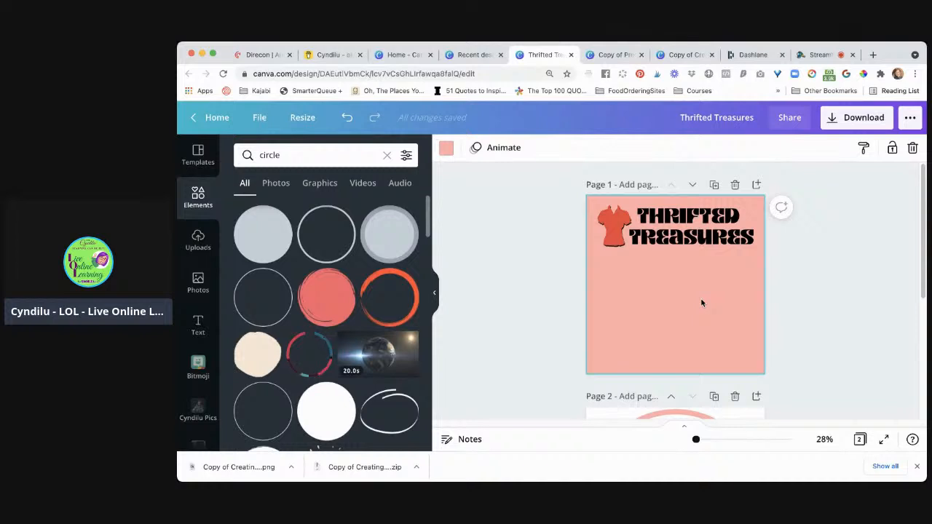
{"action": "key", "text": "Delete"}
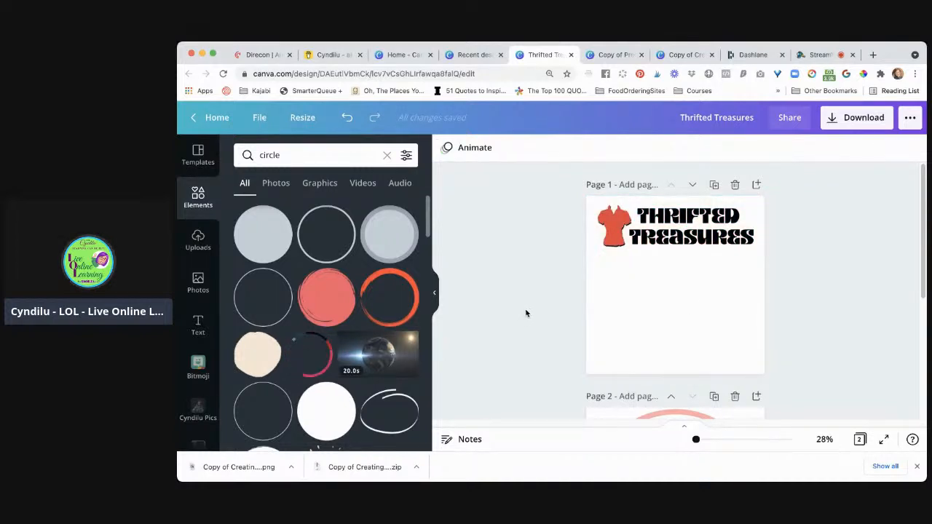
Add a text box to page 1 and set its font to Intro Rust
{"action": "left_click", "coordinate": [671, 312]}
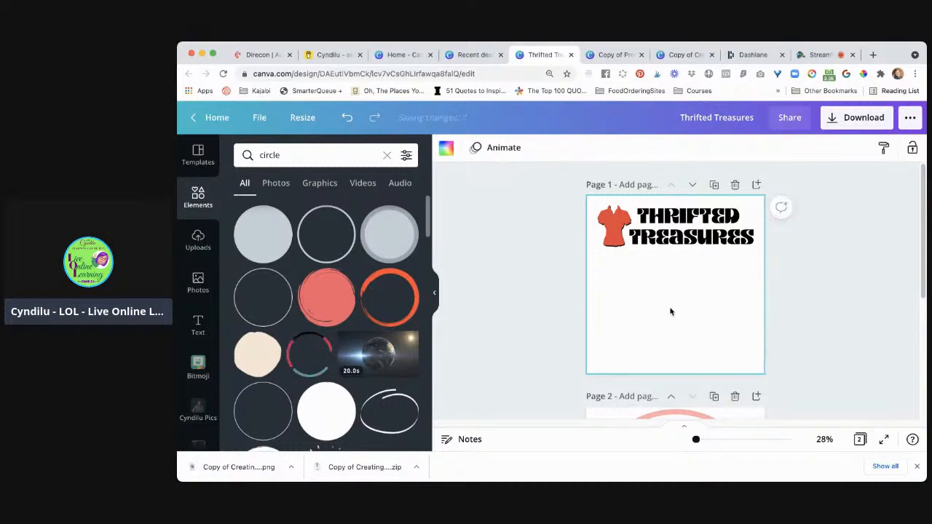
{"action": "key", "text": "t"}
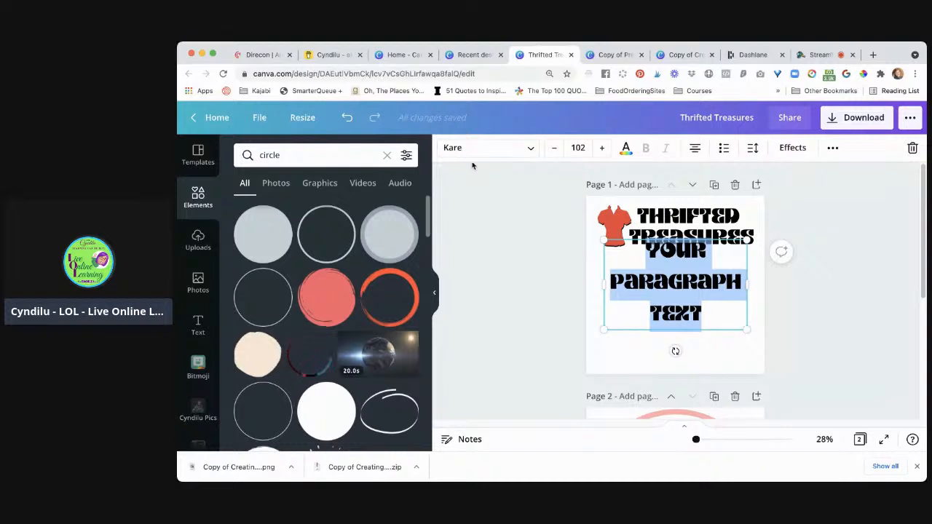
{"action": "left_click", "coordinate": [491, 149]}
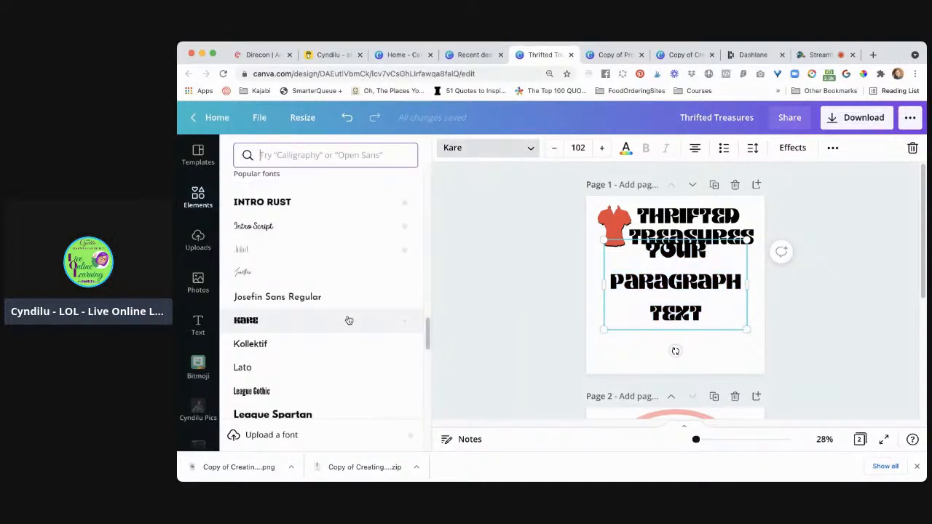
{"action": "left_click", "coordinate": [351, 206]}
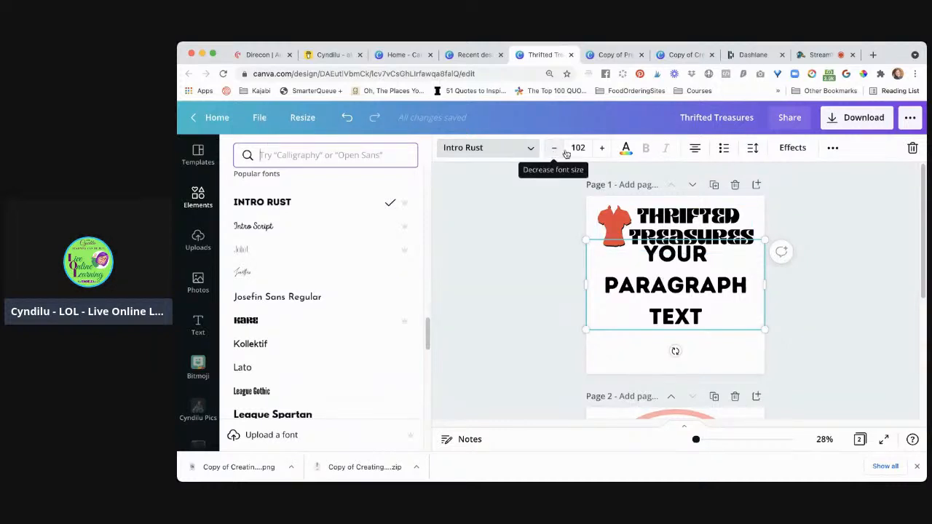
Replace the Intro Rust placeholder text with "5:" and move it down clear of the Thrifted Treasures title
{"action": "type", "text": "5"}
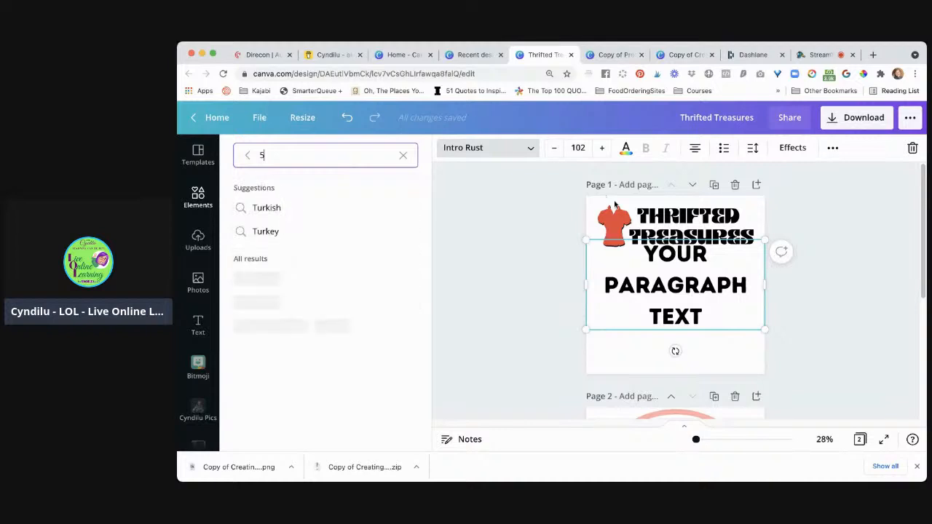
{"action": "left_click", "coordinate": [695, 296]}
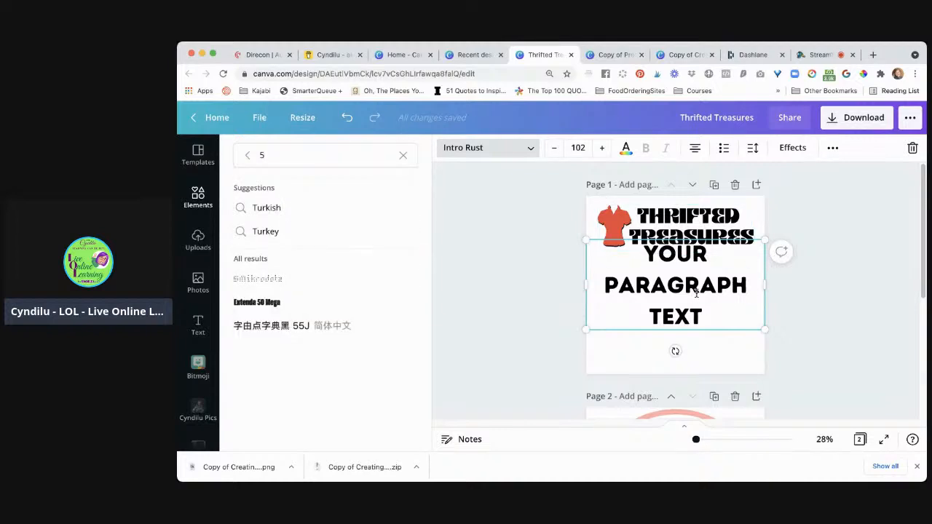
{"action": "triple_click", "coordinate": [694, 297]}
{"action": "type", "text": "5"}
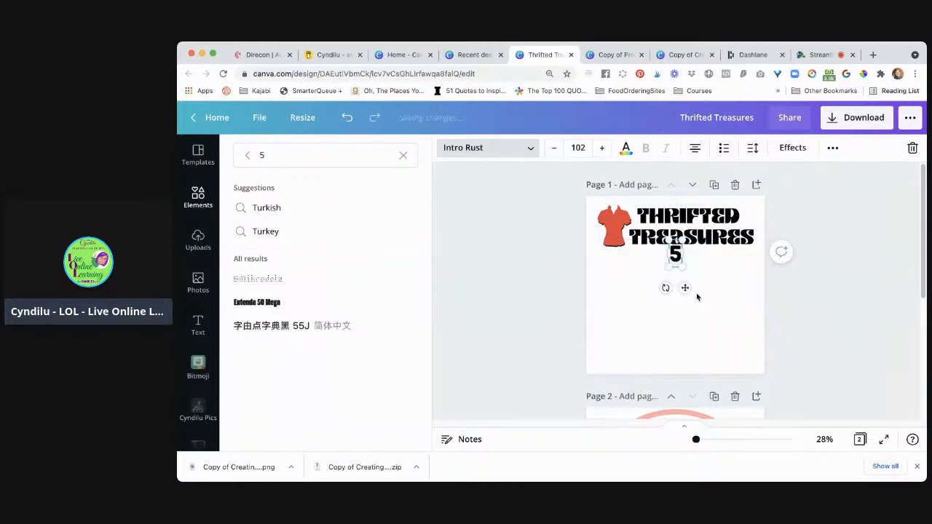
{"action": "type", "text": ":"}
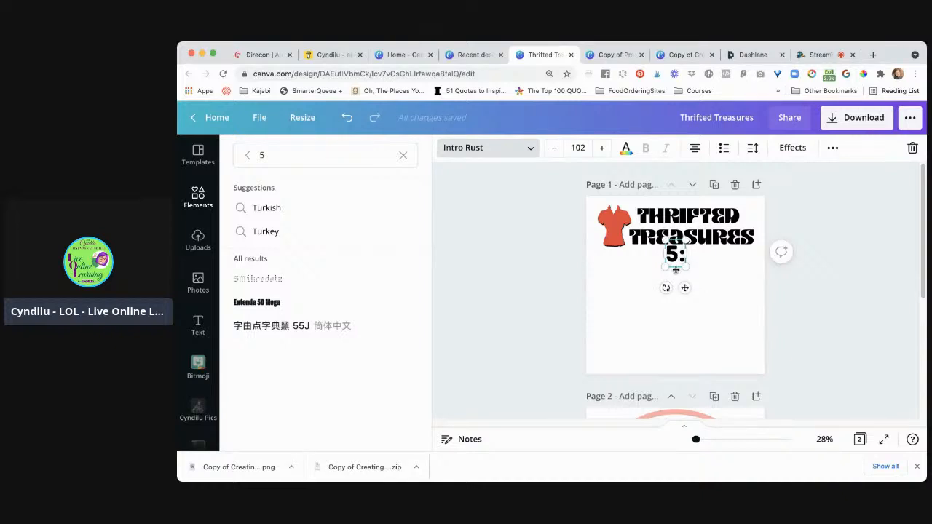
{"action": "left_click_drag", "start_coordinate": [675, 270], "coordinate": [674, 292]}
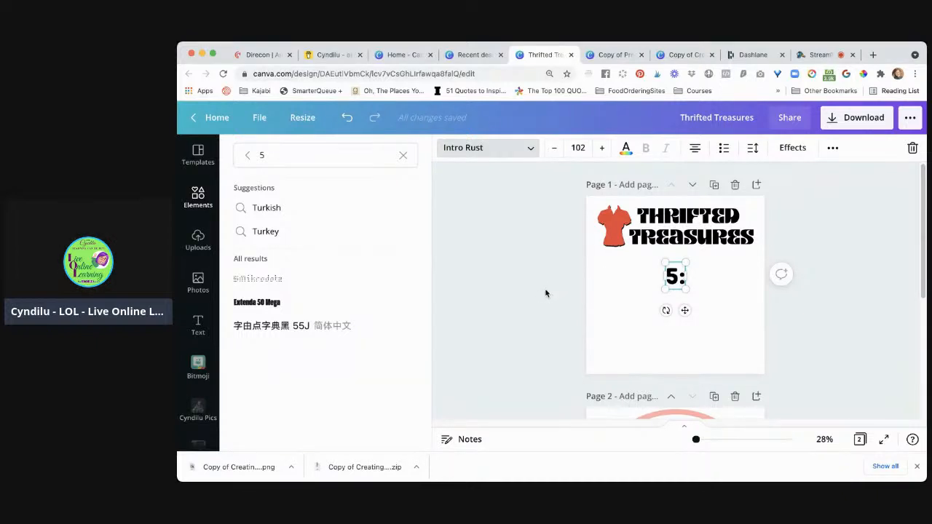
{"action": "key", "text": "Escape"}
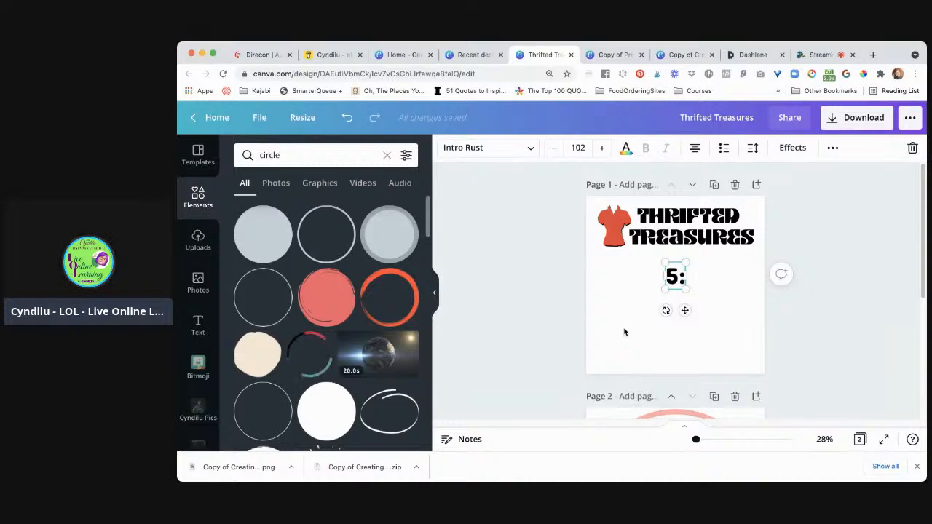
Add a second text box to page 1 and move it down below the Thrifted Treasures title
{"action": "left_click", "coordinate": [627, 333]}
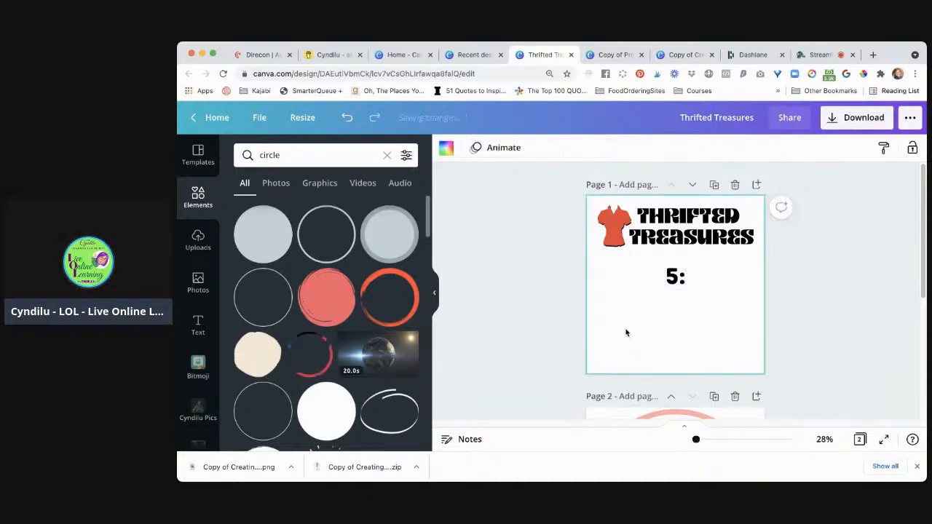
{"action": "left_click", "coordinate": [517, 291]}
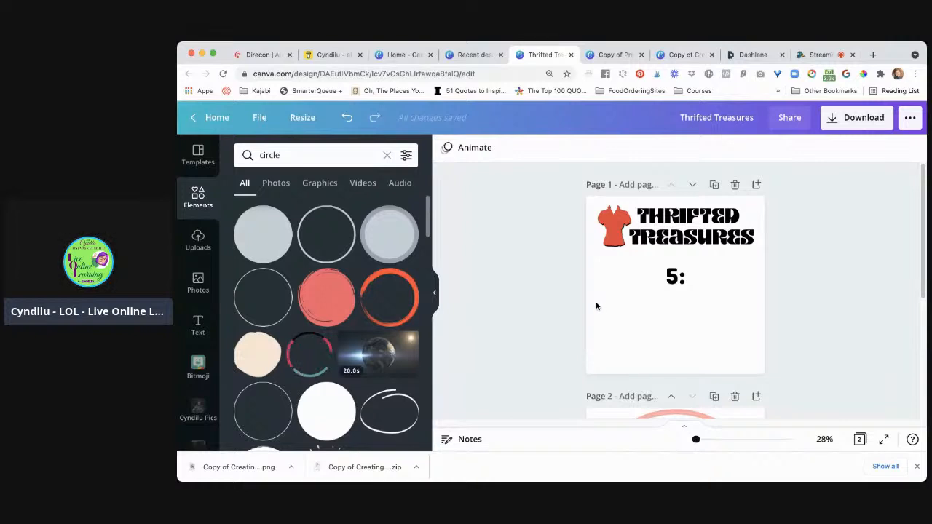
{"action": "left_click", "coordinate": [662, 318]}
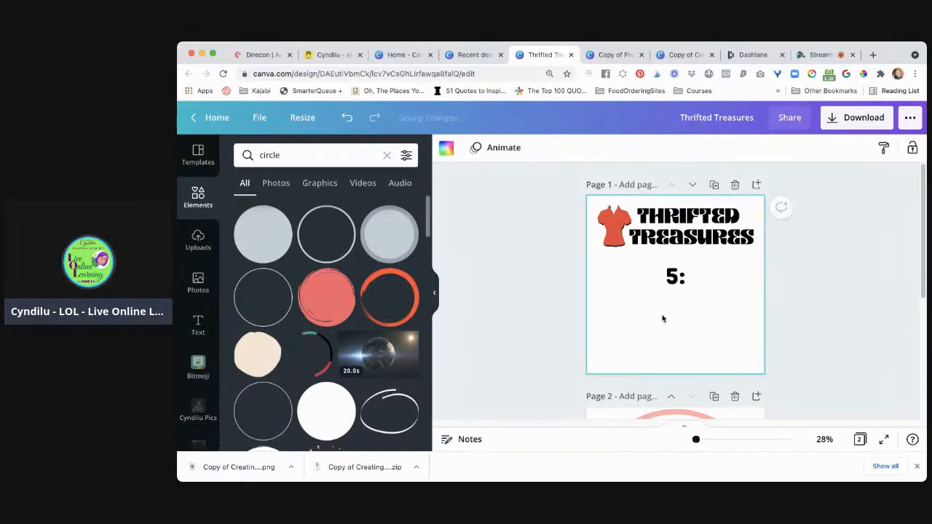
{"action": "key", "text": "t"}
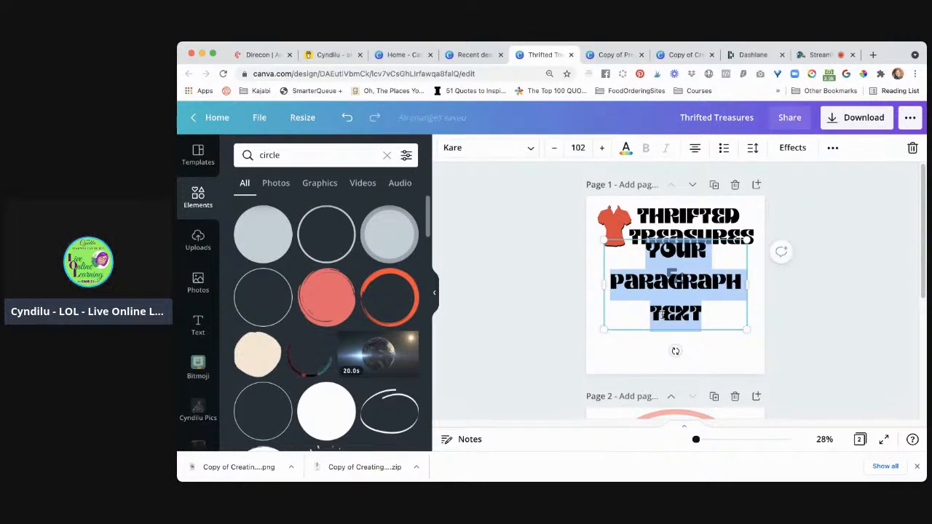
{"action": "left_click_drag", "start_coordinate": [665, 331], "coordinate": [666, 356]}
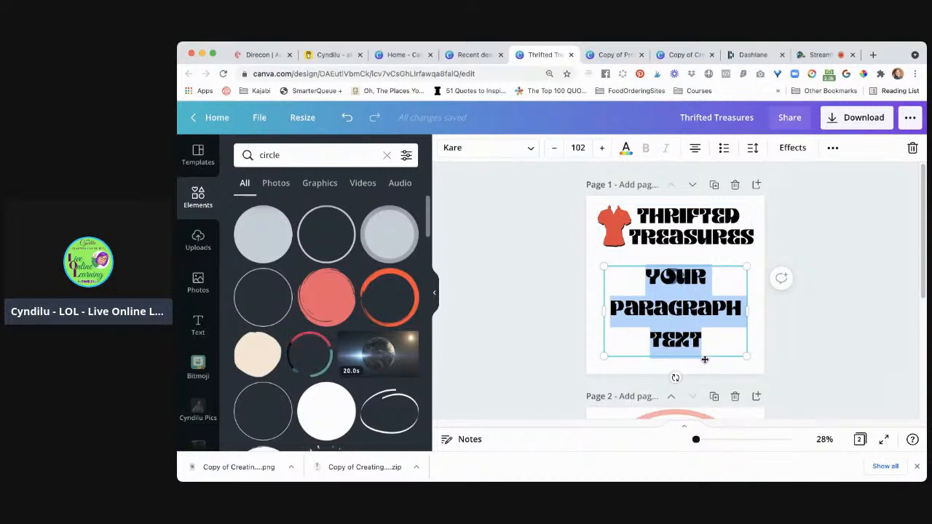
{"action": "left_click_drag", "start_coordinate": [704, 361], "coordinate": [704, 374]}
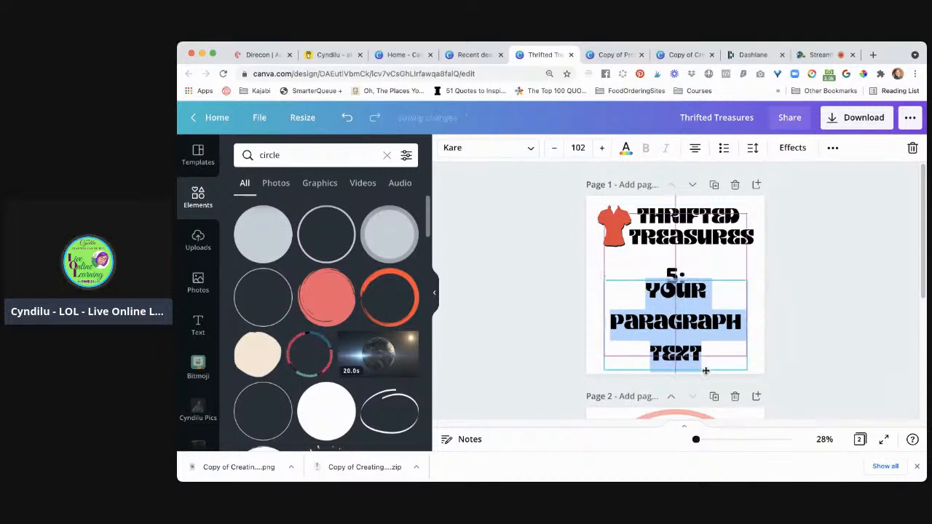
Set the new placeholder text's font to Atma Medium, found through the recent Bengali font search
{"action": "left_click", "coordinate": [674, 275]}
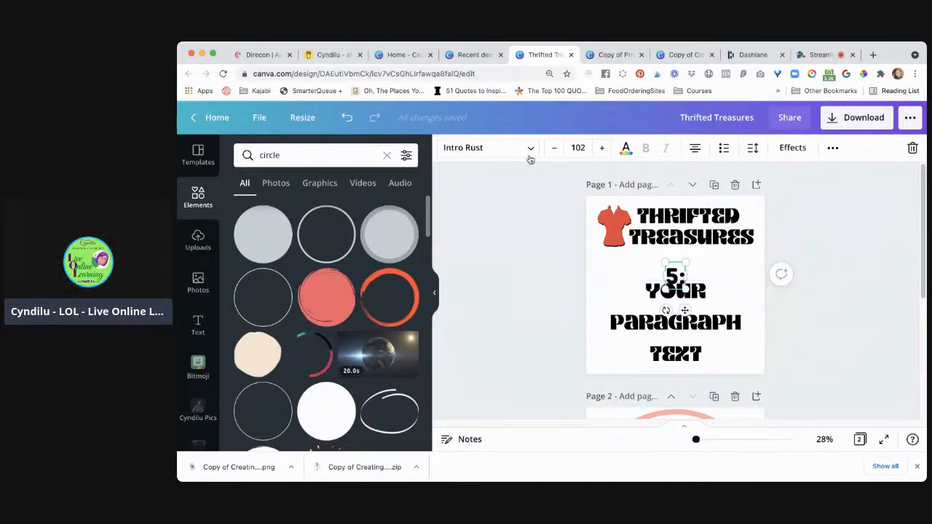
{"action": "left_click", "coordinate": [690, 330]}
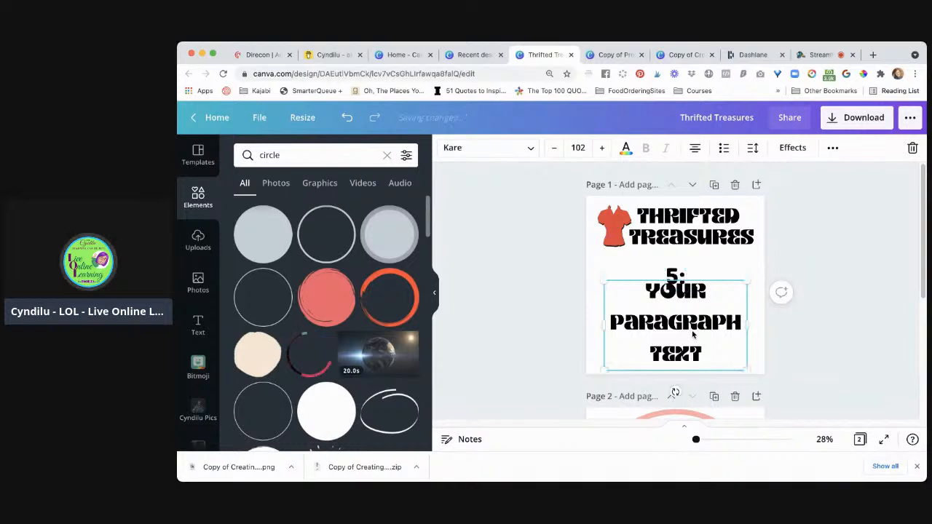
{"action": "left_click", "coordinate": [531, 149]}
{"action": "type", "text": "5"}
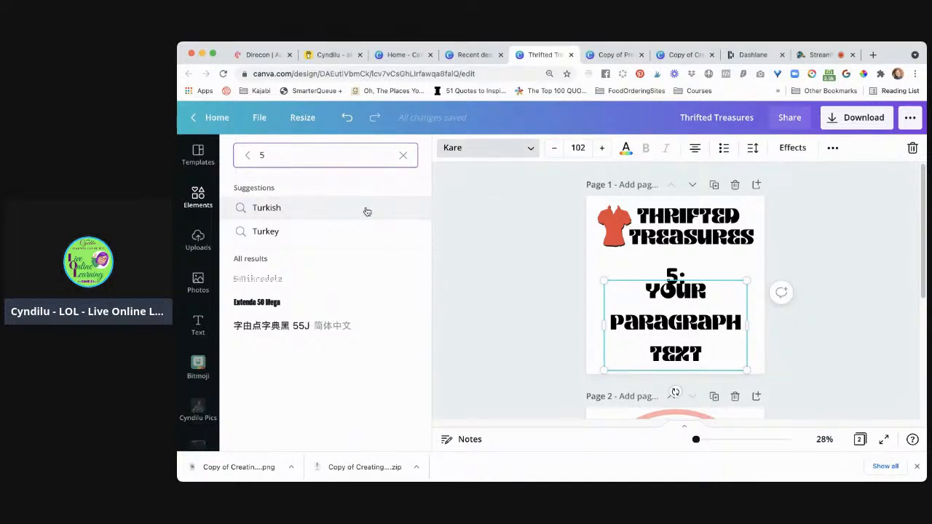
{"action": "left_click", "coordinate": [401, 156]}
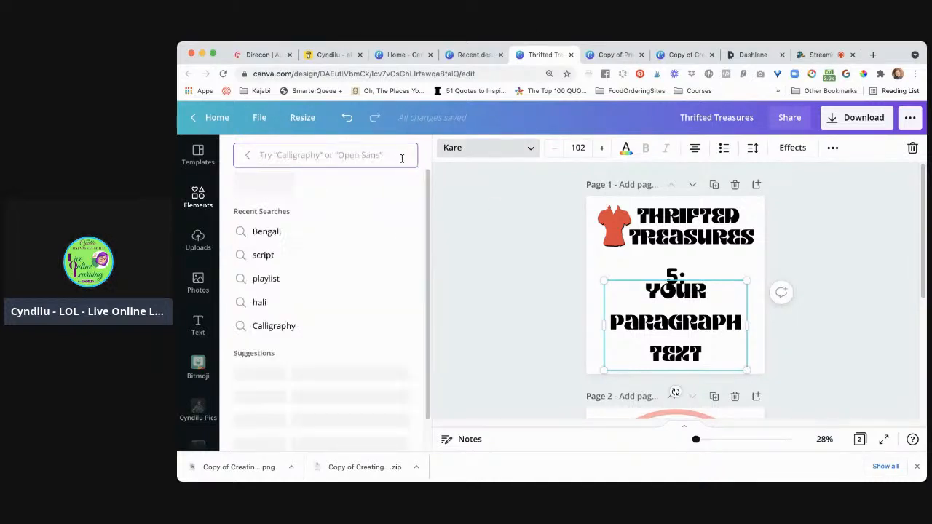
{"action": "left_click", "coordinate": [280, 233]}
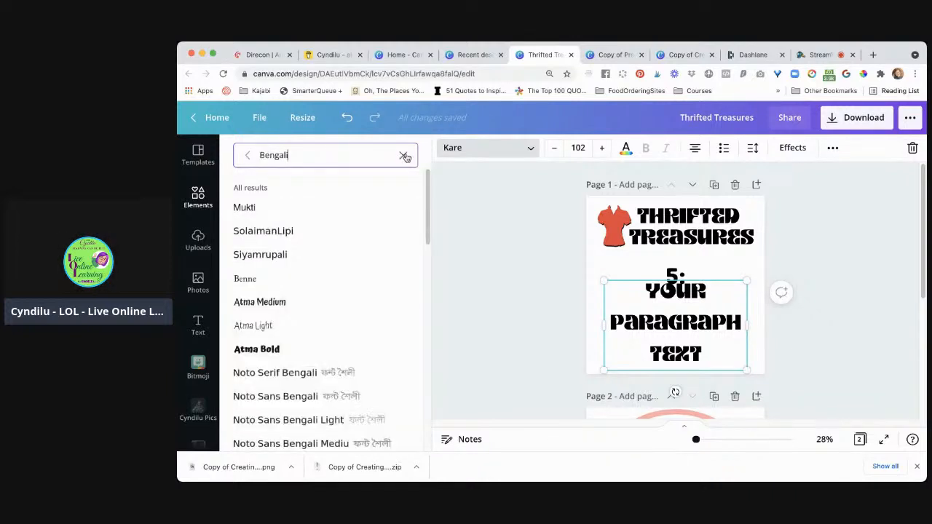
{"action": "left_click", "coordinate": [301, 312]}
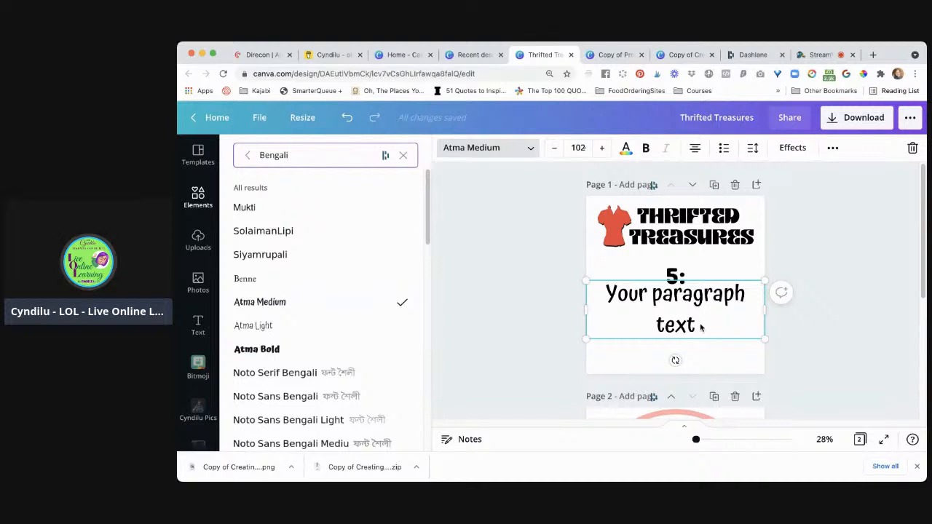
Delete the separate "5:" text on page 1 and replace the Atma Medium placeholder with "5:00 PM PST"
{"action": "left_click", "coordinate": [679, 280]}
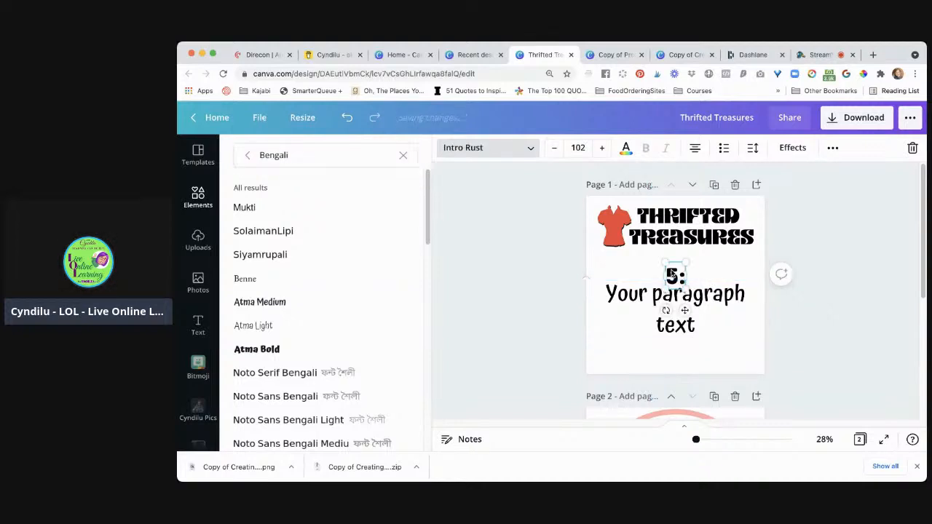
{"action": "key", "text": "Delete"}
{"action": "left_click", "coordinate": [676, 313]}
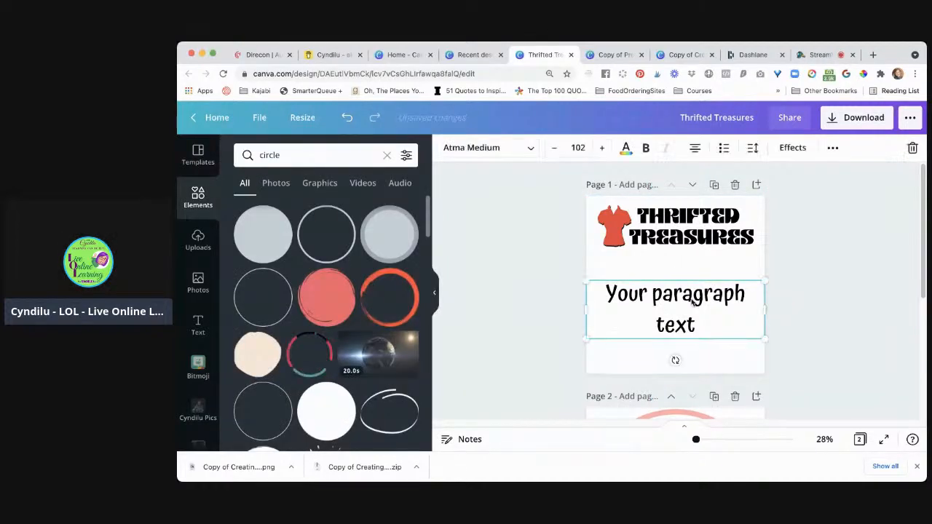
{"action": "double_click", "coordinate": [693, 302]}
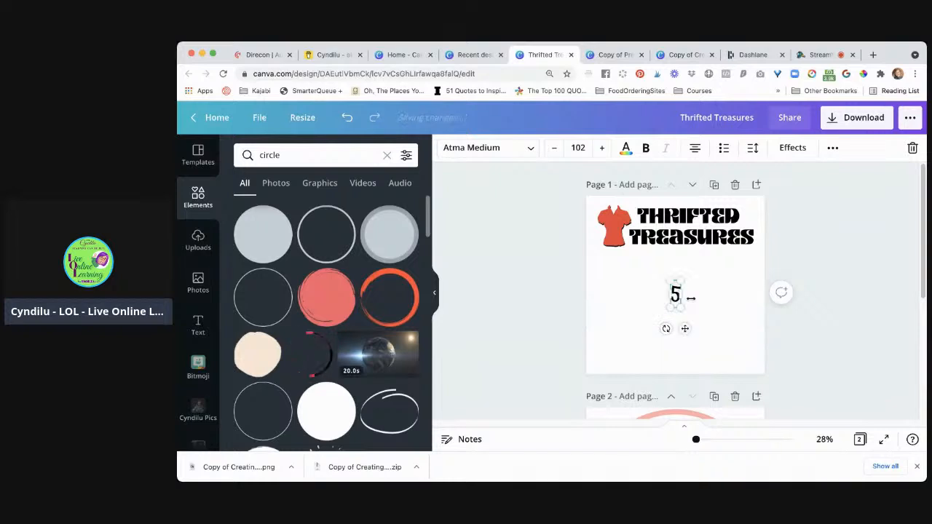
{"action": "type", "text": "5:"}
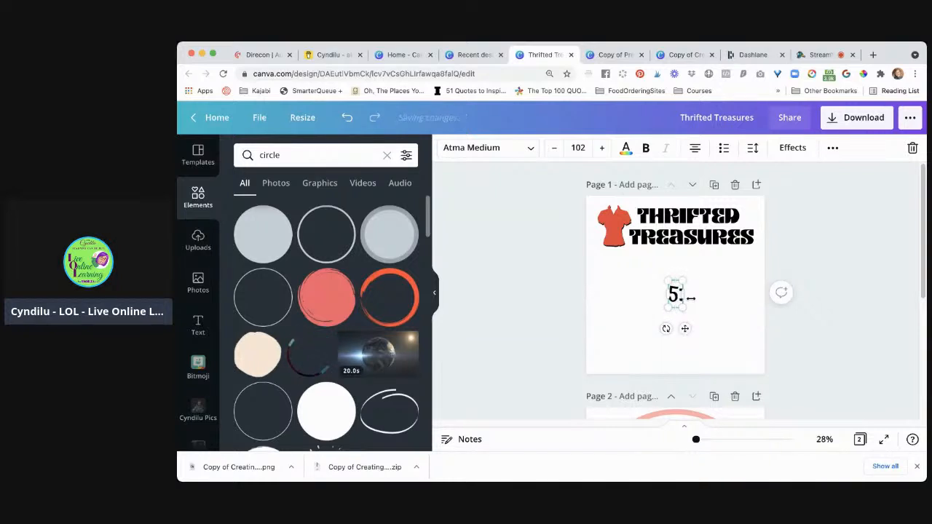
{"action": "type", "text": "00 PM"}
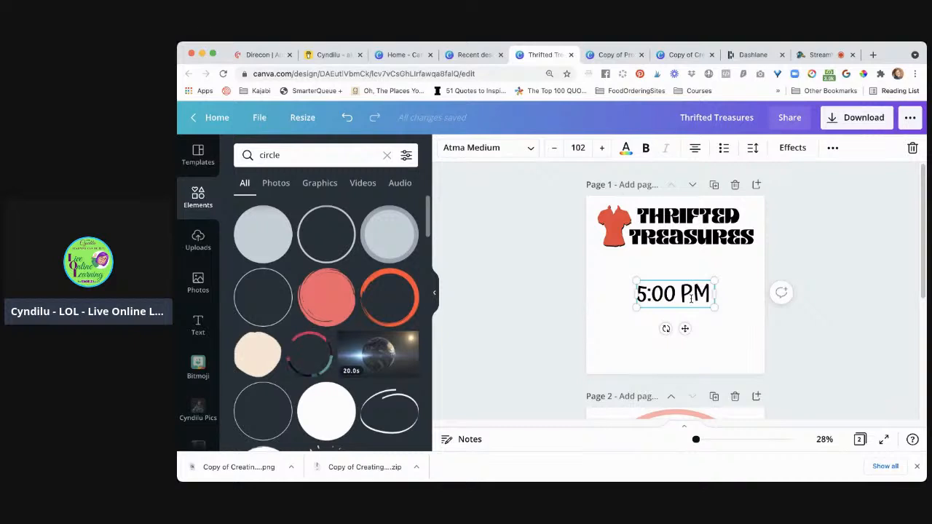
{"action": "type", "text": " PST"}
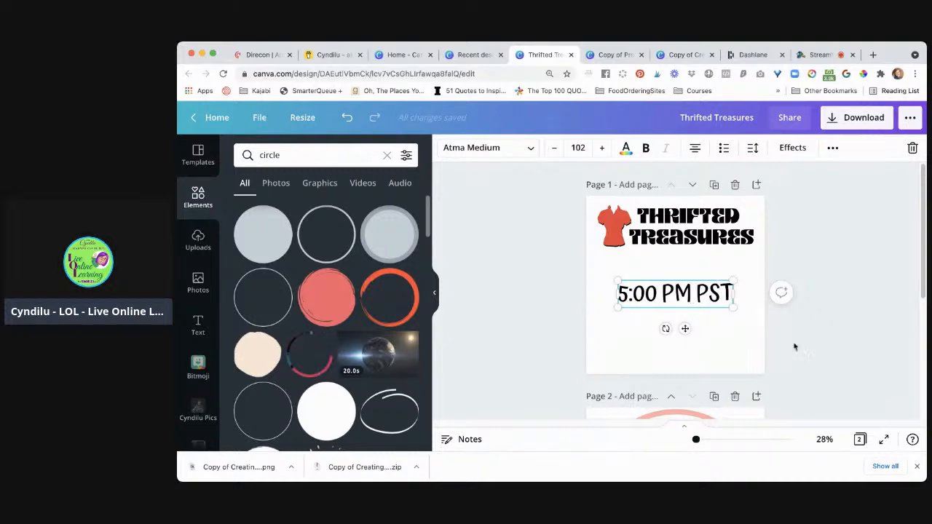
Move the 5:00 PM PST text up to just beneath the Thrifted Treasures title, keeping it horizontally centred
{"action": "left_click", "coordinate": [794, 349]}
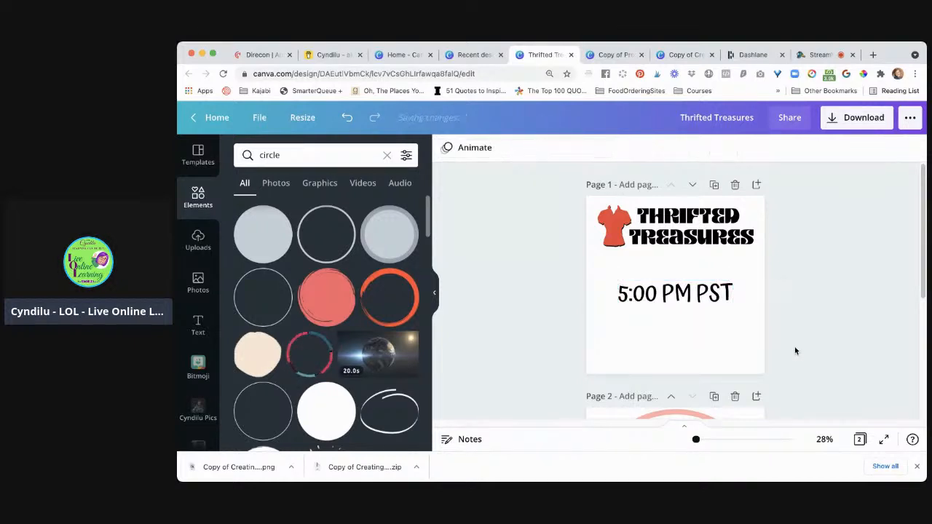
{"action": "left_click", "coordinate": [686, 297]}
{"action": "left_click_drag", "start_coordinate": [686, 297], "coordinate": [684, 278]}
{"action": "left_click", "coordinate": [484, 294]}
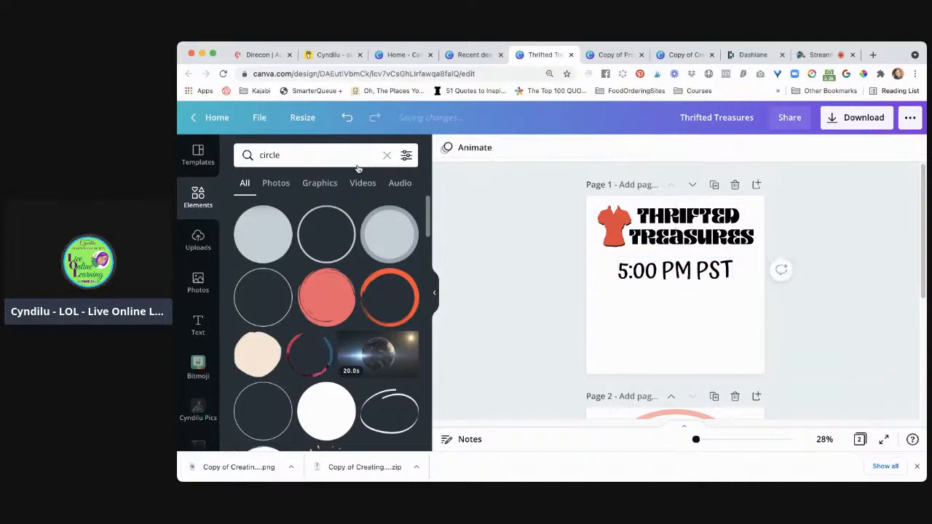
Search the elements for IG and try the Instagram outline icon on page 1, shrunk and placed below the time text
{"action": "left_click", "coordinate": [329, 157]}
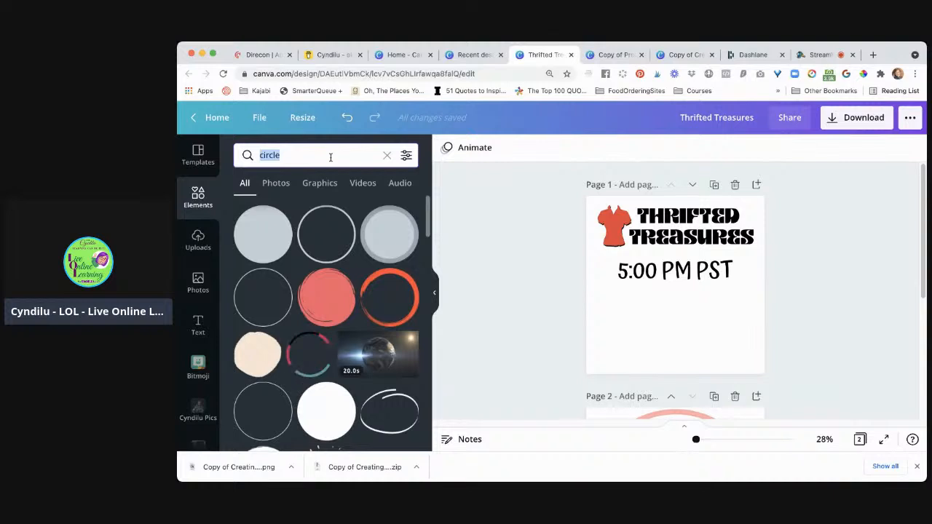
{"action": "type", "text": "IG"}
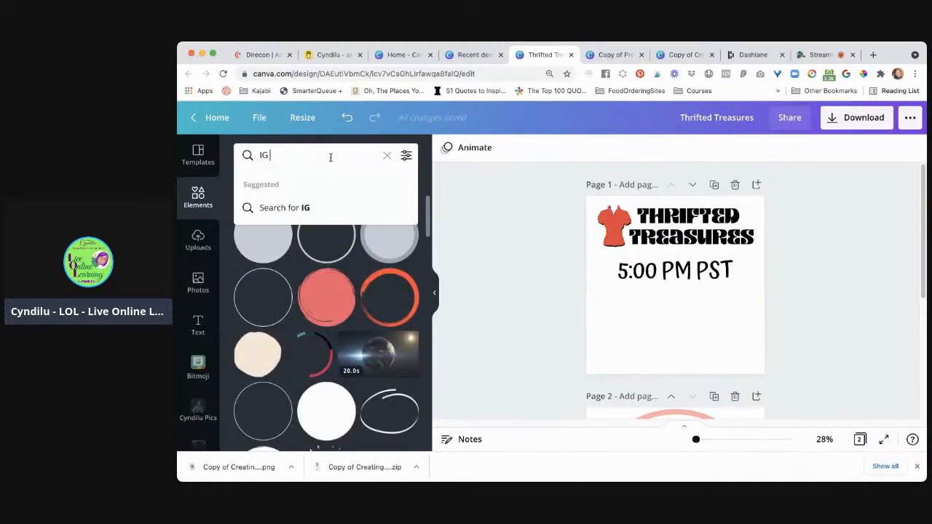
{"action": "key", "text": "Return"}
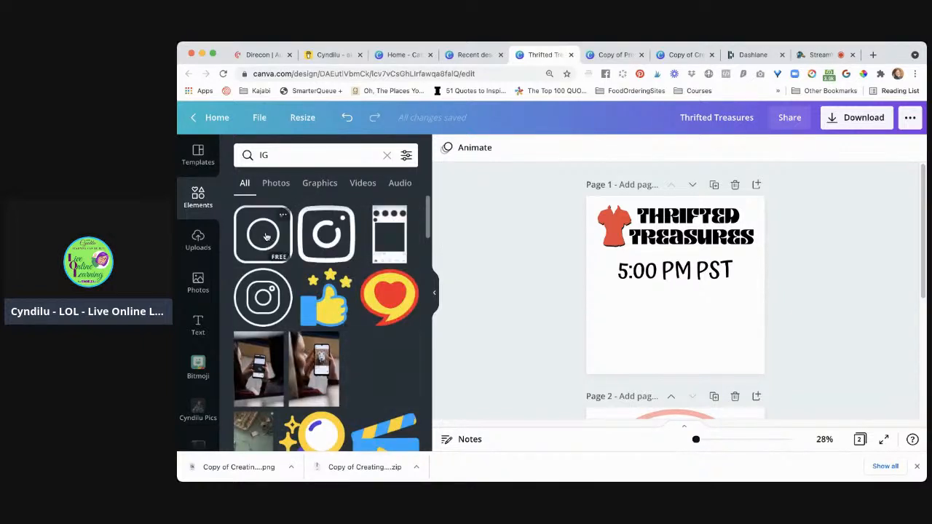
{"action": "left_click", "coordinate": [264, 237]}
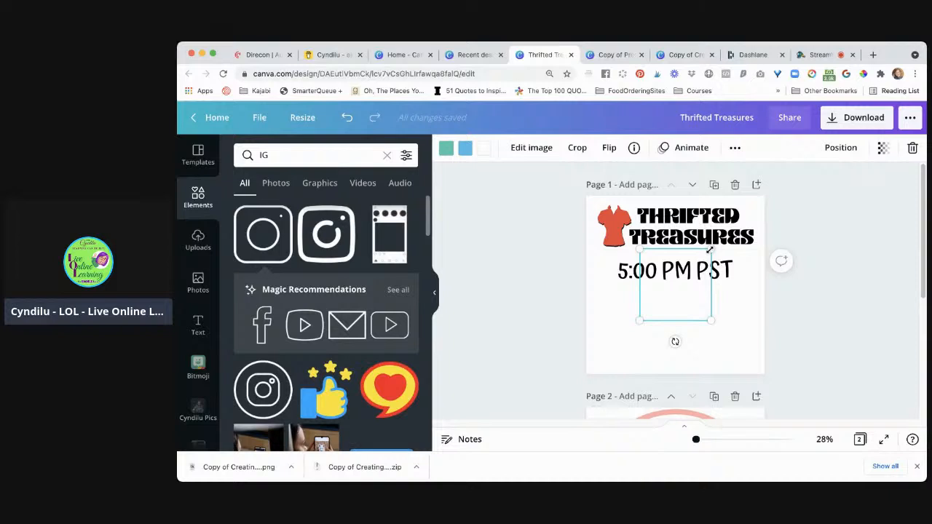
{"action": "left_click_drag", "start_coordinate": [709, 250], "coordinate": [681, 275]}
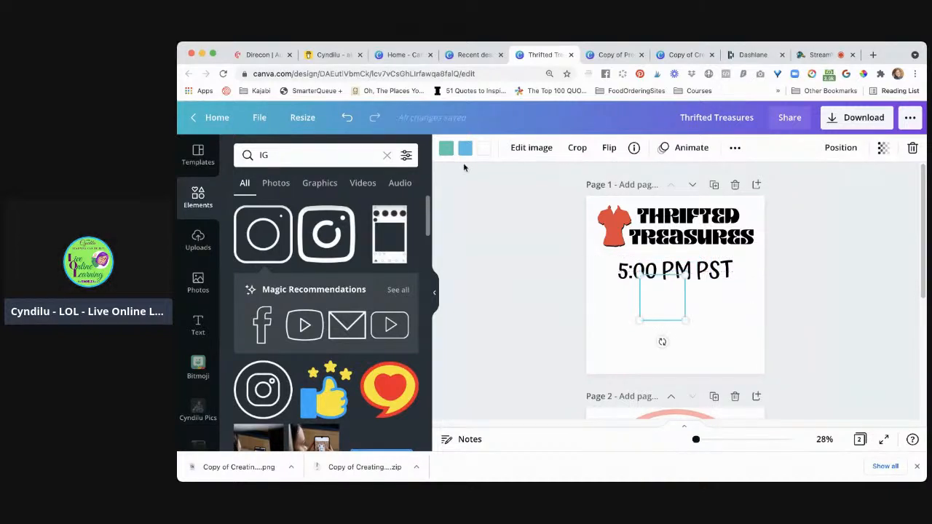
{"action": "left_click", "coordinate": [464, 149]}
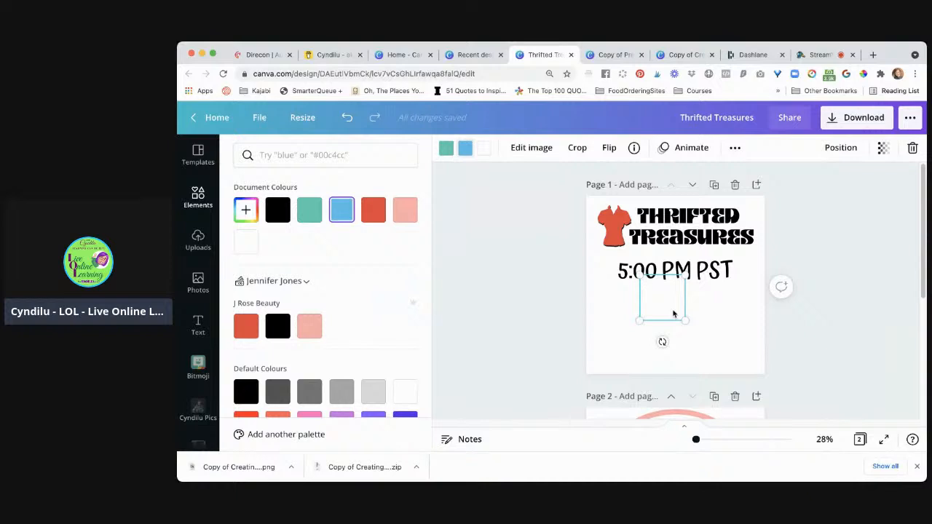
{"action": "left_click_drag", "start_coordinate": [665, 307], "coordinate": [630, 319]}
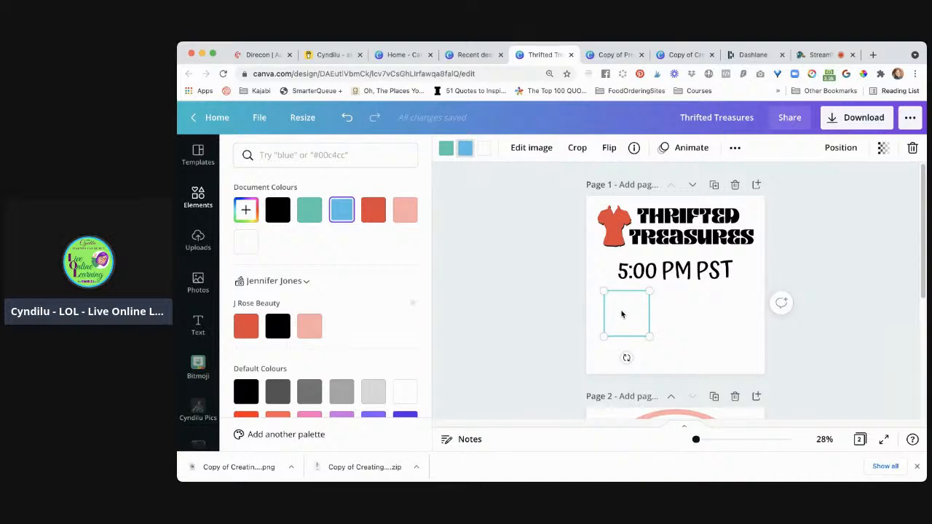
{"action": "key", "text": "Escape"}
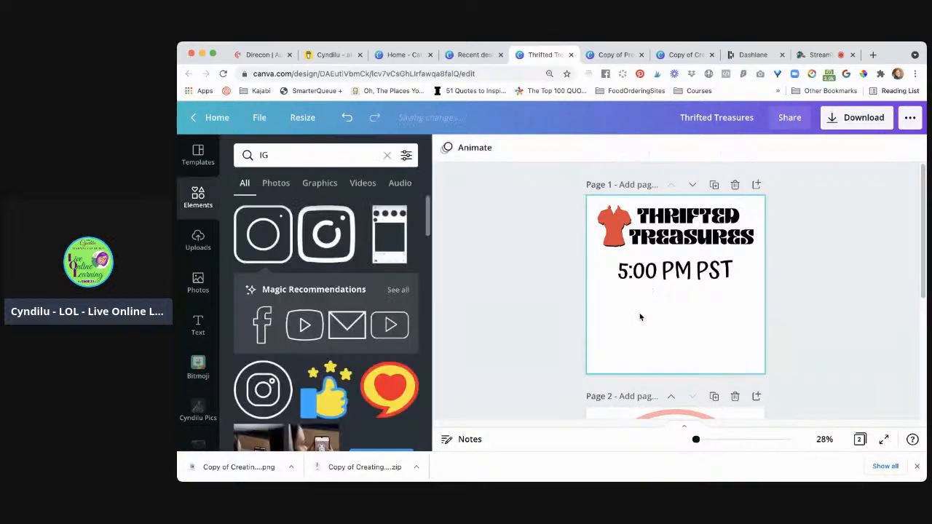
Search the elements for "instagram logo" and add the gradient Instagram logo to the lower-left area of page 1
{"action": "scroll", "coordinate": [364, 284], "scroll_direction": "down", "scroll_amount": 10}
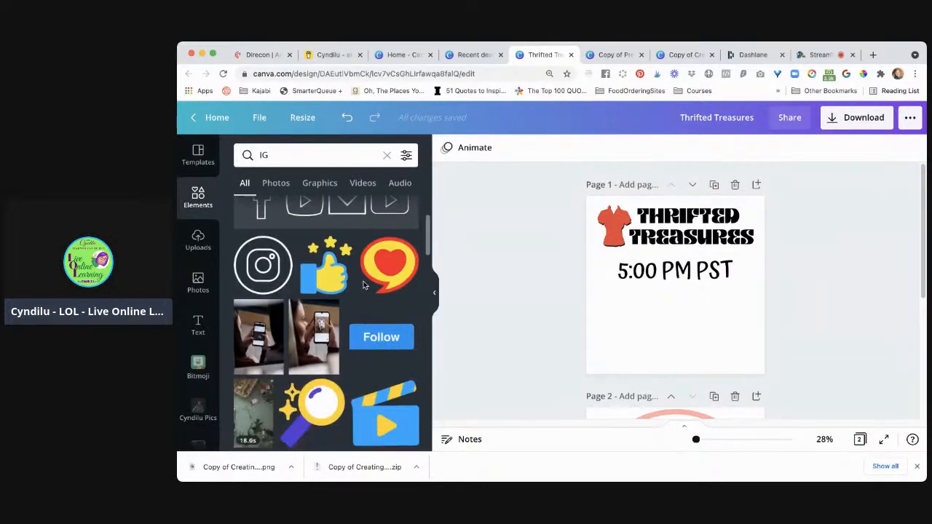
{"action": "scroll", "coordinate": [364, 285], "scroll_direction": "down", "scroll_amount": 10}
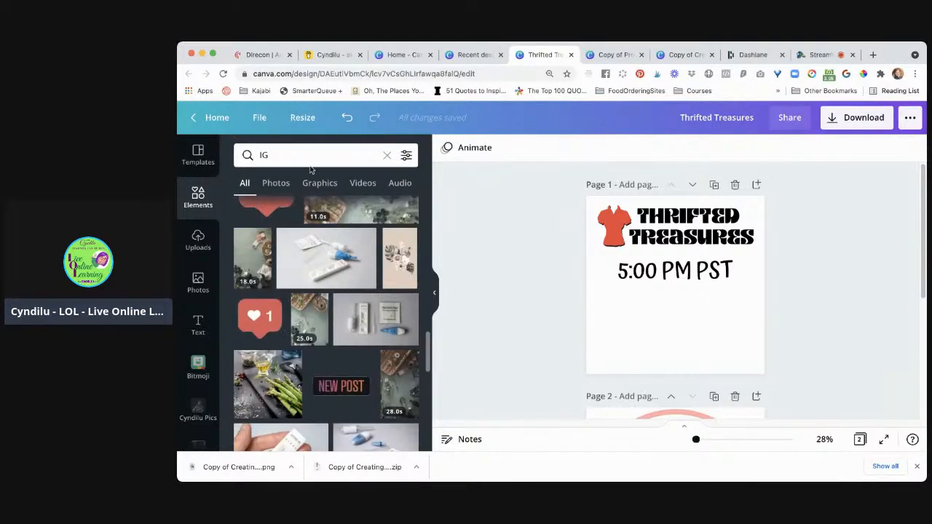
{"action": "left_click", "coordinate": [304, 156]}
{"action": "type", "text": "in"}
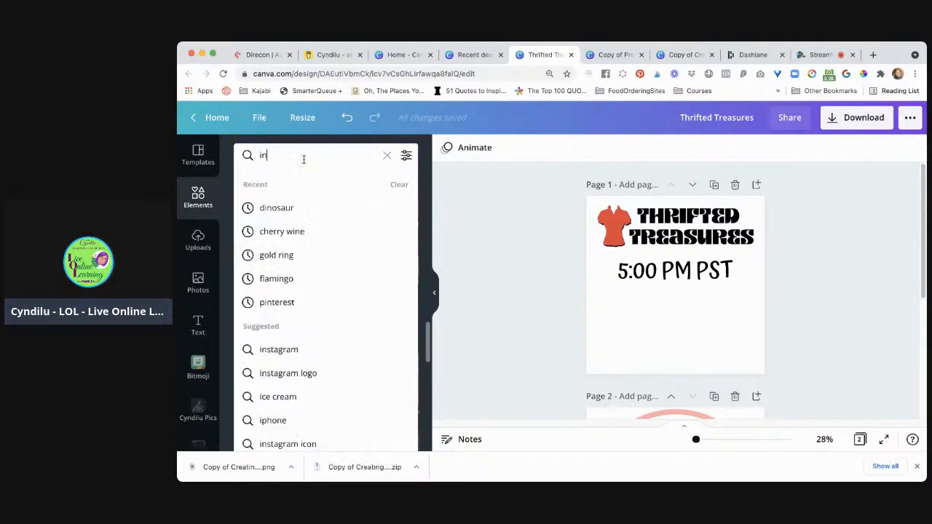
{"action": "type", "text": "stagram "}
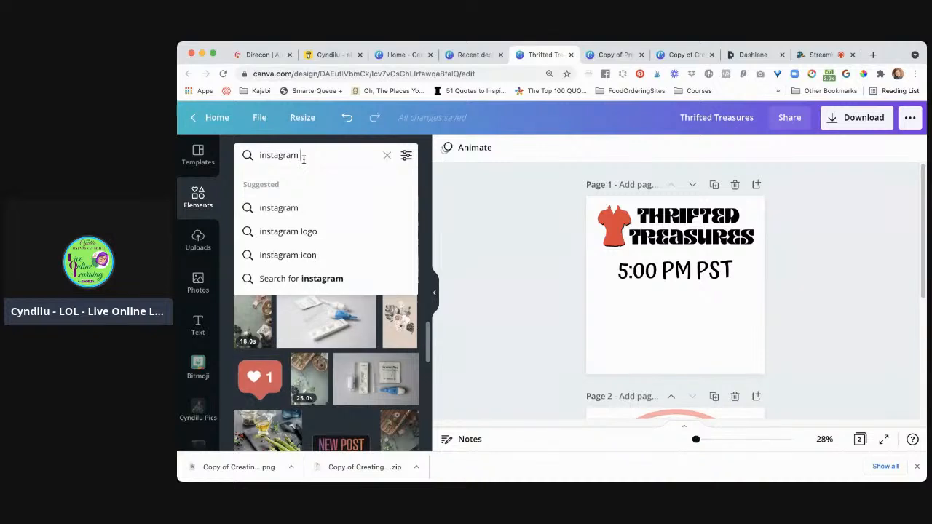
{"action": "type", "text": "logo"}
{"action": "key", "text": "Return"}
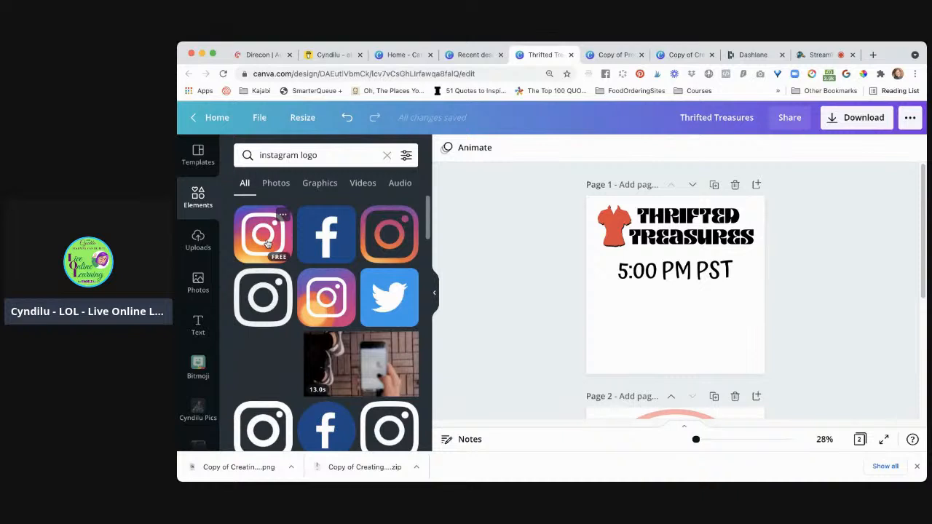
{"action": "left_click", "coordinate": [266, 242]}
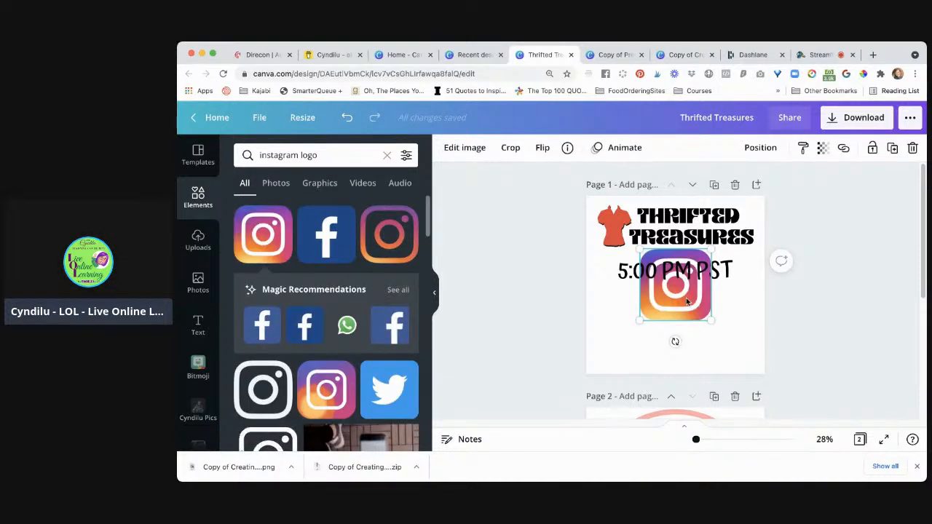
{"action": "left_click_drag", "start_coordinate": [683, 310], "coordinate": [630, 356]}
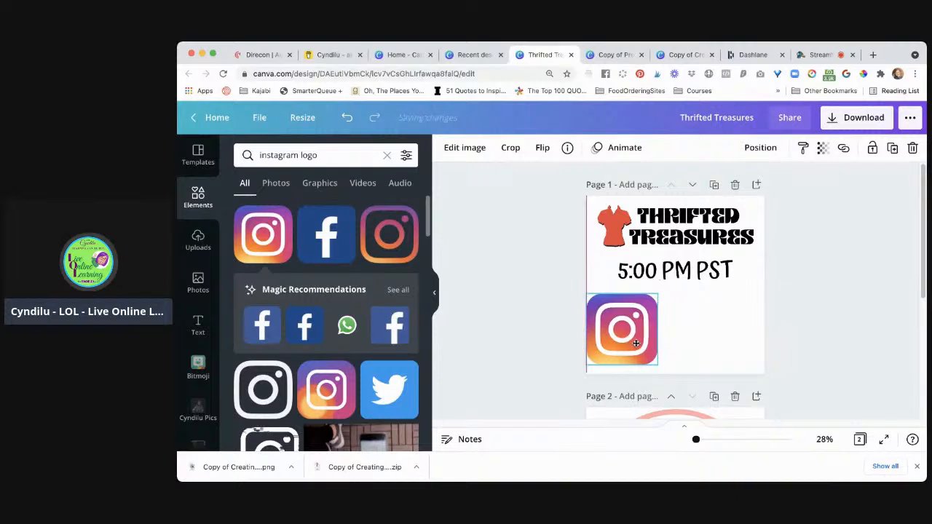
Try the outlined gradient Instagram logo beside the filled one on page 1, and delete it
{"action": "left_click", "coordinate": [394, 241]}
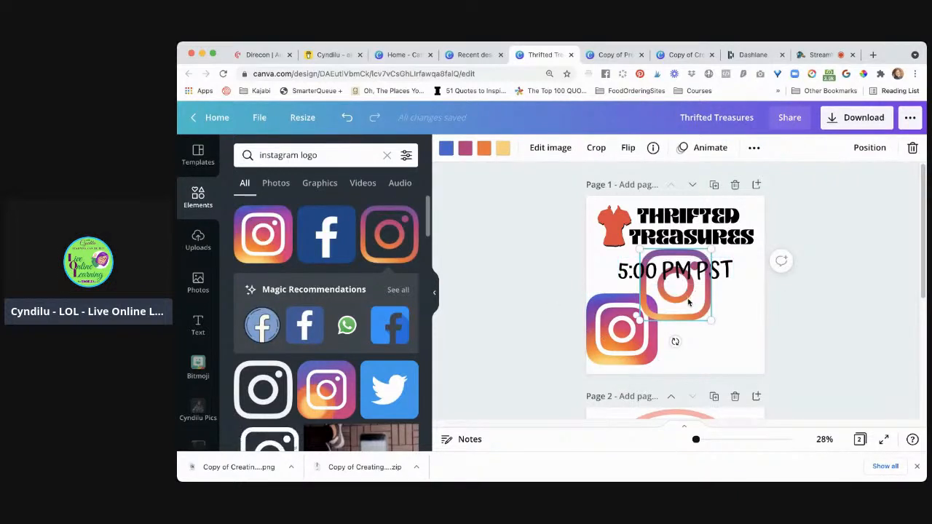
{"action": "left_click_drag", "start_coordinate": [687, 305], "coordinate": [723, 344]}
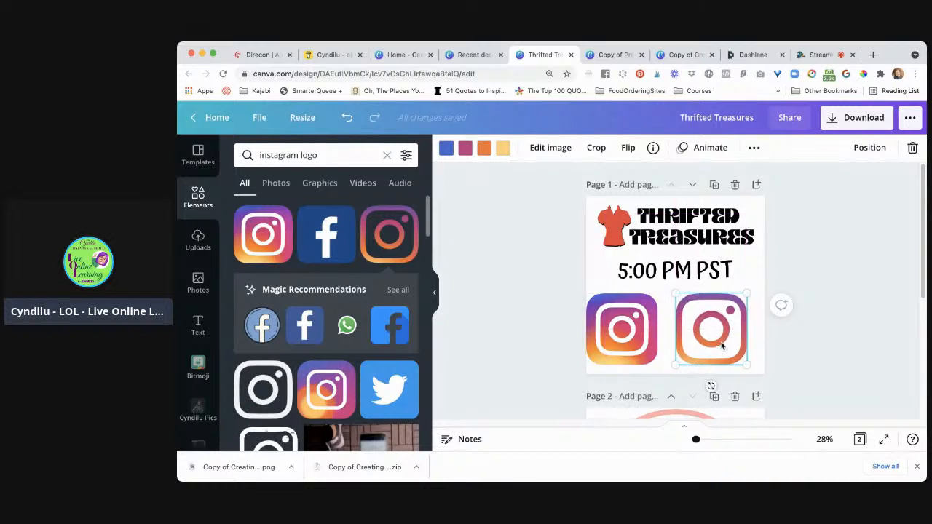
{"action": "key", "text": "Delete"}
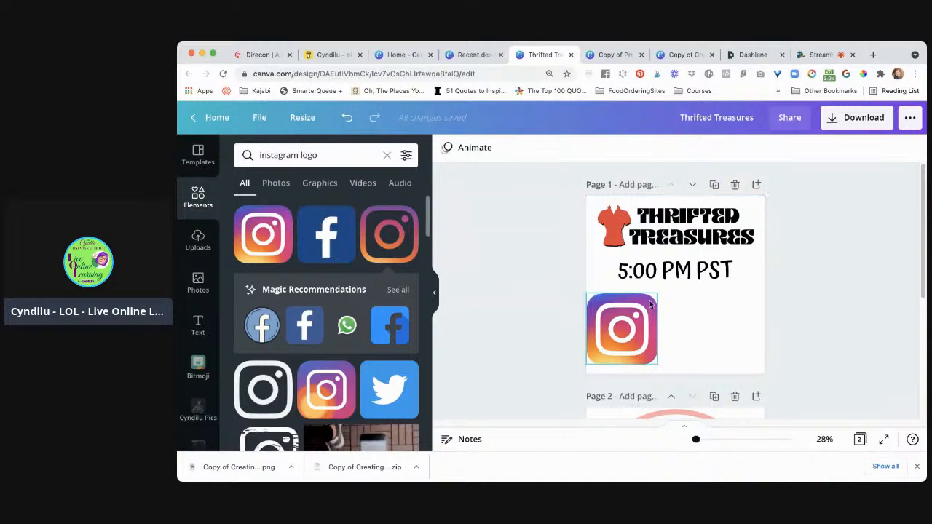
Shrink the gradient Instagram logo and place it just beneath the start of the 5:00 PM PST text
{"action": "left_click", "coordinate": [657, 295]}
{"action": "left_click_drag", "start_coordinate": [651, 300], "coordinate": [632, 314]}
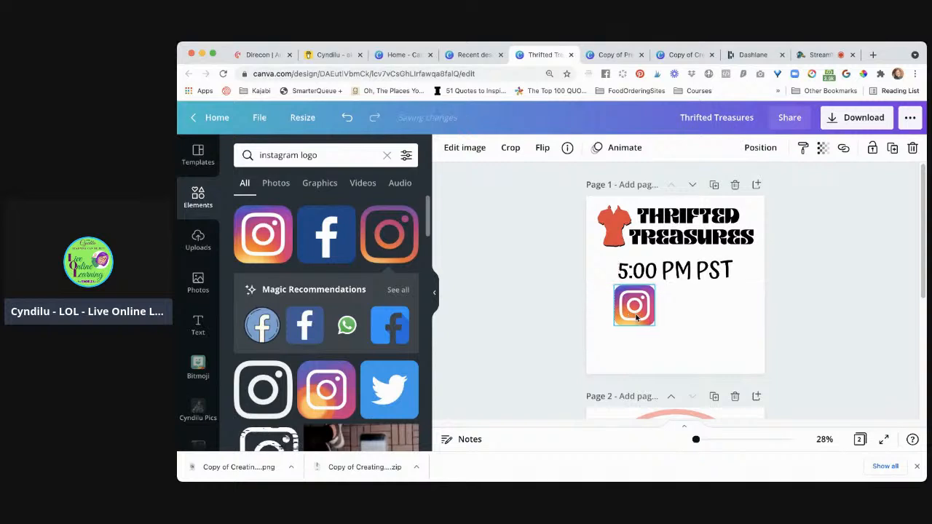
Search the elements for LIVE and place the red LIVE video-camera graphic to the right of the Instagram logo, matching its height
{"action": "triple_click", "coordinate": [348, 159]}
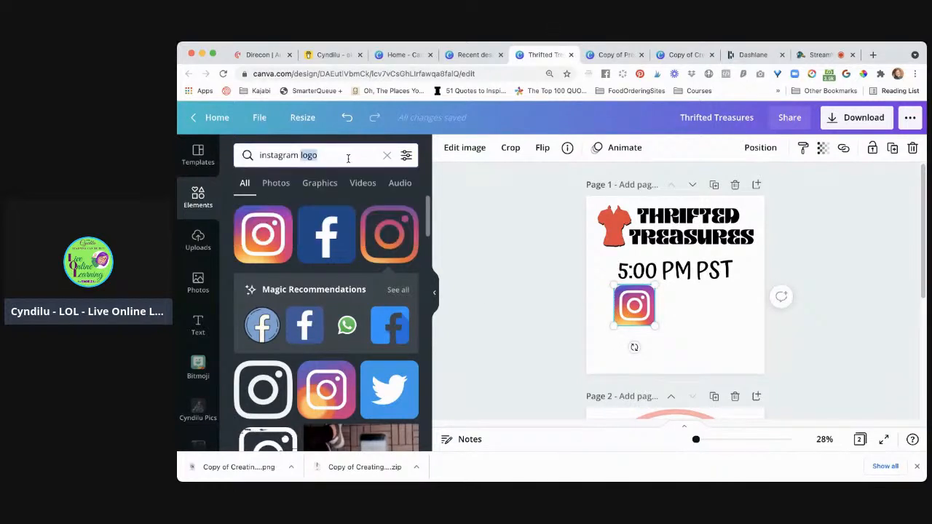
{"action": "type", "text": "LIVE"}
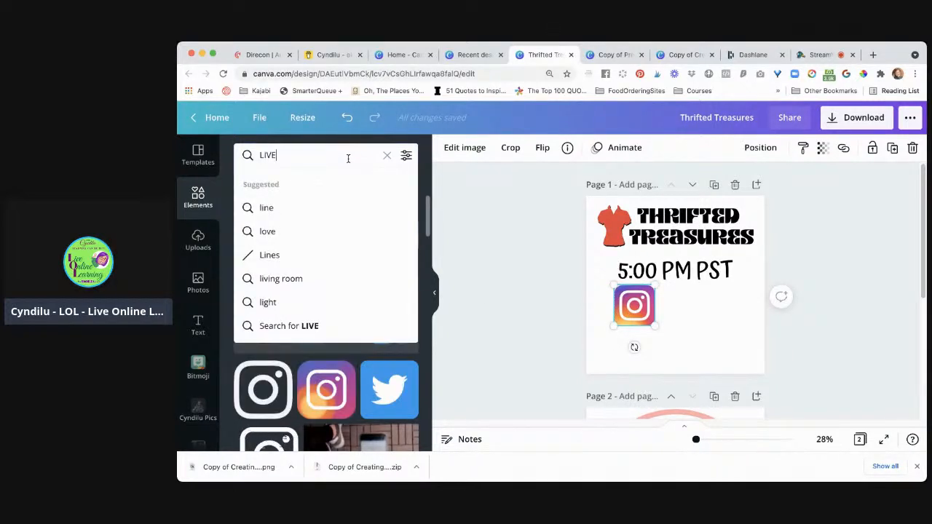
{"action": "key", "text": "Return"}
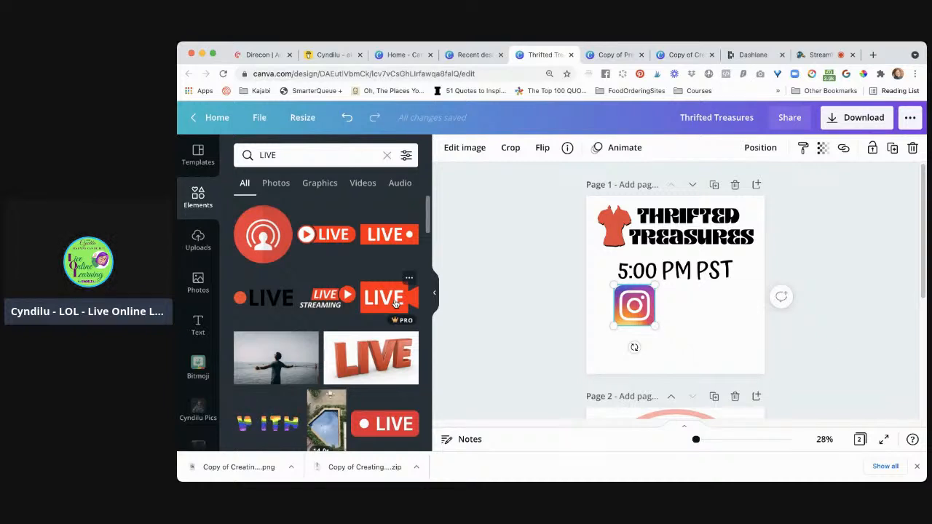
{"action": "scroll", "coordinate": [397, 313], "scroll_direction": "down", "scroll_amount": 4}
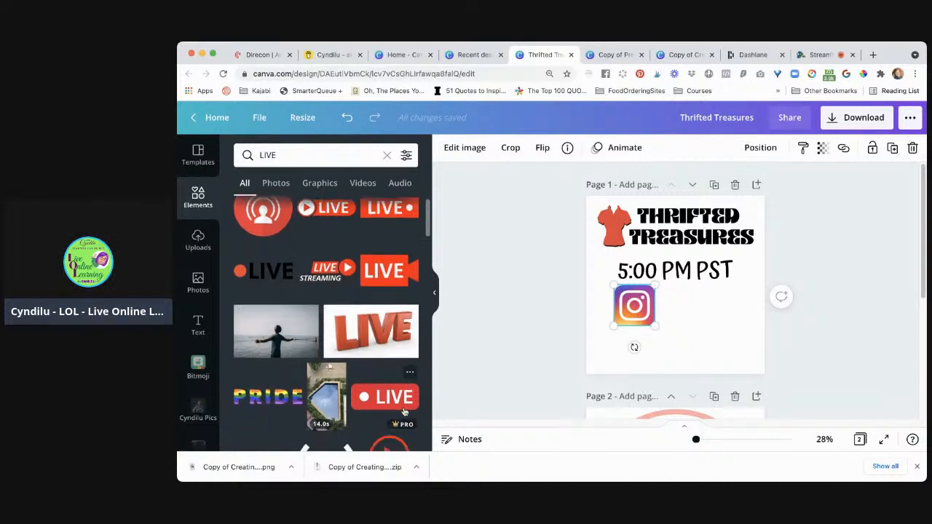
{"action": "scroll", "coordinate": [404, 412], "scroll_direction": "up", "scroll_amount": 3}
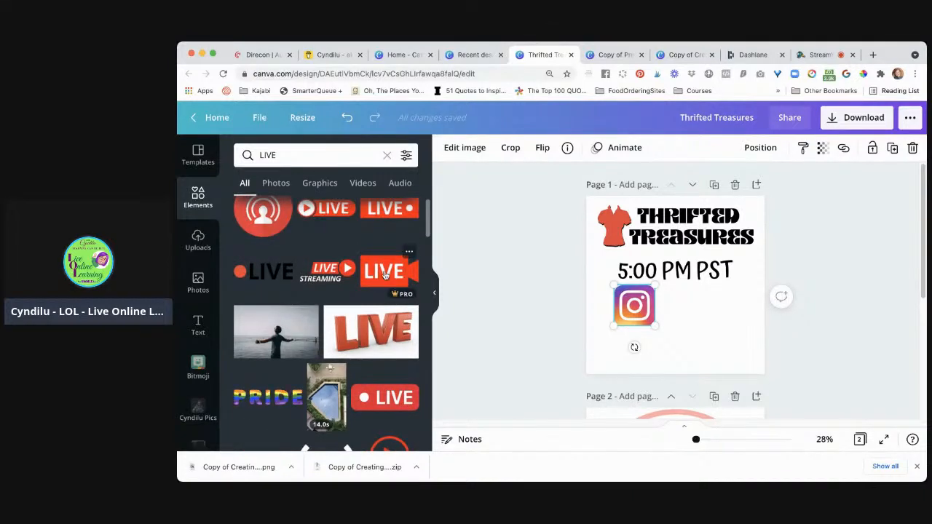
{"action": "left_click_drag", "start_coordinate": [384, 273], "coordinate": [707, 310]}
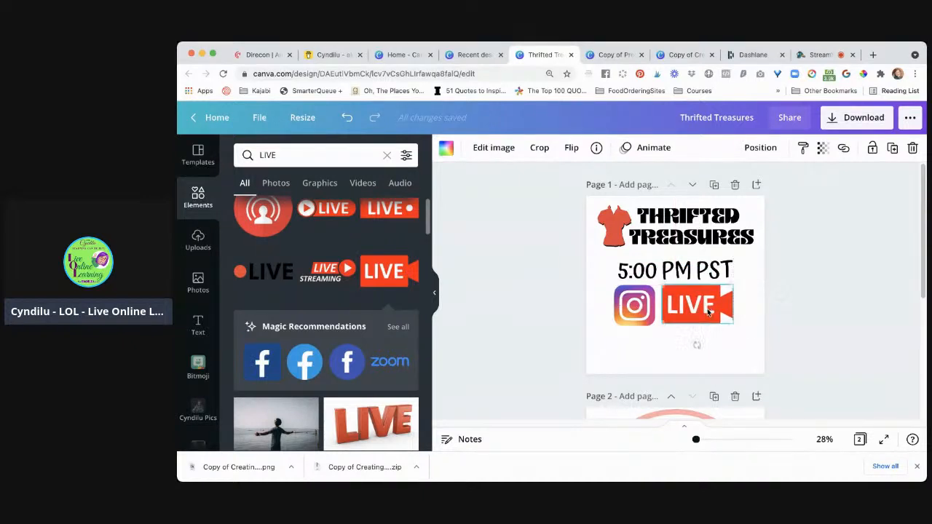
Close the gap between the Instagram logo and LIVE graphic, shrink both together, and move them to the left beneath the title
{"action": "left_click", "coordinate": [628, 305]}
{"action": "left_click_drag", "start_coordinate": [627, 304], "coordinate": [628, 302]}
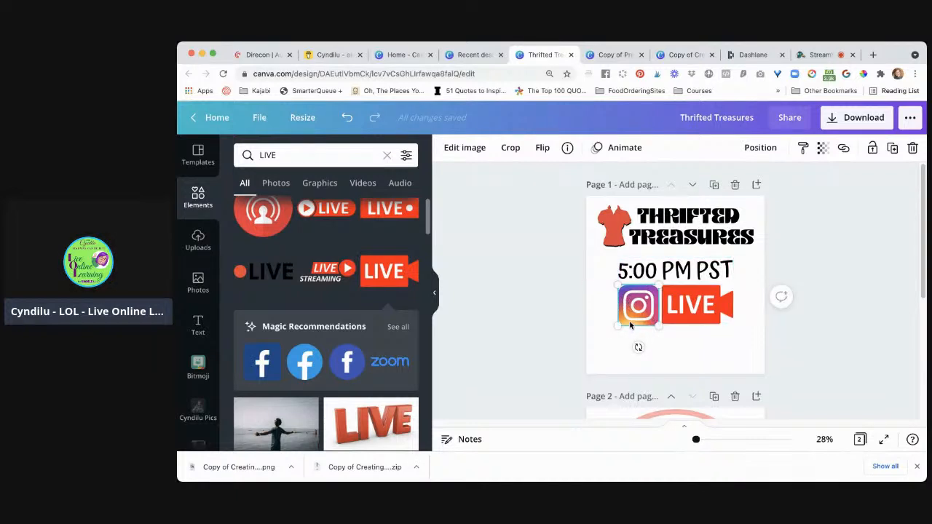
{"action": "left_click", "coordinate": [675, 309], "text": "shift"}
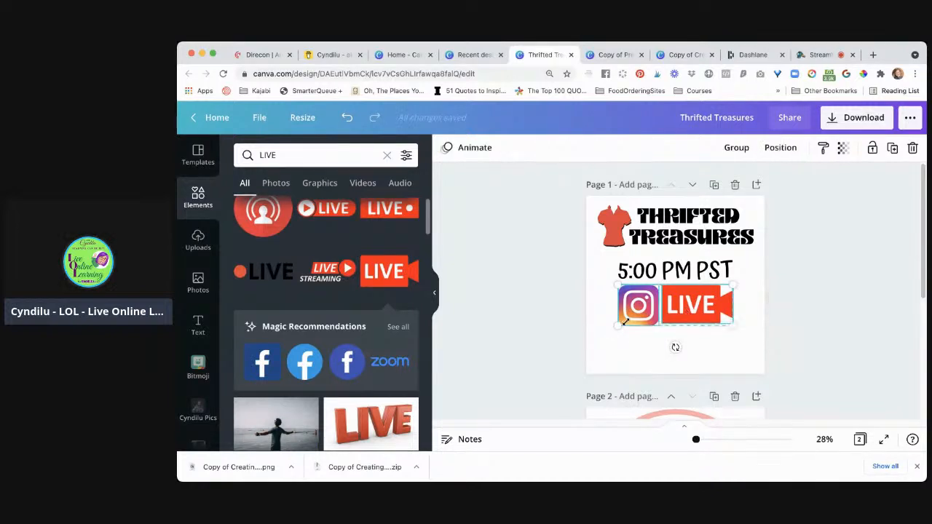
{"action": "left_click_drag", "start_coordinate": [616, 328], "coordinate": [630, 271]}
Shorten the time text to "5PM PST" and position it just right of the LIVE graphic
{"action": "left_click_drag", "start_coordinate": [695, 273], "coordinate": [712, 272]}
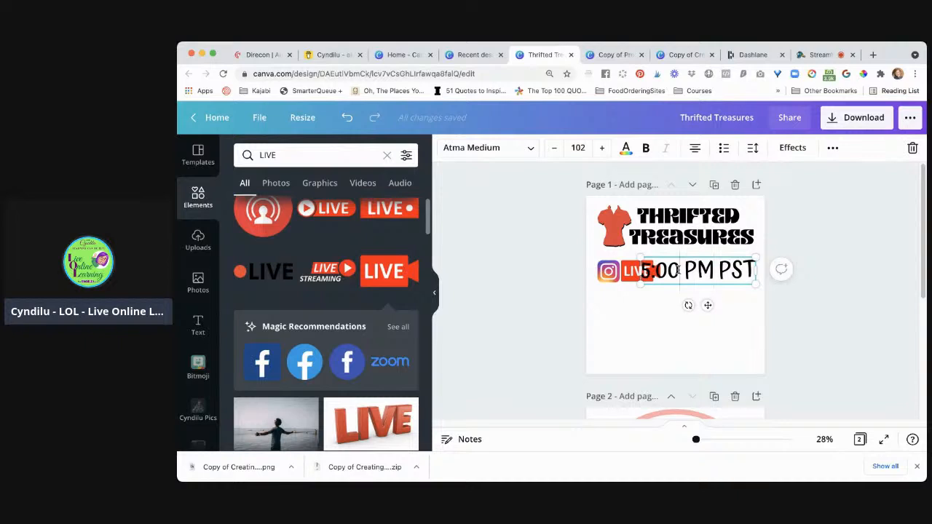
{"action": "key", "text": "BackSpace"}
{"action": "key", "text": "BackSpace"}
{"action": "key", "text": "BackSpace"}
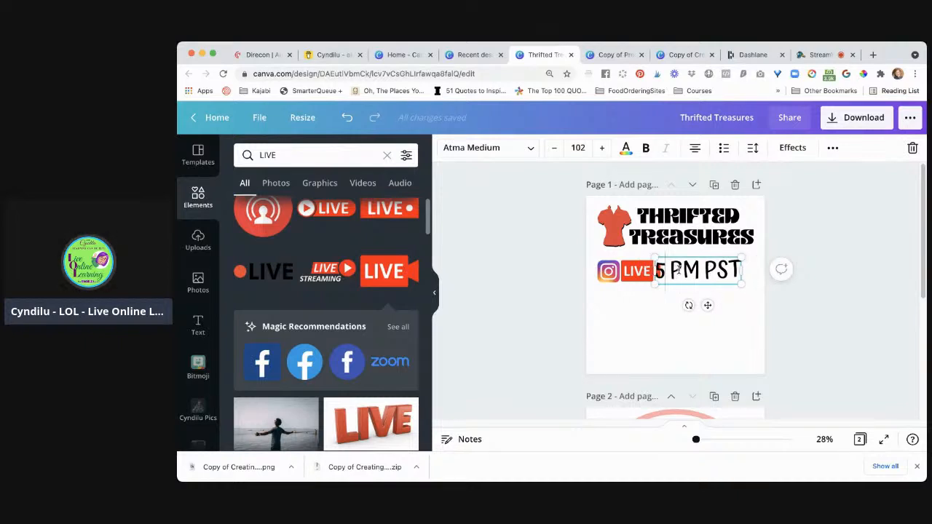
{"action": "key", "text": "Delete"}
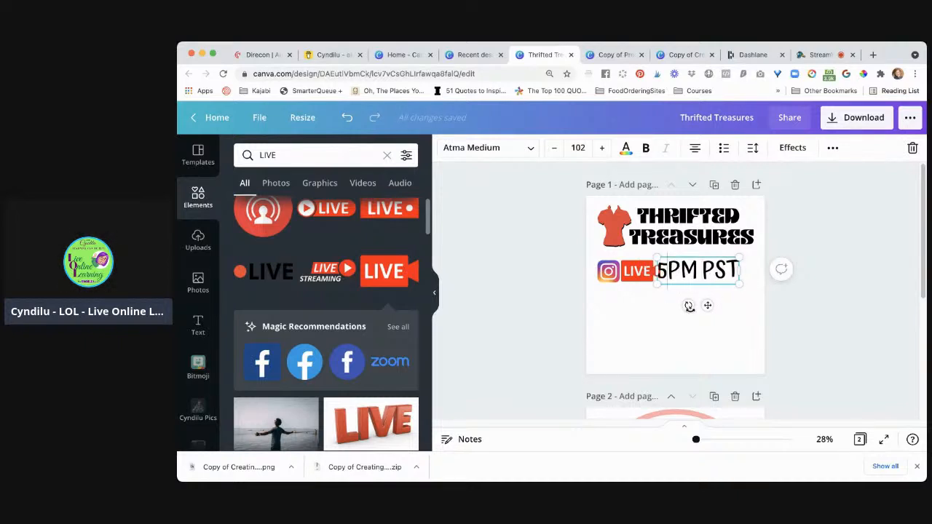
{"action": "left_click", "coordinate": [671, 315]}
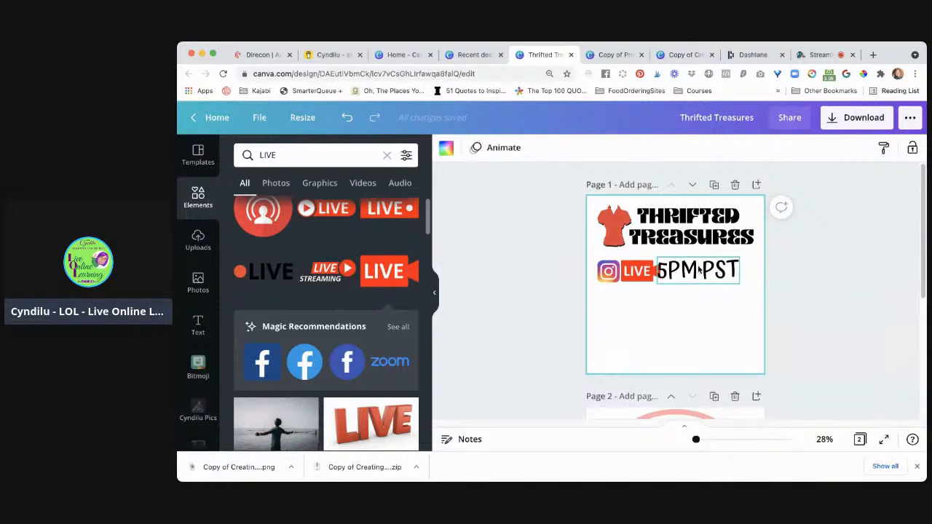
{"action": "left_click_drag", "start_coordinate": [700, 269], "coordinate": [708, 268]}
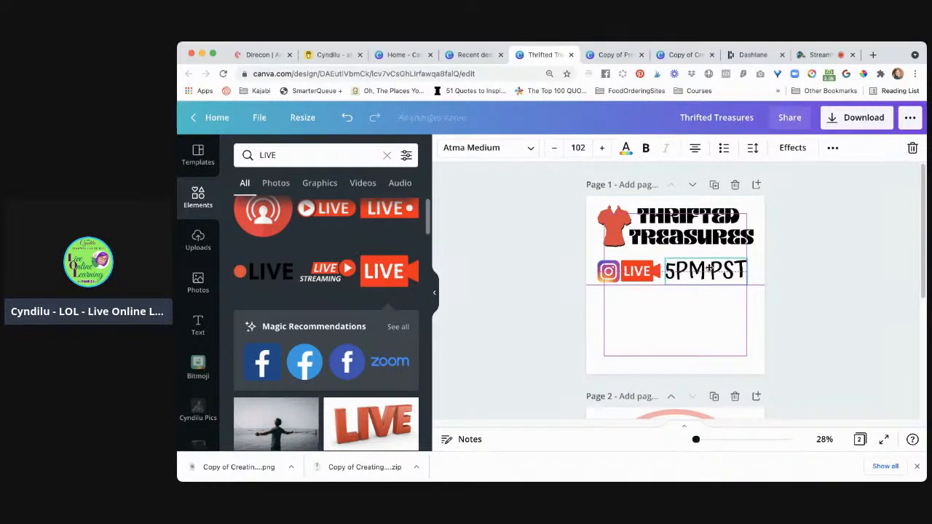
Change the 5PM PST text's font to Noto Sans Bengali Bold and nudge the text slightly right, clear of the LIVE graphic
{"action": "left_click", "coordinate": [474, 150]}
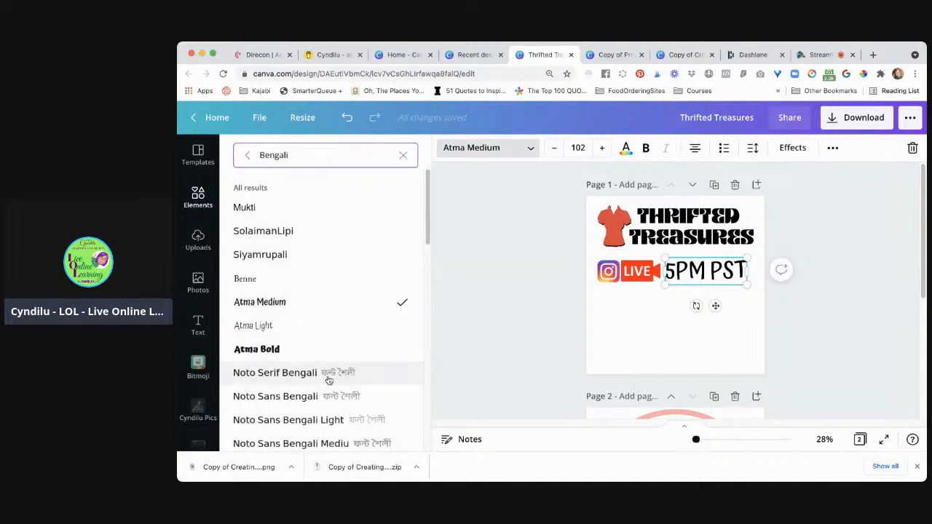
{"action": "scroll", "coordinate": [327, 379], "scroll_direction": "down", "scroll_amount": 5}
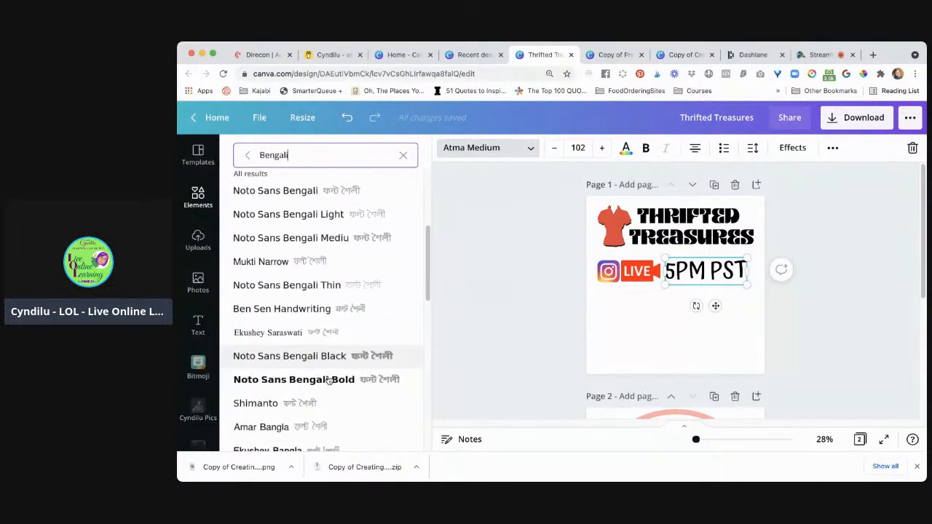
{"action": "scroll", "coordinate": [328, 380], "scroll_direction": "down", "scroll_amount": 1}
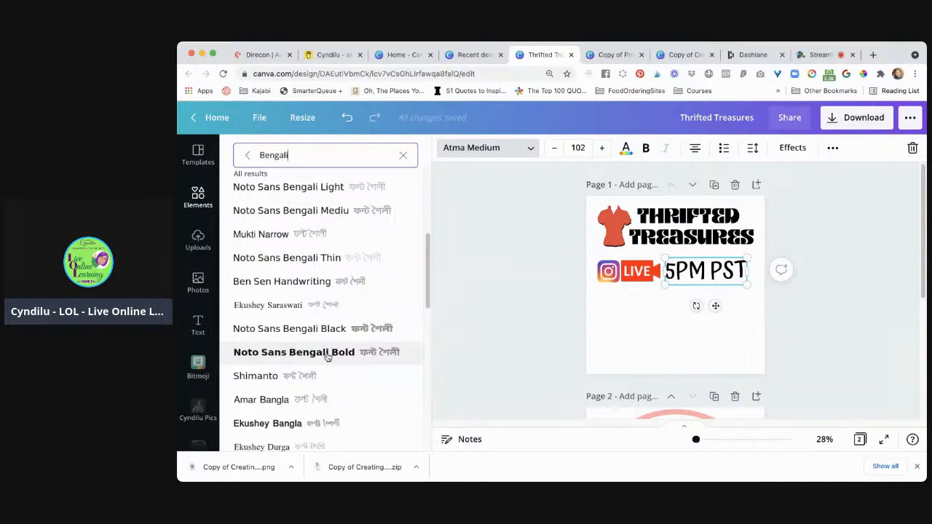
{"action": "left_click", "coordinate": [325, 355]}
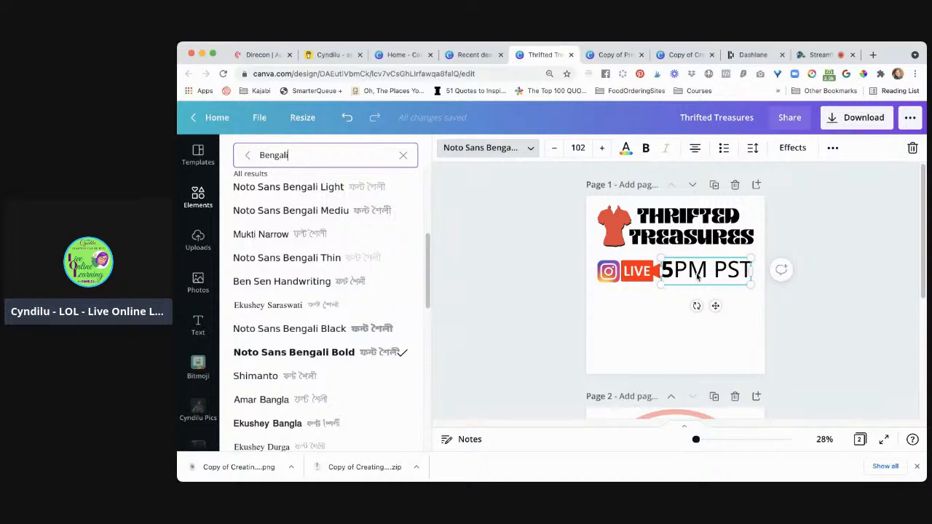
{"action": "left_click_drag", "start_coordinate": [701, 276], "coordinate": [701, 274]}
{"action": "left_click", "coordinate": [542, 281]}
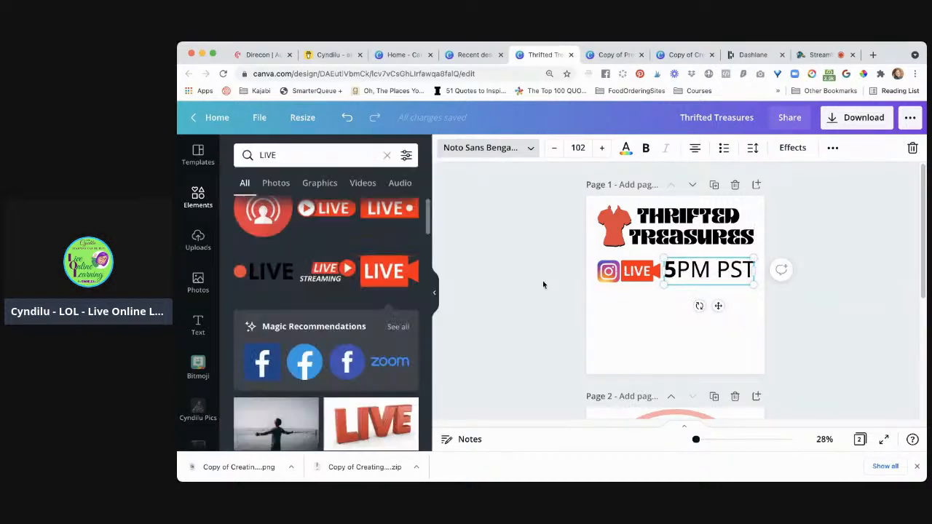
{"action": "left_click", "coordinate": [621, 328]}
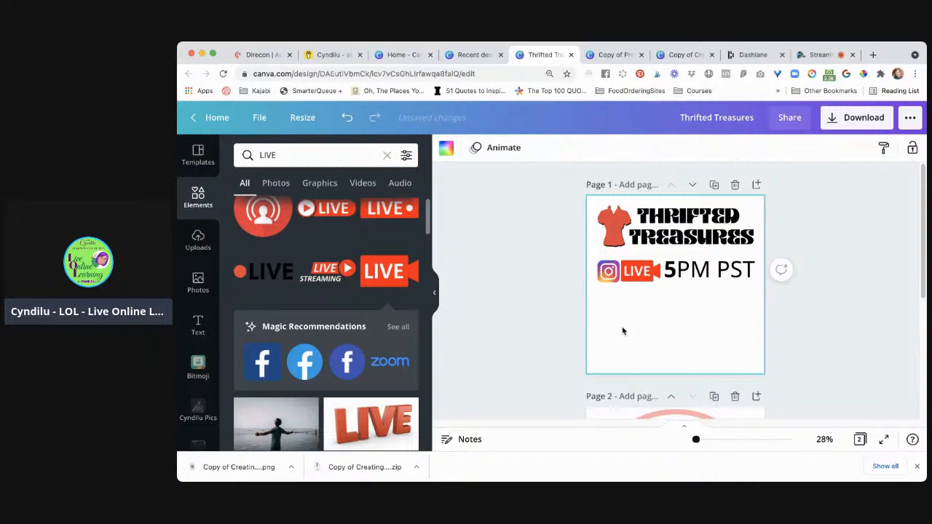
Replace PM with lowercase "p.m." in the time text so it reads "5p.m. PST"
{"action": "left_click", "coordinate": [702, 275]}
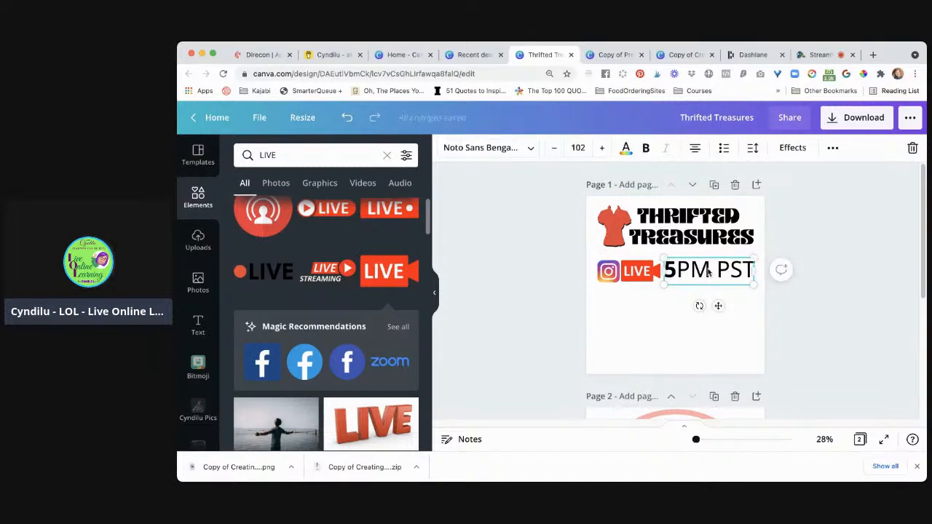
{"action": "left_click", "coordinate": [707, 272]}
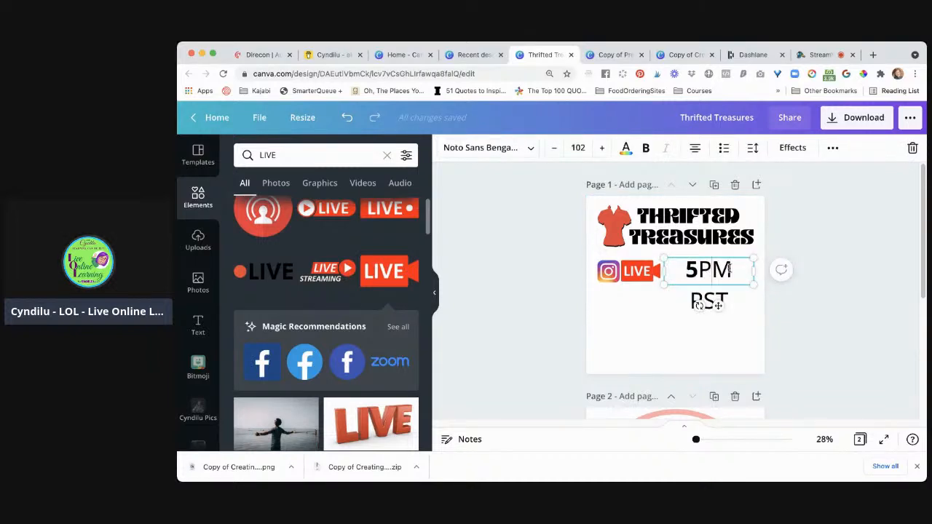
{"action": "key", "text": "BackSpace"}
{"action": "key", "text": "BackSpace"}
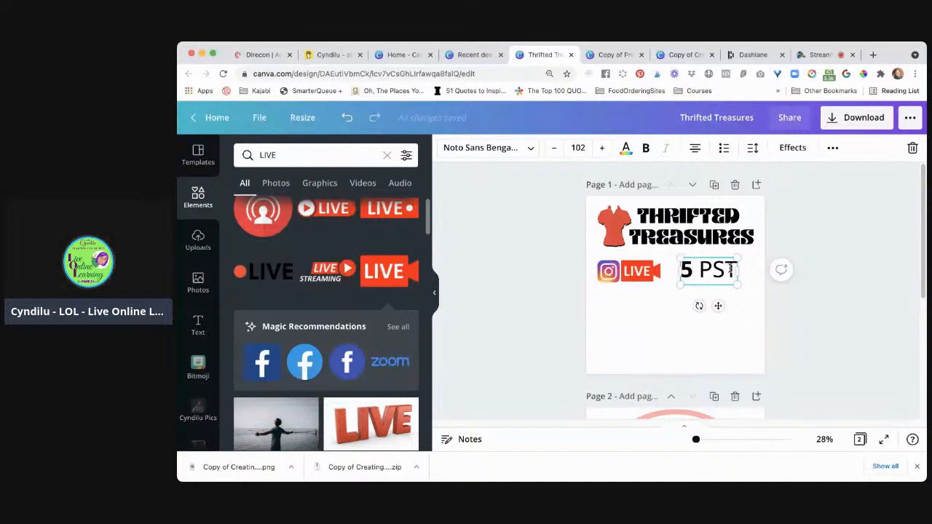
{"action": "type", "text": "p."}
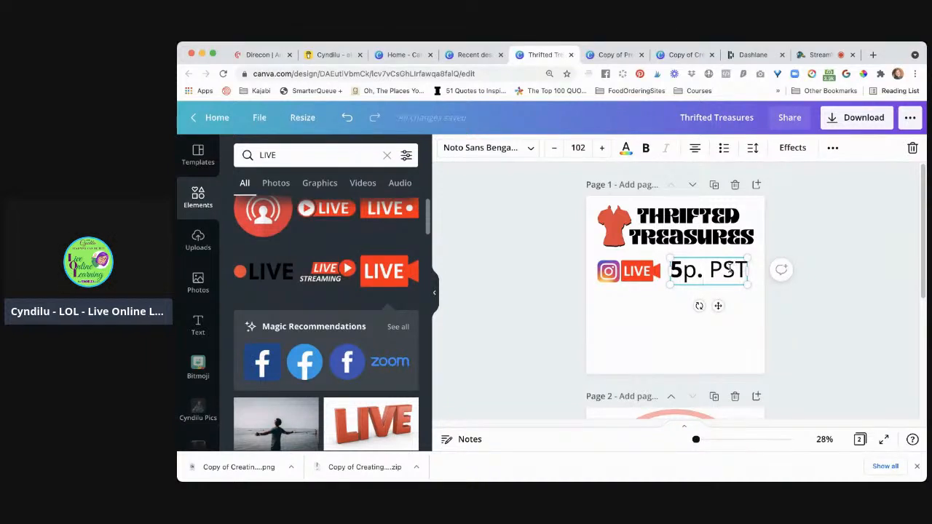
{"action": "type", "text": "m"}
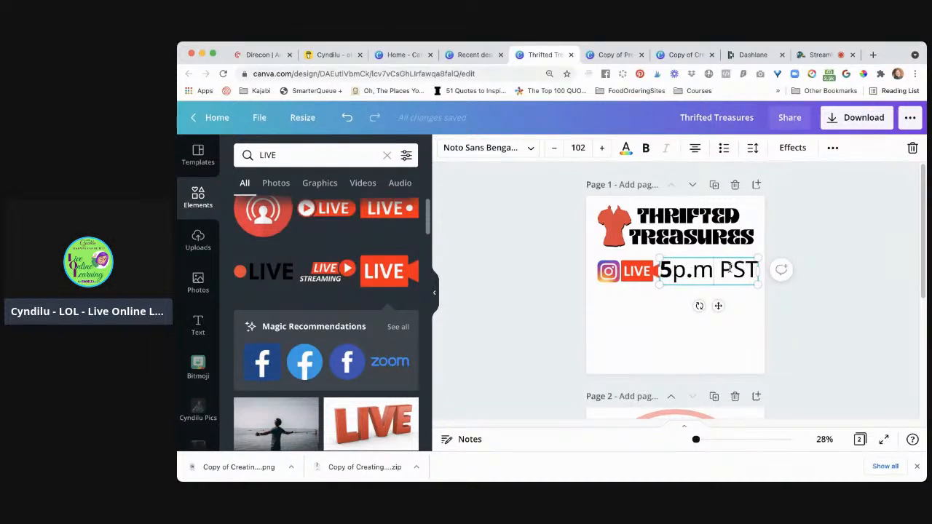
{"action": "type", "text": "."}
Reduce the font size of the 5p.m. PST text to 96.2
{"action": "left_click_drag", "start_coordinate": [723, 273], "coordinate": [673, 276]}
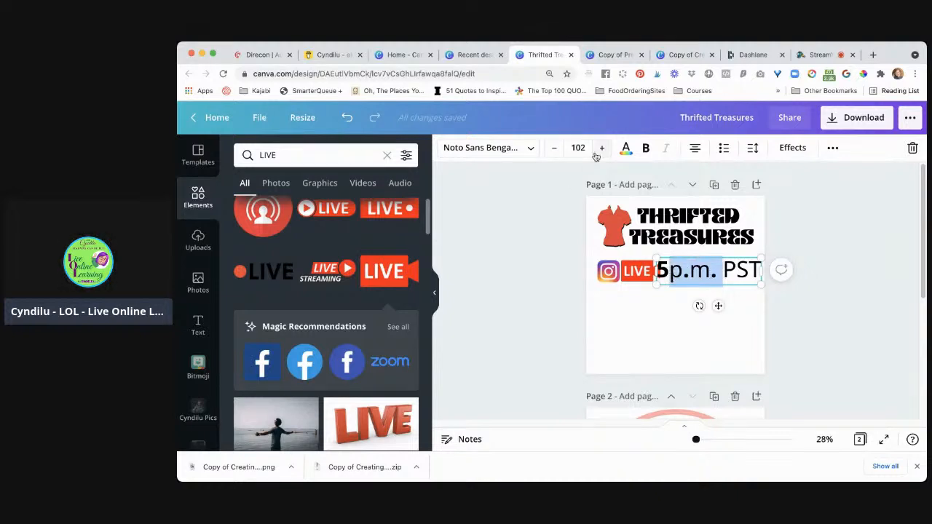
{"action": "left_click", "coordinate": [554, 148]}
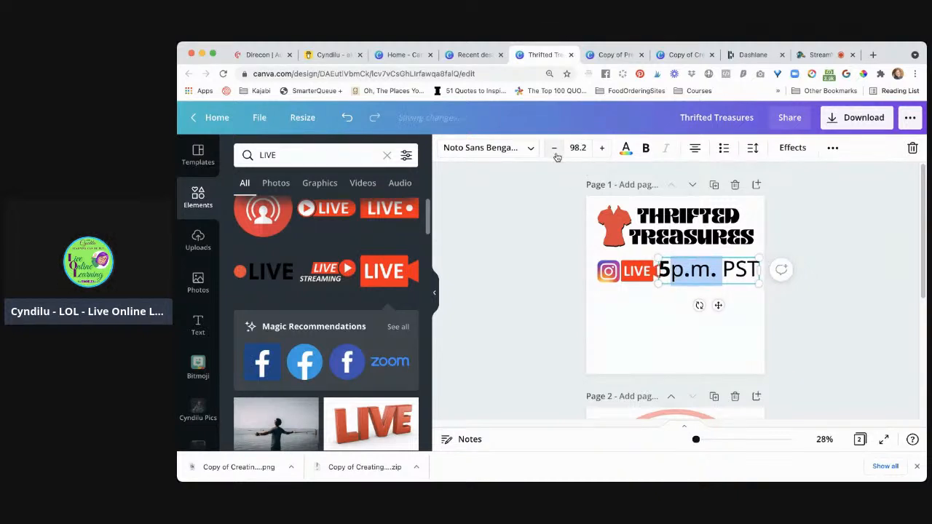
{"action": "left_click", "coordinate": [717, 271]}
{"action": "left_click_drag", "start_coordinate": [716, 270], "coordinate": [674, 271]}
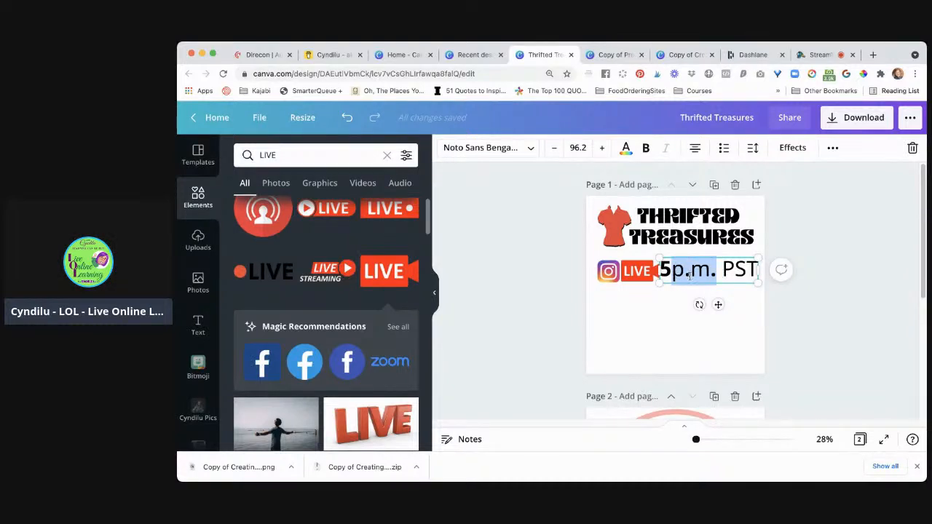
{"action": "left_click", "coordinate": [689, 332]}
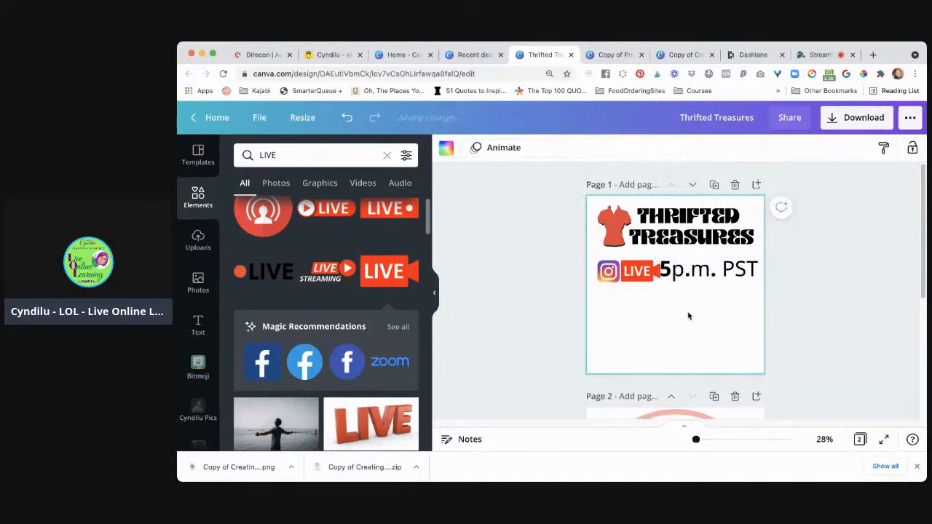
Move the time text to the lower part of page 1, duplicate it, and place the copy beside the LIVE graphic
{"action": "left_click_drag", "start_coordinate": [695, 282], "coordinate": [640, 343]}
{"action": "left_click", "coordinate": [709, 275]}
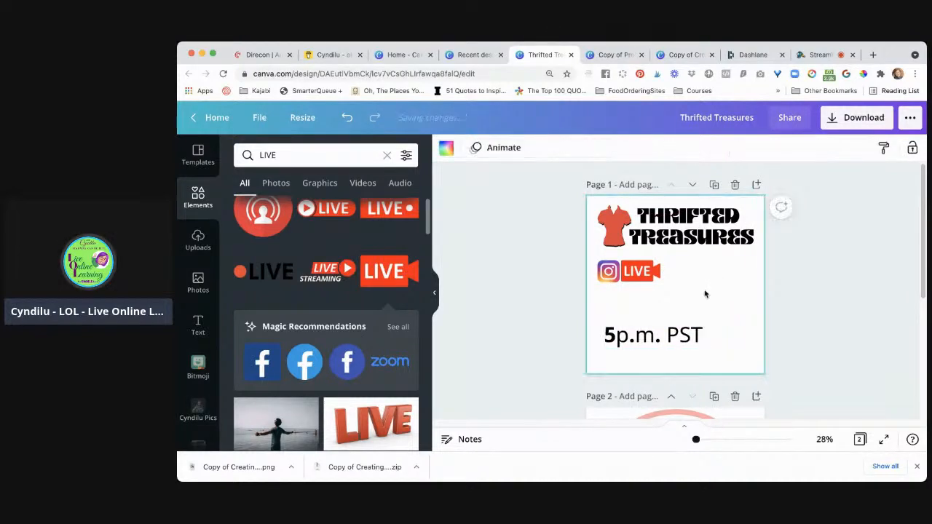
{"action": "left_click", "coordinate": [661, 336]}
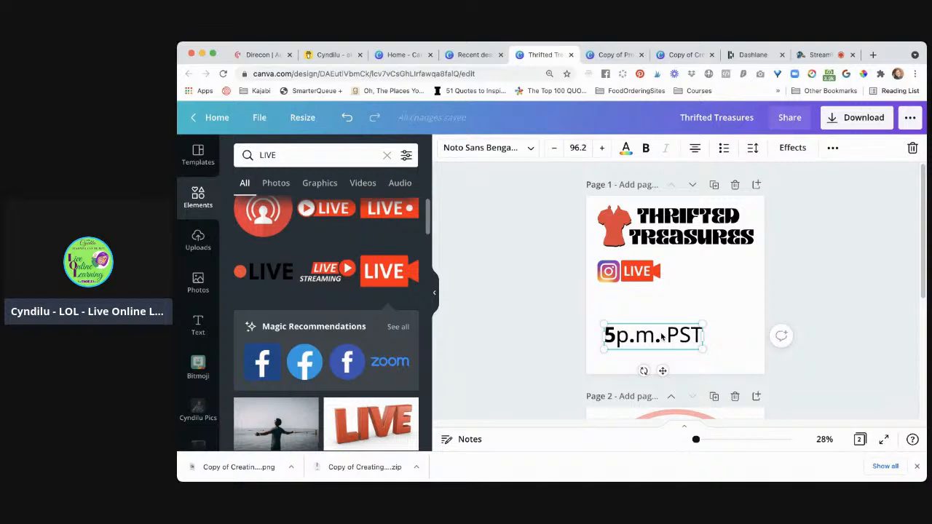
{"action": "key", "text": "super+d"}
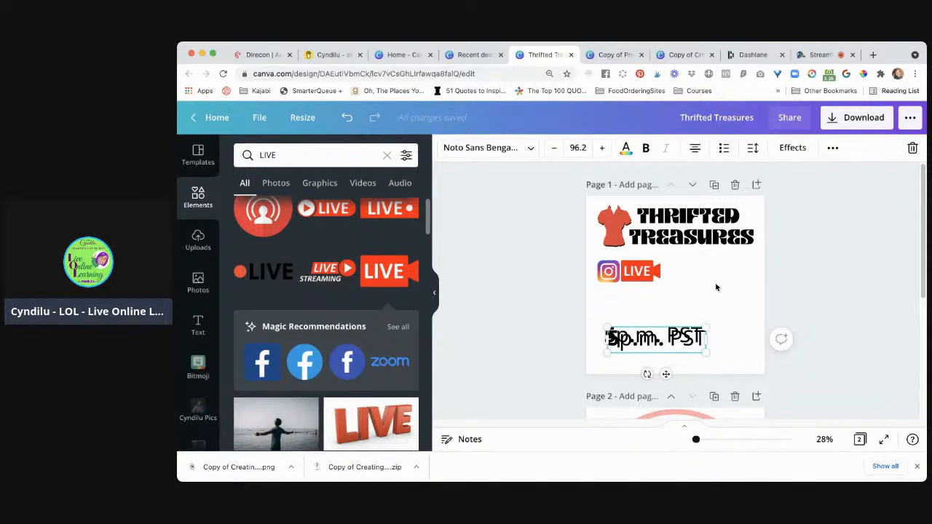
{"action": "left_click_drag", "start_coordinate": [692, 343], "coordinate": [751, 276]}
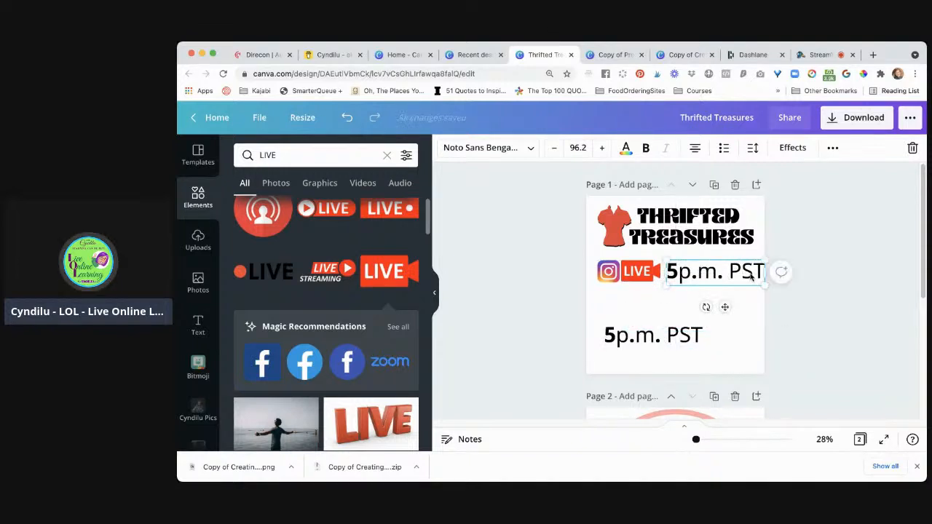
Delete "p.m. PST" from the time text copy beside the LIVE graphic, leaving only the 5
{"action": "left_click", "coordinate": [751, 275]}
{"action": "left_click", "coordinate": [752, 273]}
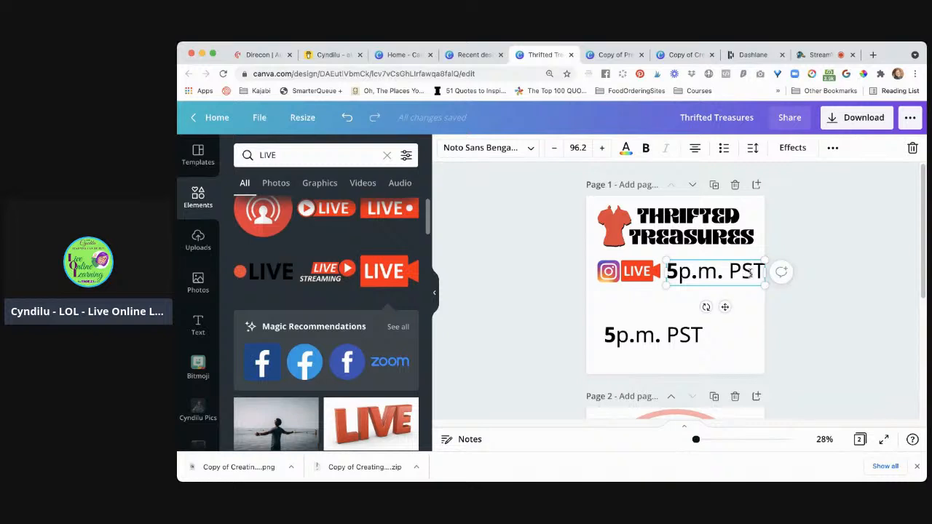
{"action": "left_click_drag", "start_coordinate": [726, 272], "coordinate": [758, 272]}
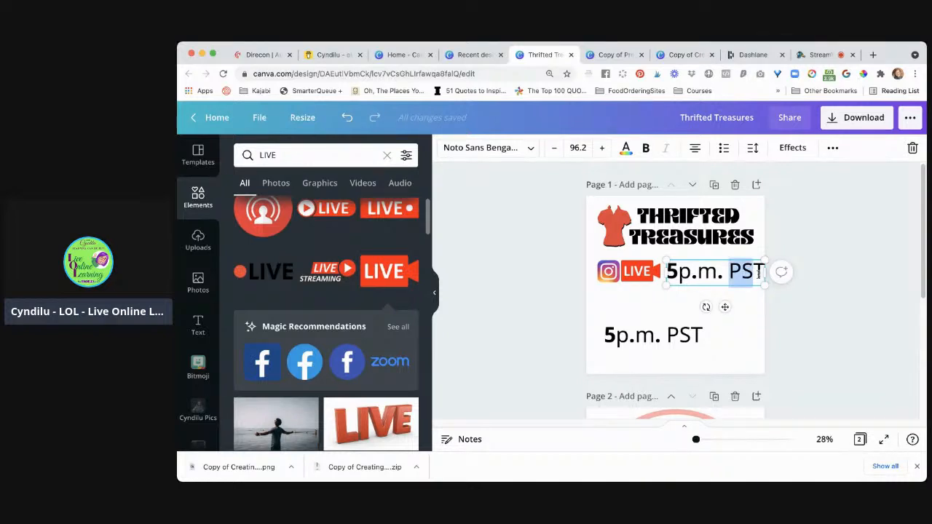
{"action": "key", "text": "BackSpace"}
{"action": "key", "text": "BackSpace"}
{"action": "key", "text": "BackSpace"}
{"action": "key", "text": "BackSpace"}
{"action": "key", "text": "BackSpace"}
{"action": "key", "text": "BackSpace"}
{"action": "key", "text": "BackSpace"}
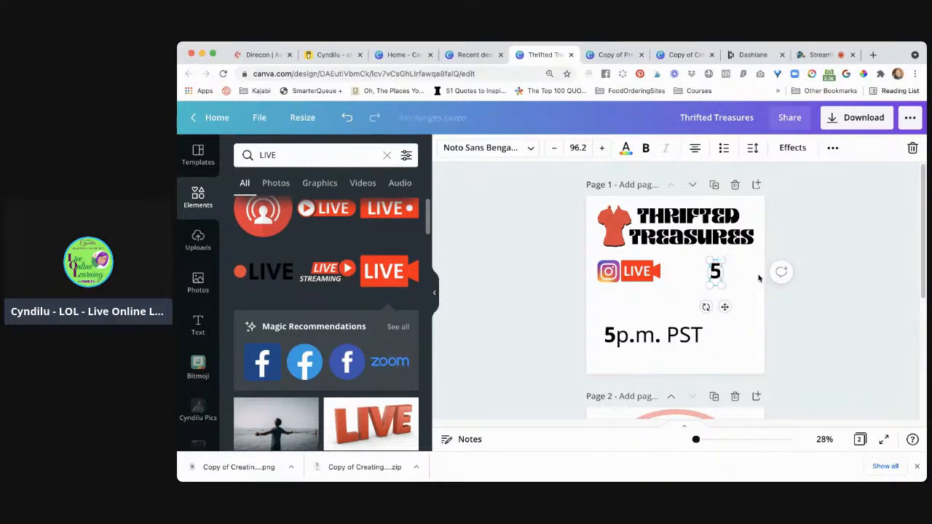
Enlarge the 5 to font size 187 and position it directly right of the LIVE graphic, nudging it slightly down
{"action": "left_click_drag", "start_coordinate": [723, 284], "coordinate": [742, 306]}
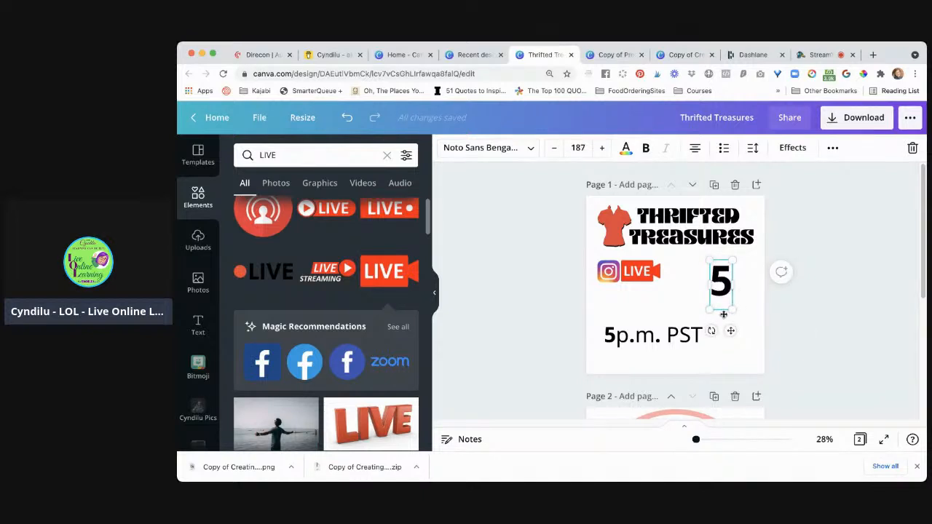
{"action": "left_click_drag", "start_coordinate": [721, 307], "coordinate": [679, 300]}
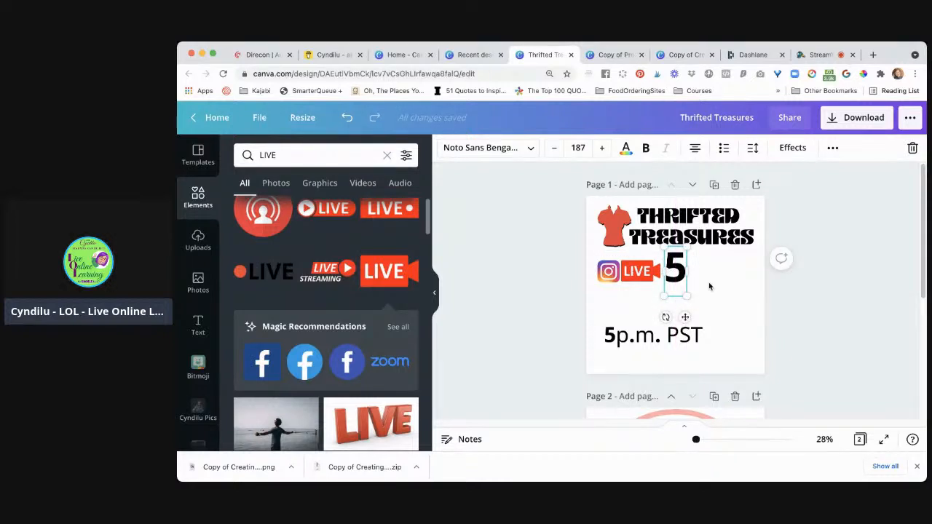
{"action": "left_click", "coordinate": [708, 282]}
{"action": "left_click", "coordinate": [681, 271]}
{"action": "key", "text": "Down"}
{"action": "key", "text": "Down"}
{"action": "key", "text": "Down"}
{"action": "key", "text": "Down"}
{"action": "key", "text": "Down"}
{"action": "key", "text": "Down"}
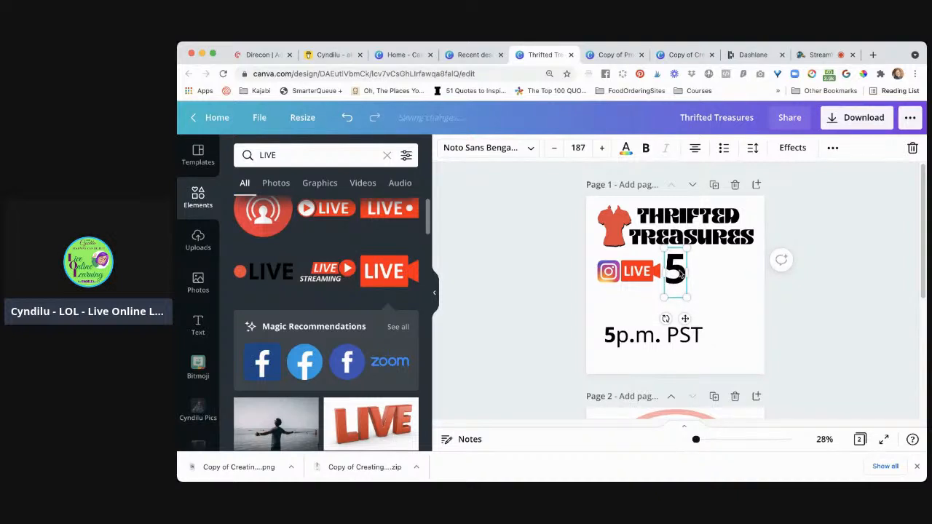
Remove the 5 and PST from the lower time text, leaving only "p.m."
{"action": "left_click", "coordinate": [631, 341]}
{"action": "left_click", "coordinate": [617, 339]}
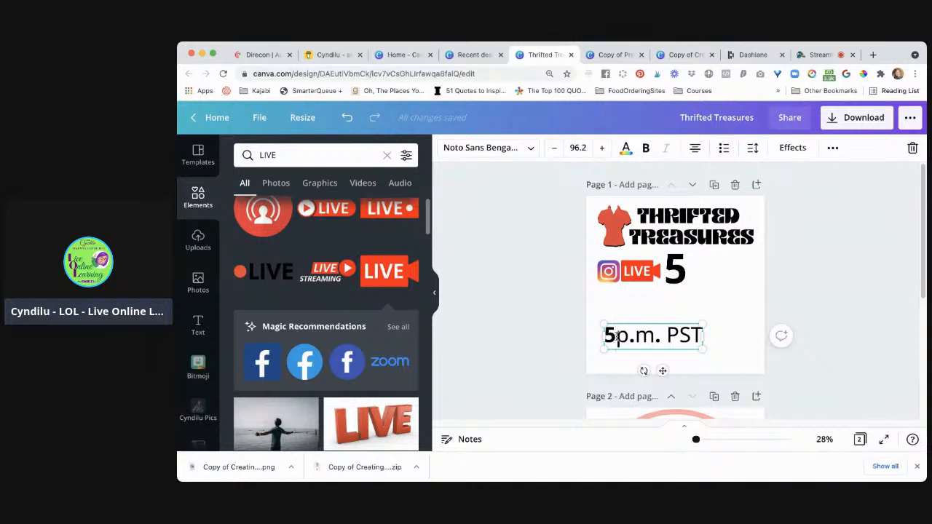
{"action": "key", "text": "BackSpace"}
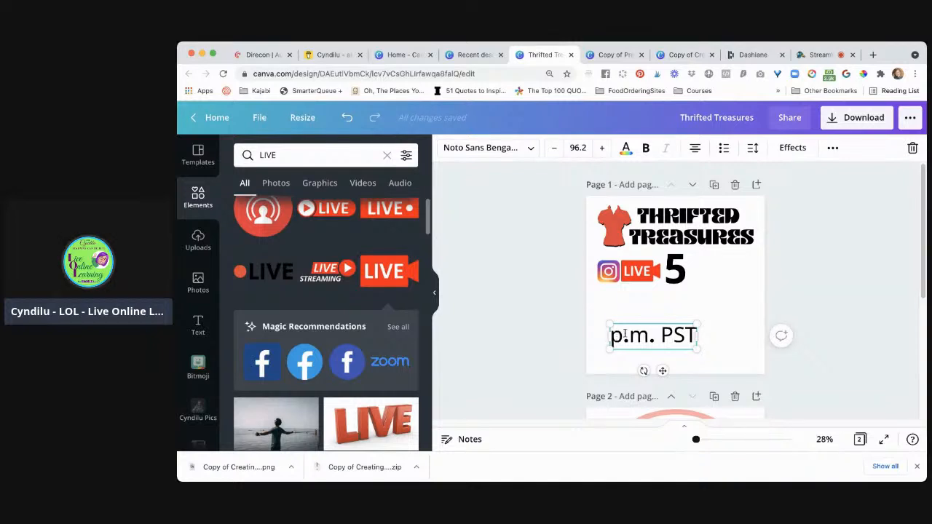
{"action": "left_click_drag", "start_coordinate": [661, 336], "coordinate": [718, 344]}
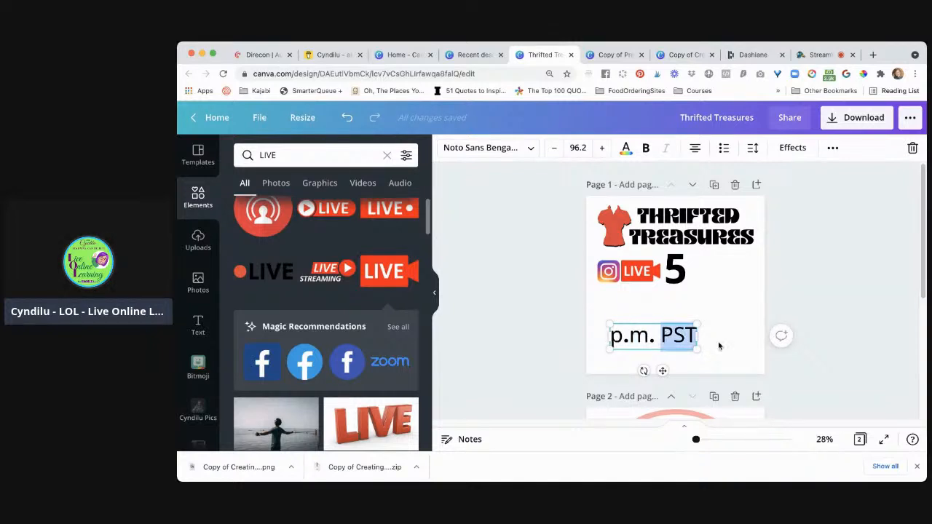
{"action": "key", "text": "BackSpace"}
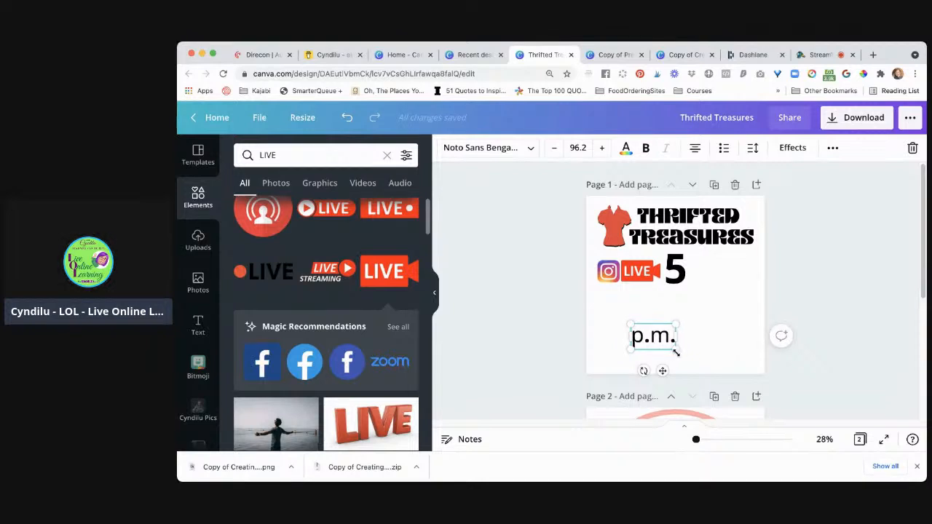
Shrink the p.m. text to font size 62.4 and place it at the upper right of the large 5
{"action": "left_click_drag", "start_coordinate": [677, 351], "coordinate": [705, 275]}
{"action": "left_click", "coordinate": [728, 322]}
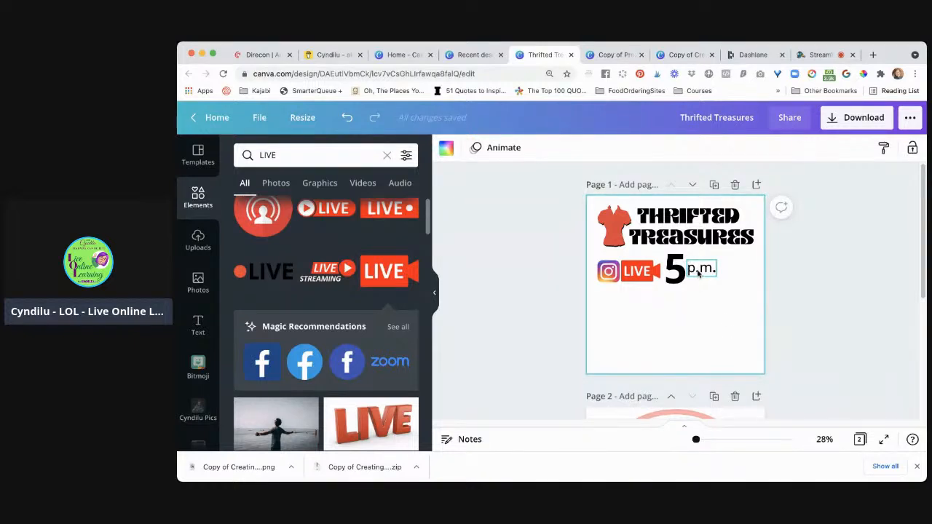
{"action": "left_click_drag", "start_coordinate": [690, 271], "coordinate": [700, 263]}
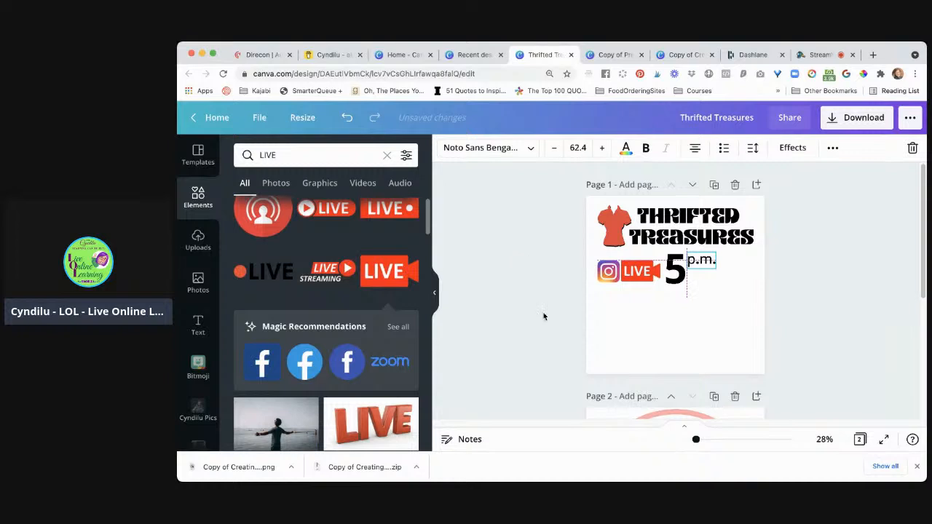
{"action": "left_click", "coordinate": [671, 353]}
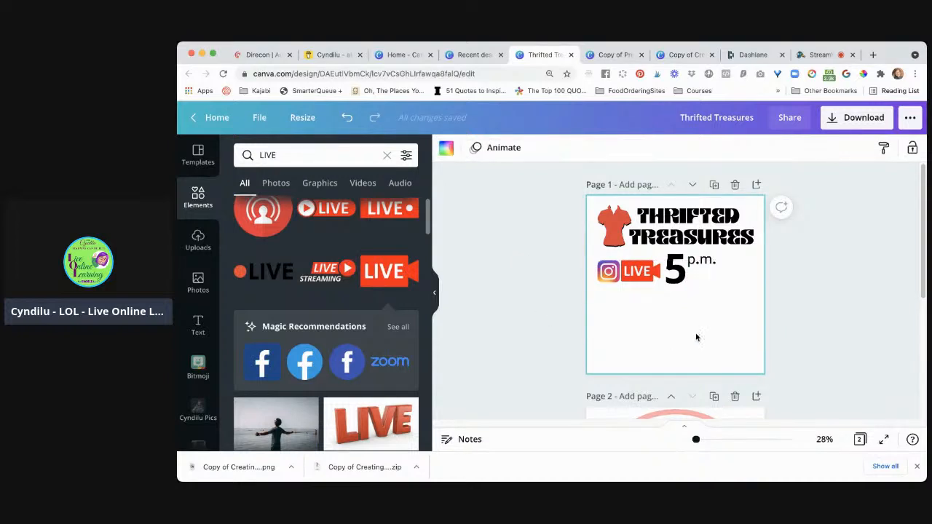
Add a new text box reading "PST" and place it to the right of the 5, just under p.m
{"action": "key", "text": "t"}
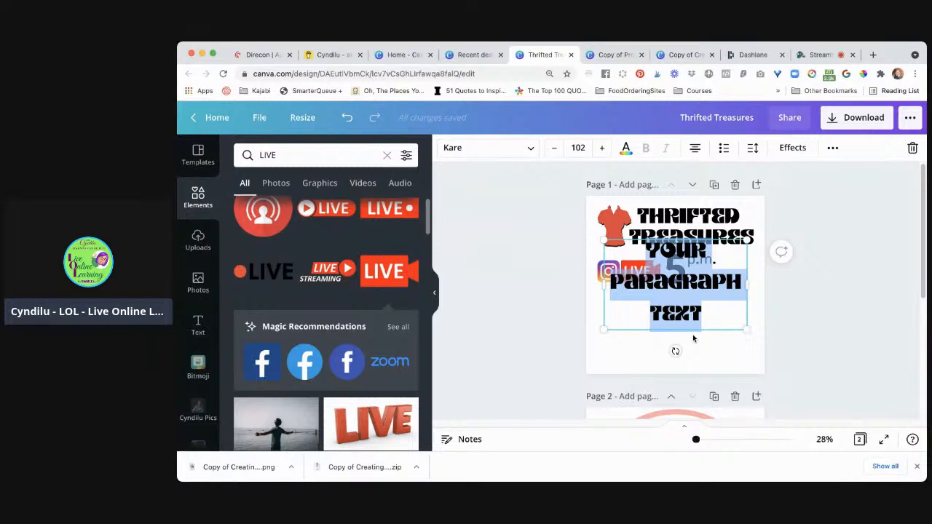
{"action": "type", "text": "PST"}
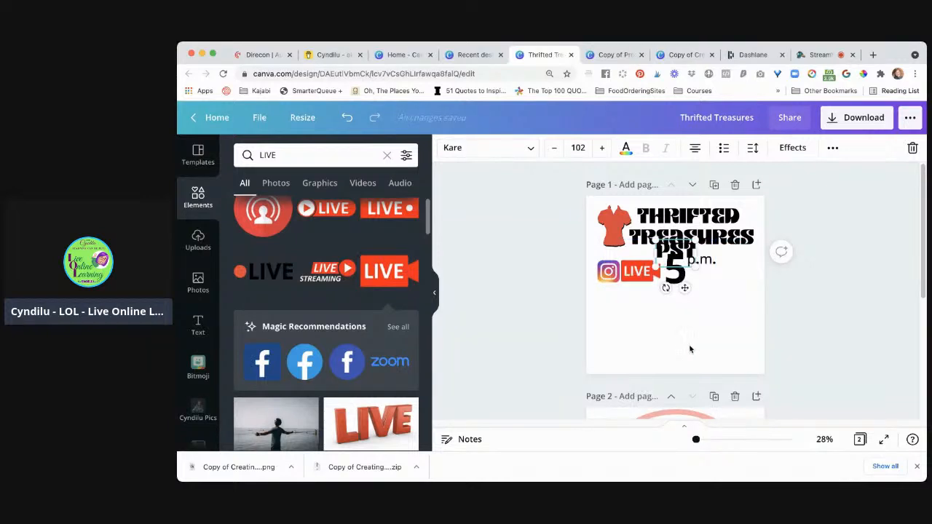
{"action": "left_click_drag", "start_coordinate": [683, 268], "coordinate": [724, 291]}
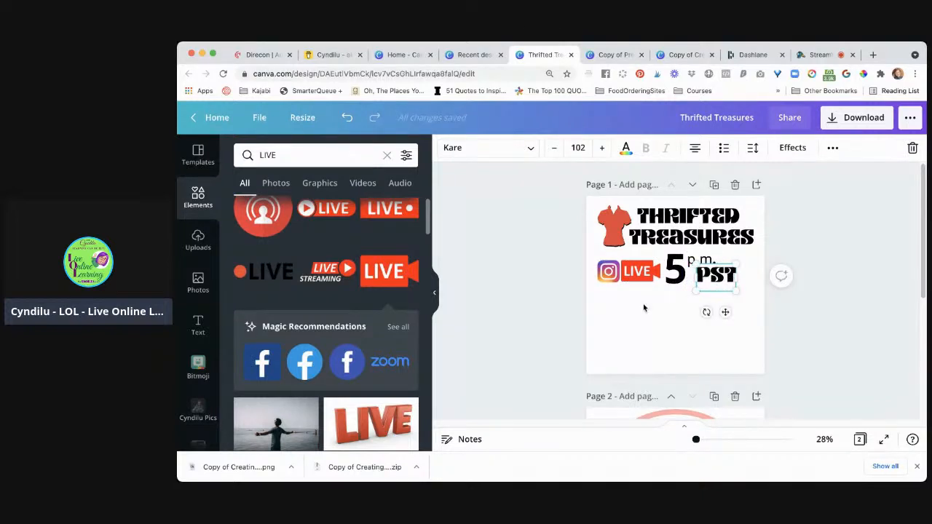
{"action": "left_click", "coordinate": [572, 312]}
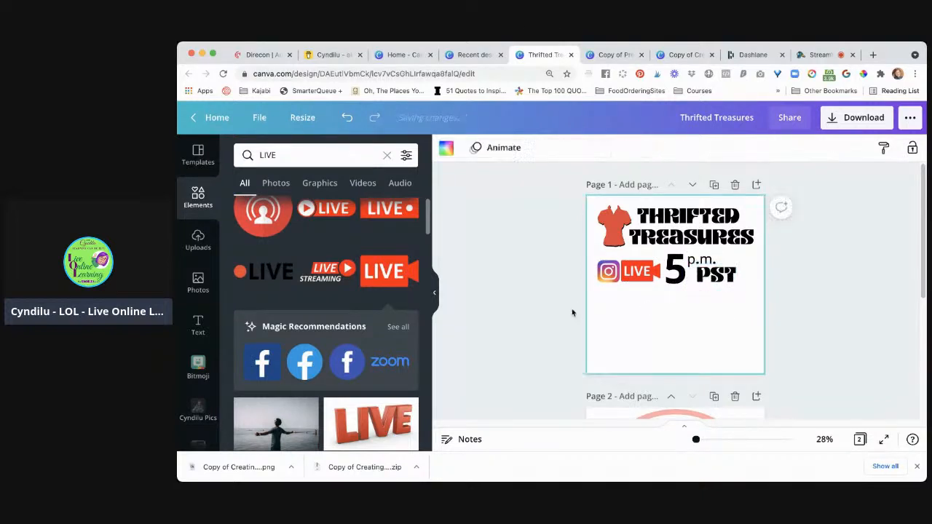
Try the Mukti font on the PST text on page 1
{"action": "left_click", "coordinate": [714, 281]}
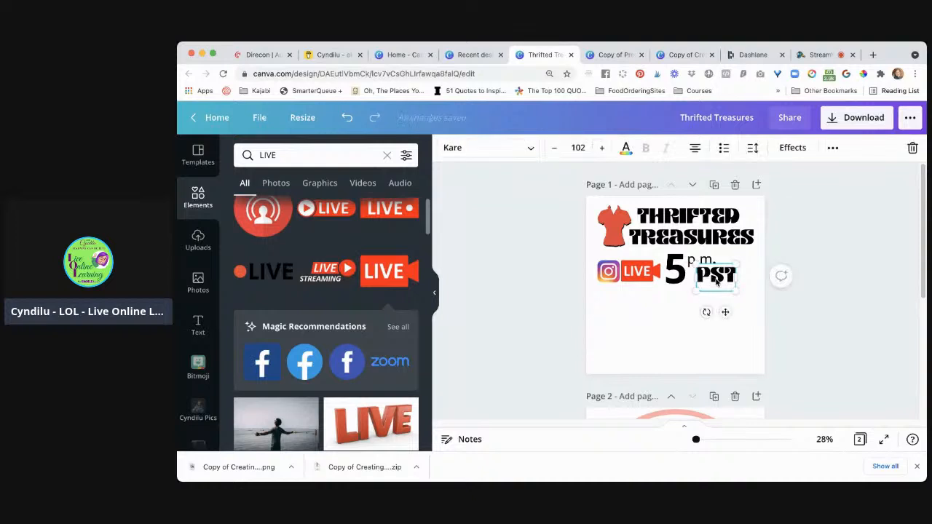
{"action": "left_click", "coordinate": [488, 151]}
{"action": "scroll", "coordinate": [318, 232], "scroll_direction": "up", "scroll_amount": 4}
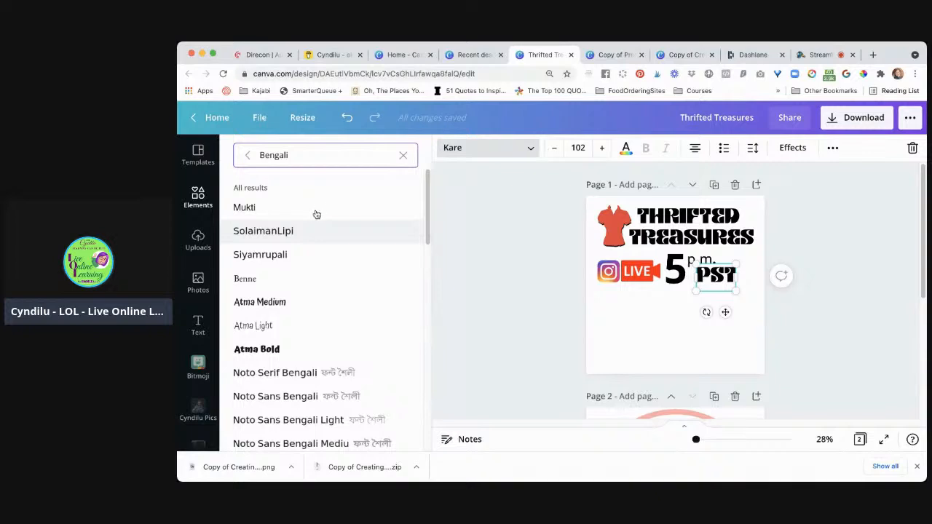
{"action": "left_click", "coordinate": [305, 209]}
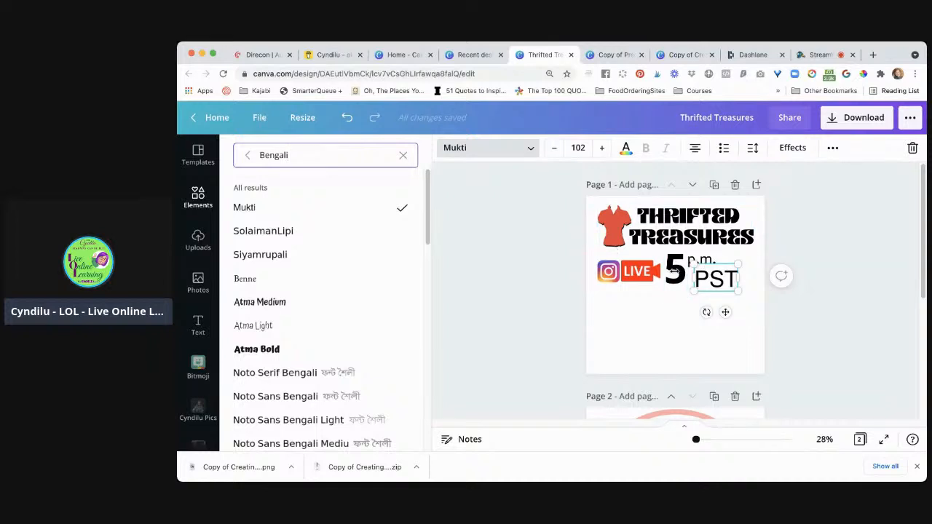
Check the font of the large 5, search the fonts for "noto" and set the PST text to Noto Sans
{"action": "left_click", "coordinate": [669, 282]}
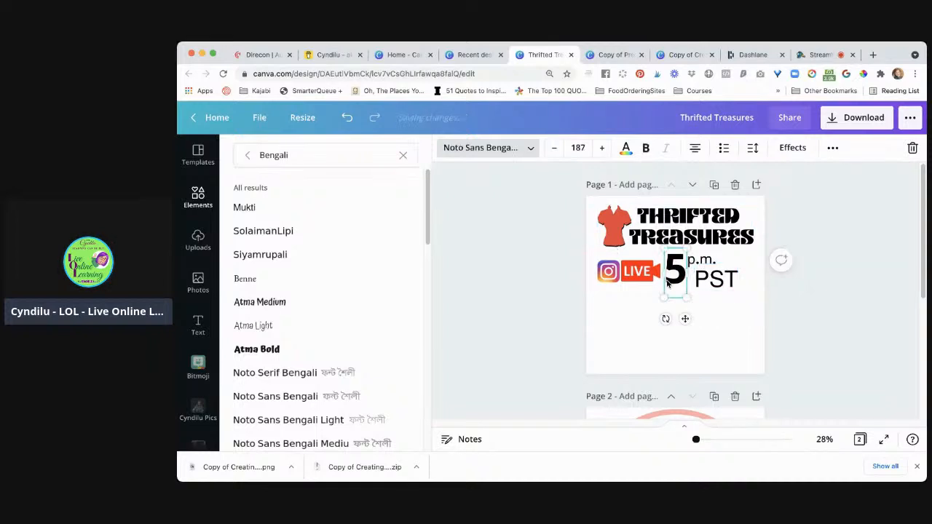
{"action": "left_click", "coordinate": [716, 285]}
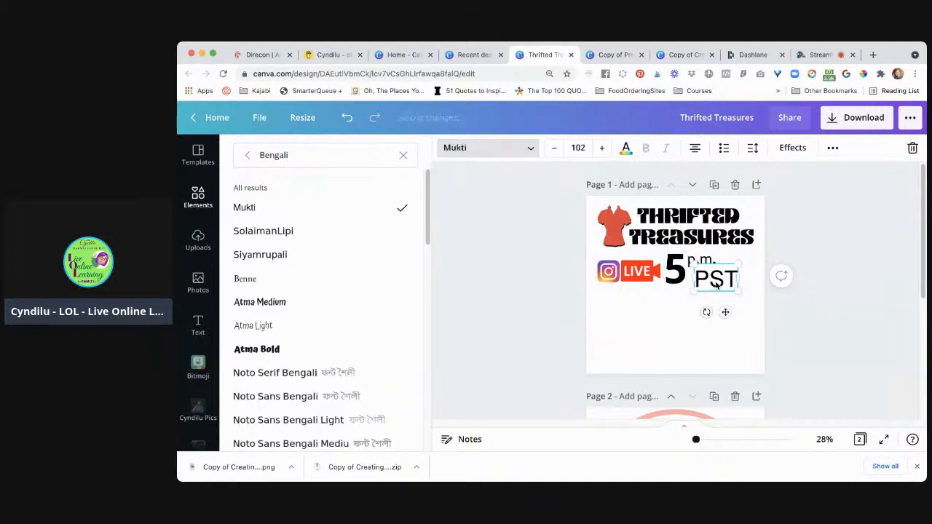
{"action": "left_click", "coordinate": [404, 157]}
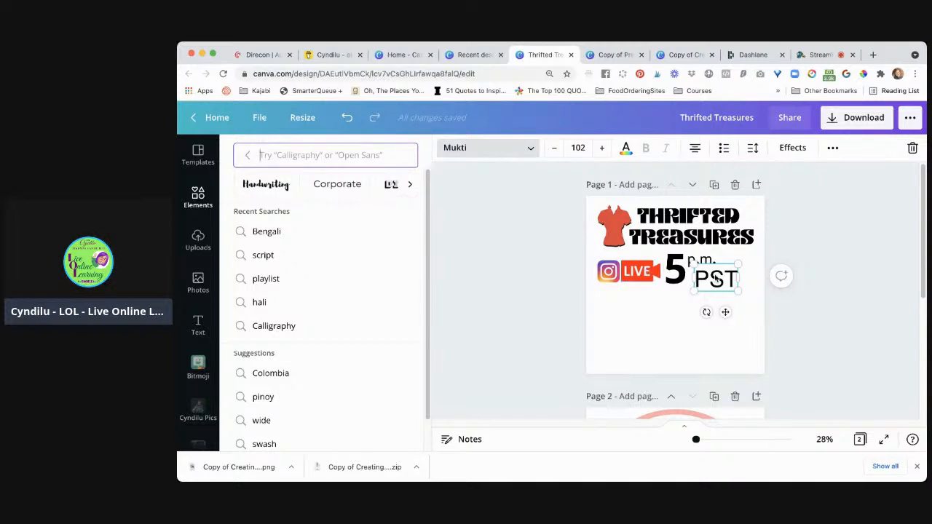
{"action": "left_click", "coordinate": [530, 150]}
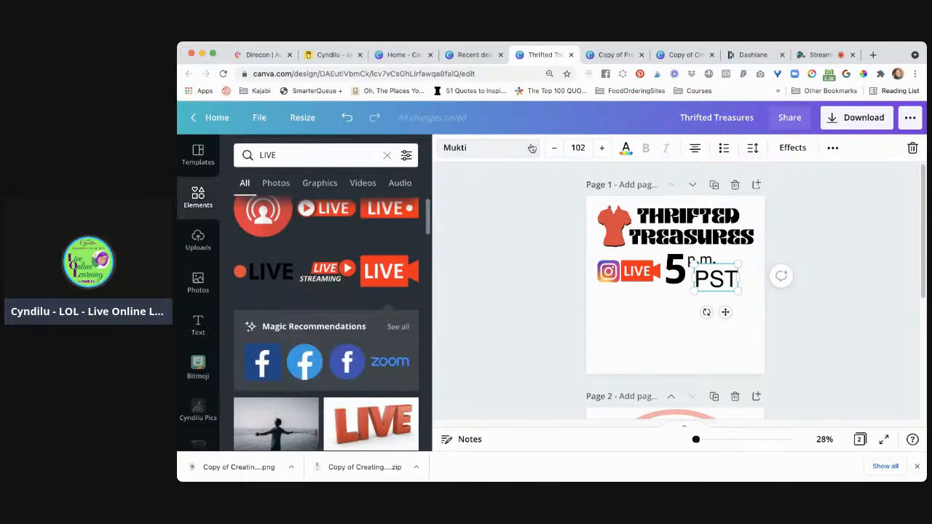
{"action": "left_click", "coordinate": [530, 149]}
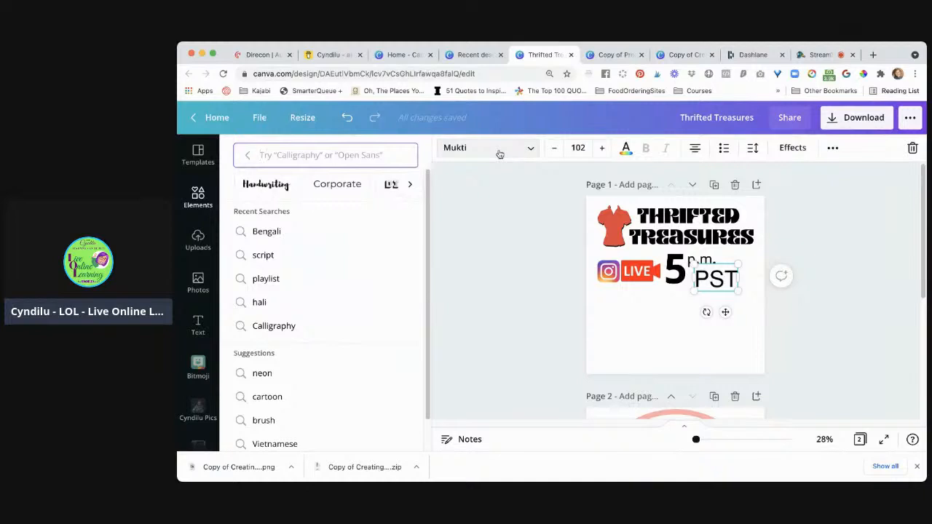
{"action": "left_click", "coordinate": [500, 153]}
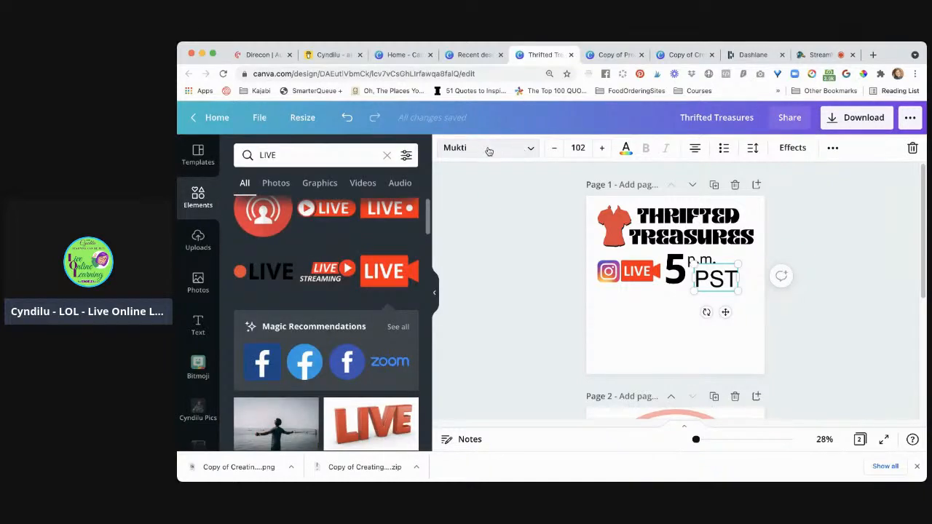
{"action": "left_click", "coordinate": [529, 149]}
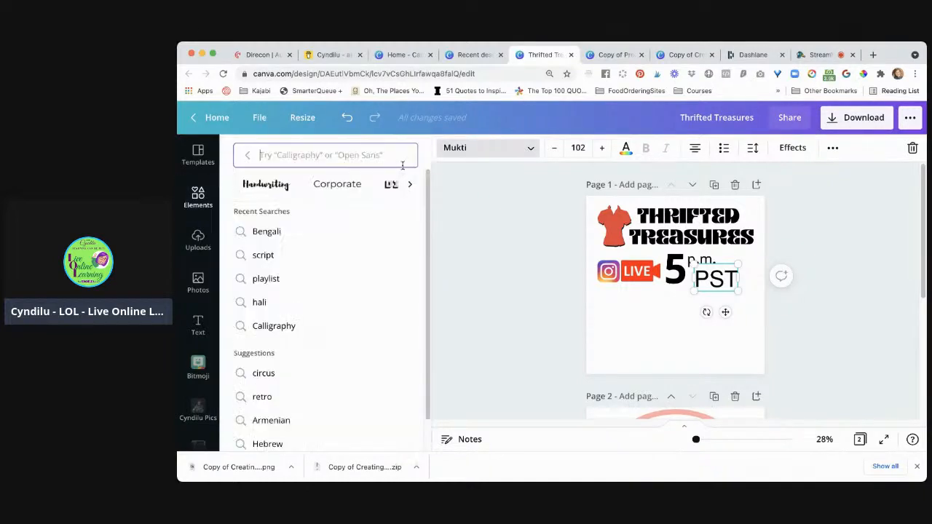
{"action": "type", "text": "noto"}
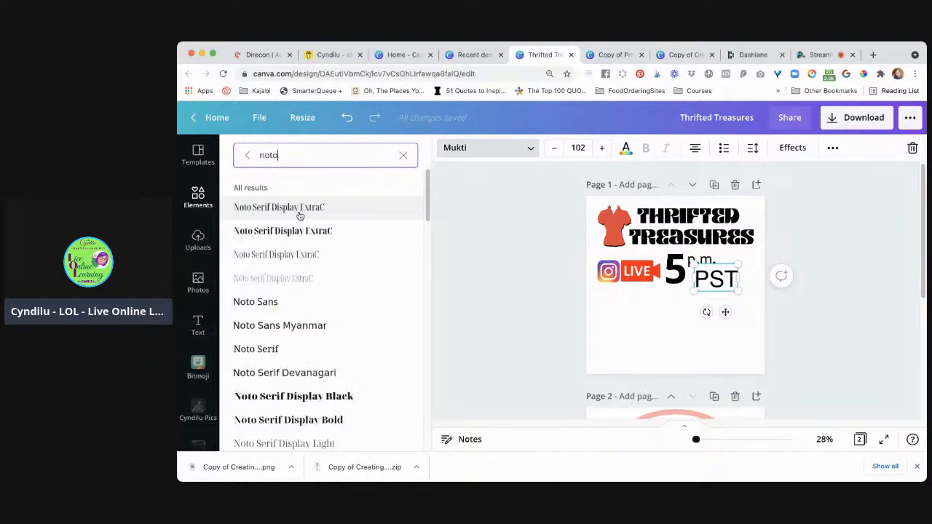
{"action": "left_click", "coordinate": [298, 307]}
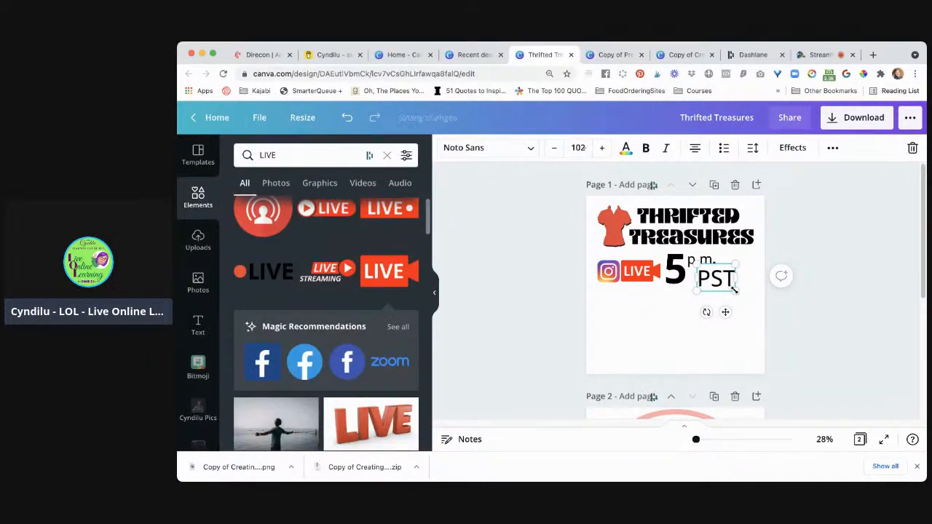
Shrink the PST text and place it directly under p.m., beside the large 5
{"action": "mouse_move", "coordinate": [733, 289]}
{"action": "left_mouse_down"}
{"action": "mouse_move", "coordinate": [713, 284]}
{"action": "mouse_move", "coordinate": [737, 281]}
{"action": "left_mouse_up"}
{"action": "left_click", "coordinate": [520, 281]}
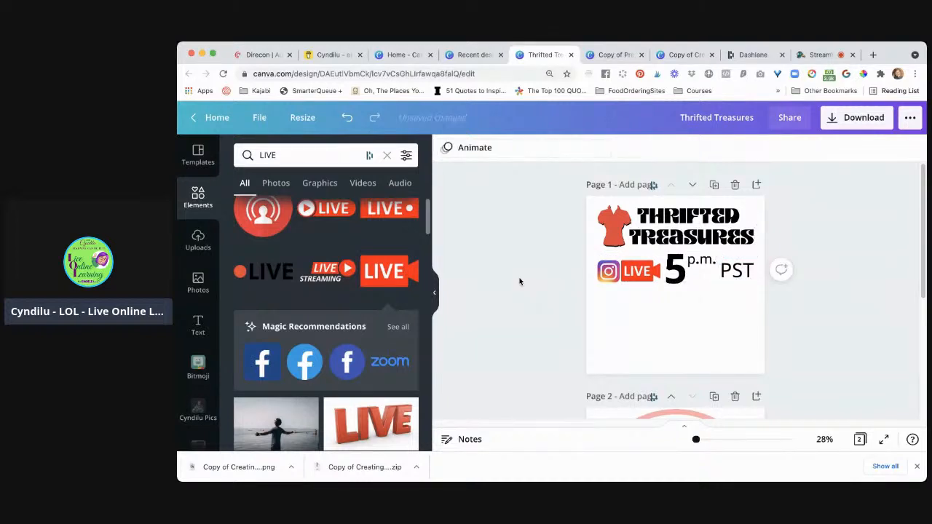
{"action": "left_click", "coordinate": [739, 271]}
{"action": "left_click_drag", "start_coordinate": [739, 271], "coordinate": [717, 272]}
{"action": "left_click", "coordinate": [545, 251]}
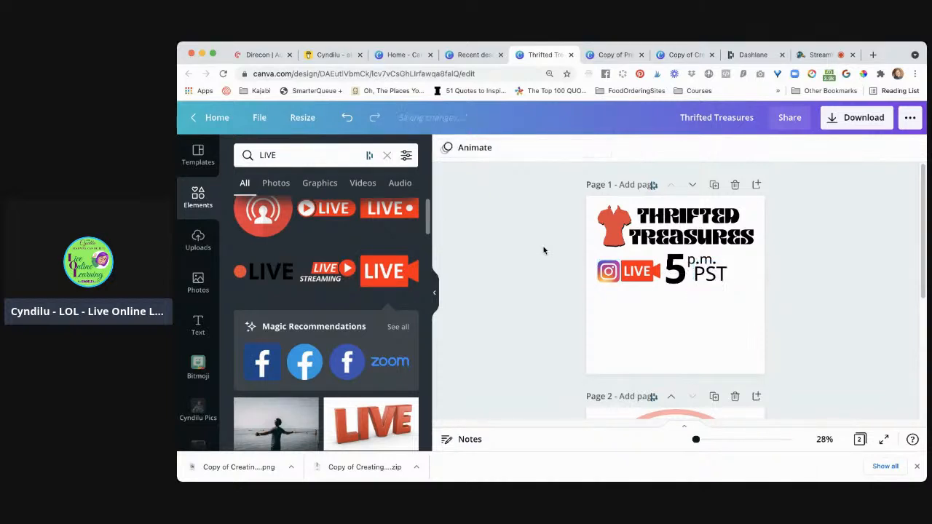
Select the whole Instagram LIVE and event time row and shift it slightly right to centre it under the title
{"action": "left_click_drag", "start_coordinate": [544, 255], "coordinate": [759, 294]}
{"action": "left_click_drag", "start_coordinate": [696, 275], "coordinate": [711, 277]}
{"action": "left_click", "coordinate": [529, 244]}
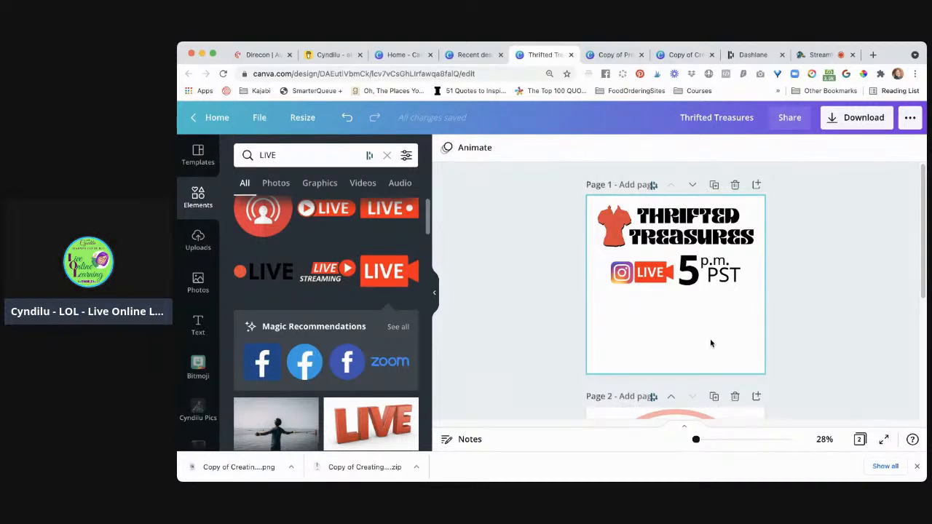
Open instagram.com in a new browser tab and open the unread conversation in the direct message inbox
{"action": "left_click", "coordinate": [872, 58]}
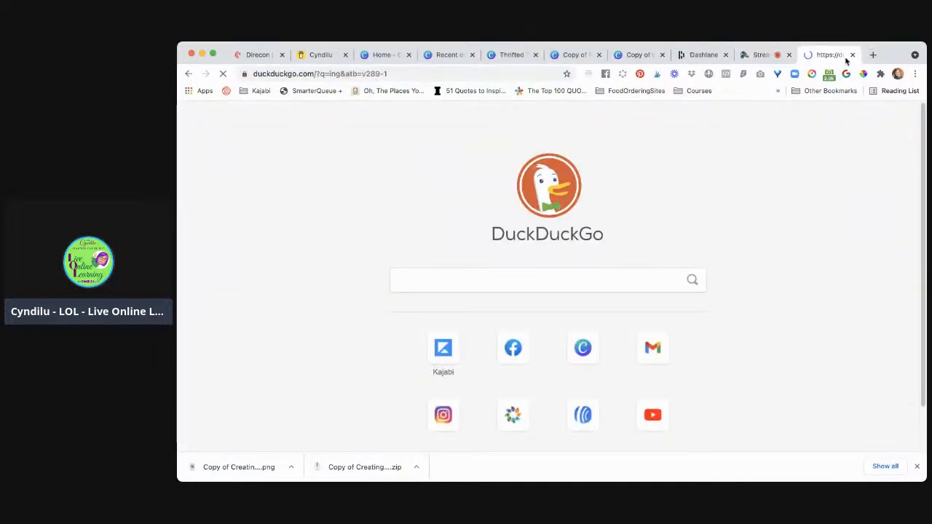
{"action": "key", "text": "super+l"}
{"action": "type", "text": "instagram.com"}
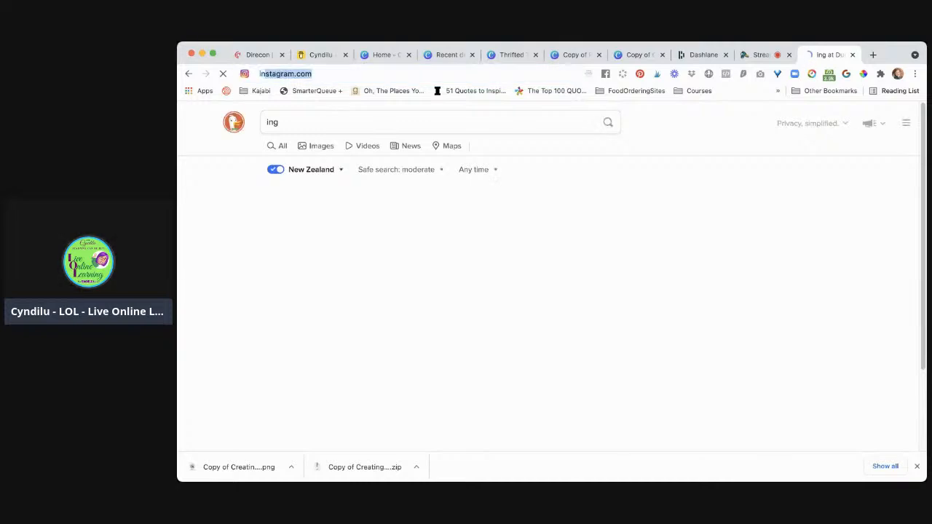
{"action": "key", "text": "Return"}
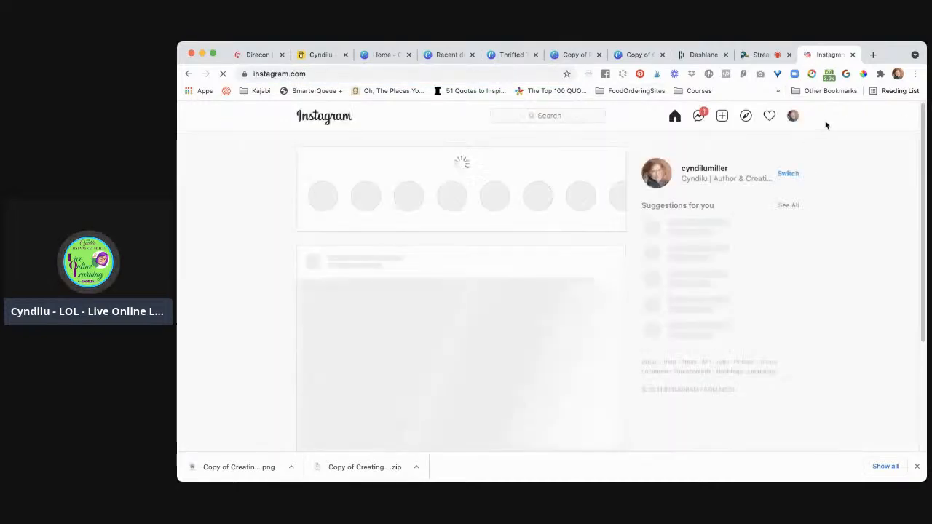
{"action": "left_click", "coordinate": [699, 117]}
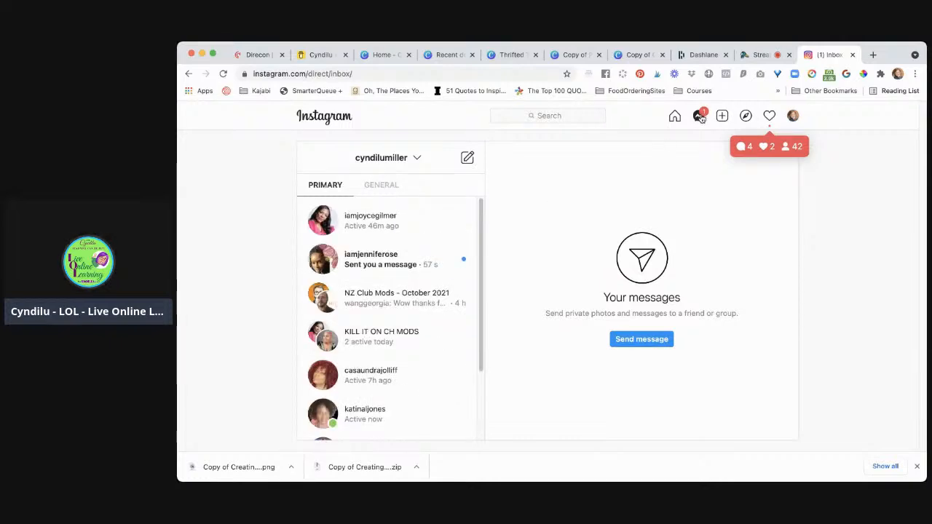
{"action": "left_click", "coordinate": [389, 268]}
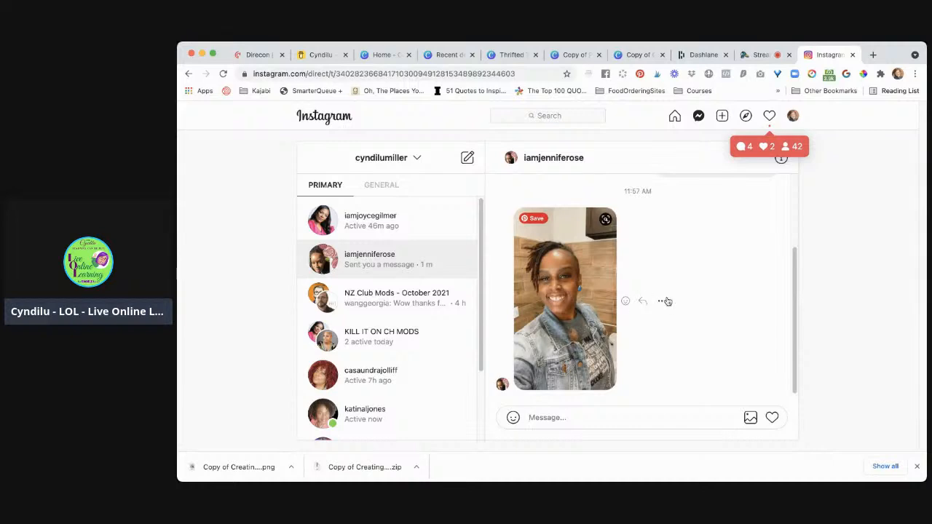
Copy the selfie photo from the Instagram conversation and paste it onto page 1 of the Thrifted Treasures design in Canva
{"action": "left_click", "coordinate": [664, 302]}
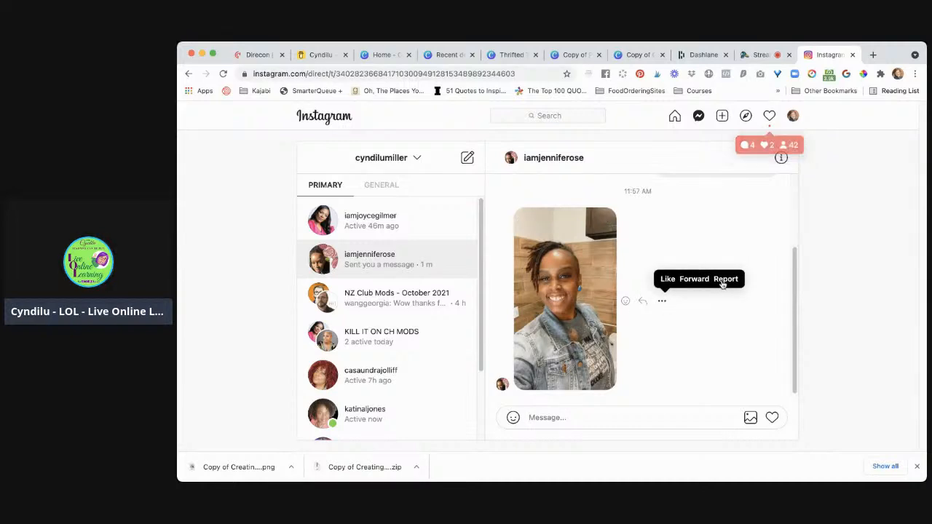
{"action": "left_click", "coordinate": [591, 294]}
{"action": "left_click", "coordinate": [591, 294]}
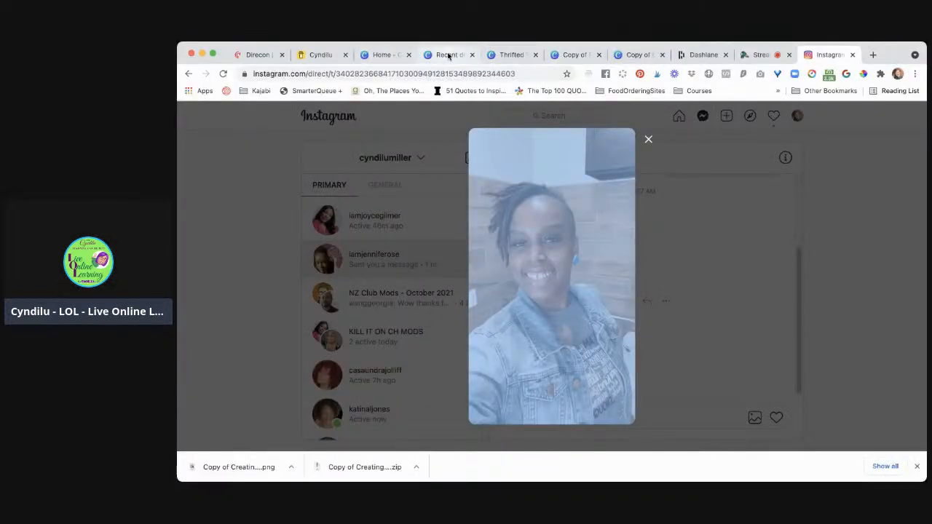
{"action": "left_click", "coordinate": [521, 58]}
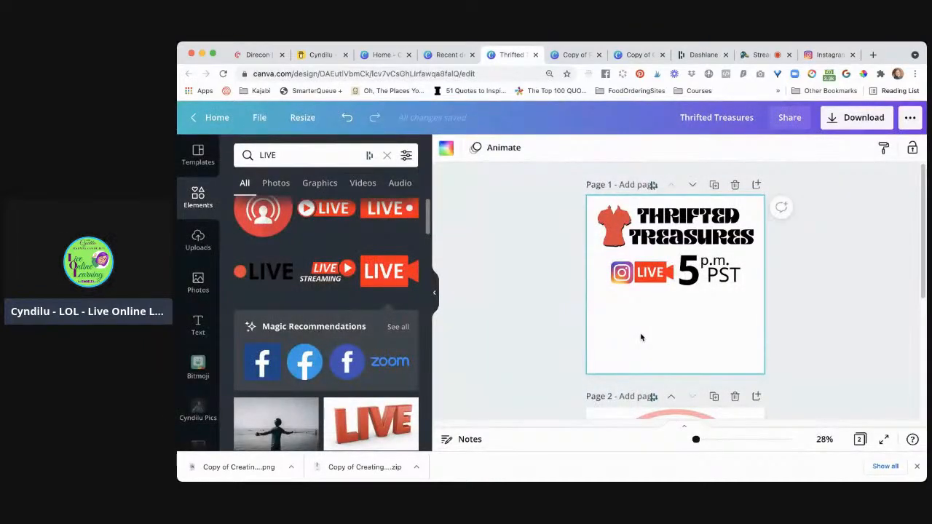
{"action": "key", "text": "super+v"}
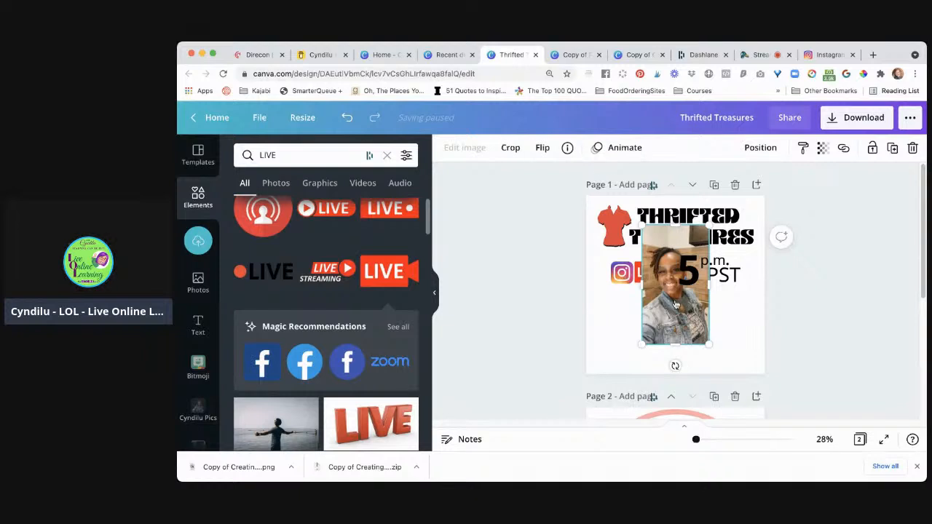
{"action": "left_click", "coordinate": [538, 315]}
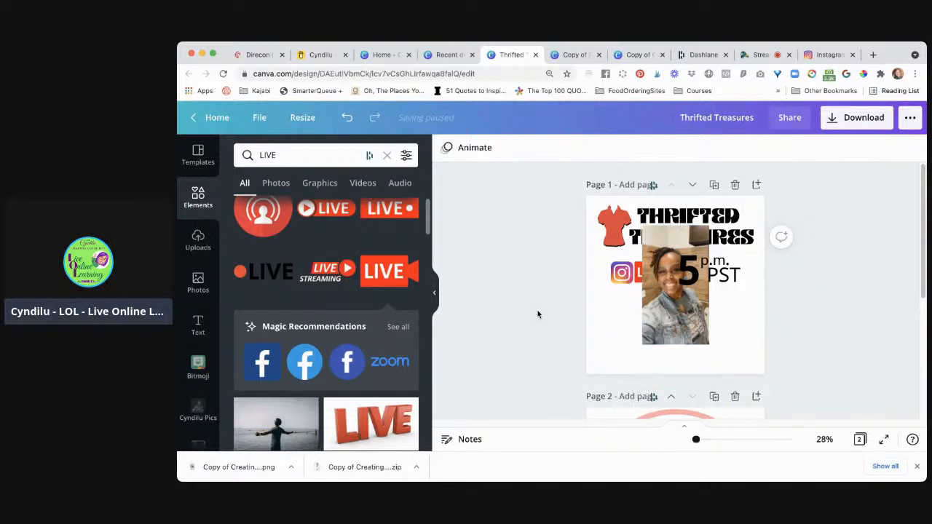
Remove the background of the pasted photo with Background Remover and apply the result
{"action": "left_click", "coordinate": [676, 328]}
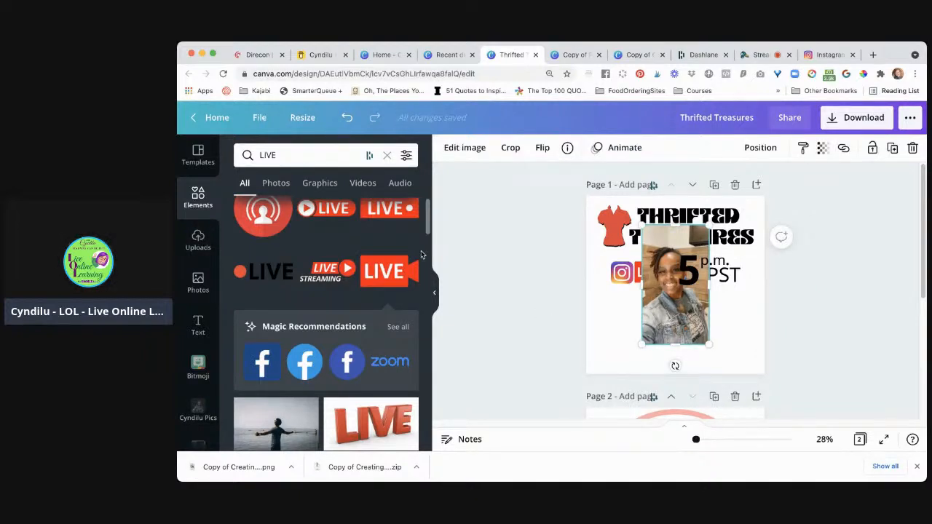
{"action": "left_click", "coordinate": [470, 149]}
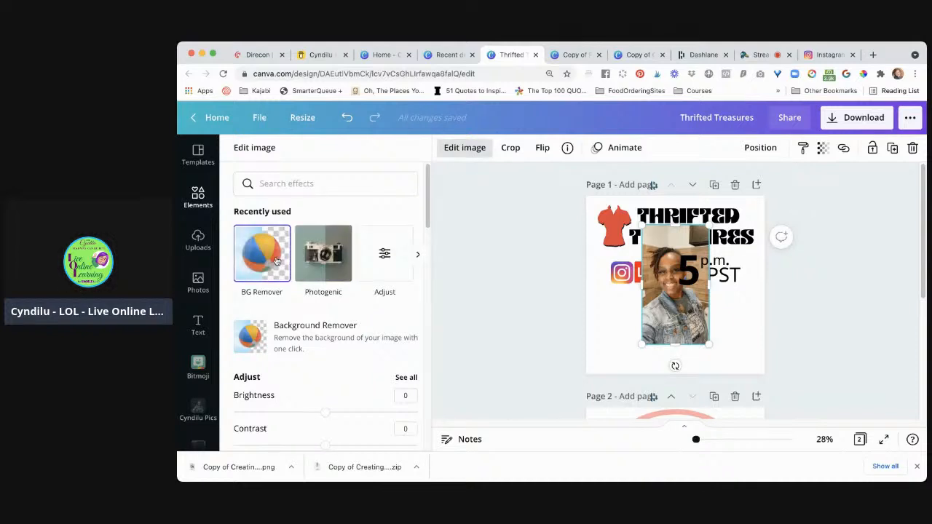
{"action": "left_click", "coordinate": [277, 261]}
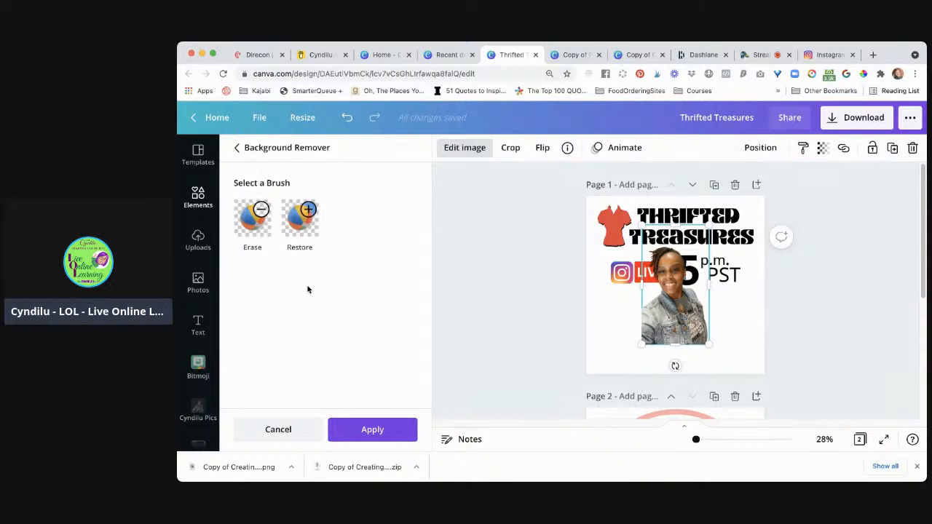
{"action": "left_click", "coordinate": [368, 431]}
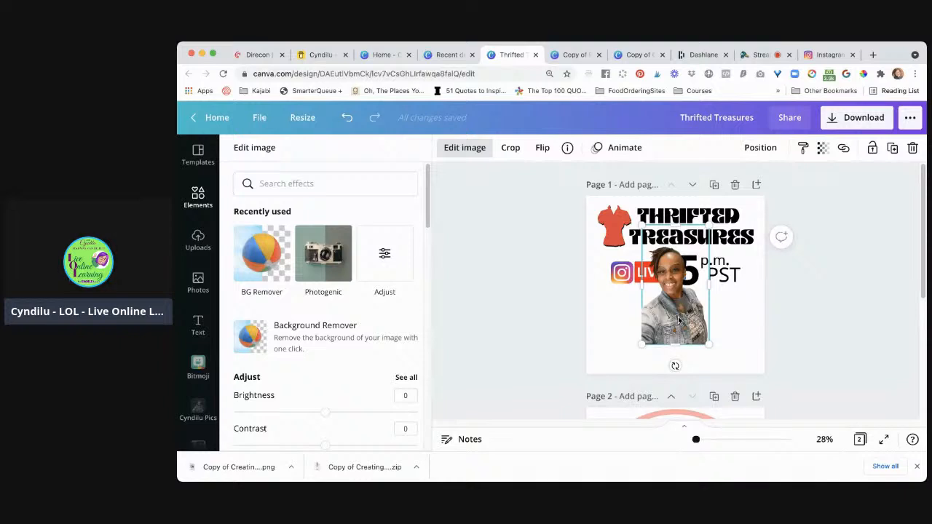
Move the cut-out photo to the lower-left corner of page 1, enlarge it slightly and align it with the page edge
{"action": "left_click_drag", "start_coordinate": [658, 340], "coordinate": [625, 348]}
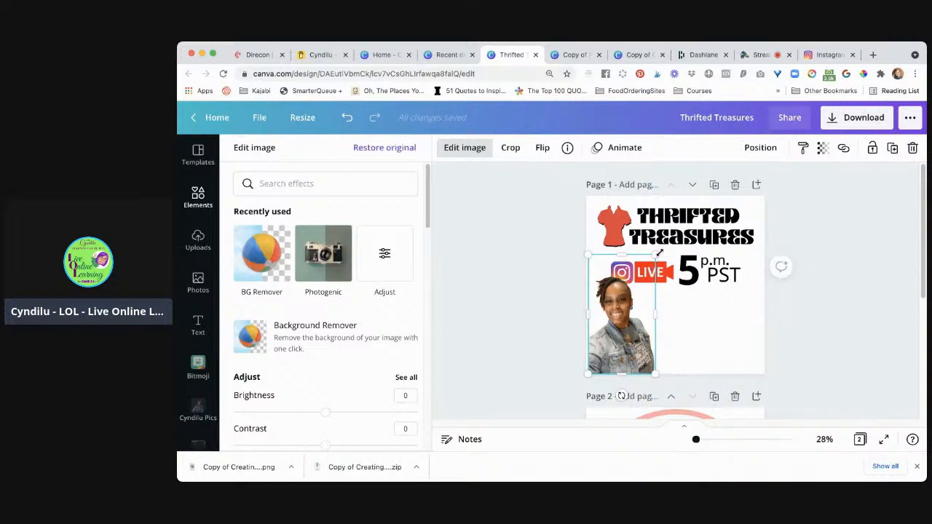
{"action": "left_click_drag", "start_coordinate": [649, 263], "coordinate": [666, 254]}
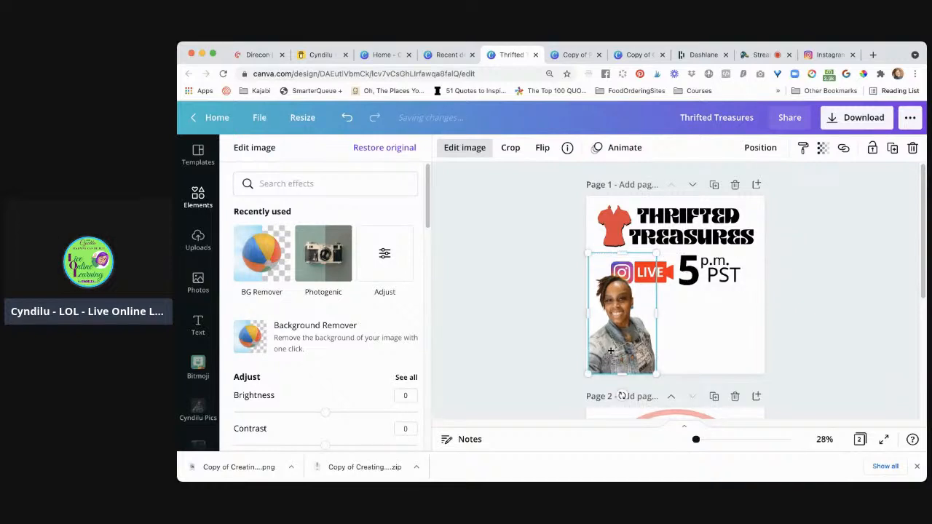
{"action": "left_click_drag", "start_coordinate": [610, 351], "coordinate": [609, 352]}
{"action": "left_click", "coordinate": [545, 346]}
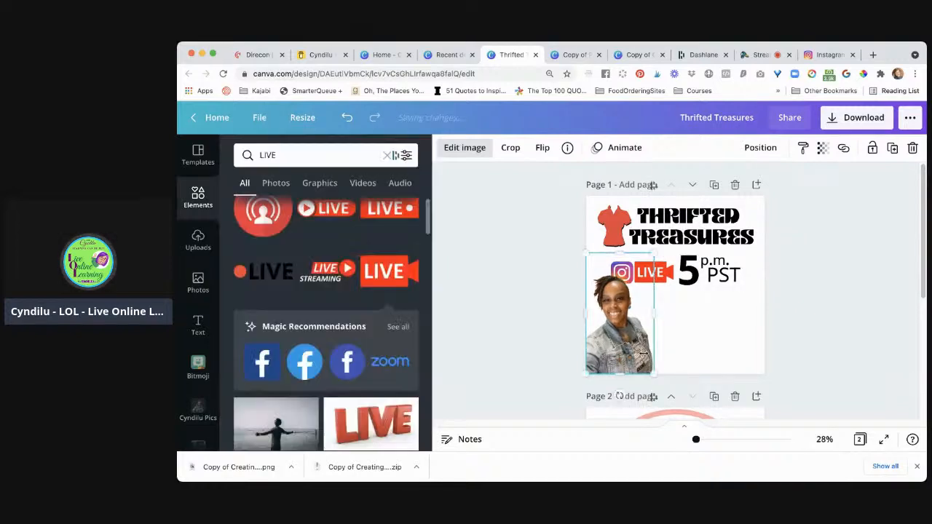
{"action": "left_click", "coordinate": [830, 346]}
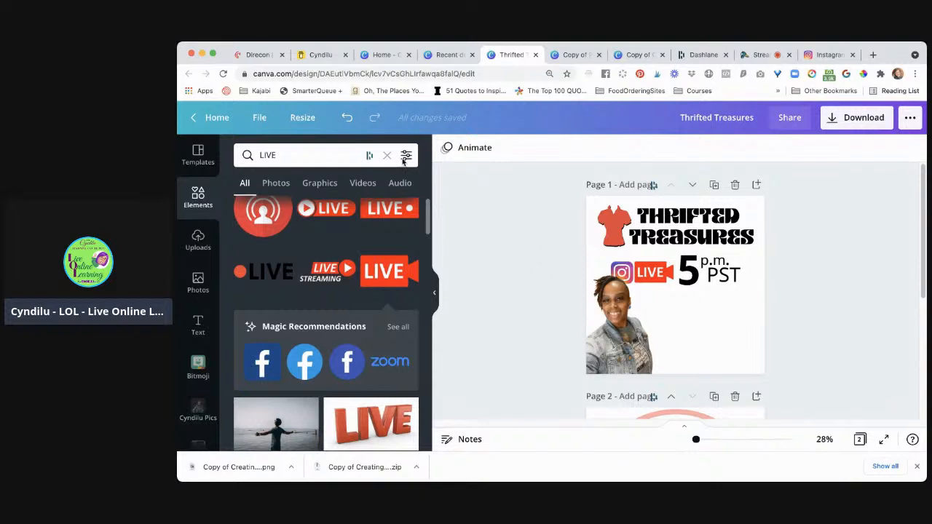
Search the photo library for "hanging clothes"
{"action": "double_click", "coordinate": [327, 154]}
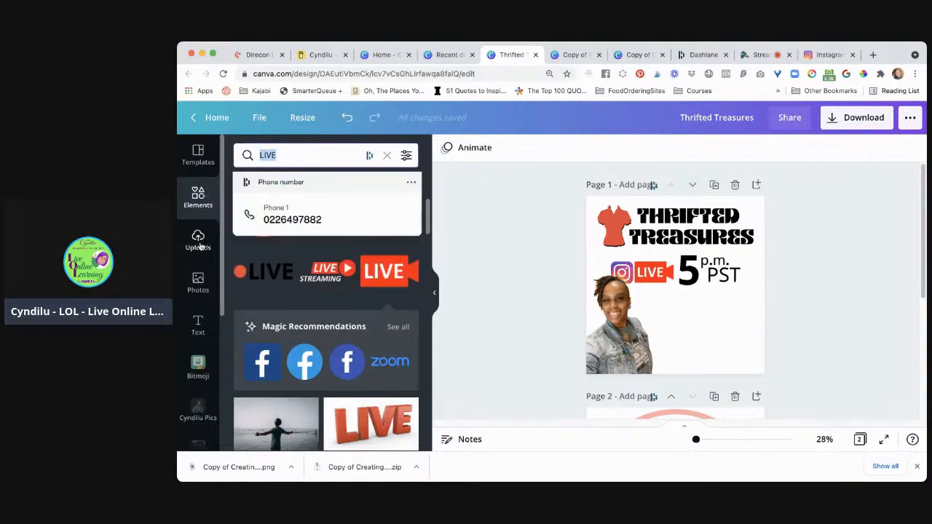
{"action": "left_click", "coordinate": [198, 282]}
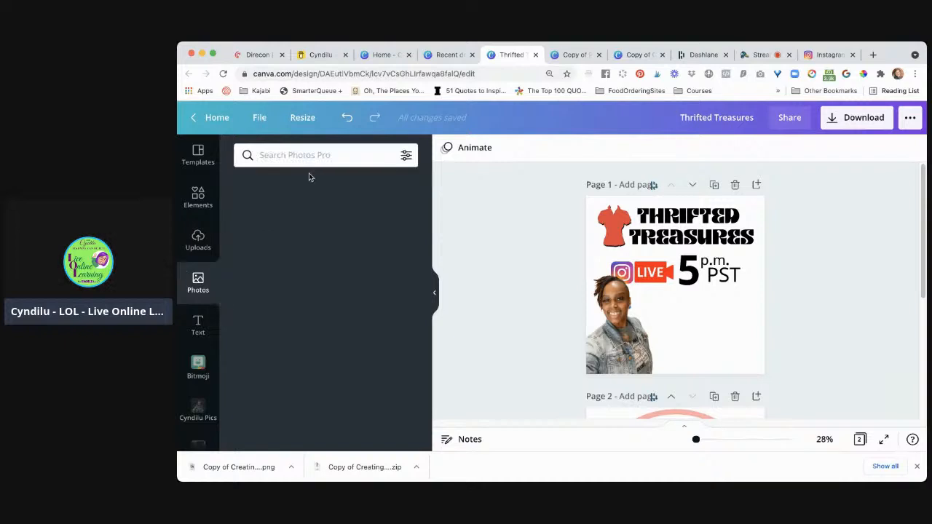
{"action": "left_click", "coordinate": [311, 156]}
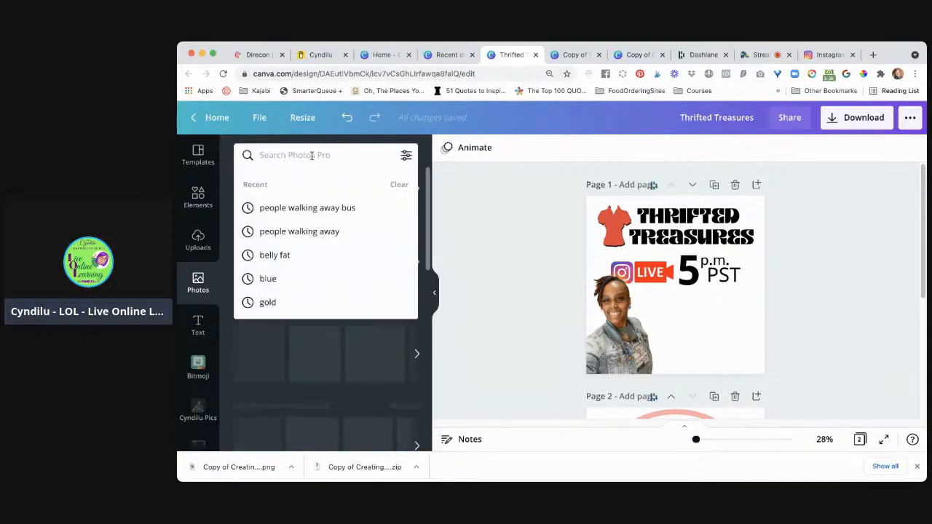
{"action": "type", "text": "hanging clothes"}
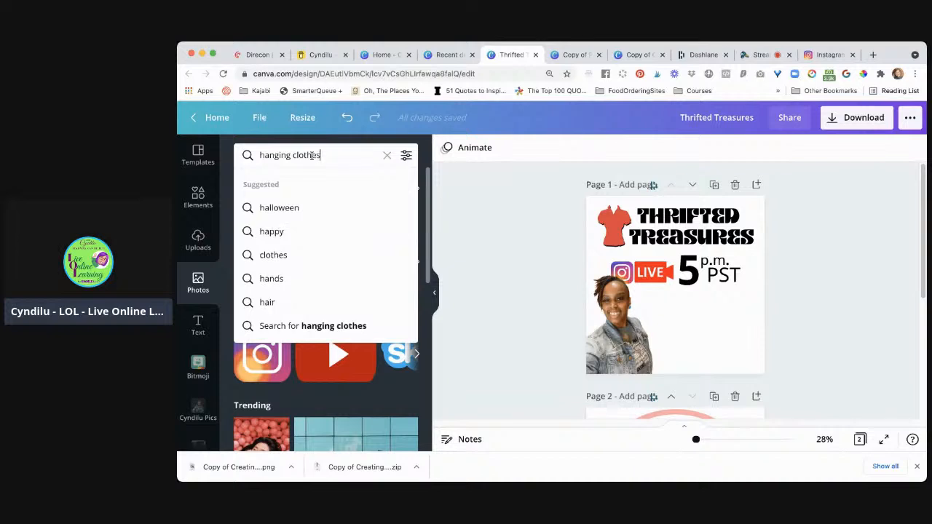
{"action": "key", "text": "Return"}
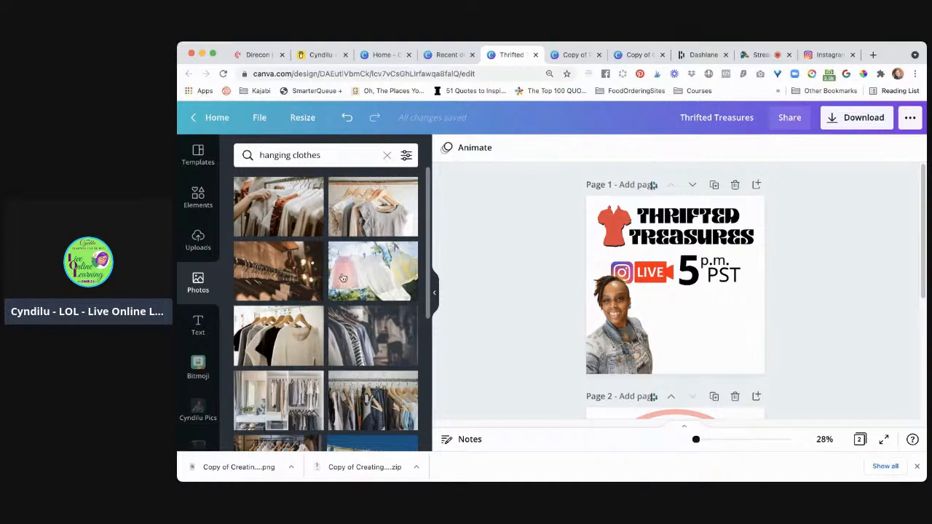
Add the close-up photo of dark shirts on hangers from the search results to page 1
{"action": "scroll", "coordinate": [397, 324], "scroll_direction": "down", "scroll_amount": 1}
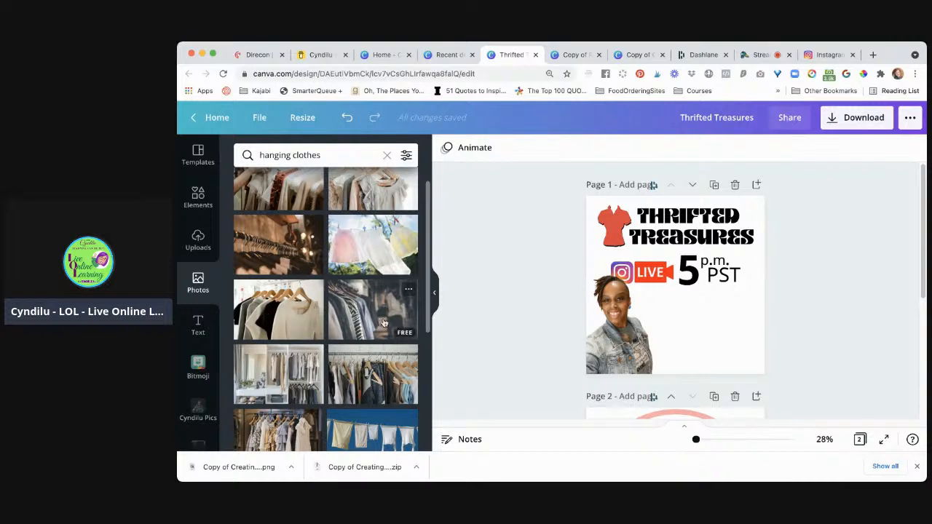
{"action": "scroll", "coordinate": [383, 323], "scroll_direction": "down", "scroll_amount": 1}
{"action": "scroll", "coordinate": [384, 322], "scroll_direction": "down", "scroll_amount": 4}
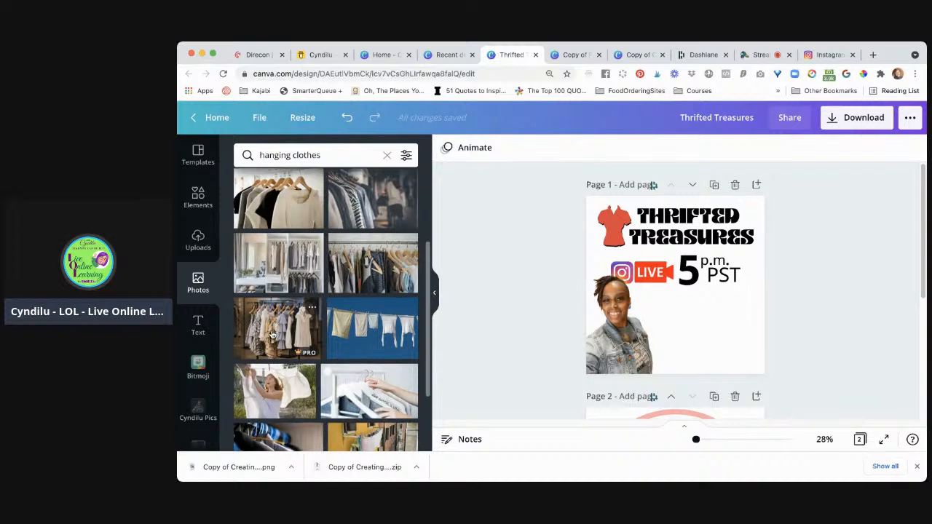
{"action": "scroll", "coordinate": [272, 333], "scroll_direction": "down", "scroll_amount": 1}
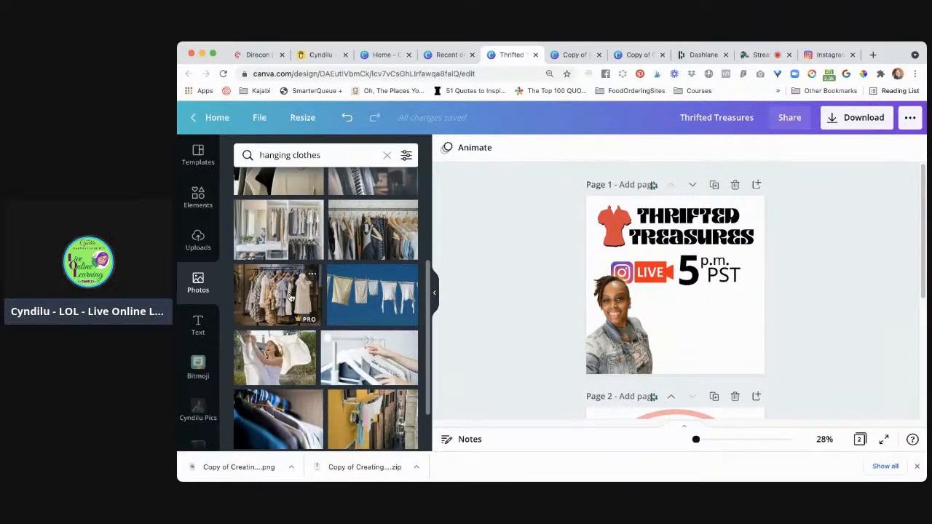
{"action": "scroll", "coordinate": [289, 297], "scroll_direction": "down", "scroll_amount": 2}
{"action": "scroll", "coordinate": [307, 341], "scroll_direction": "down", "scroll_amount": 2}
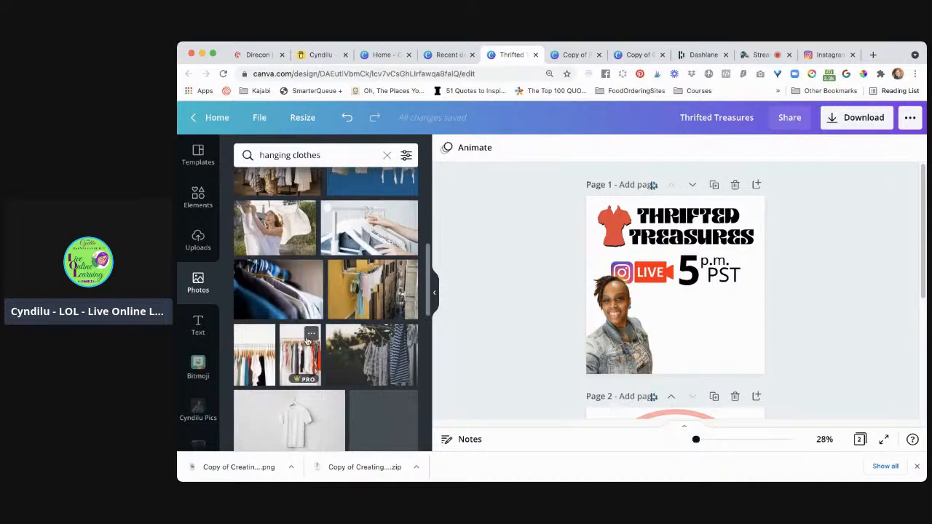
{"action": "left_click", "coordinate": [281, 291]}
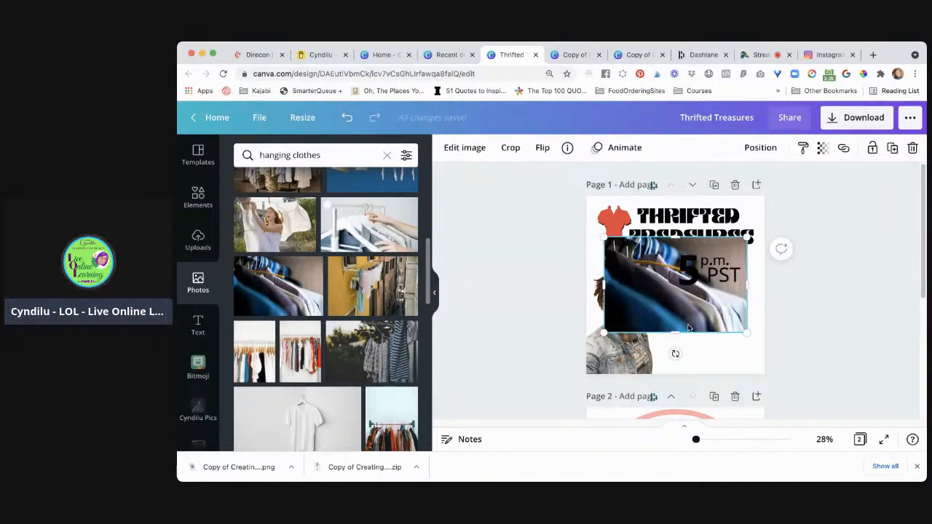
Move the hanging shirts photo to the lower-right corner of page 1 and shrink it to fit below the event time
{"action": "left_click_drag", "start_coordinate": [705, 329], "coordinate": [741, 356]}
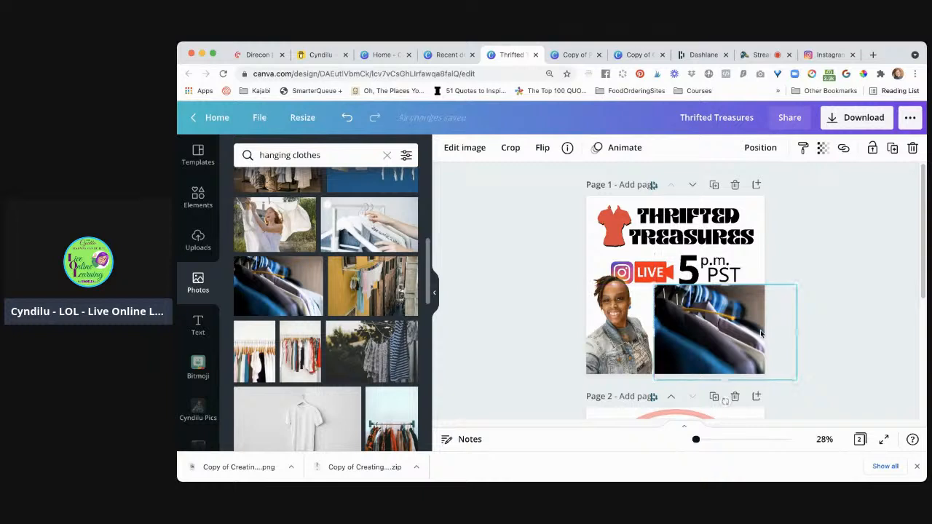
{"action": "left_click_drag", "start_coordinate": [774, 288], "coordinate": [724, 334]}
{"action": "left_click", "coordinate": [526, 338]}
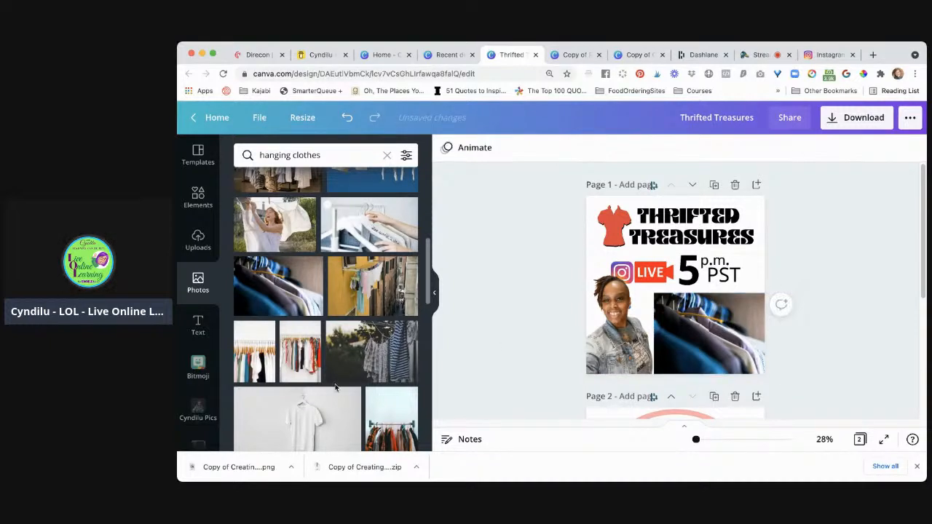
Clear the LIVE search in the elements library and open the full Frames collection
{"action": "left_click", "coordinate": [198, 198]}
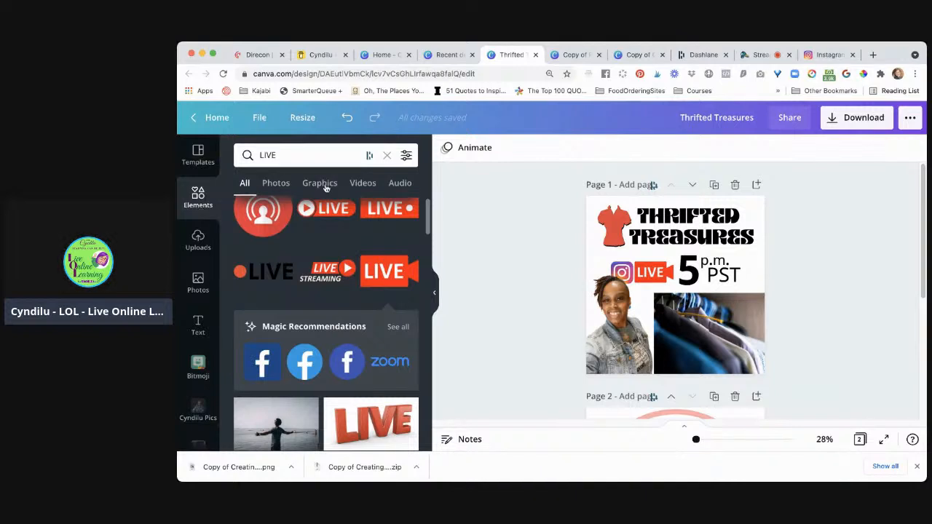
{"action": "left_click", "coordinate": [386, 158]}
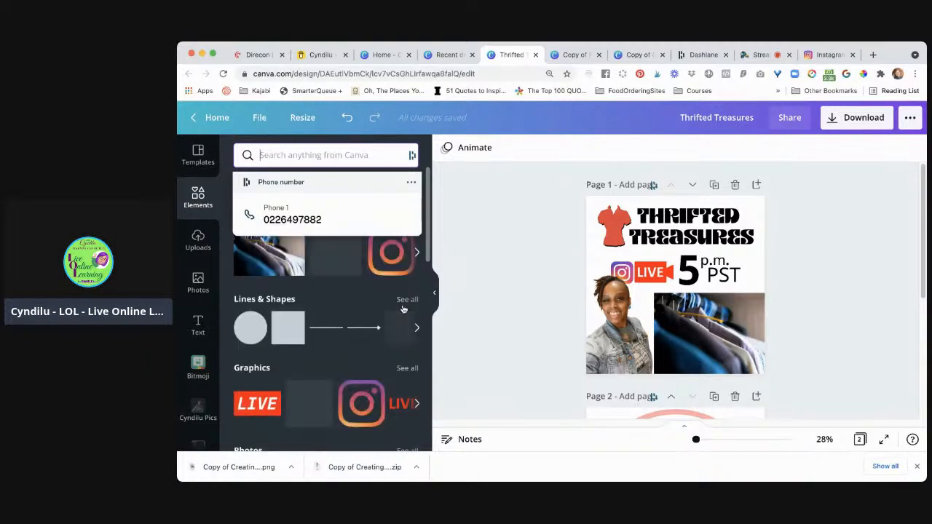
{"action": "scroll", "coordinate": [394, 337], "scroll_direction": "down", "scroll_amount": 3}
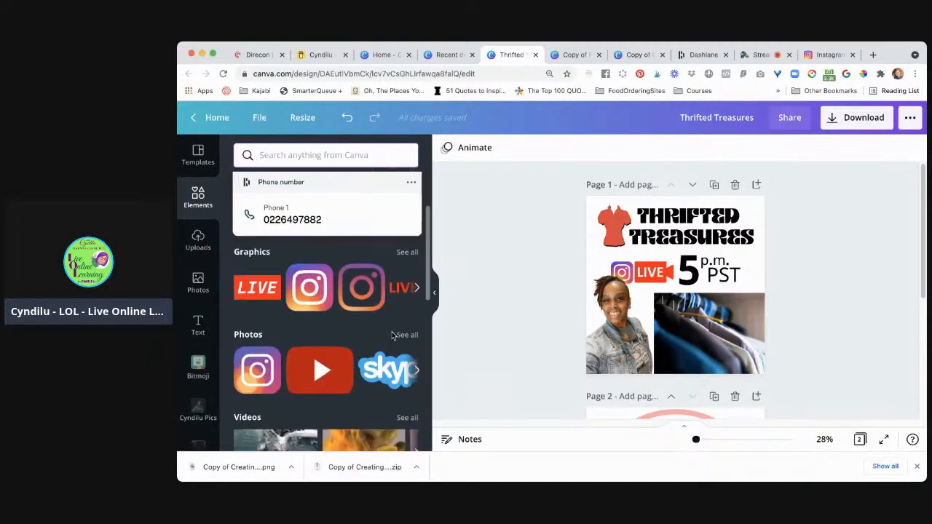
{"action": "scroll", "coordinate": [394, 336], "scroll_direction": "down", "scroll_amount": 6}
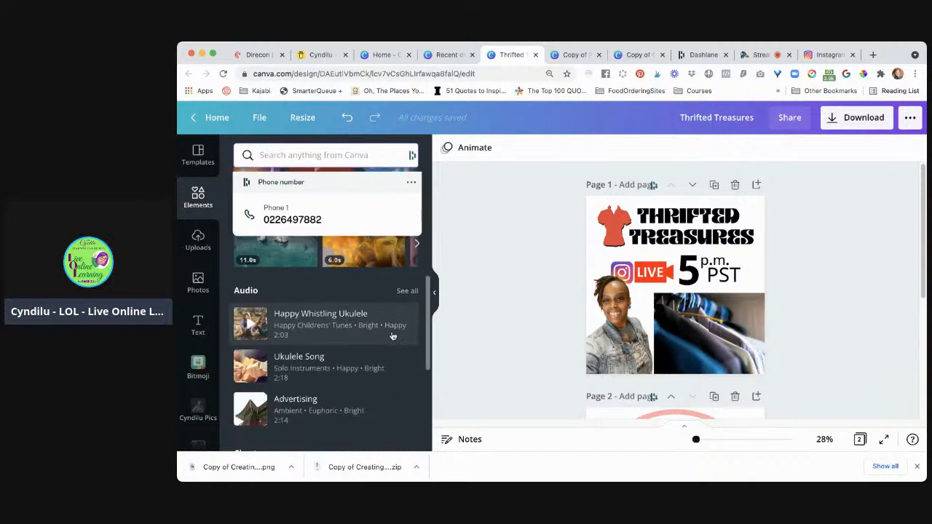
{"action": "scroll", "coordinate": [393, 336], "scroll_direction": "down", "scroll_amount": 4}
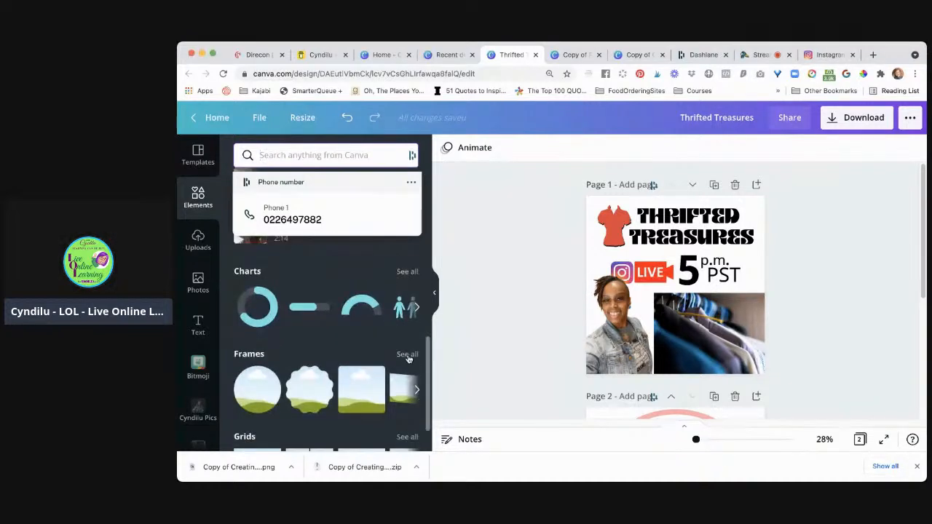
{"action": "left_click", "coordinate": [408, 355]}
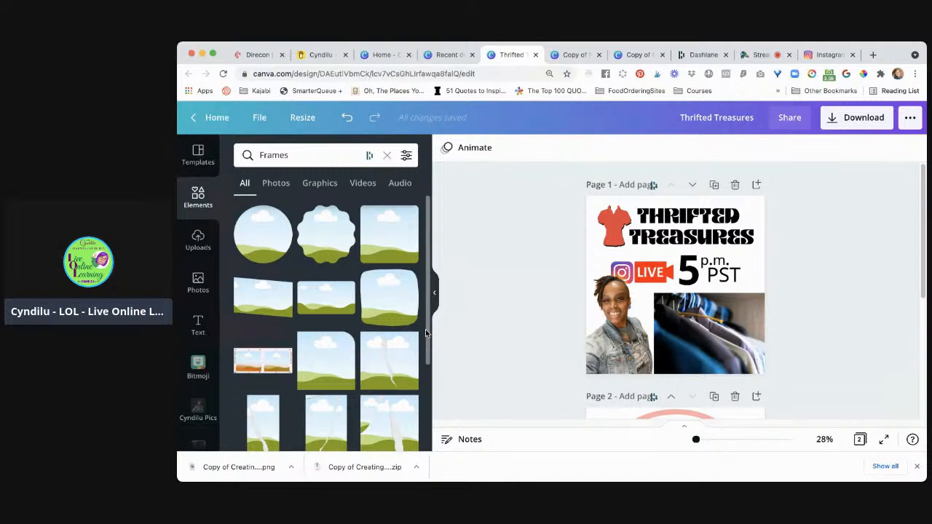
Add the smartphone frame from the Frames collection to page 1
{"action": "scroll", "coordinate": [425, 333], "scroll_direction": "down", "scroll_amount": 1}
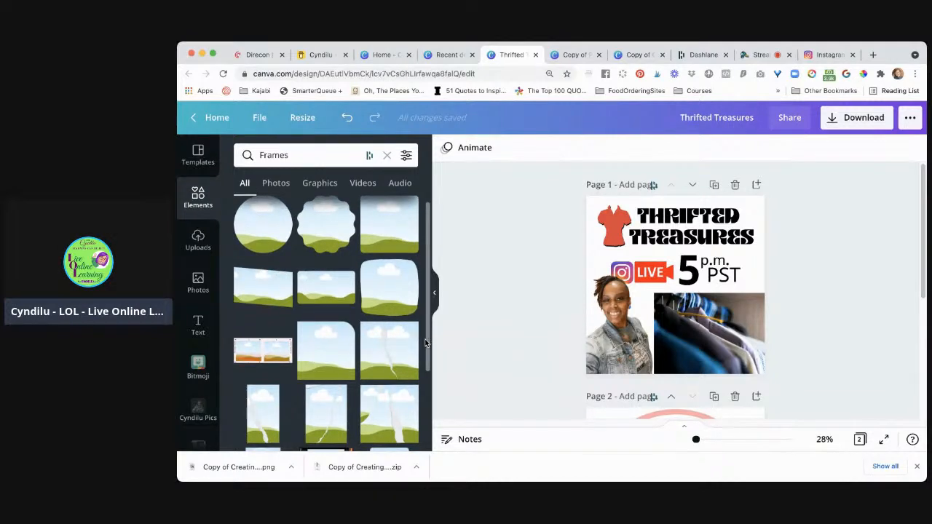
{"action": "scroll", "coordinate": [393, 386], "scroll_direction": "down", "scroll_amount": 5}
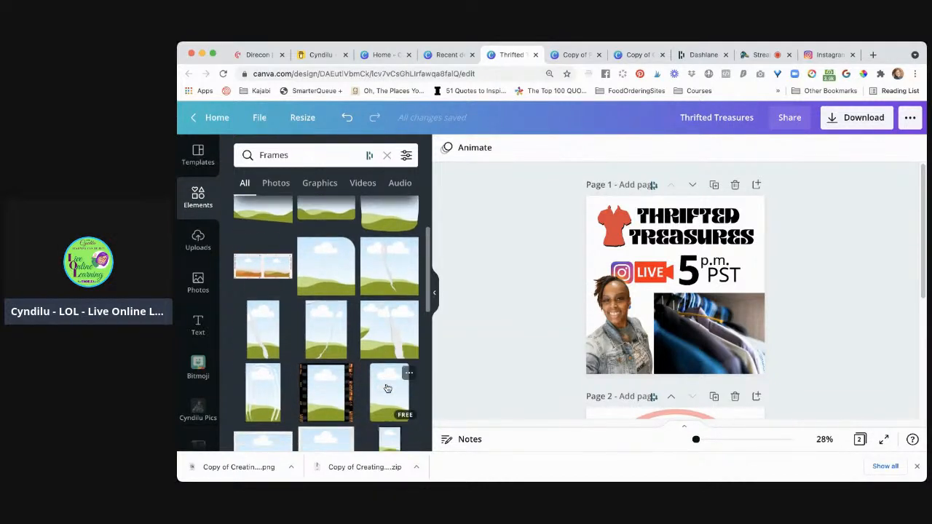
{"action": "scroll", "coordinate": [387, 388], "scroll_direction": "down", "scroll_amount": 10}
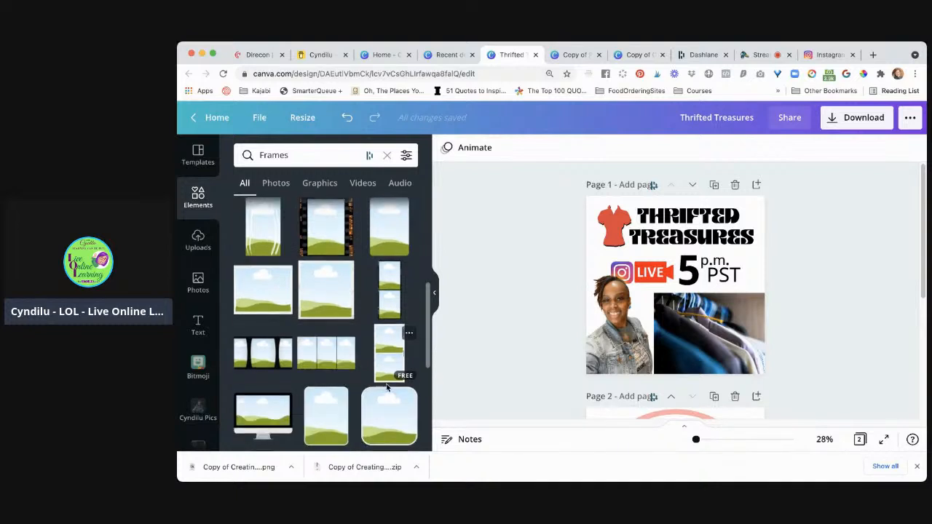
{"action": "scroll", "coordinate": [387, 388], "scroll_direction": "down", "scroll_amount": 6}
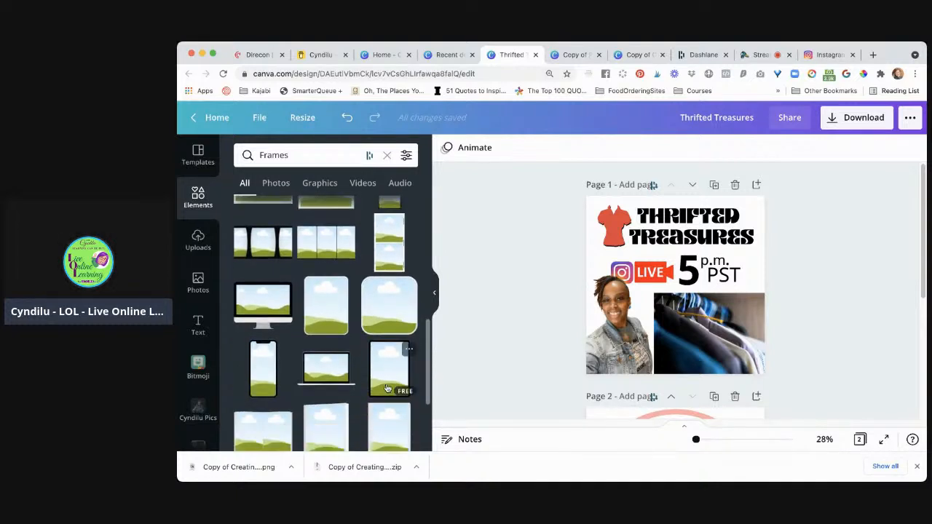
{"action": "scroll", "coordinate": [388, 388], "scroll_direction": "down", "scroll_amount": 3}
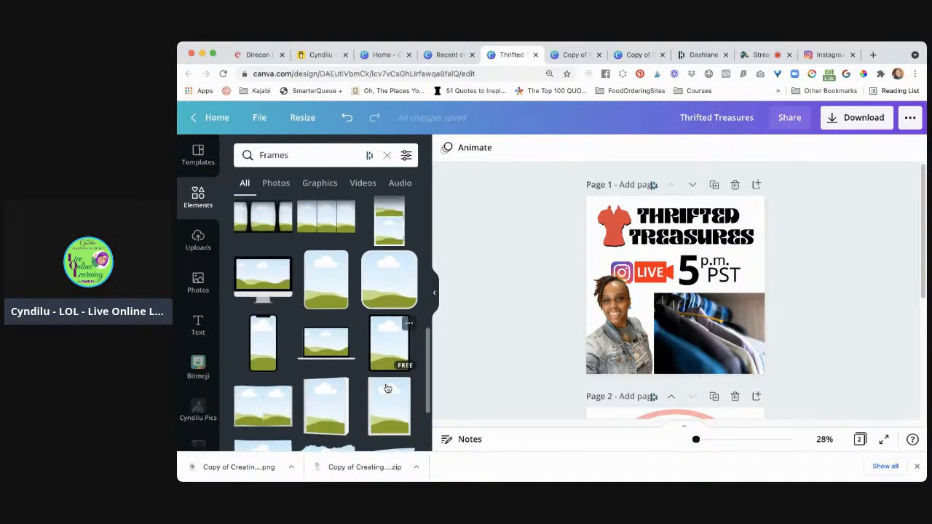
{"action": "left_click", "coordinate": [261, 343]}
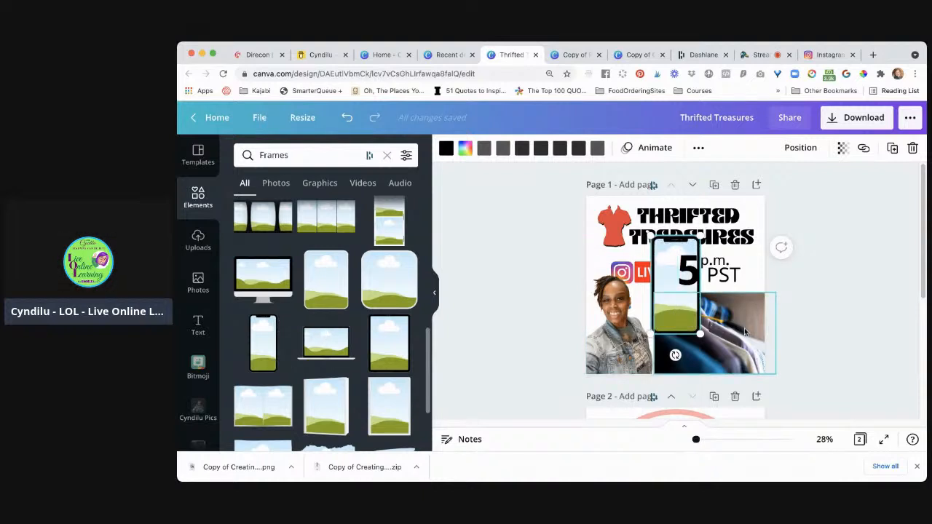
Fill the smartphone frame with the hanging shirts photo and shrink it slightly to sit below the event time
{"action": "left_click_drag", "start_coordinate": [747, 332], "coordinate": [705, 352]}
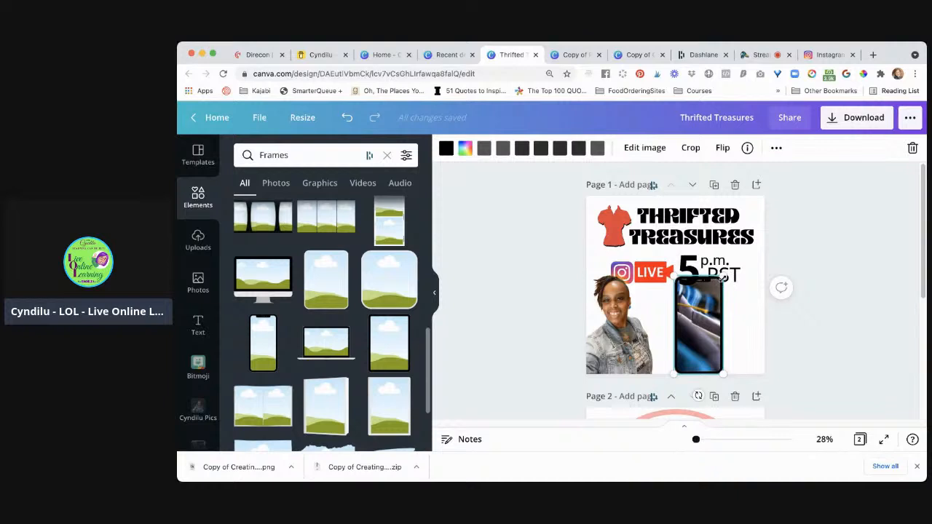
{"action": "left_click_drag", "start_coordinate": [723, 277], "coordinate": [714, 291]}
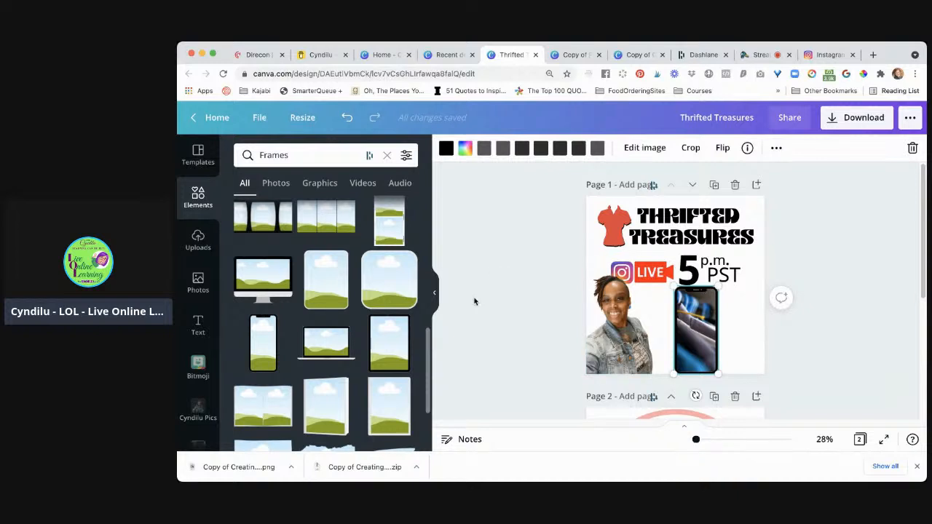
Return to the elements overview and examine its categories, from recently used items through to Frames and Grids
{"action": "scroll", "coordinate": [356, 287], "scroll_direction": "up", "scroll_amount": 5}
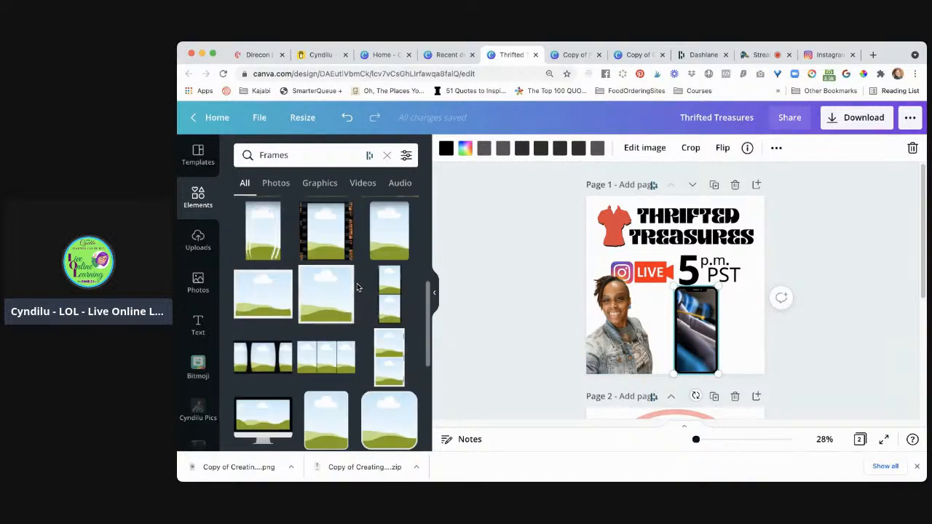
{"action": "scroll", "coordinate": [357, 288], "scroll_direction": "up", "scroll_amount": 2}
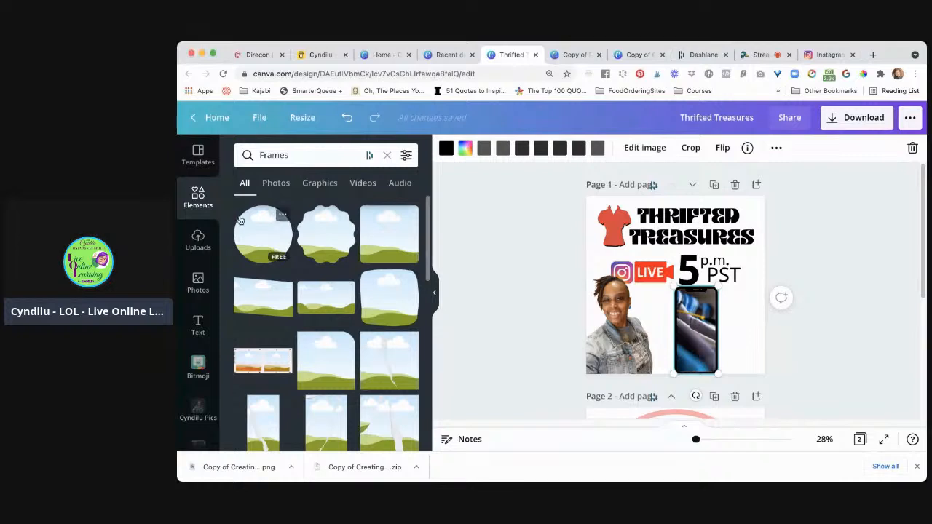
{"action": "left_click", "coordinate": [202, 198]}
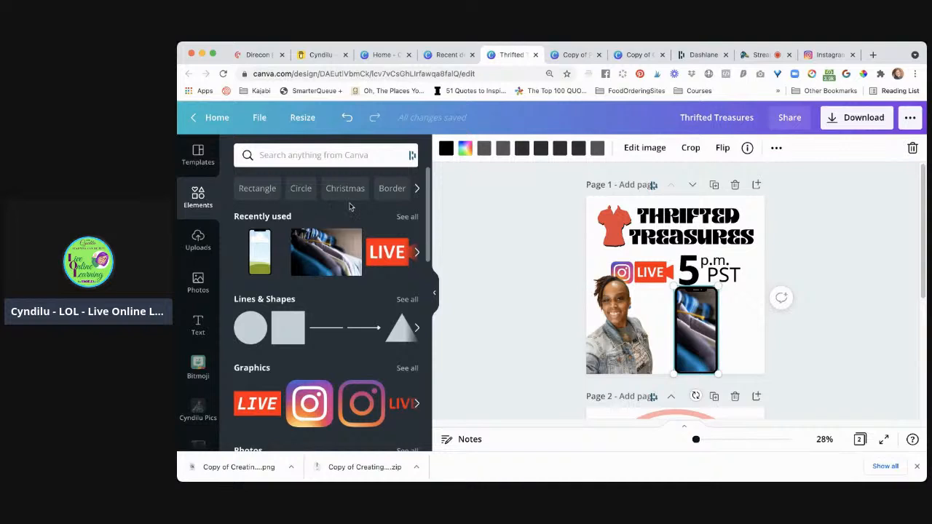
{"action": "scroll", "coordinate": [355, 267], "scroll_direction": "down", "scroll_amount": 2}
{"action": "scroll", "coordinate": [355, 267], "scroll_direction": "down", "scroll_amount": 2}
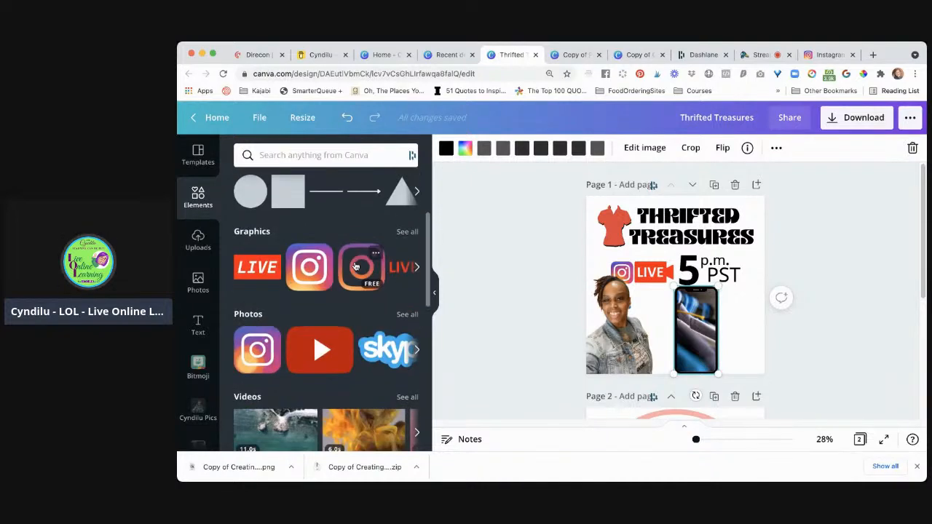
{"action": "scroll", "coordinate": [355, 267], "scroll_direction": "up", "scroll_amount": 1}
{"action": "scroll", "coordinate": [344, 292], "scroll_direction": "up", "scroll_amount": 2}
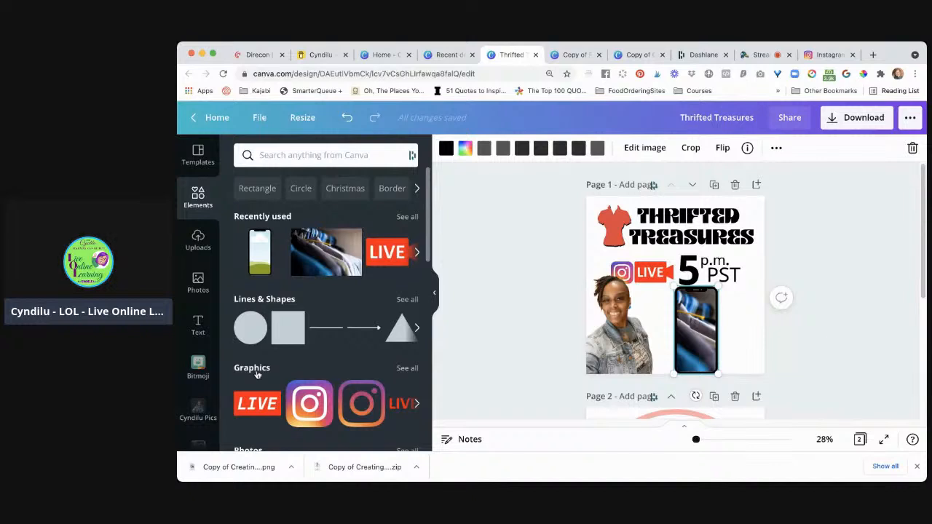
{"action": "scroll", "coordinate": [257, 375], "scroll_direction": "down", "scroll_amount": 6}
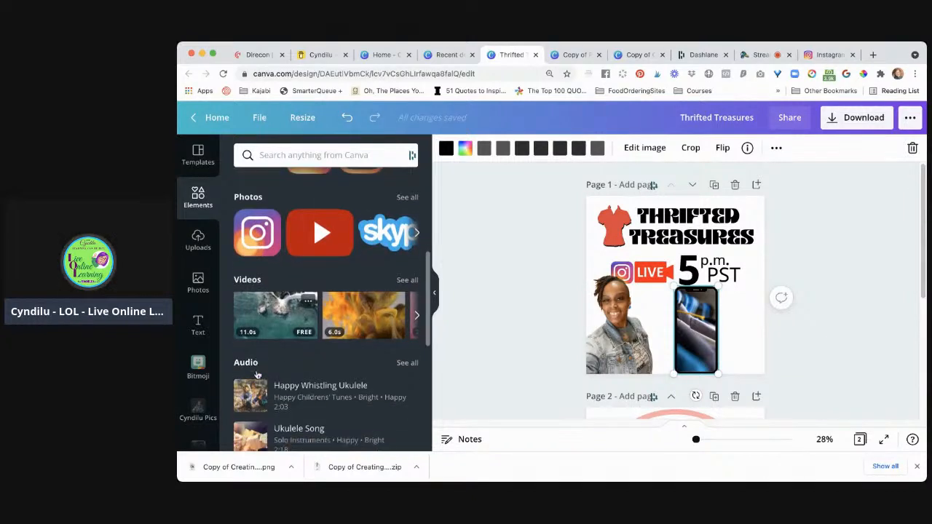
{"action": "scroll", "coordinate": [256, 374], "scroll_direction": "down", "scroll_amount": 6}
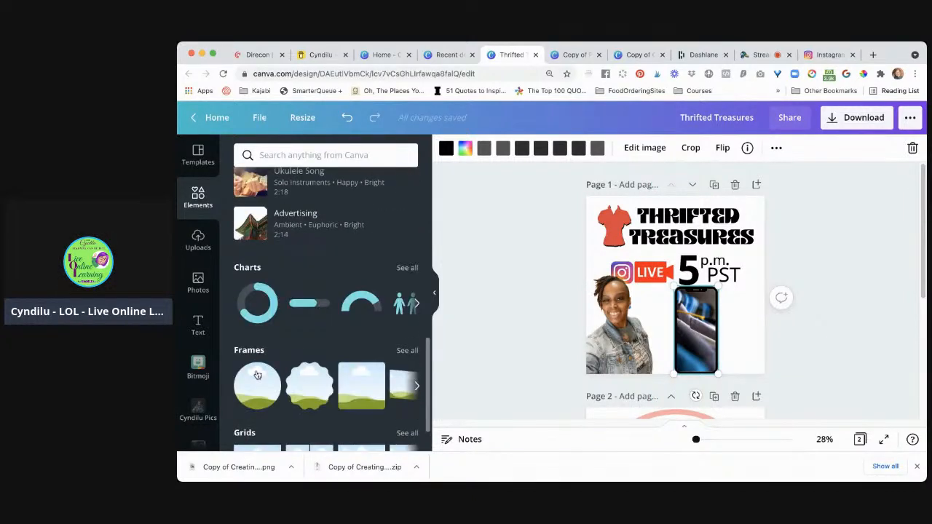
{"action": "scroll", "coordinate": [257, 375], "scroll_direction": "down", "scroll_amount": 1}
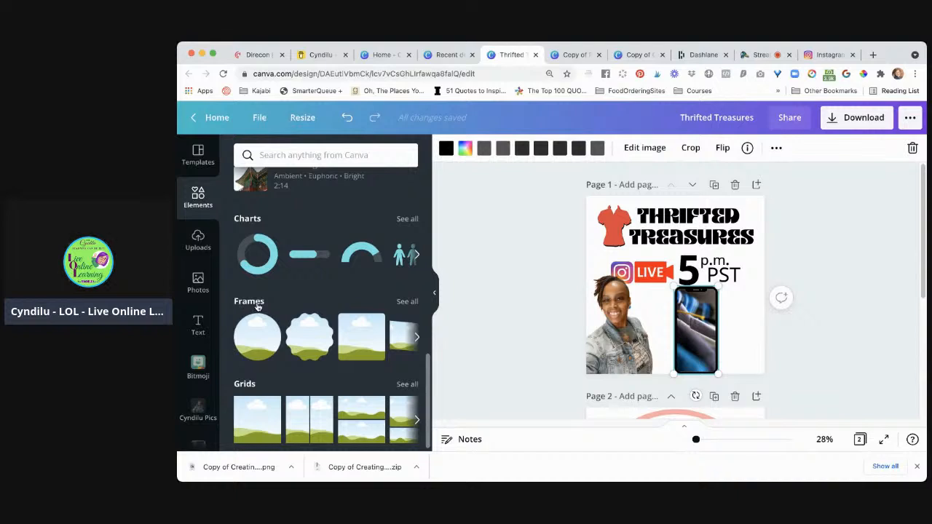
{"action": "scroll", "coordinate": [324, 308], "scroll_direction": "down", "scroll_amount": 1}
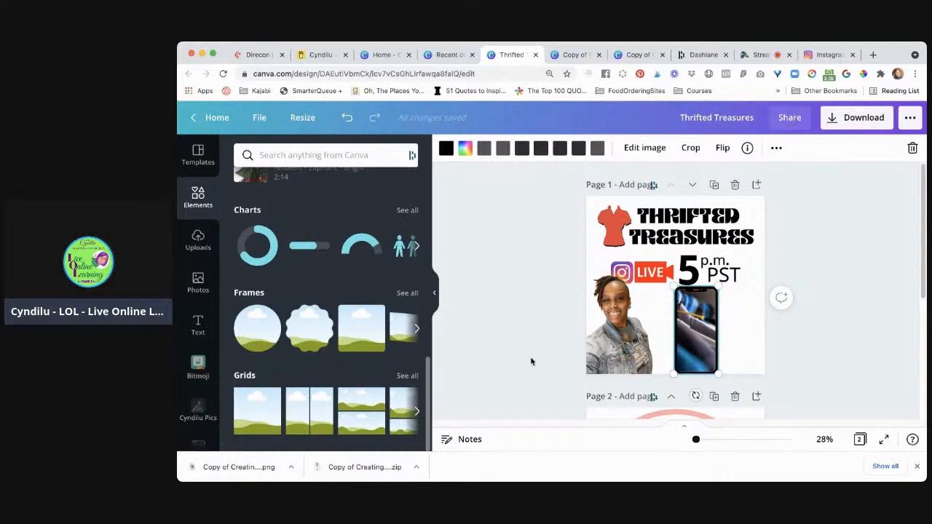
Add a blank third page after the circular logo page and open the full Grids collection
{"action": "scroll", "coordinate": [543, 357], "scroll_direction": "down", "scroll_amount": 5}
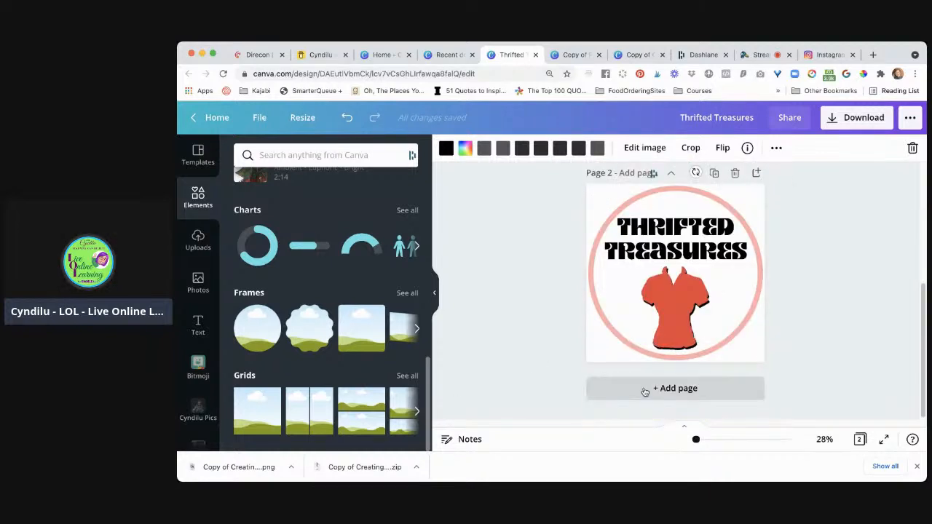
{"action": "left_click", "coordinate": [637, 394]}
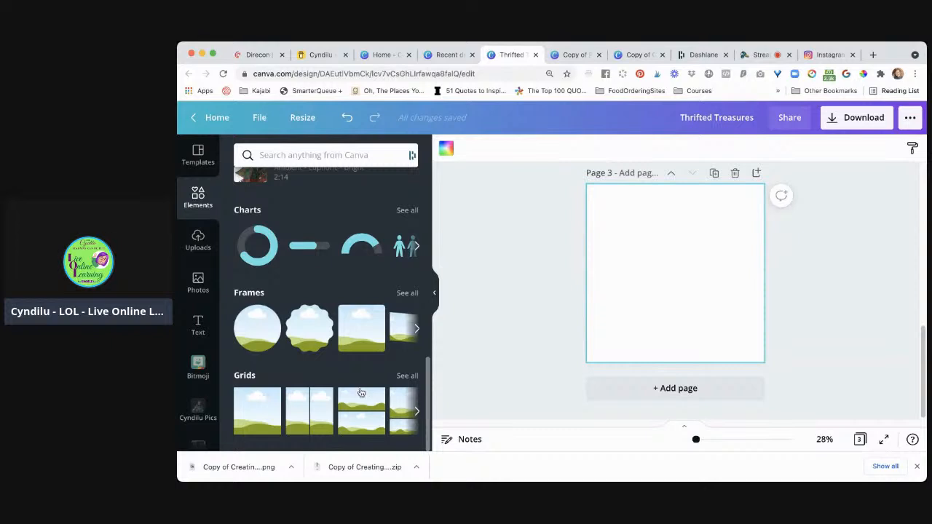
{"action": "left_click", "coordinate": [245, 375]}
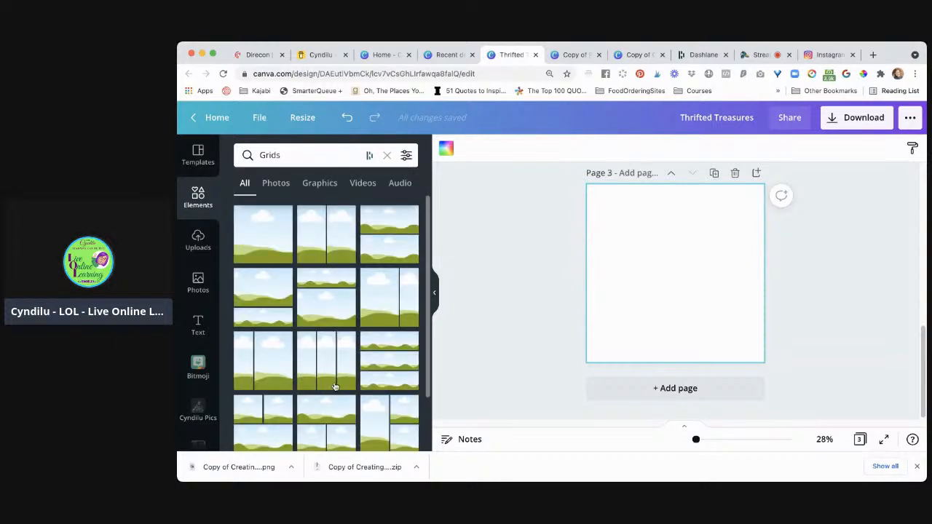
Examine the multi-photo layouts in the Grids collection, from the many-cell grids back to the ones with fewer cells
{"action": "scroll", "coordinate": [366, 412], "scroll_direction": "down", "scroll_amount": 15}
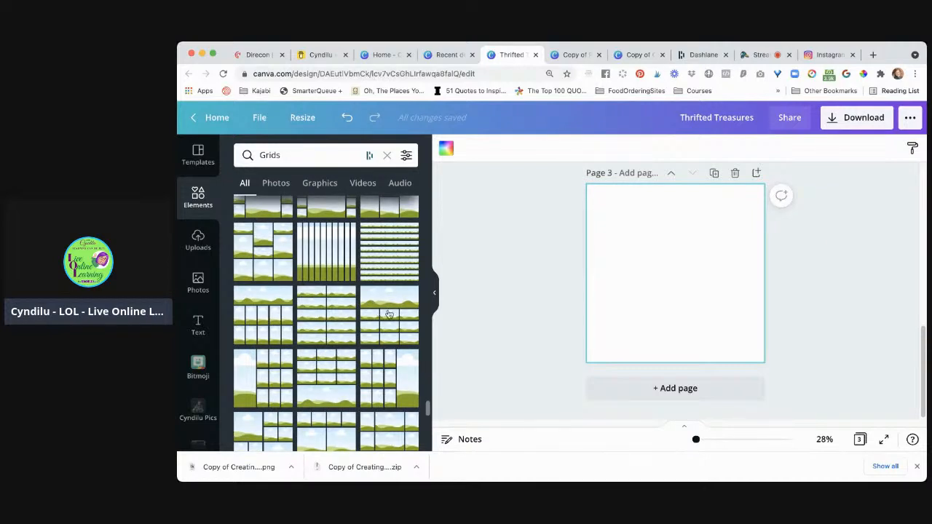
{"action": "scroll", "coordinate": [369, 392], "scroll_direction": "down", "scroll_amount": 3}
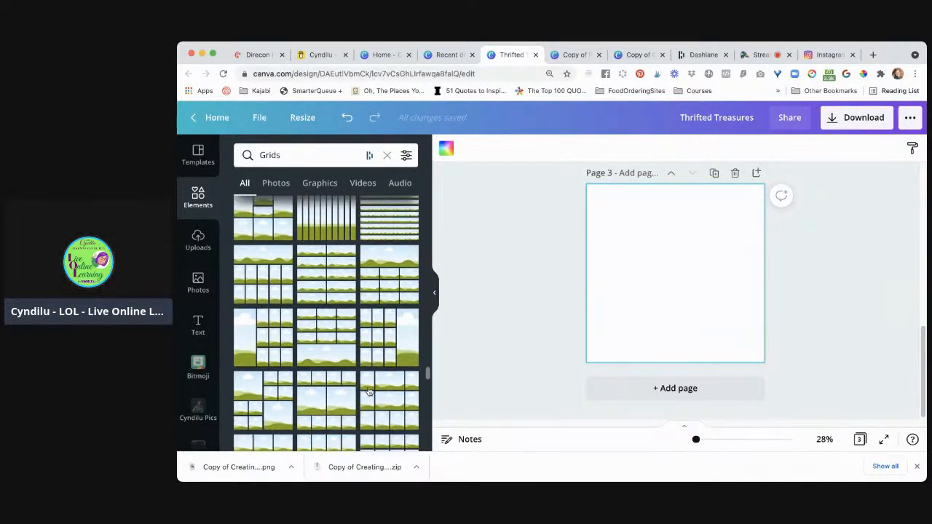
{"action": "scroll", "coordinate": [369, 392], "scroll_direction": "up", "scroll_amount": 6}
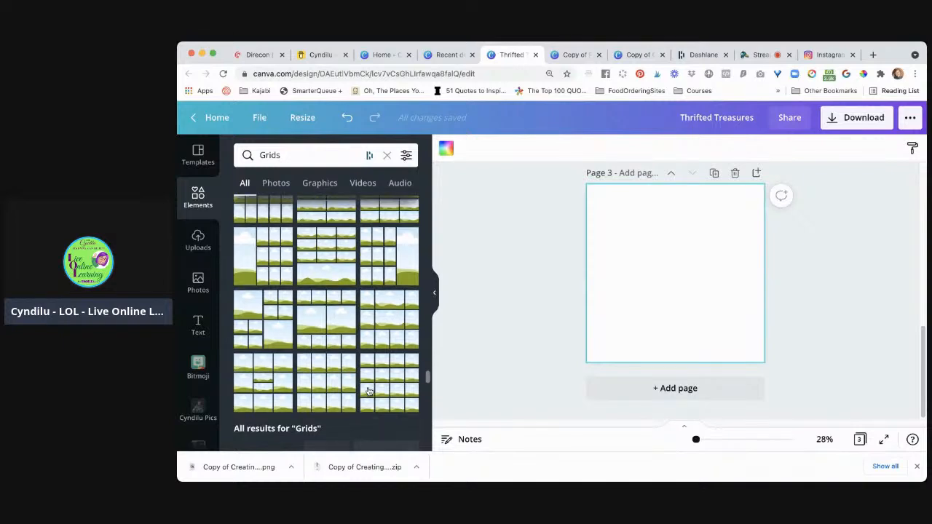
{"action": "scroll", "coordinate": [369, 392], "scroll_direction": "up", "scroll_amount": 1}
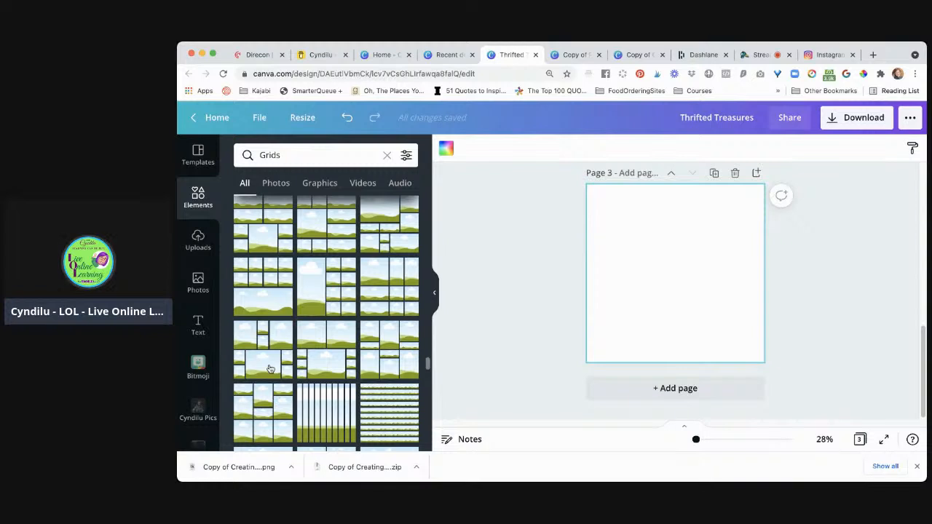
{"action": "scroll", "coordinate": [578, 292], "scroll_direction": "up", "scroll_amount": 6}
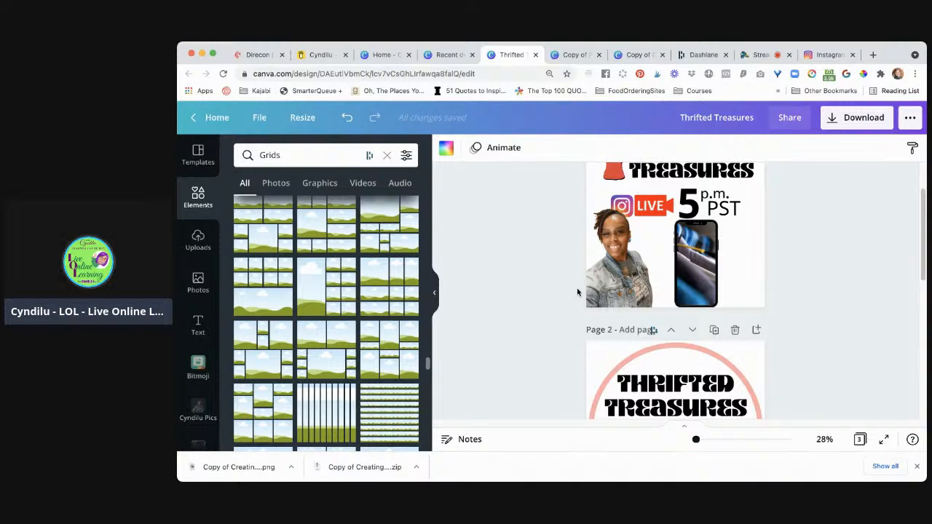
{"action": "scroll", "coordinate": [386, 401], "scroll_direction": "down", "scroll_amount": 1}
{"action": "scroll", "coordinate": [387, 401], "scroll_direction": "down", "scroll_amount": 4}
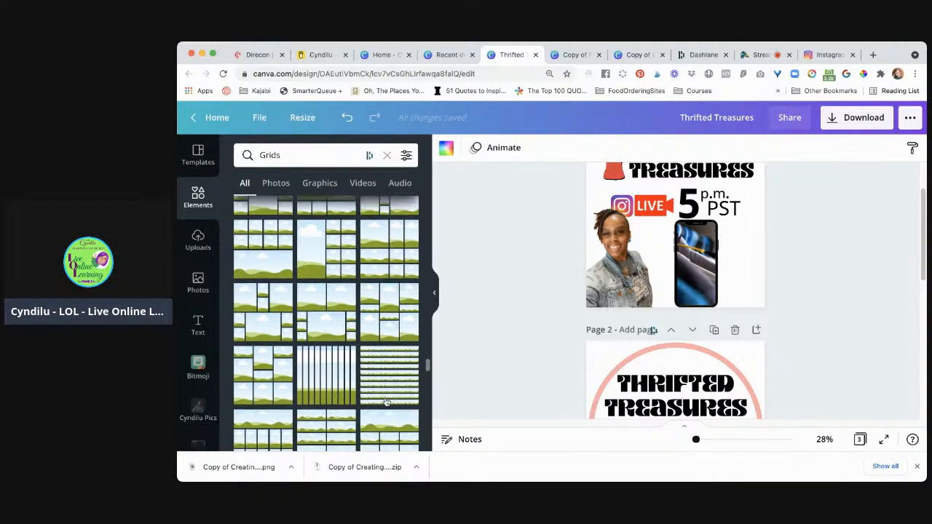
{"action": "scroll", "coordinate": [386, 402], "scroll_direction": "down", "scroll_amount": 1}
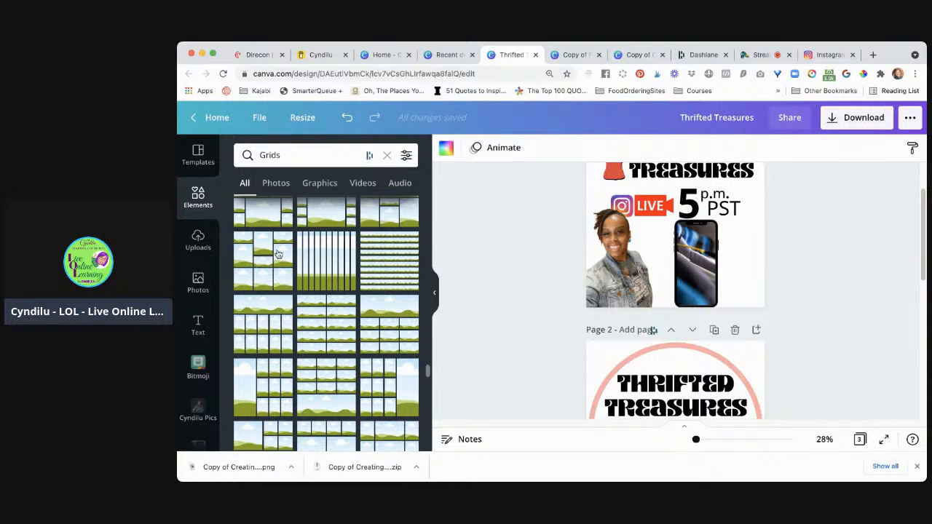
{"action": "scroll", "coordinate": [281, 269], "scroll_direction": "up", "scroll_amount": 4}
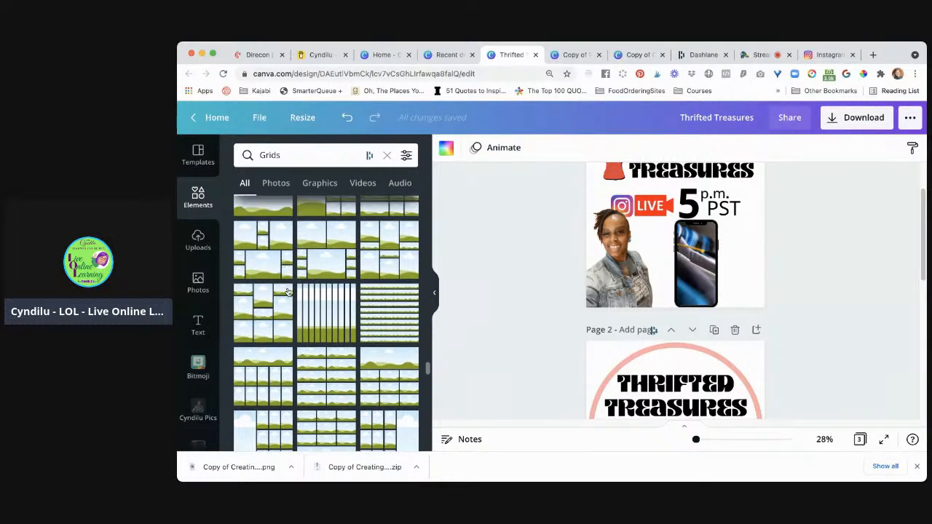
{"action": "scroll", "coordinate": [287, 292], "scroll_direction": "up", "scroll_amount": 7}
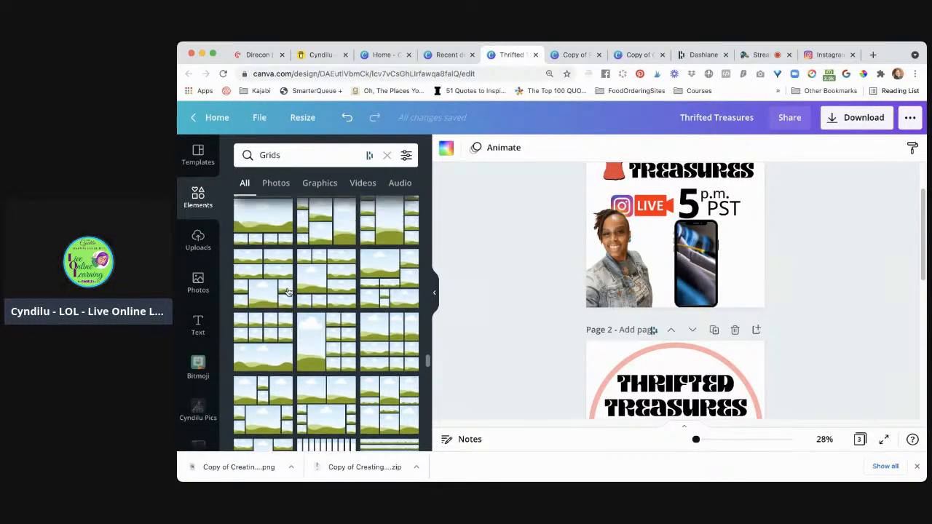
{"action": "scroll", "coordinate": [289, 292], "scroll_direction": "up", "scroll_amount": 1}
{"action": "scroll", "coordinate": [289, 292], "scroll_direction": "down", "scroll_amount": 2}
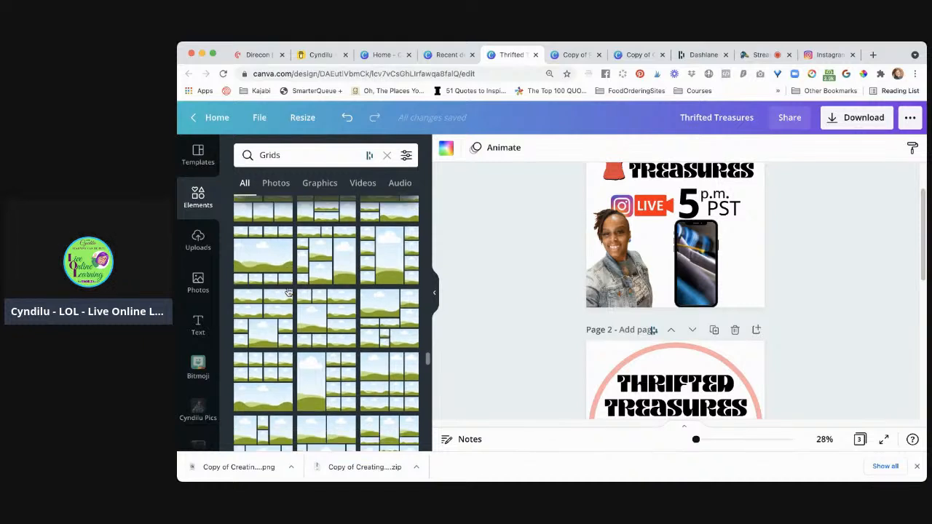
{"action": "scroll", "coordinate": [288, 292], "scroll_direction": "down", "scroll_amount": 1}
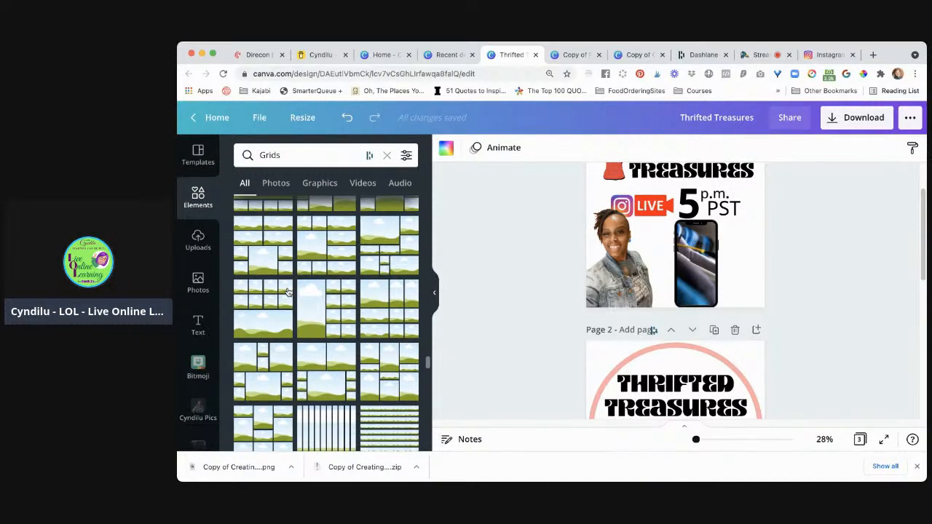
{"action": "scroll", "coordinate": [288, 292], "scroll_direction": "down", "scroll_amount": 2}
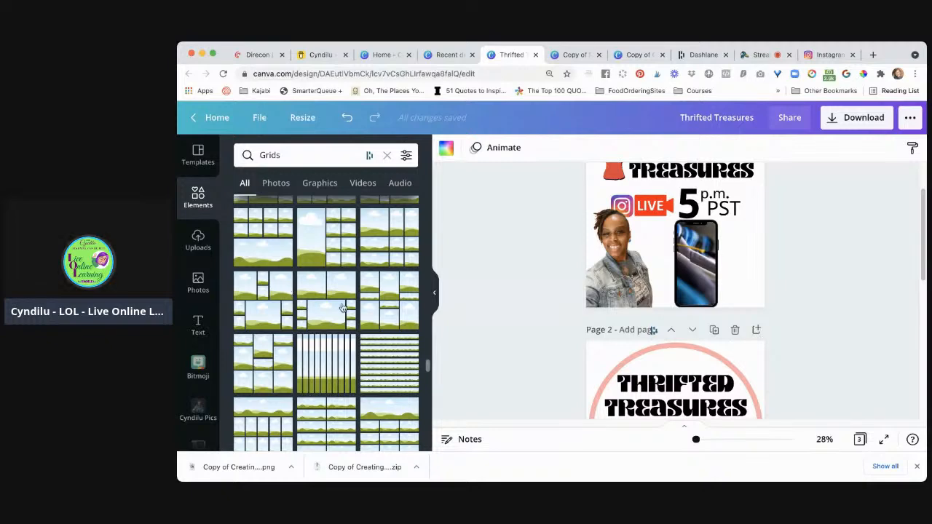
{"action": "scroll", "coordinate": [343, 308], "scroll_direction": "down", "scroll_amount": 5}
{"action": "scroll", "coordinate": [344, 308], "scroll_direction": "up", "scroll_amount": 5}
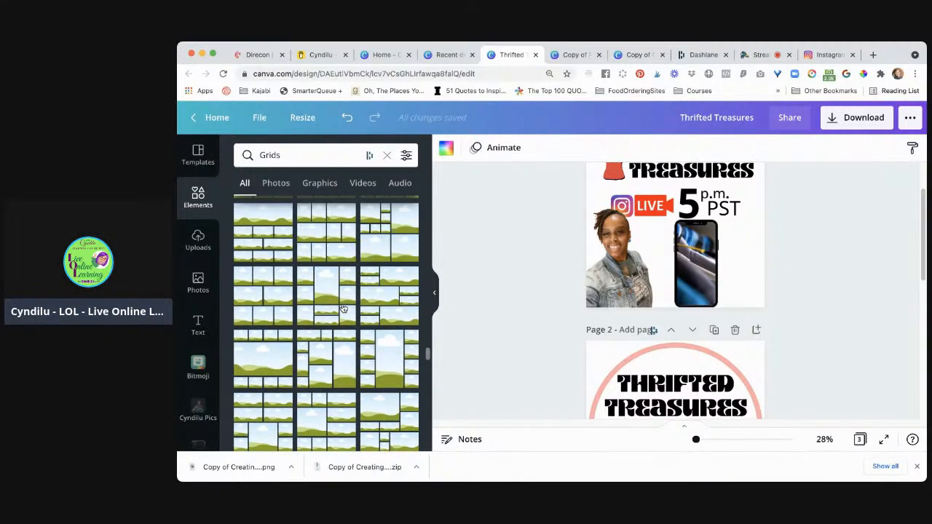
{"action": "scroll", "coordinate": [344, 308], "scroll_direction": "up", "scroll_amount": 5}
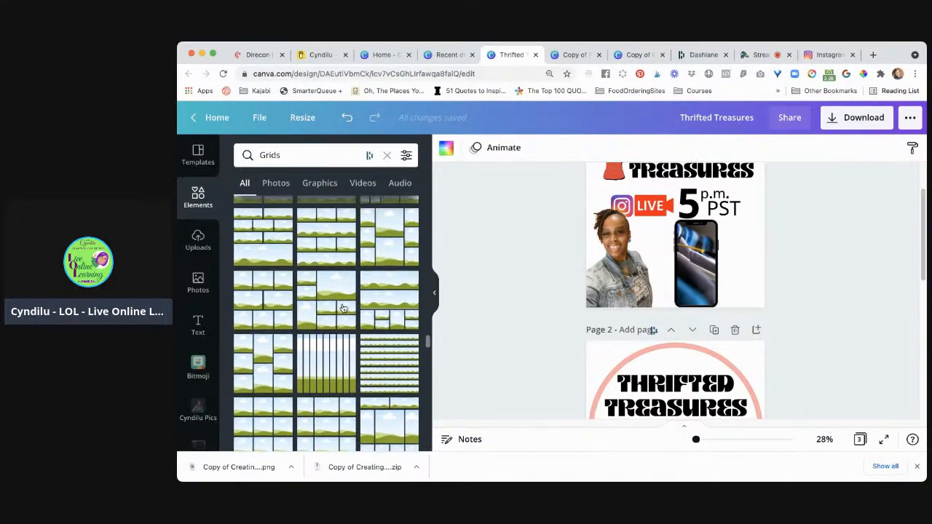
{"action": "scroll", "coordinate": [344, 308], "scroll_direction": "up", "scroll_amount": 5}
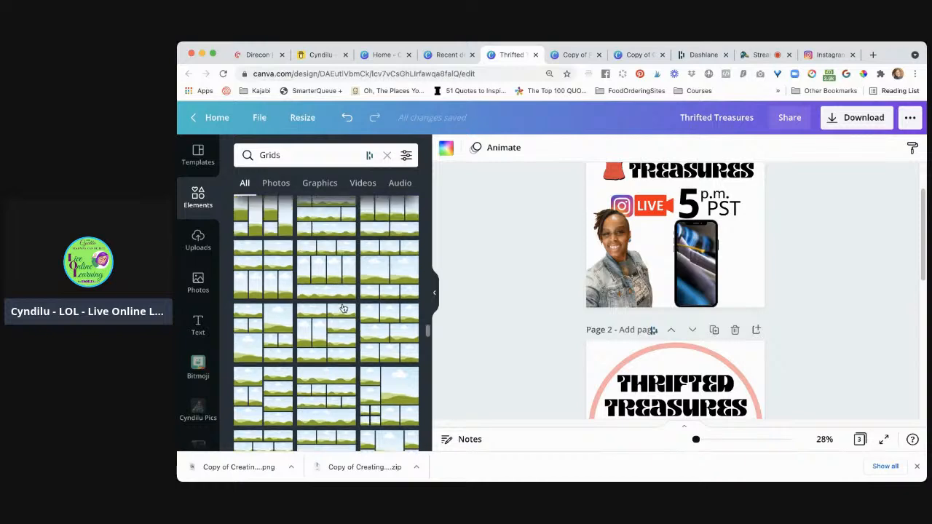
{"action": "scroll", "coordinate": [343, 308], "scroll_direction": "up", "scroll_amount": 5}
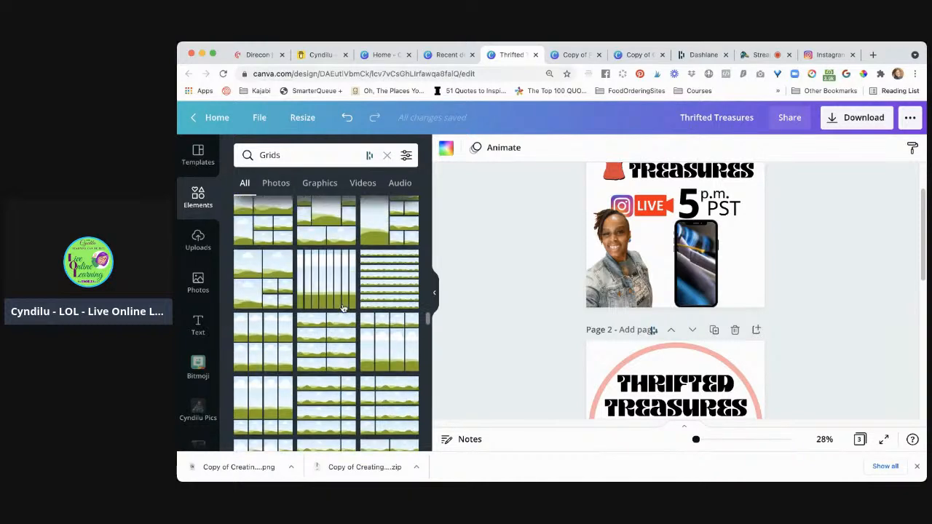
{"action": "scroll", "coordinate": [343, 308], "scroll_direction": "up", "scroll_amount": 5}
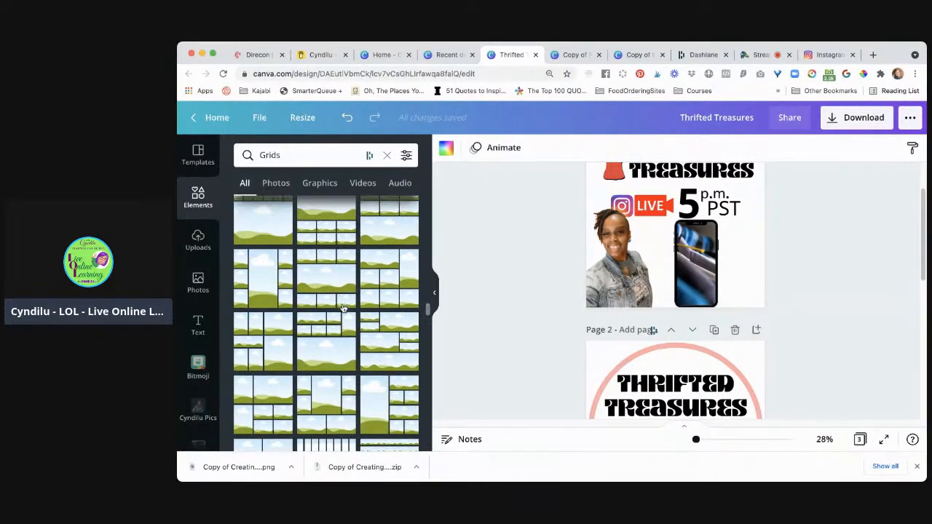
{"action": "scroll", "coordinate": [343, 308], "scroll_direction": "up", "scroll_amount": 5}
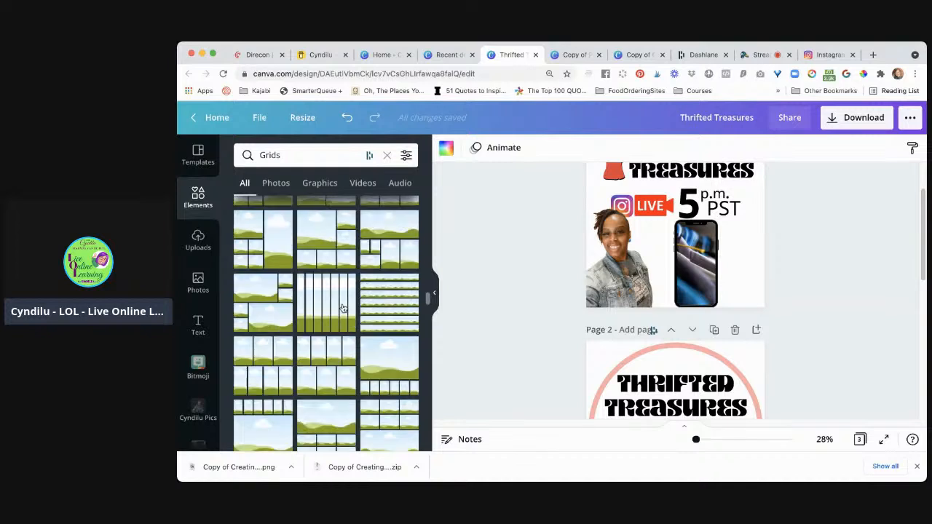
{"action": "scroll", "coordinate": [344, 308], "scroll_direction": "up", "scroll_amount": 5}
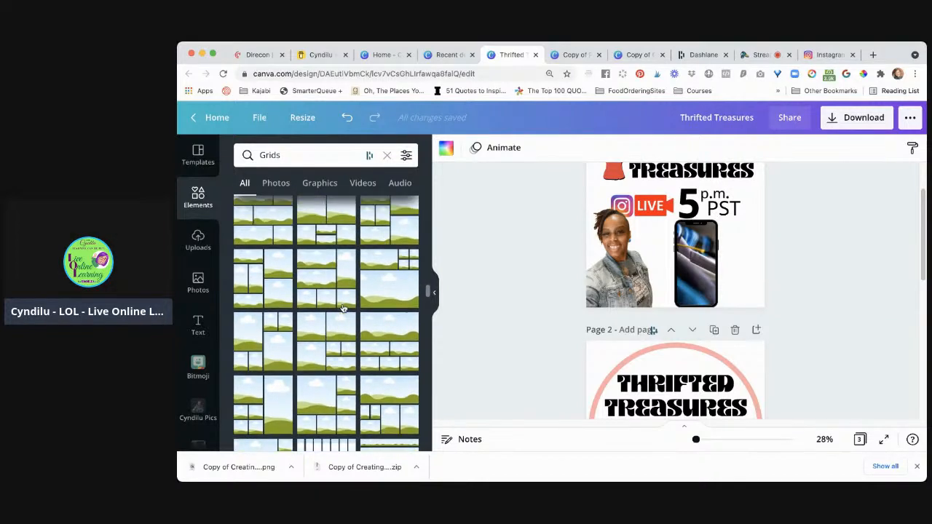
{"action": "scroll", "coordinate": [343, 308], "scroll_direction": "up", "scroll_amount": 5}
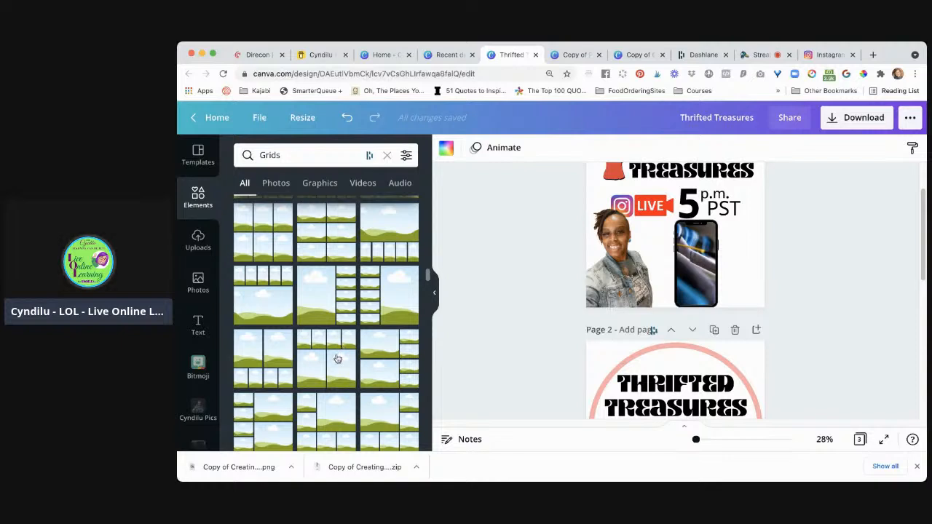
Add the grid with four small cells above two large cells to the blank page 3, leaving page 1 without a grid
{"action": "left_click", "coordinate": [335, 363]}
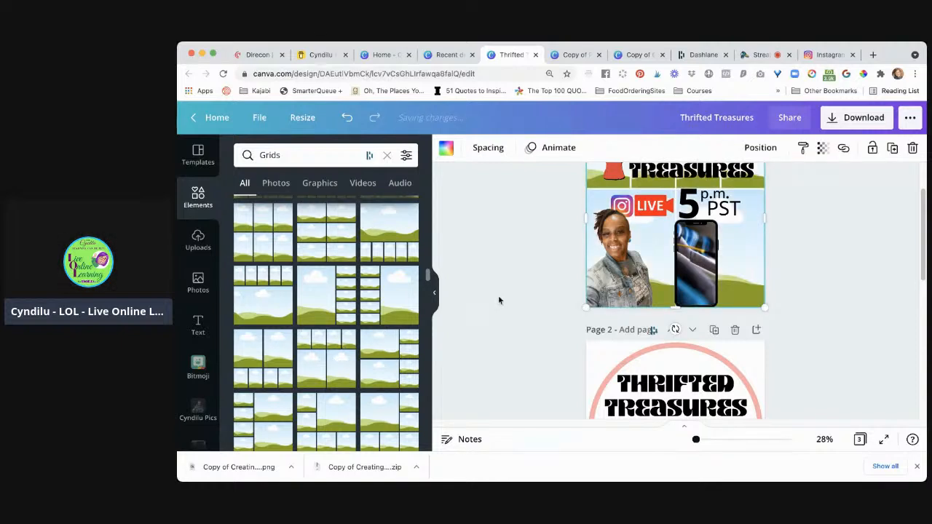
{"action": "left_click", "coordinate": [548, 274]}
{"action": "scroll", "coordinate": [546, 360], "scroll_direction": "down", "scroll_amount": 5}
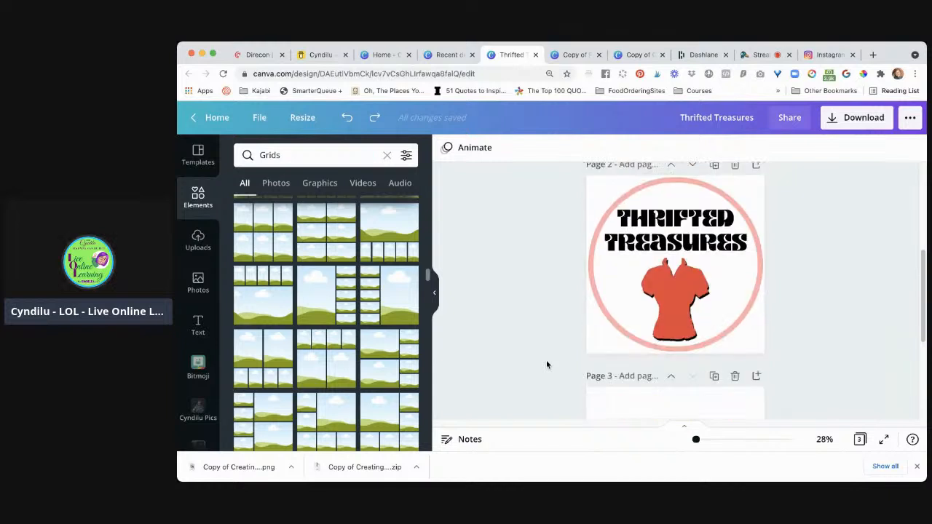
{"action": "left_click", "coordinate": [624, 323]}
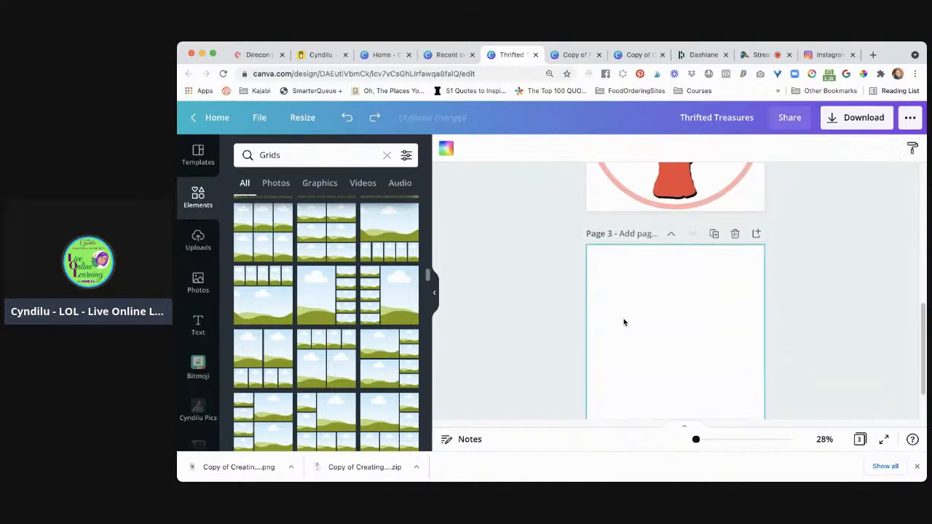
{"action": "left_click", "coordinate": [332, 374]}
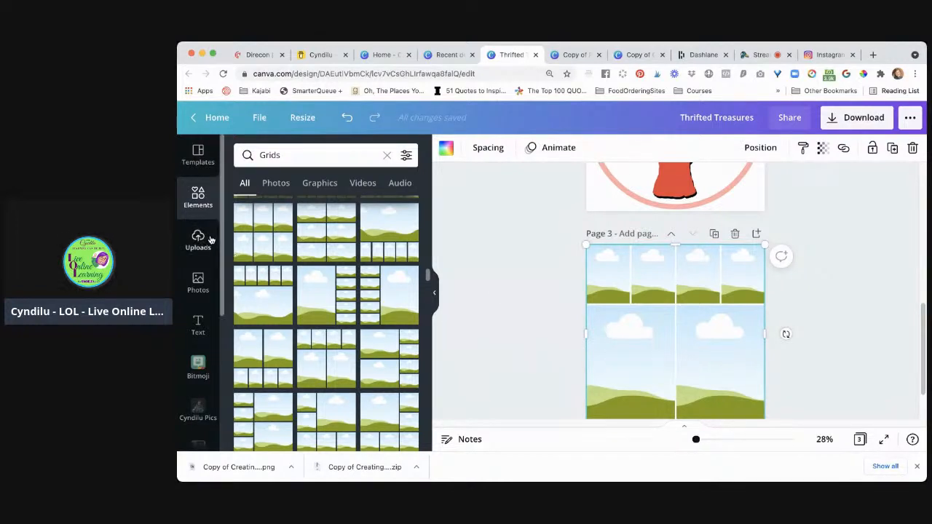
Search the photo library for "trench coat" in place of the previous hanging clothes search
{"action": "left_click", "coordinate": [199, 284]}
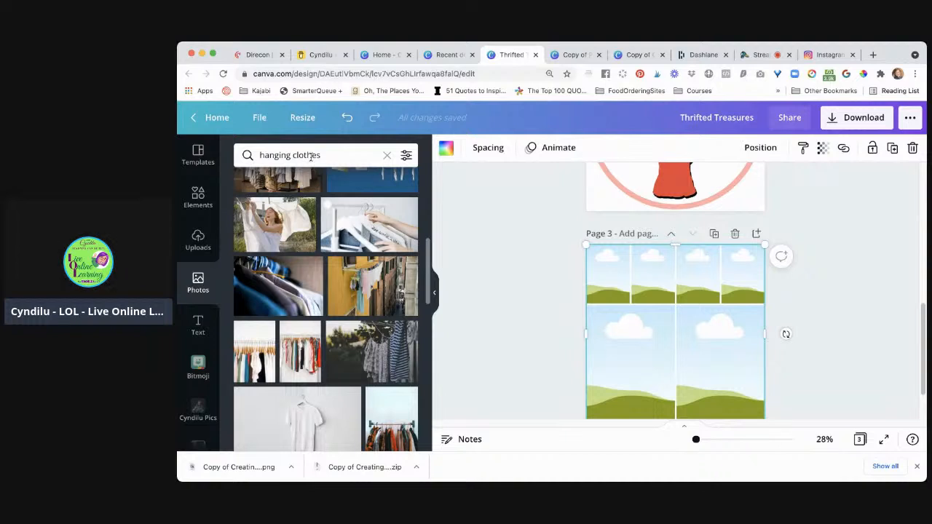
{"action": "left_click", "coordinate": [311, 156]}
{"action": "triple_click", "coordinate": [326, 154]}
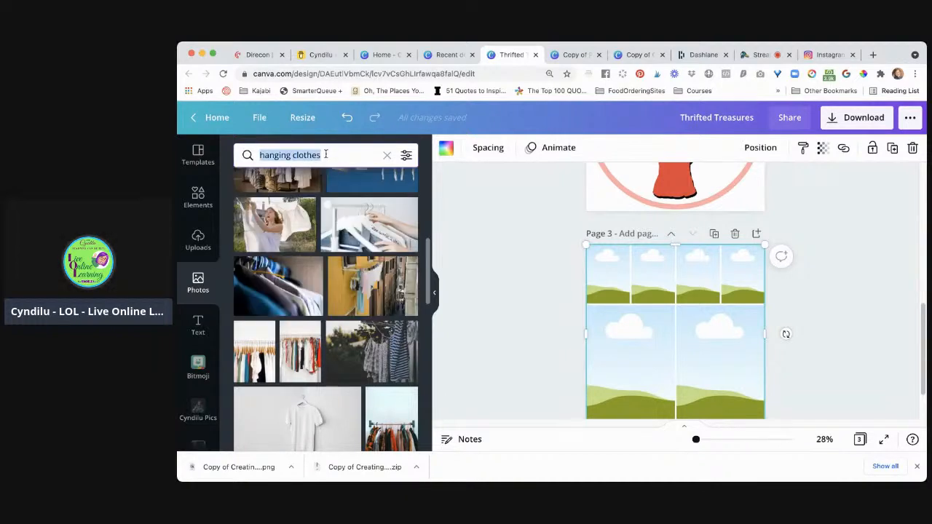
{"action": "type", "text": "trench"}
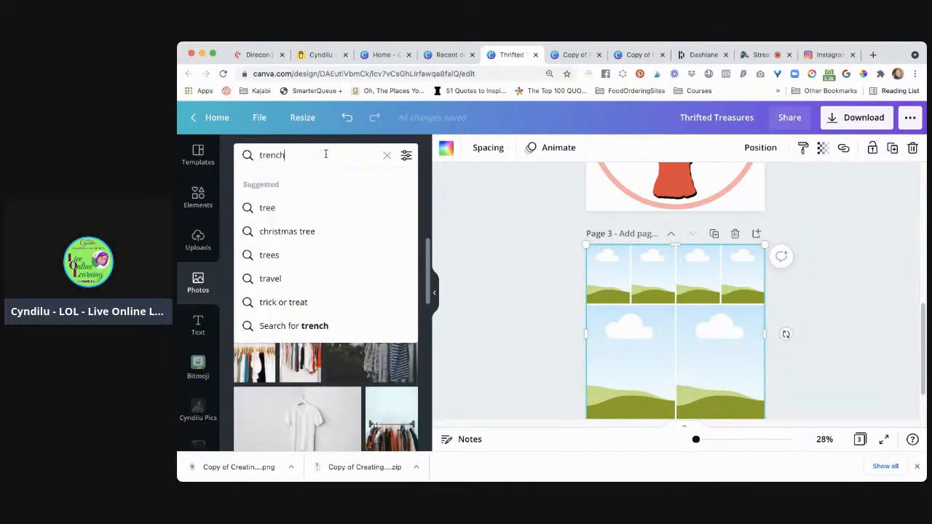
{"action": "type", "text": " coach"}
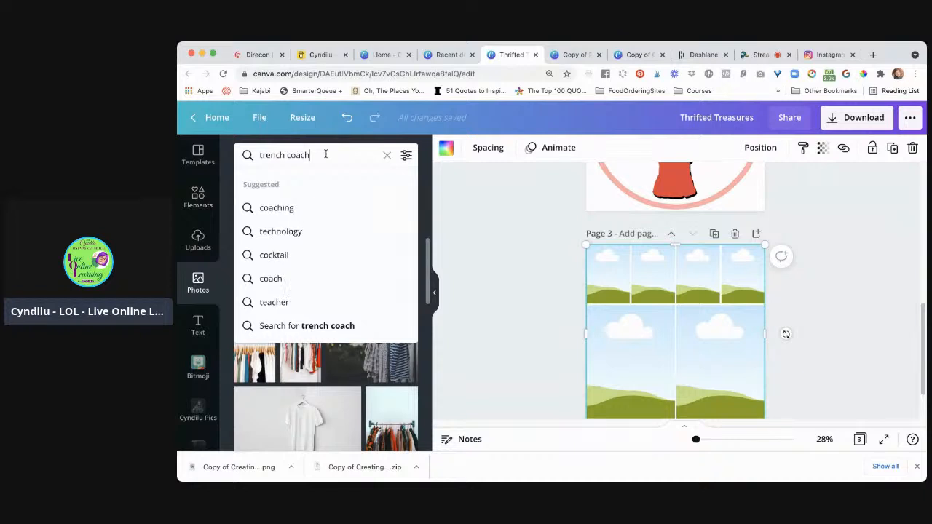
{"action": "key", "text": "BackSpace"}
{"action": "key", "text": "BackSpace"}
{"action": "type", "text": "t"}
{"action": "key", "text": "Return"}
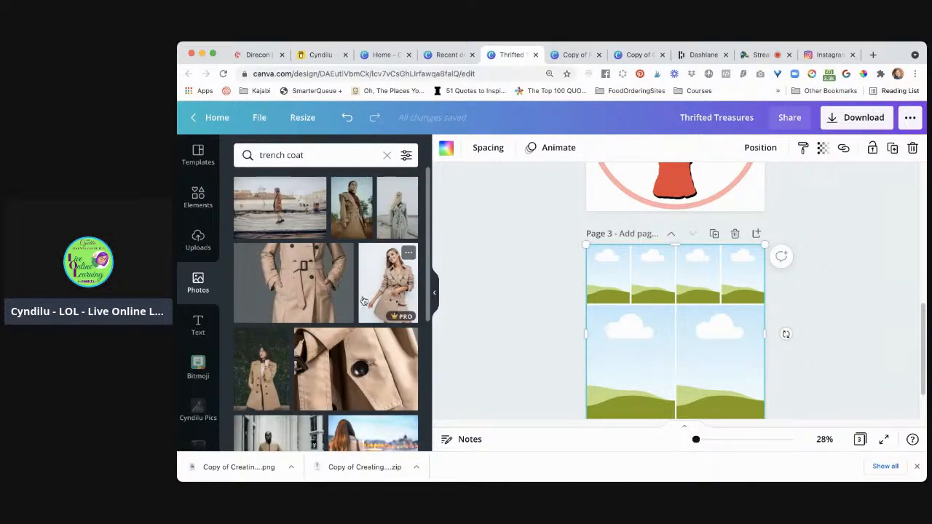
Look through the trench coat photos for one that suits the clothes grid on page 3
{"action": "scroll", "coordinate": [387, 304], "scroll_direction": "down", "scroll_amount": 5}
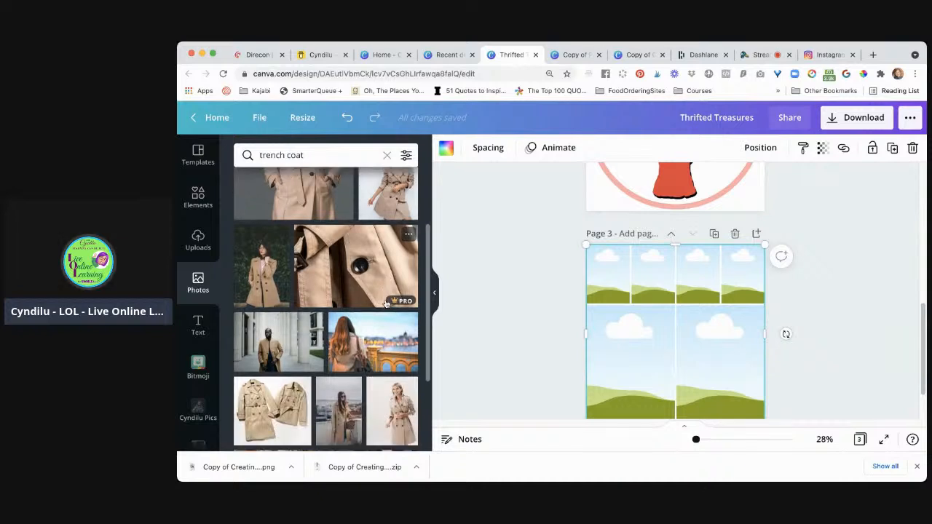
{"action": "scroll", "coordinate": [387, 303], "scroll_direction": "down", "scroll_amount": 4}
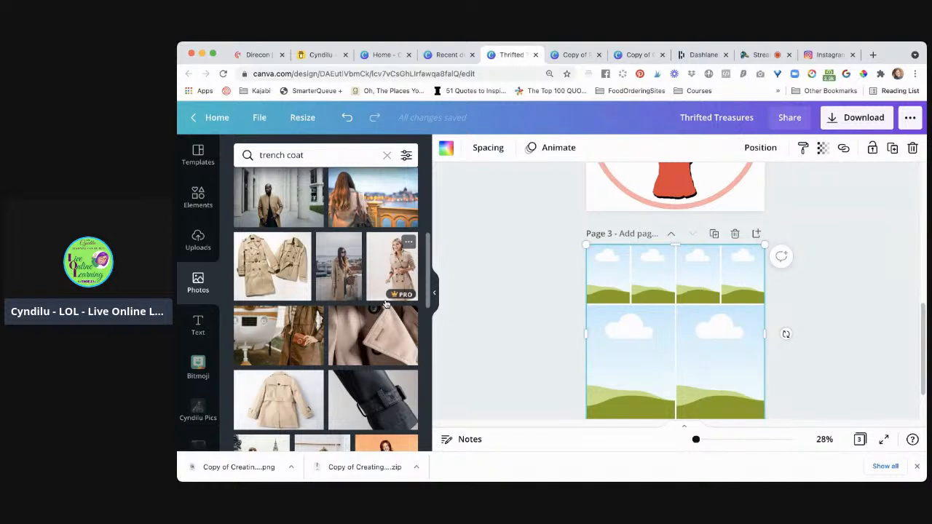
{"action": "scroll", "coordinate": [392, 301], "scroll_direction": "down", "scroll_amount": 6}
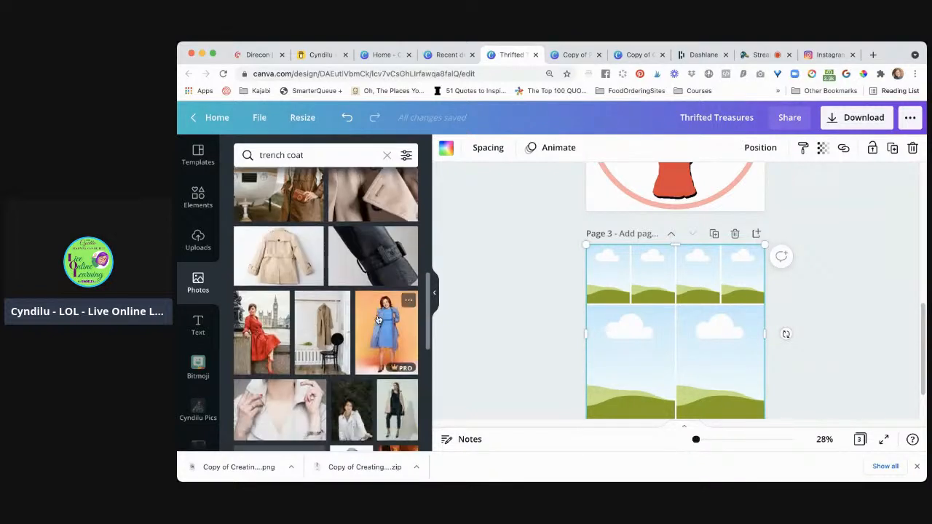
{"action": "scroll", "coordinate": [378, 319], "scroll_direction": "down", "scroll_amount": 5}
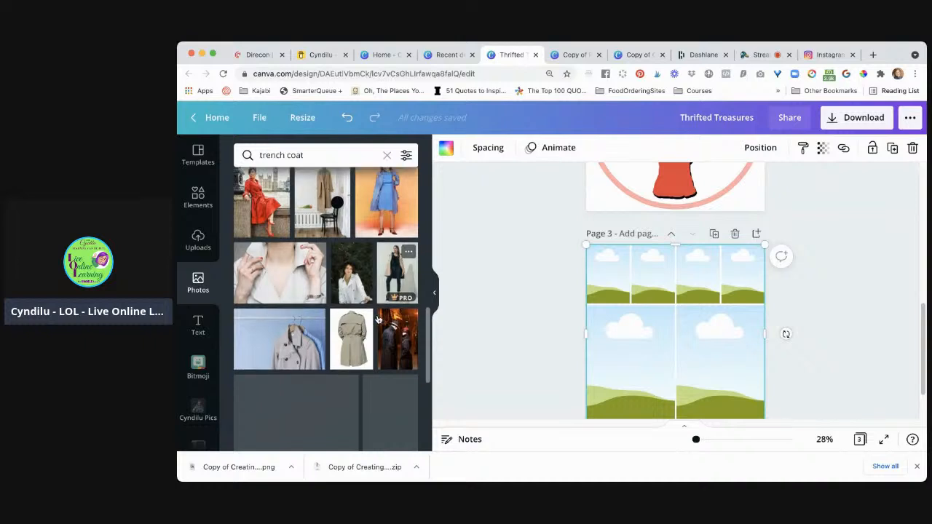
{"action": "scroll", "coordinate": [378, 319], "scroll_direction": "down", "scroll_amount": 2}
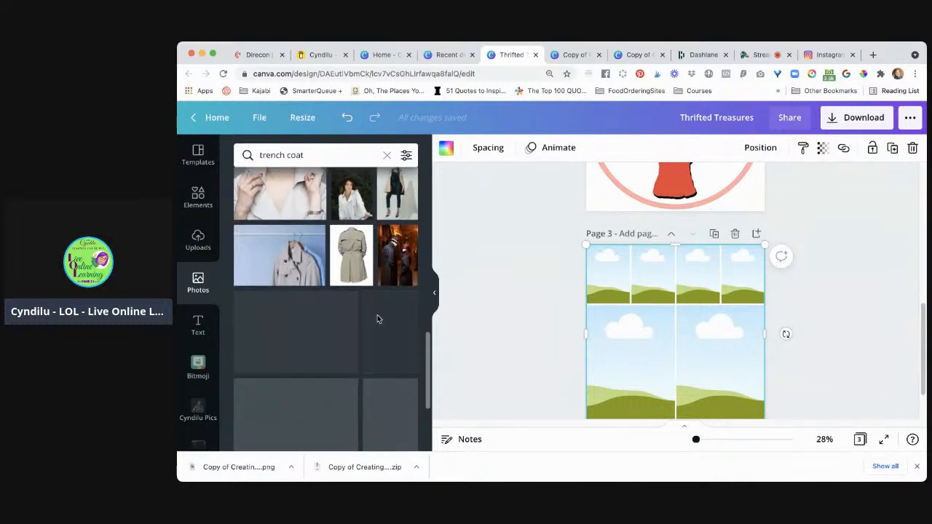
{"action": "scroll", "coordinate": [377, 318], "scroll_direction": "up", "scroll_amount": 1}
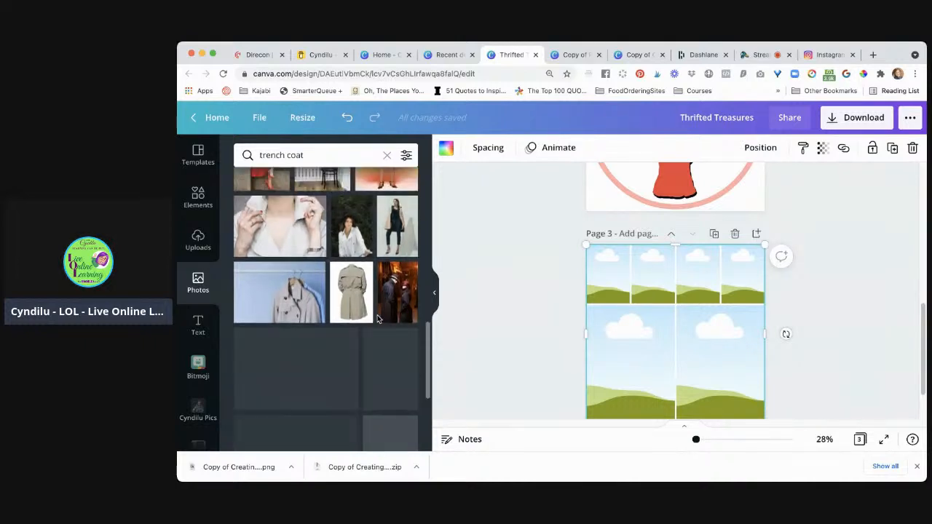
Search the photos for "blazer" and place the woman writing in a purple blazer in the left large grid cell on page 3
{"action": "left_click", "coordinate": [316, 154]}
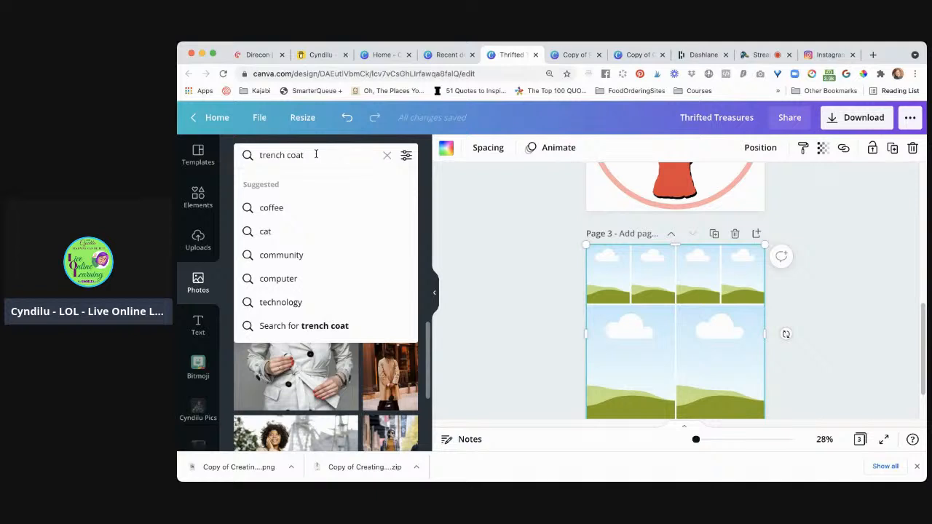
{"action": "key", "text": "super+a"}
{"action": "type", "text": "blazer"}
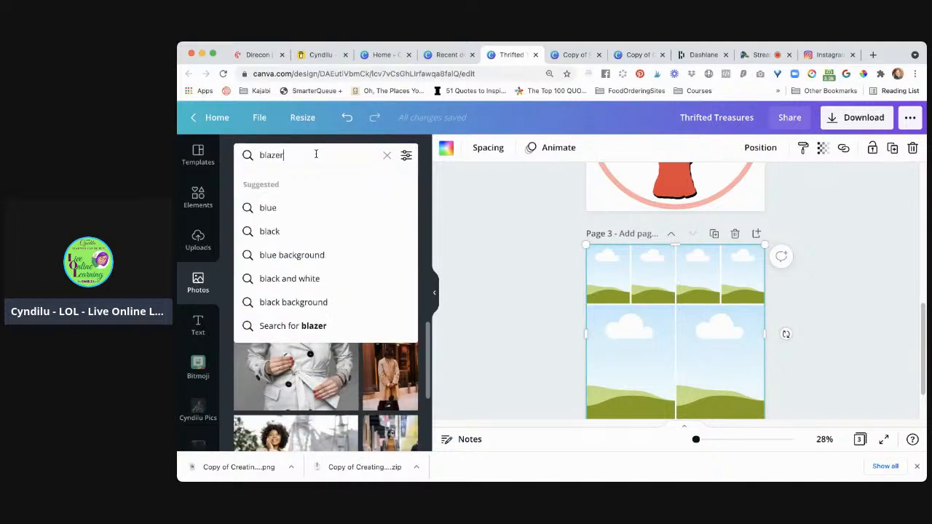
{"action": "key", "text": "Return"}
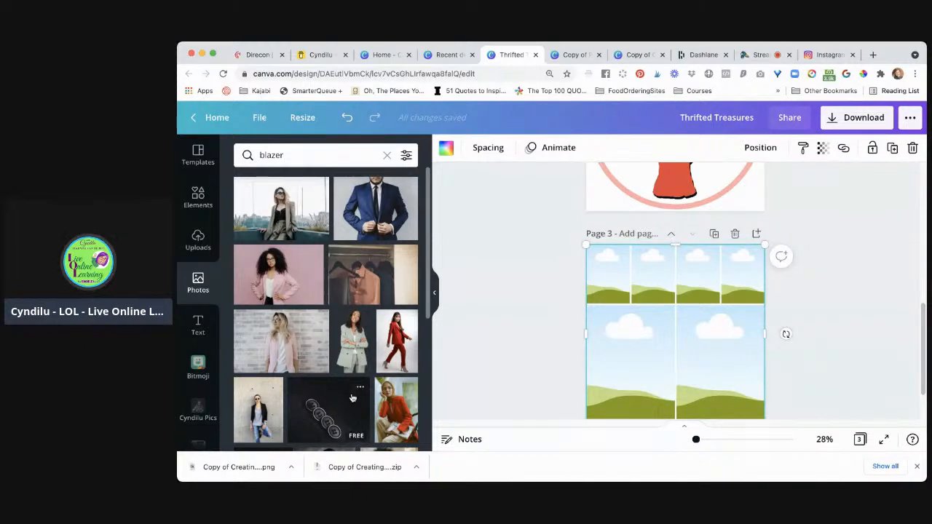
{"action": "scroll", "coordinate": [352, 398], "scroll_direction": "down", "scroll_amount": 1}
{"action": "scroll", "coordinate": [352, 398], "scroll_direction": "down", "scroll_amount": 2}
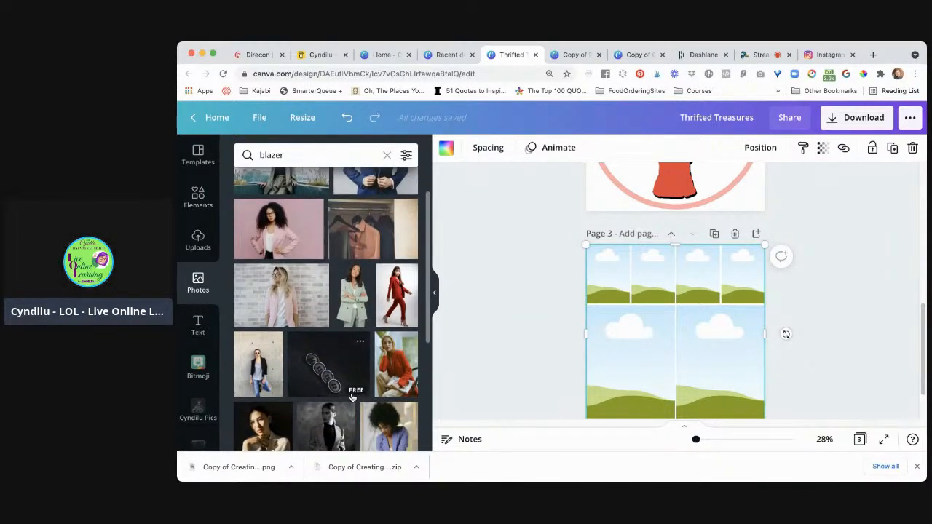
{"action": "scroll", "coordinate": [352, 398], "scroll_direction": "down", "scroll_amount": 4}
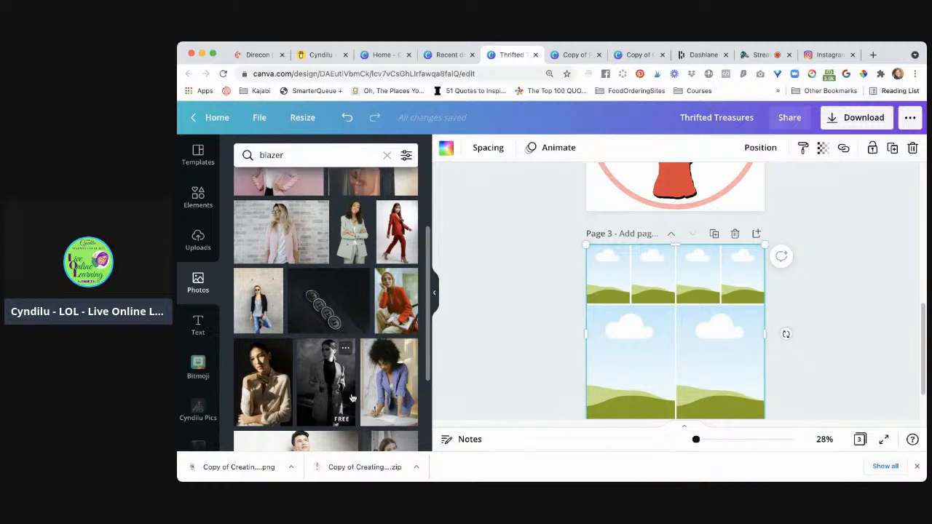
{"action": "scroll", "coordinate": [352, 399], "scroll_direction": "down", "scroll_amount": 1}
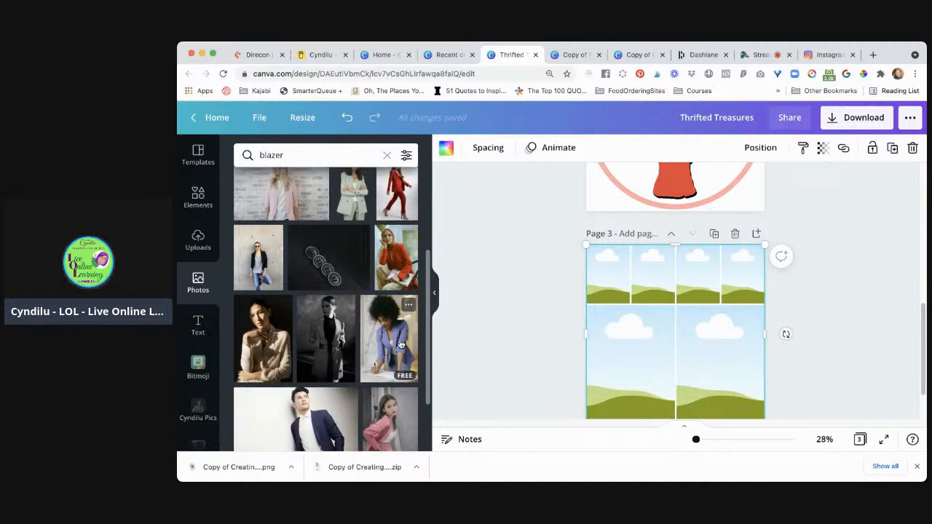
{"action": "left_click_drag", "start_coordinate": [543, 344], "coordinate": [601, 342]}
{"action": "left_click", "coordinate": [550, 346]}
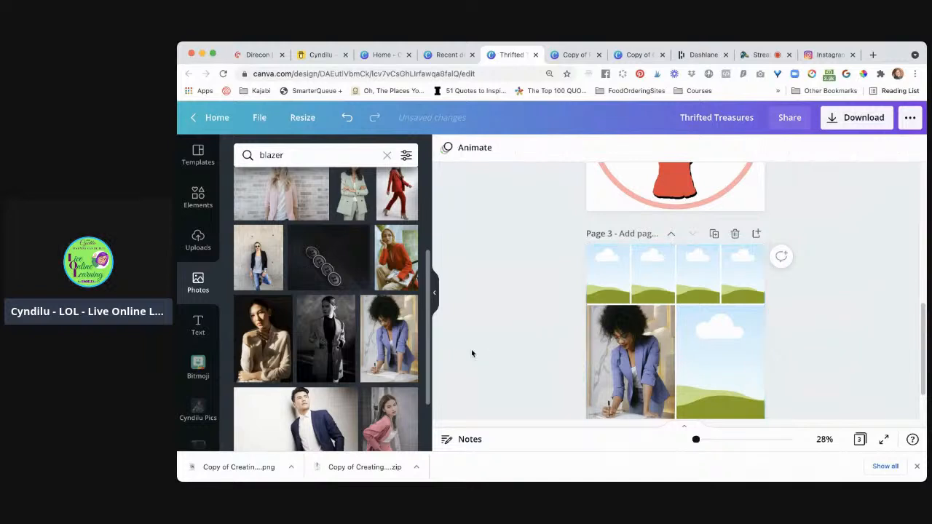
{"action": "left_click", "coordinate": [330, 155]}
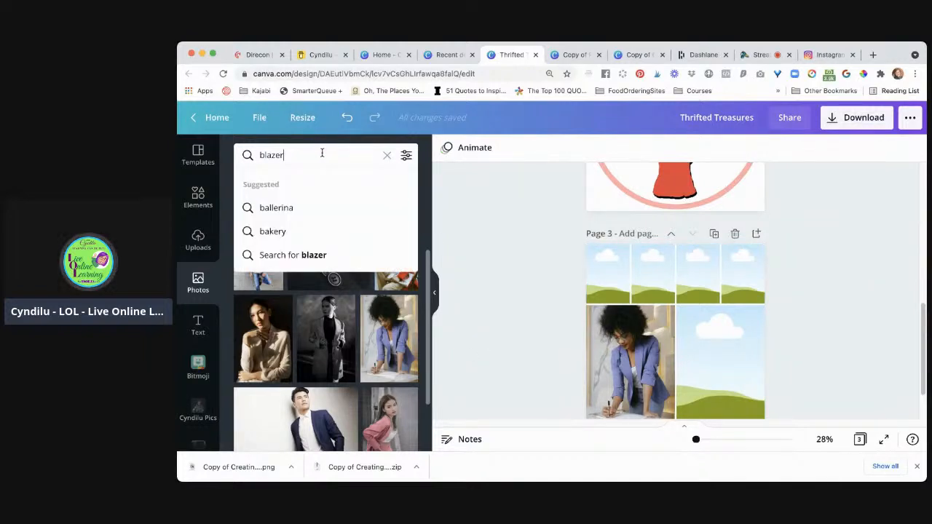
{"action": "double_click", "coordinate": [322, 153]}
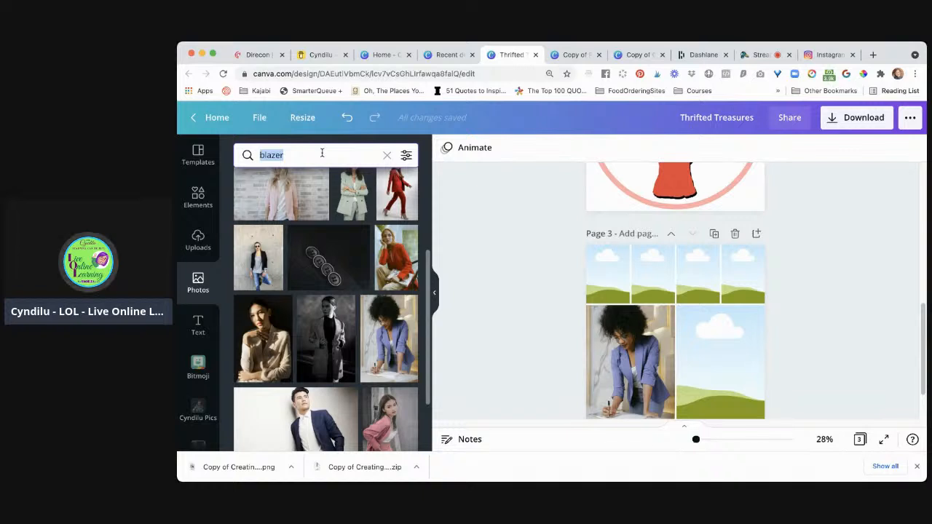
{"action": "type", "text": "drss"}
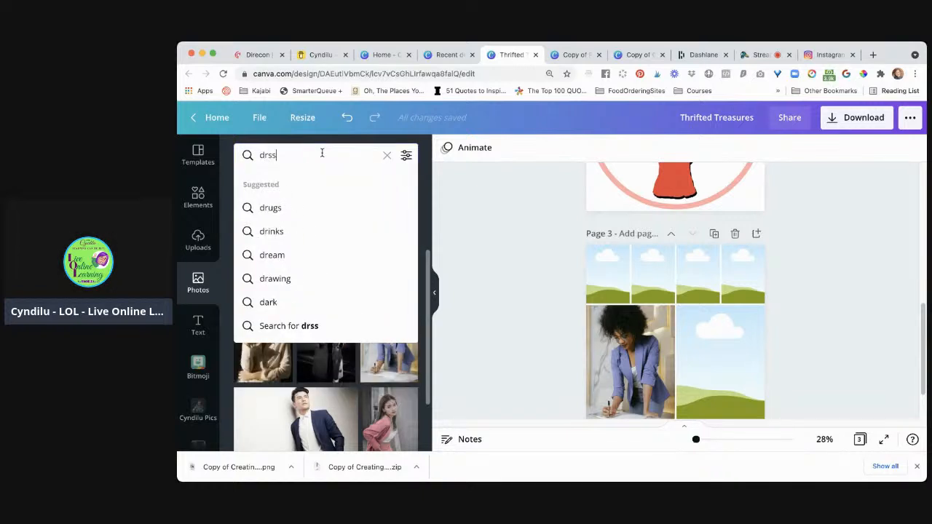
{"action": "key", "text": "BackSpace"}
{"action": "key", "text": "BackSpace"}
{"action": "type", "text": "ess"}
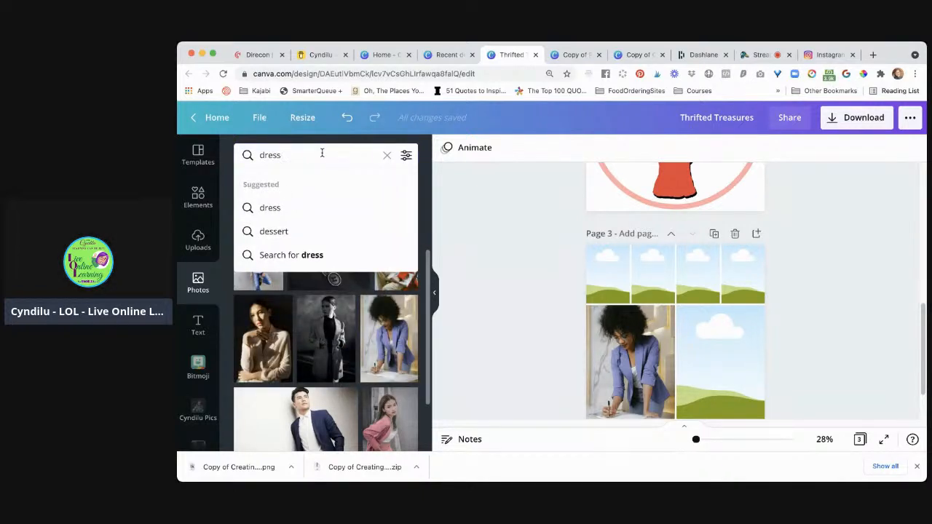
{"action": "key", "text": "BackSpace"}
{"action": "key", "text": "BackSpace"}
{"action": "key", "text": "BackSpace"}
{"action": "key", "text": "BackSpace"}
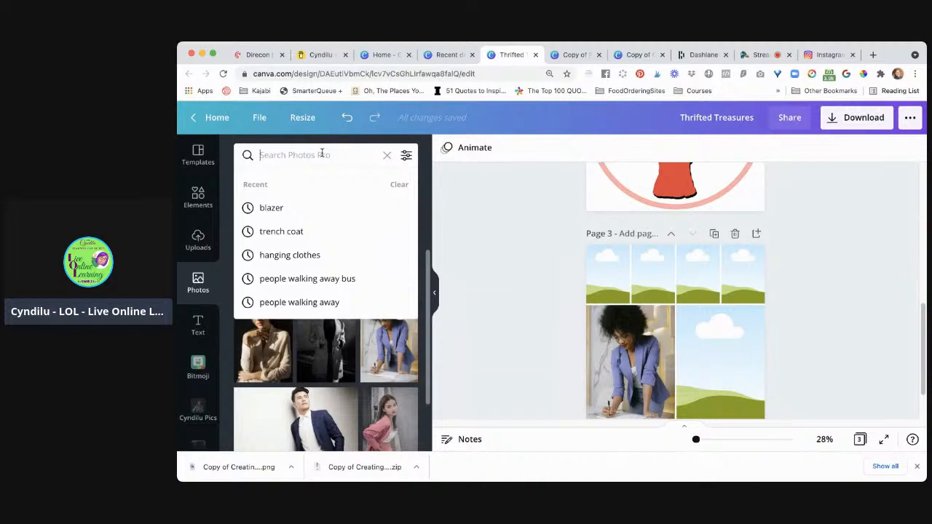
Search the photo library for "leather" and look through the resulting photos
{"action": "type", "text": "leather"}
{"action": "key", "text": "Return"}
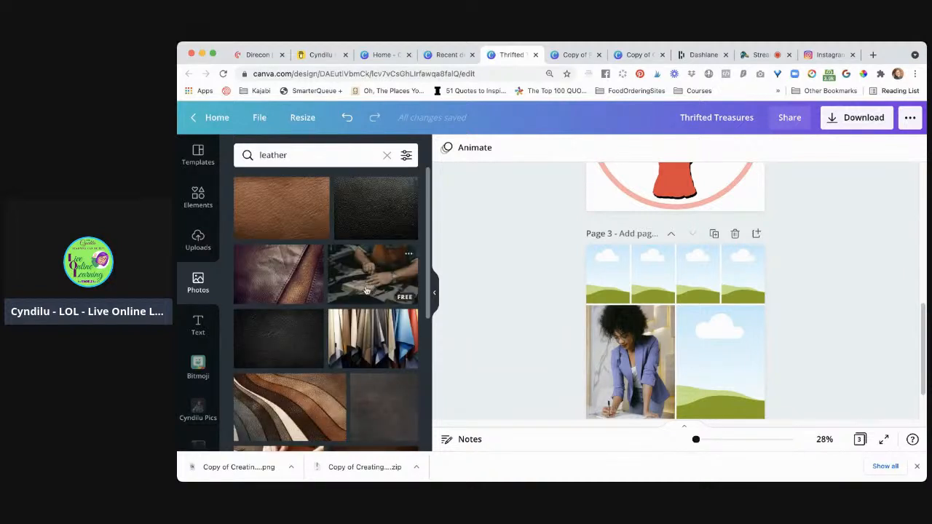
{"action": "scroll", "coordinate": [366, 295], "scroll_direction": "down", "scroll_amount": 3}
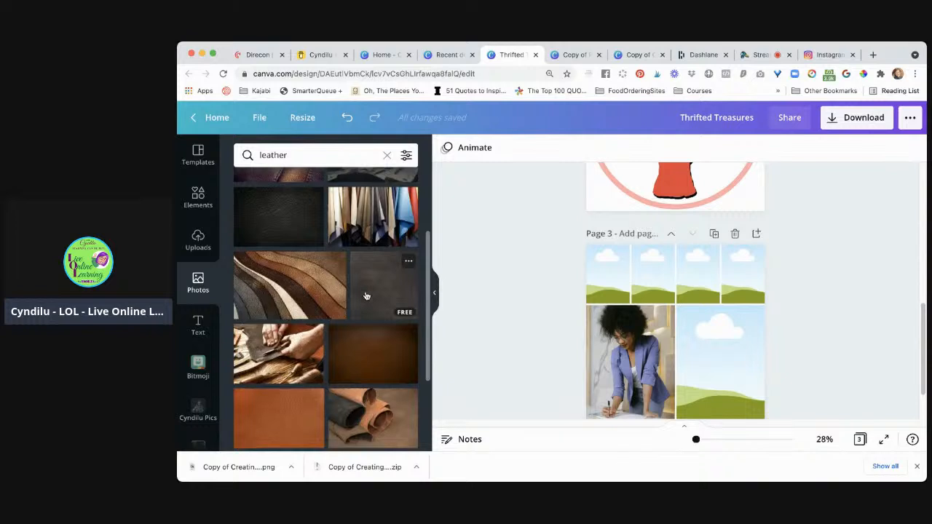
{"action": "scroll", "coordinate": [366, 296], "scroll_direction": "down", "scroll_amount": 5}
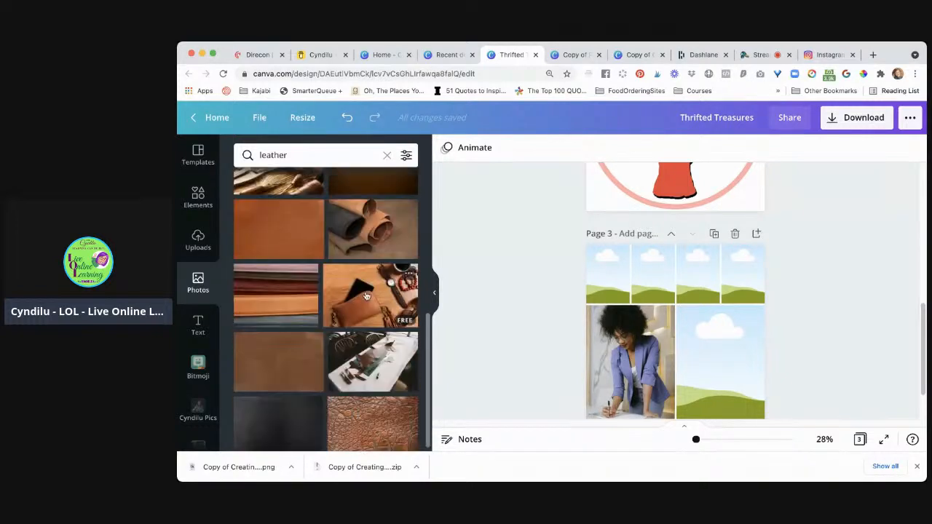
Refine the photo search from leather to "leather jacket"
{"action": "left_click", "coordinate": [307, 150]}
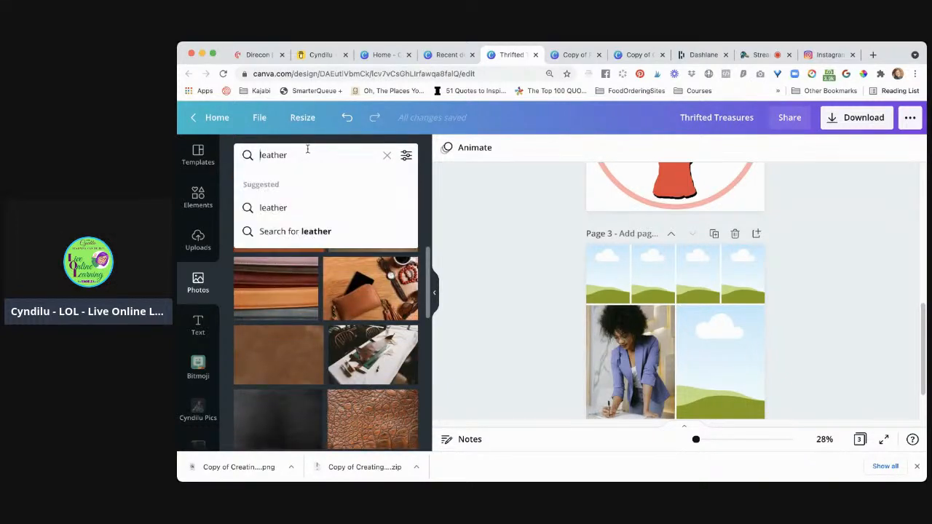
{"action": "left_click", "coordinate": [307, 149]}
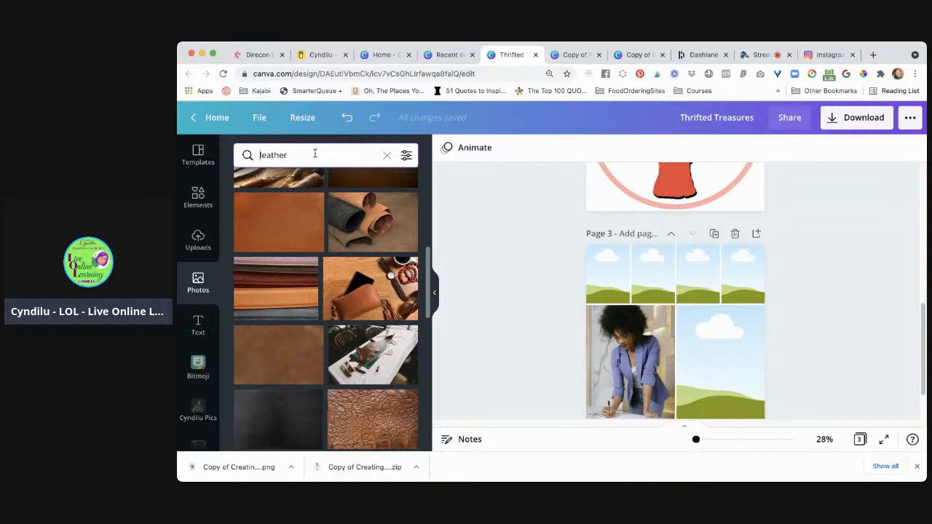
{"action": "type", "text": "jacket"}
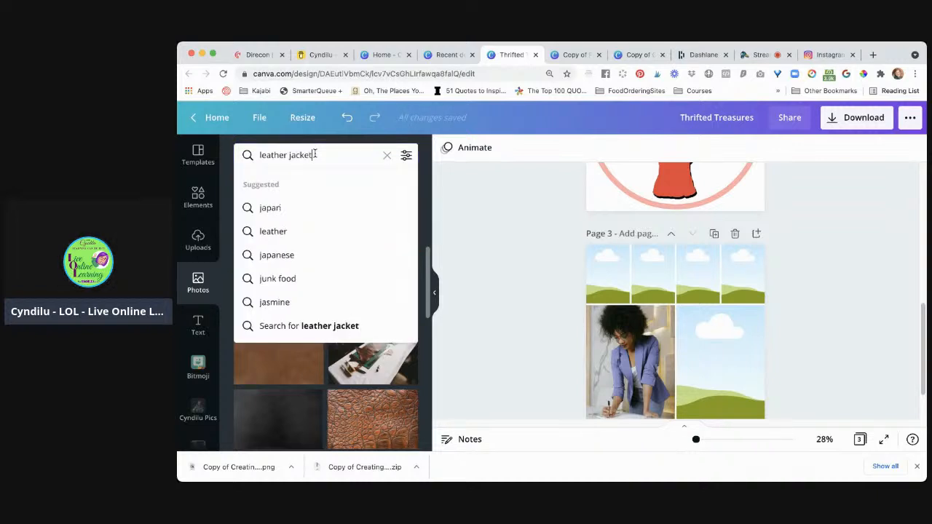
{"action": "key", "text": "Return"}
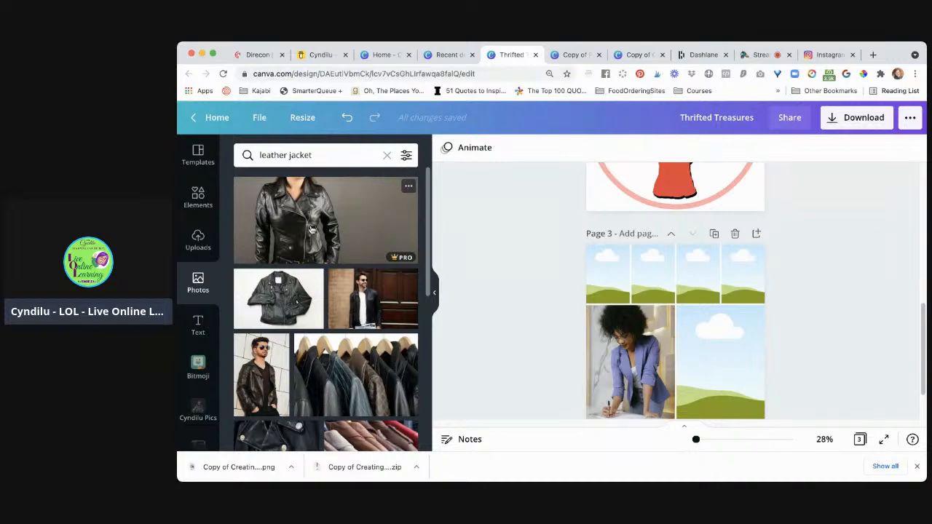
Find the photo of a row of red, orange and black leather jackets and place it in the right large grid cell on page 3
{"action": "scroll", "coordinate": [311, 229], "scroll_direction": "down", "scroll_amount": 10}
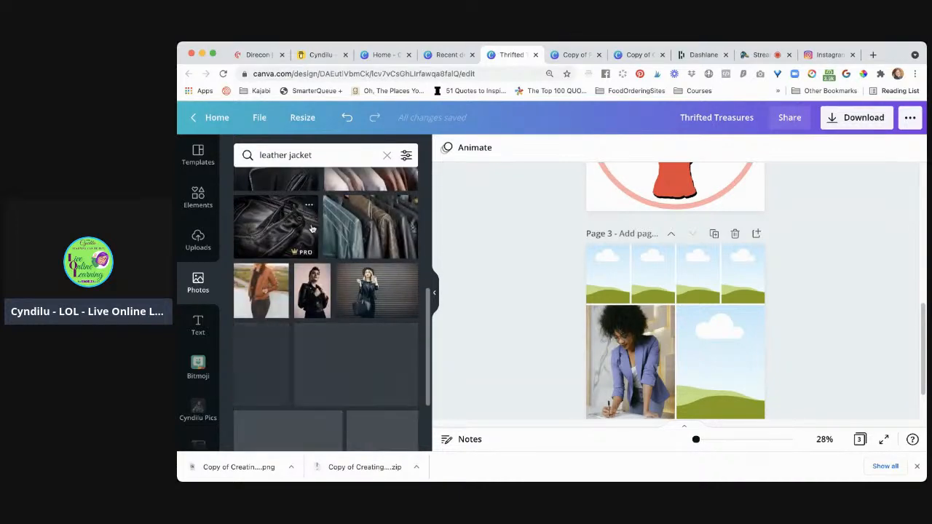
{"action": "scroll", "coordinate": [361, 299], "scroll_direction": "down", "scroll_amount": 5}
{"action": "scroll", "coordinate": [360, 299], "scroll_direction": "down", "scroll_amount": 5}
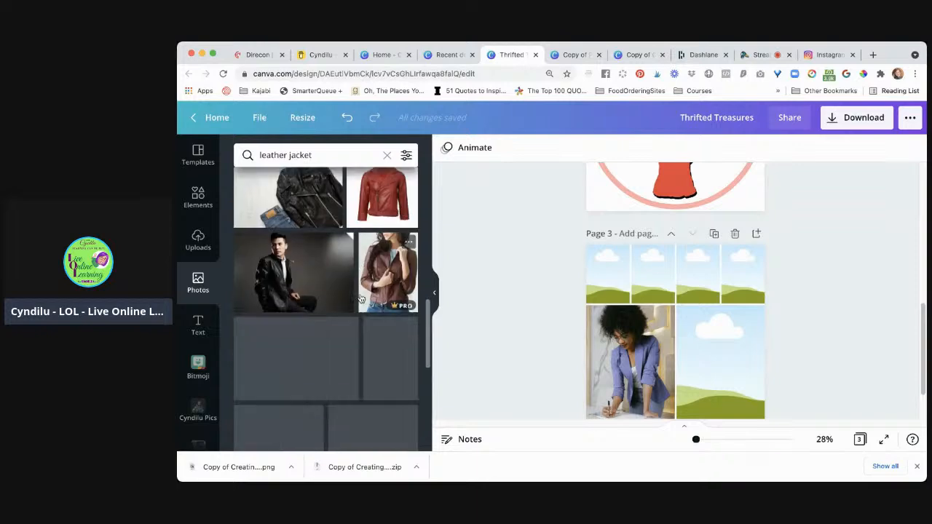
{"action": "scroll", "coordinate": [361, 298], "scroll_direction": "down", "scroll_amount": 3}
{"action": "scroll", "coordinate": [361, 299], "scroll_direction": "down", "scroll_amount": 3}
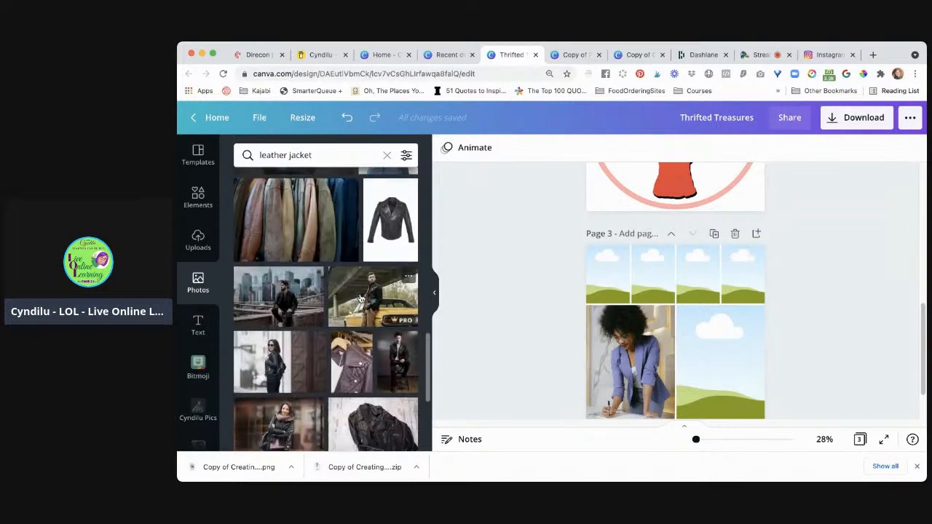
{"action": "scroll", "coordinate": [360, 299], "scroll_direction": "down", "scroll_amount": 3}
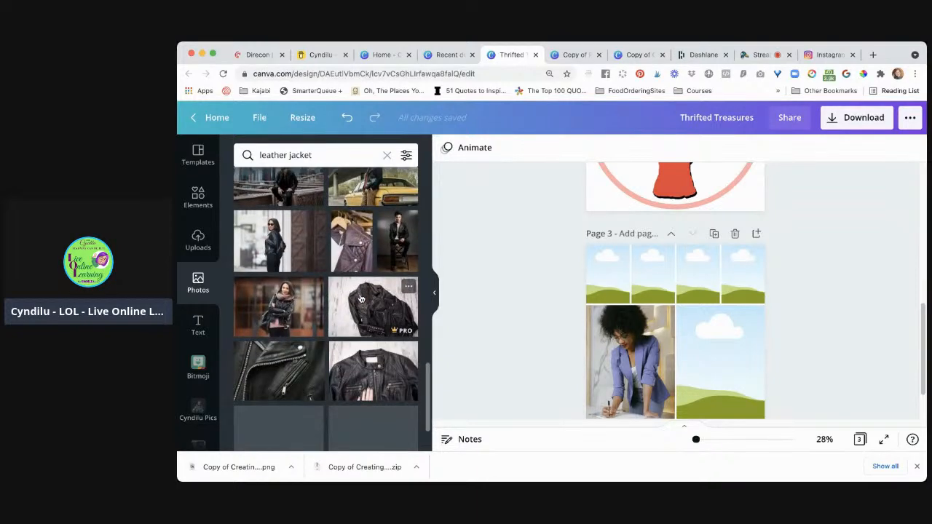
{"action": "scroll", "coordinate": [360, 298], "scroll_direction": "up", "scroll_amount": 4}
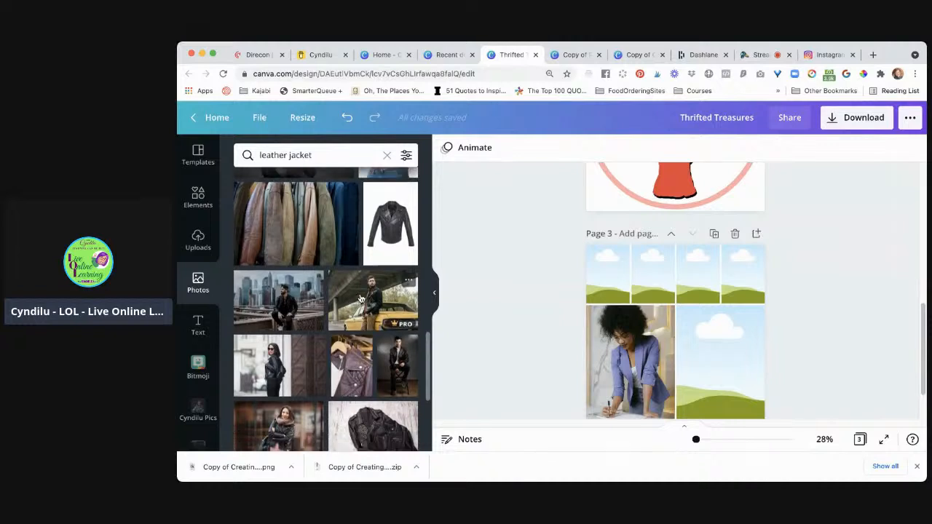
{"action": "scroll", "coordinate": [361, 299], "scroll_direction": "down", "scroll_amount": 5}
{"action": "scroll", "coordinate": [360, 299], "scroll_direction": "down", "scroll_amount": 4}
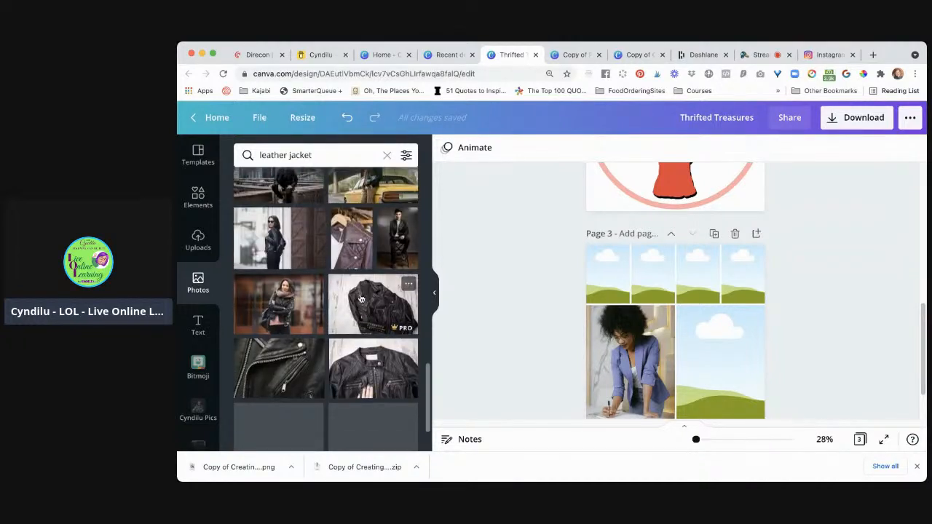
{"action": "scroll", "coordinate": [360, 297], "scroll_direction": "down", "scroll_amount": 3}
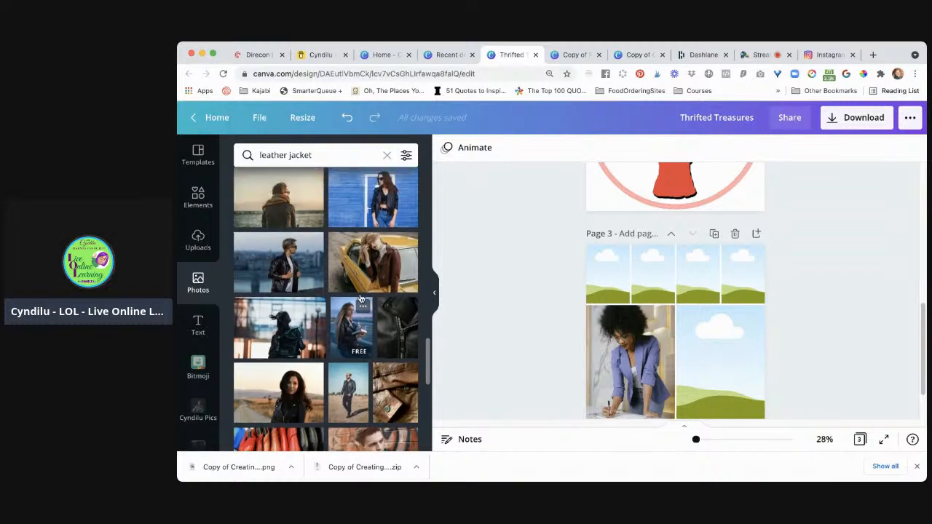
{"action": "scroll", "coordinate": [360, 298], "scroll_direction": "down", "scroll_amount": 3}
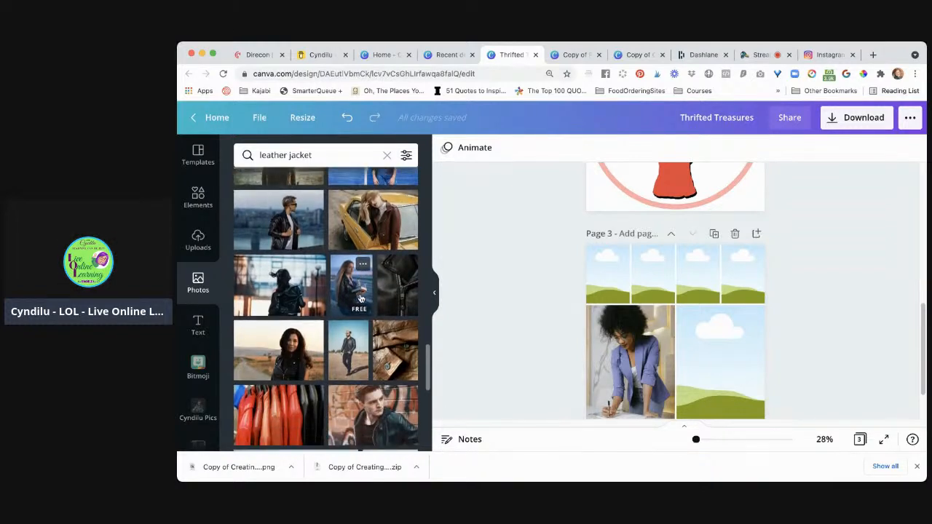
{"action": "scroll", "coordinate": [359, 297], "scroll_direction": "down", "scroll_amount": 3}
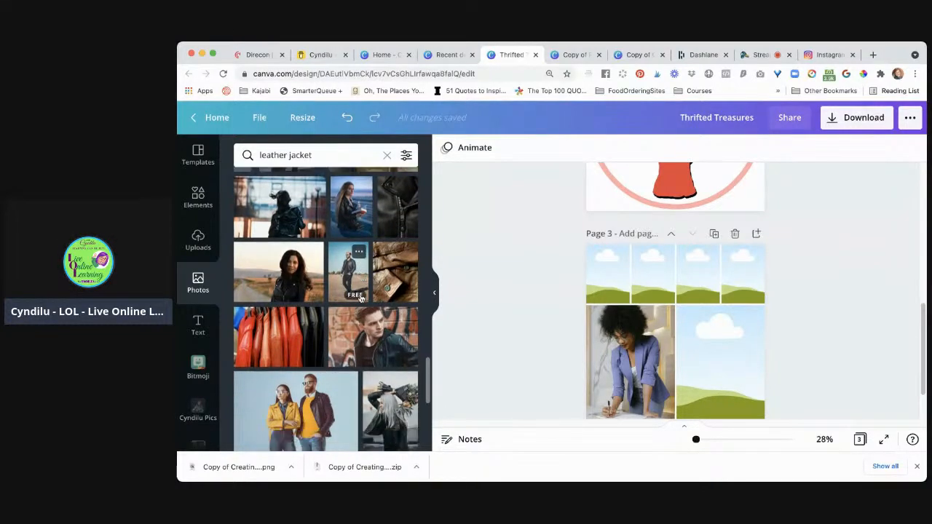
{"action": "scroll", "coordinate": [360, 299], "scroll_direction": "down", "scroll_amount": 1}
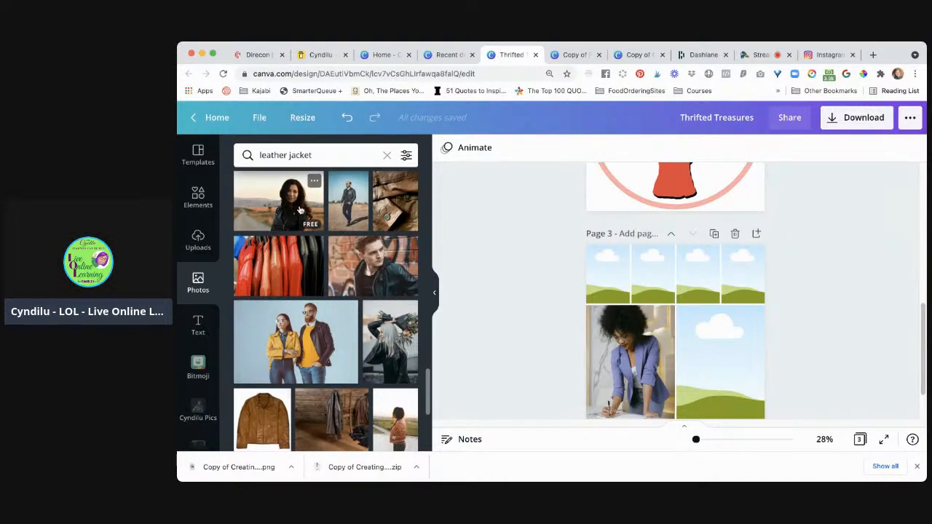
{"action": "left_click_drag", "start_coordinate": [298, 209], "coordinate": [287, 271]}
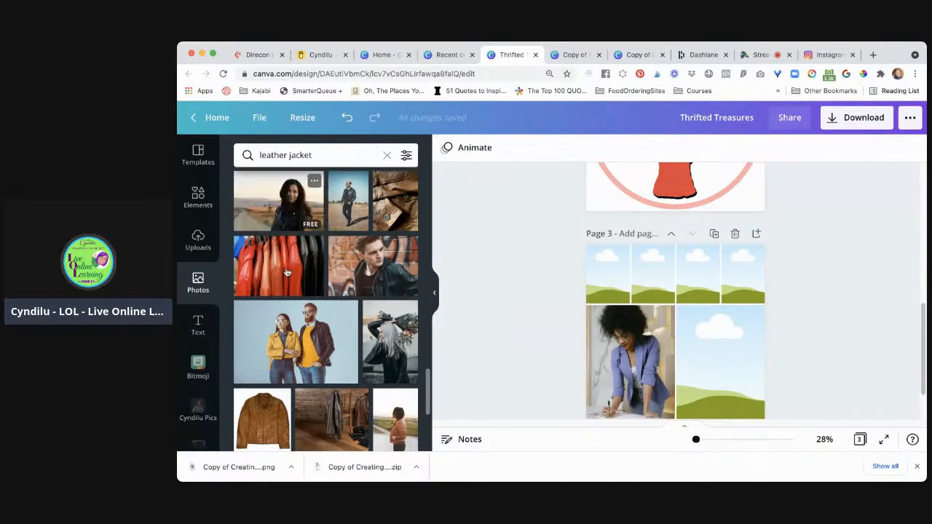
{"action": "left_click", "coordinate": [287, 271]}
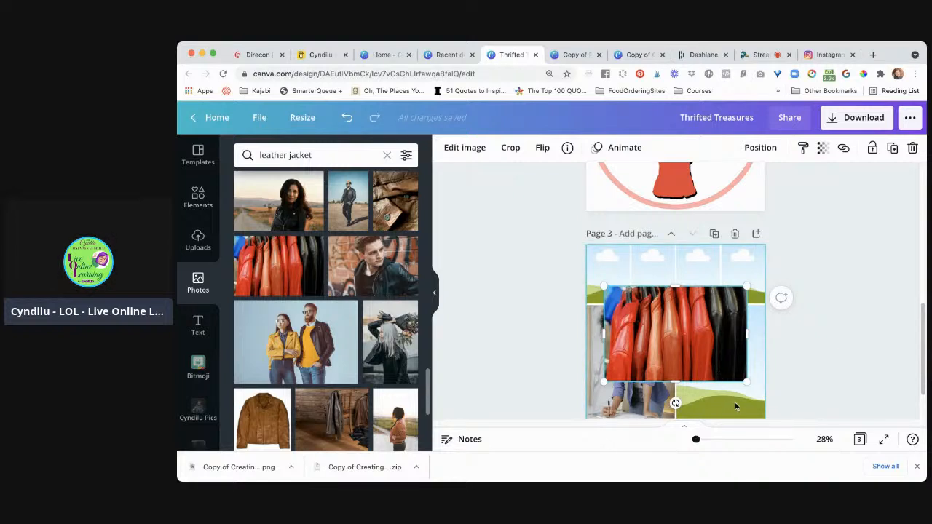
{"action": "left_click_drag", "start_coordinate": [705, 341], "coordinate": [739, 364]}
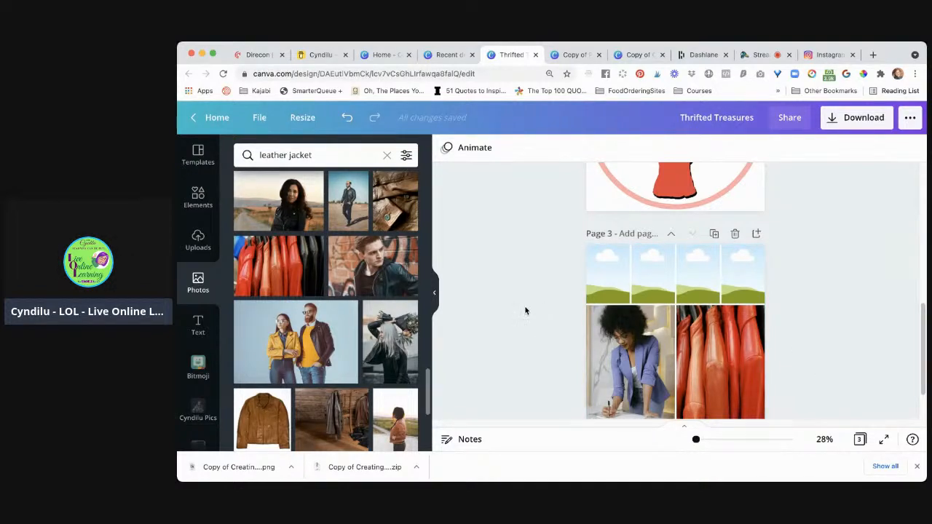
Search the photo library for "sequin dress" in place of the leather jacket search
{"action": "left_click", "coordinate": [343, 155]}
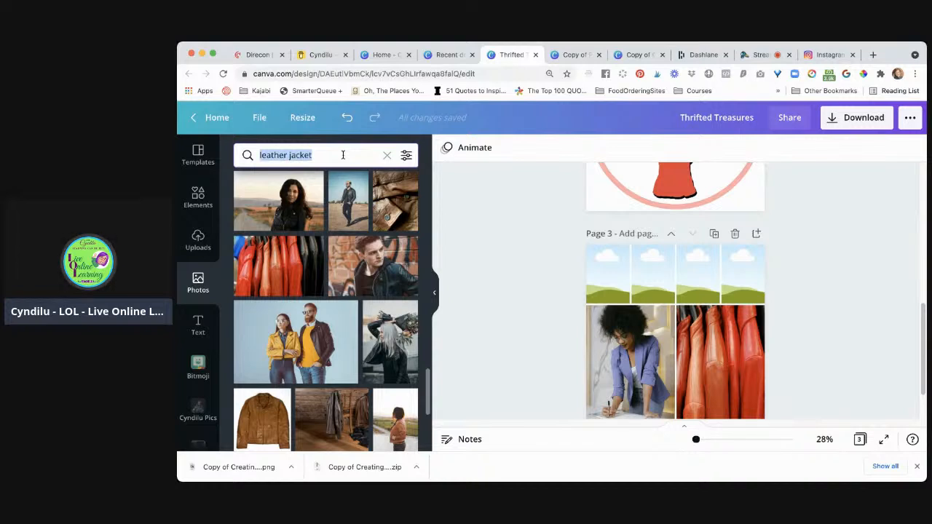
{"action": "type", "text": "seque"}
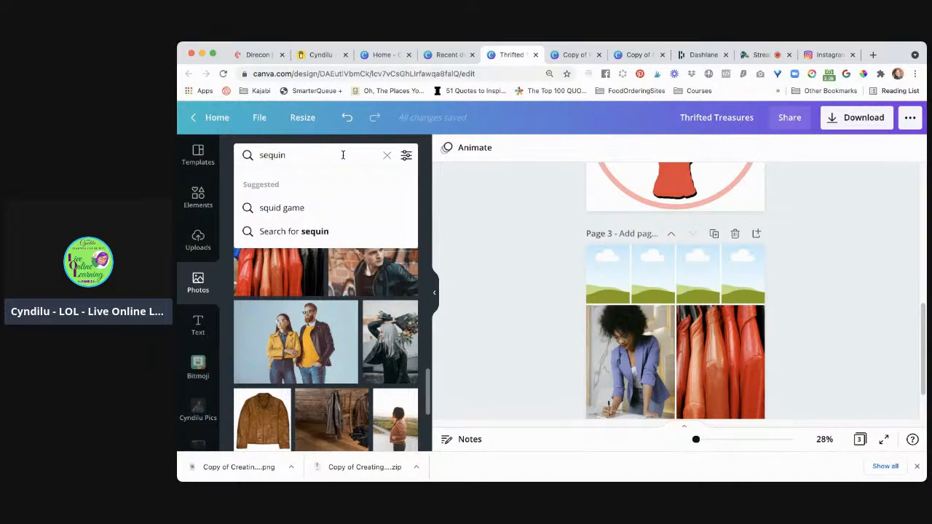
{"action": "type", "text": "dres"}
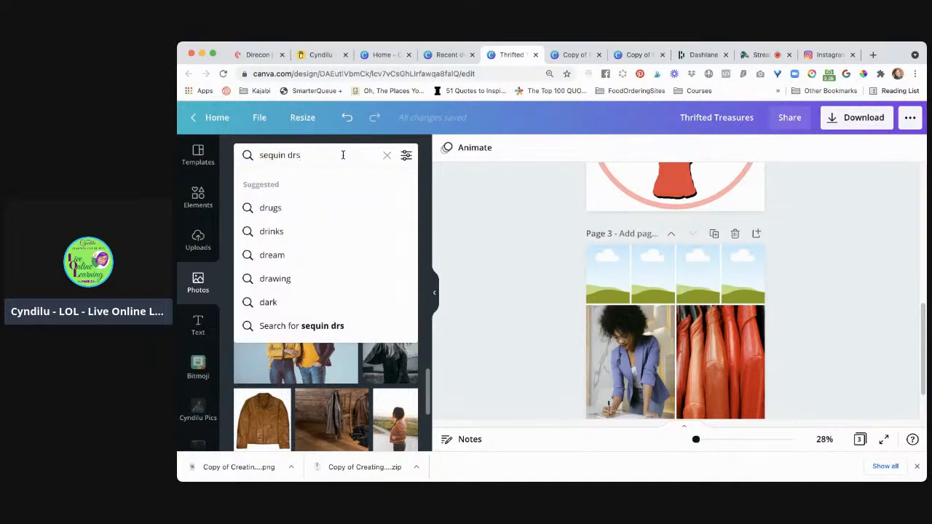
{"action": "type", "text": "s"}
{"action": "key", "text": "Return"}
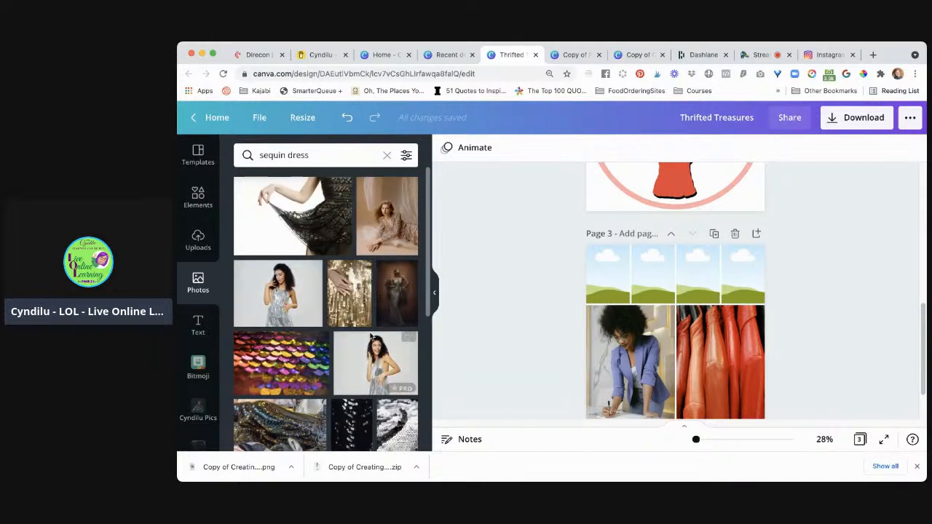
Place the photo of dark multicoloured sequin fabric in the first small cell of the grid's top row on page 3
{"action": "scroll", "coordinate": [385, 366], "scroll_direction": "down", "scroll_amount": 5}
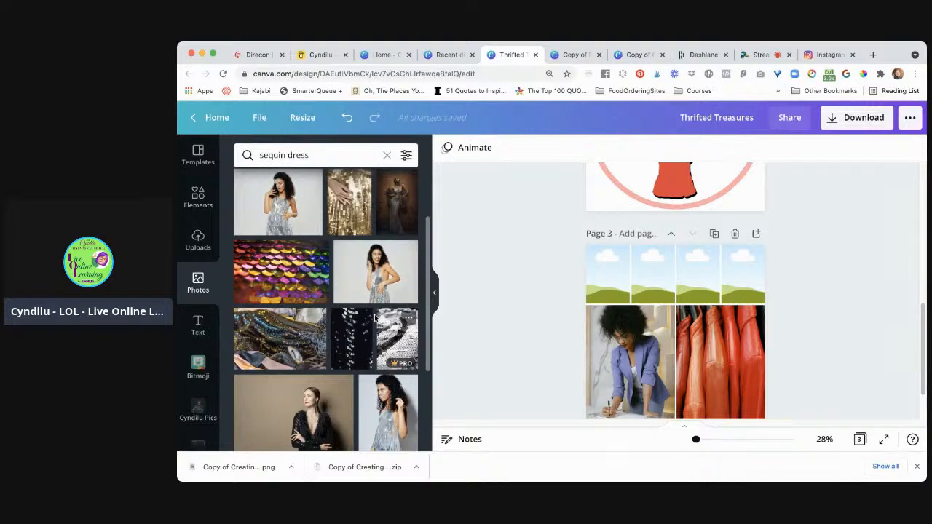
{"action": "scroll", "coordinate": [378, 335], "scroll_direction": "down", "scroll_amount": 3}
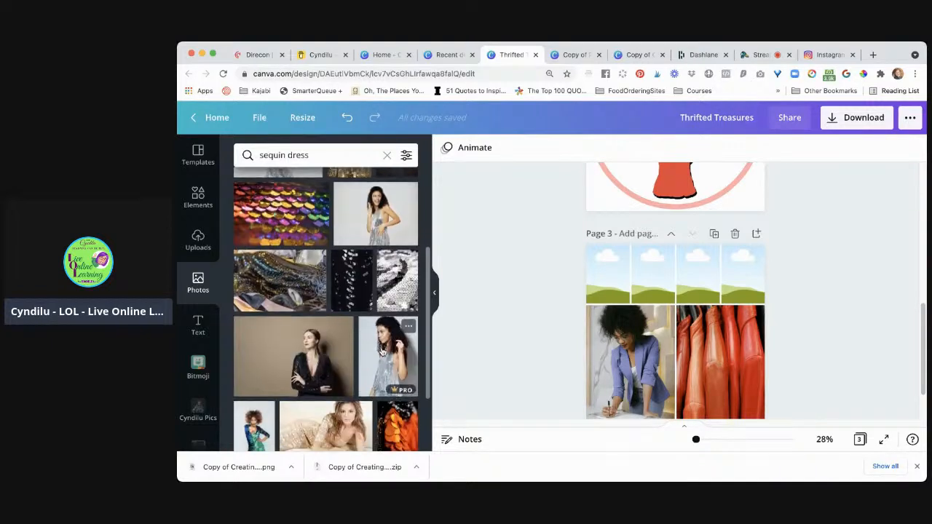
{"action": "scroll", "coordinate": [382, 353], "scroll_direction": "down", "scroll_amount": 2}
{"action": "scroll", "coordinate": [383, 353], "scroll_direction": "up", "scroll_amount": 2}
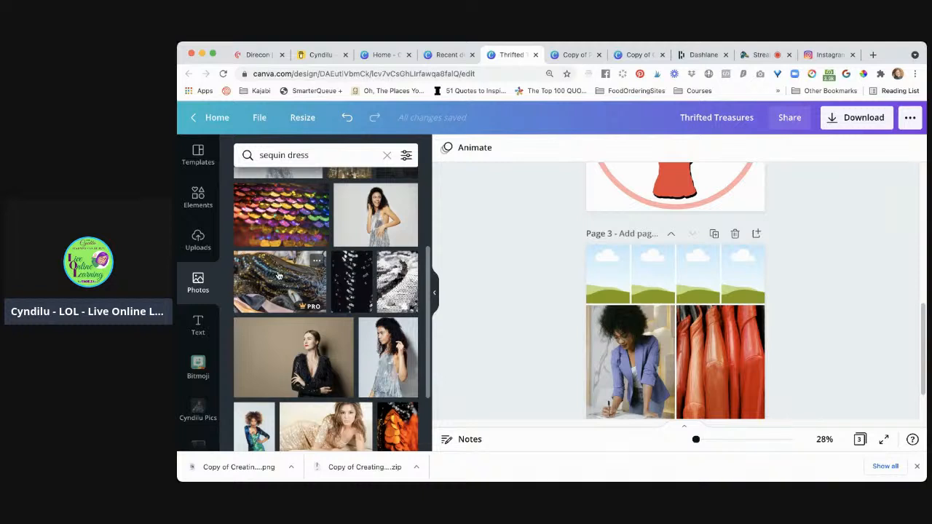
{"action": "left_click_drag", "start_coordinate": [506, 263], "coordinate": [602, 270]}
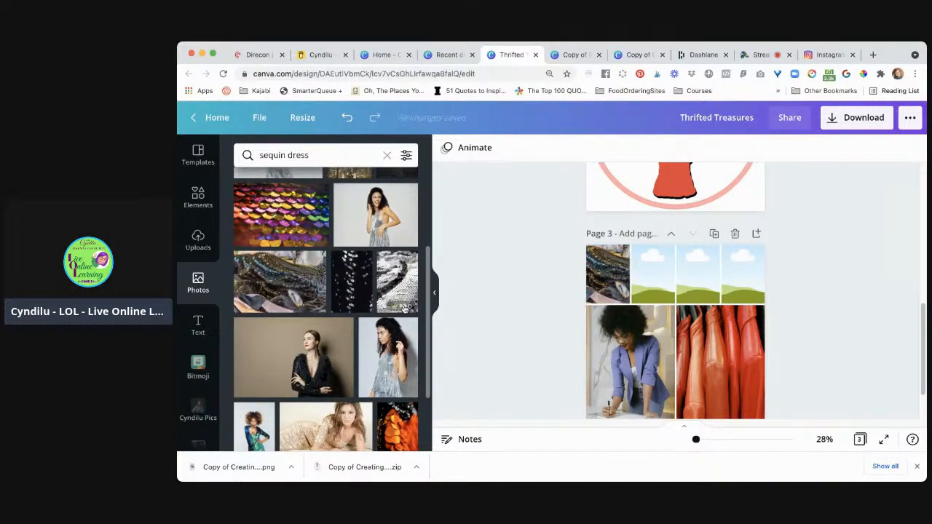
Replace the dark sequin fabric in the first small grid cell with the photo of orange sequins on black
{"action": "scroll", "coordinate": [404, 309], "scroll_direction": "down", "scroll_amount": 2}
{"action": "scroll", "coordinate": [404, 309], "scroll_direction": "down", "scroll_amount": 4}
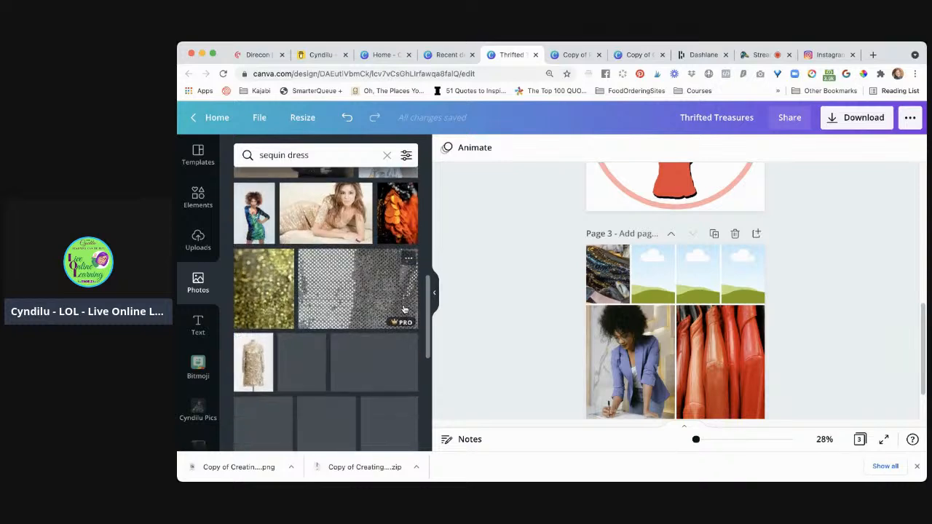
{"action": "scroll", "coordinate": [405, 310], "scroll_direction": "down", "scroll_amount": 4}
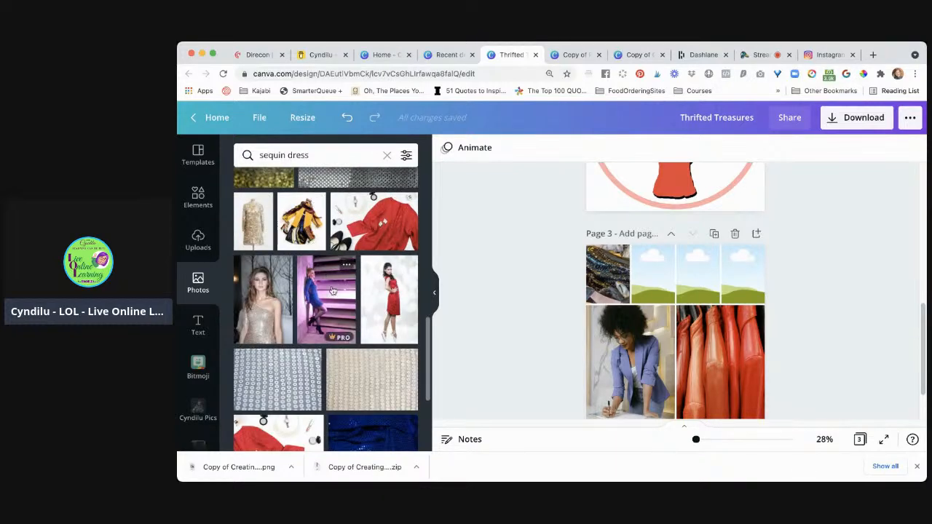
{"action": "scroll", "coordinate": [332, 289], "scroll_direction": "up", "scroll_amount": 1}
{"action": "scroll", "coordinate": [332, 289], "scroll_direction": "up", "scroll_amount": 1}
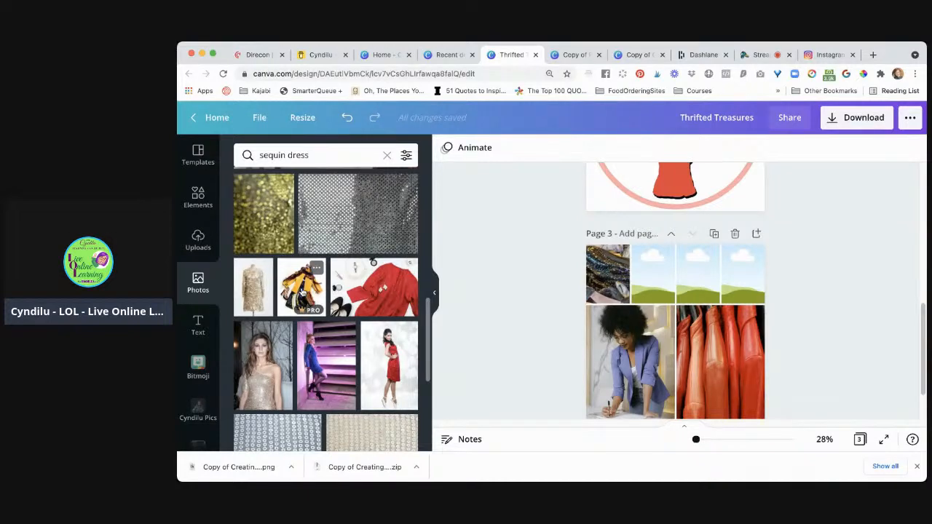
{"action": "scroll", "coordinate": [352, 293], "scroll_direction": "up", "scroll_amount": 4}
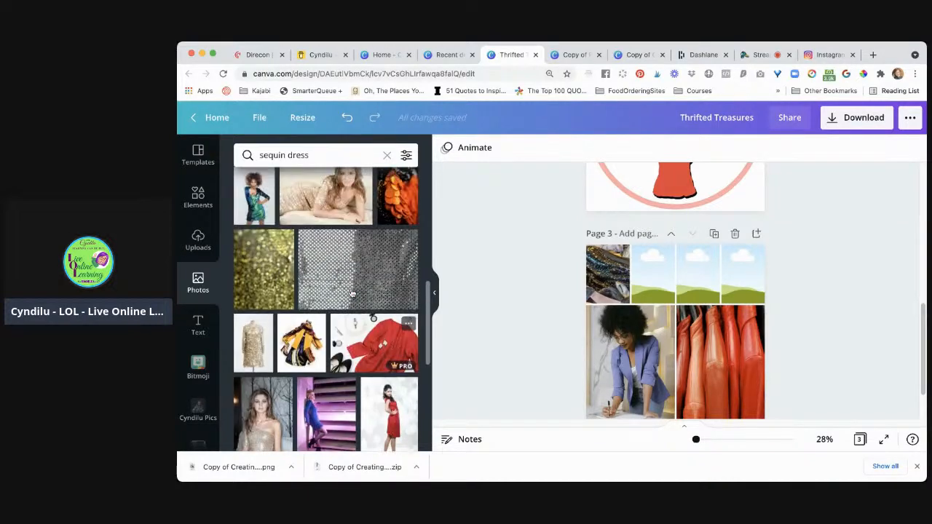
{"action": "left_click_drag", "start_coordinate": [398, 296], "coordinate": [597, 284]}
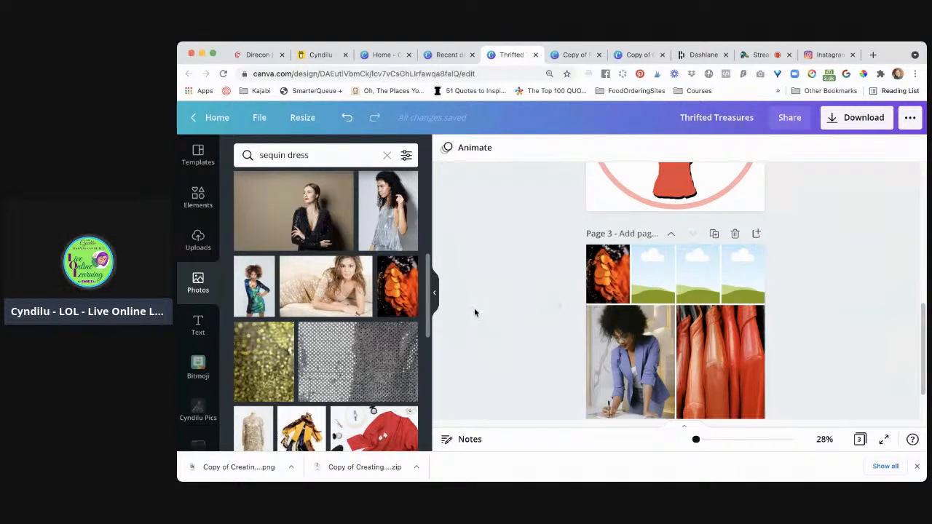
Place the photo of the curly-haired woman in a green sequin dress in the second small cell of the grid's top row
{"action": "scroll", "coordinate": [371, 384], "scroll_direction": "down", "scroll_amount": 2}
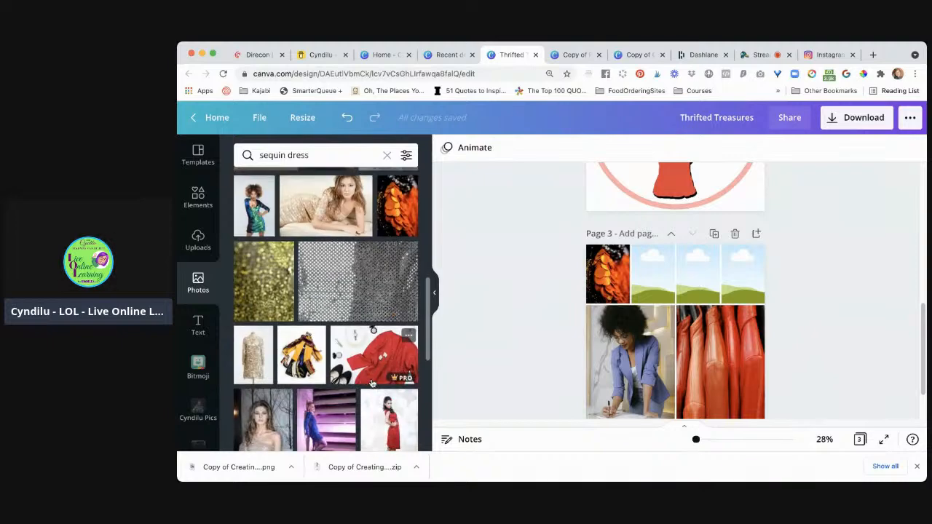
{"action": "scroll", "coordinate": [371, 384], "scroll_direction": "down", "scroll_amount": 2}
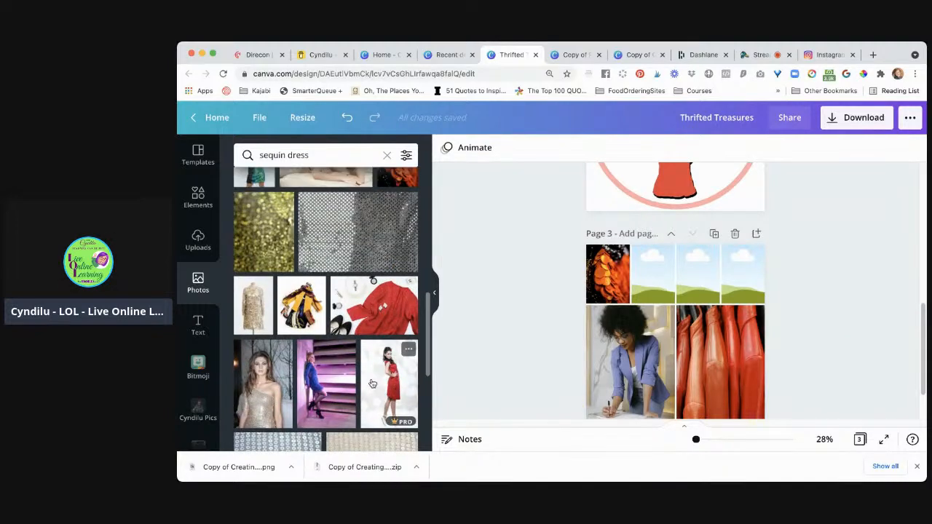
{"action": "scroll", "coordinate": [372, 384], "scroll_direction": "up", "scroll_amount": 3}
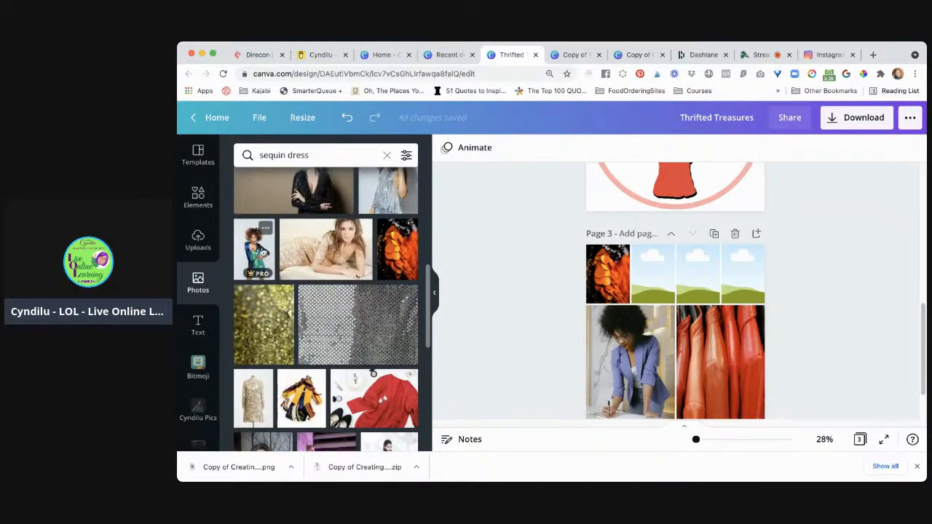
{"action": "left_click_drag", "start_coordinate": [262, 251], "coordinate": [652, 272]}
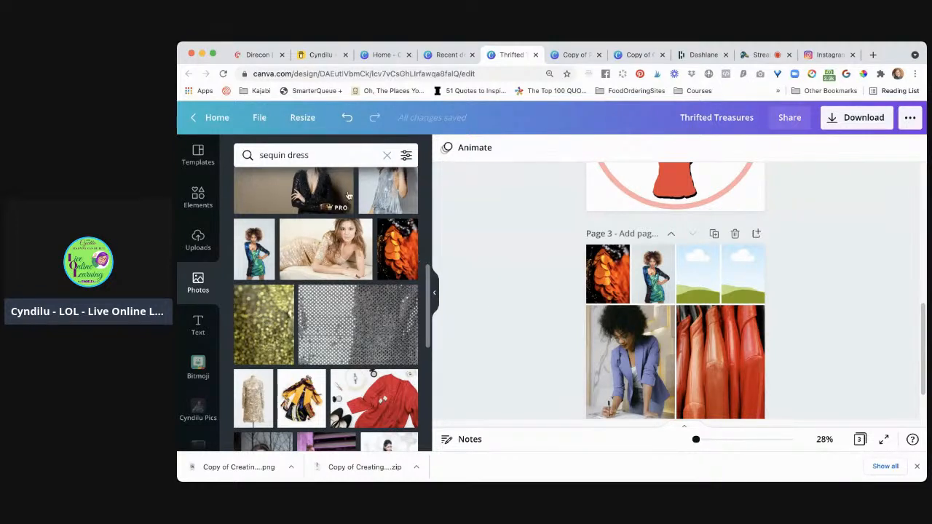
Search the photo library for "shoes" in place of the sequin dress search and browse the shoe photos
{"action": "triple_click", "coordinate": [333, 155]}
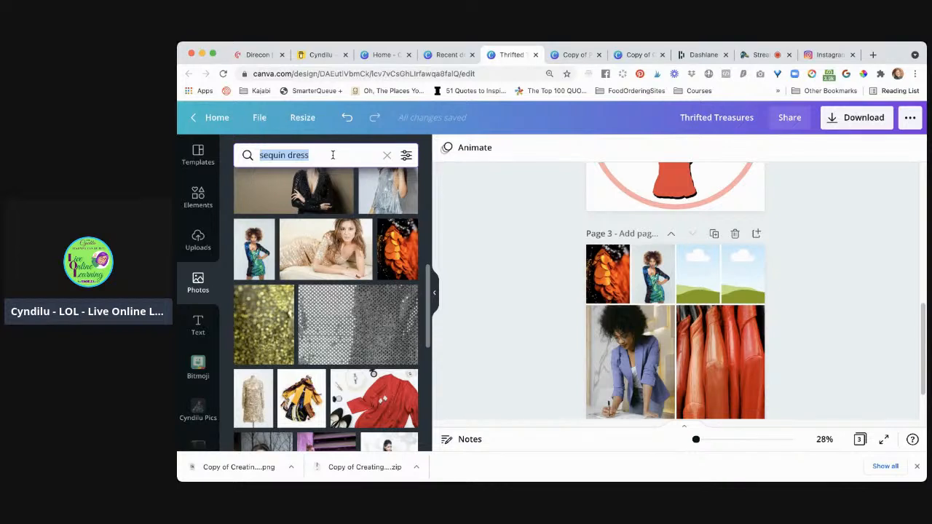
{"action": "type", "text": "shoes"}
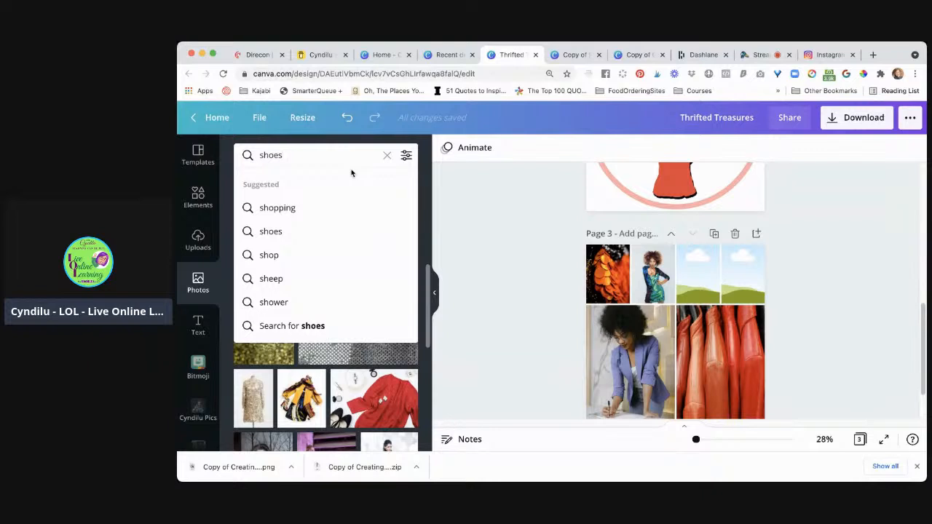
{"action": "left_click", "coordinate": [352, 233]}
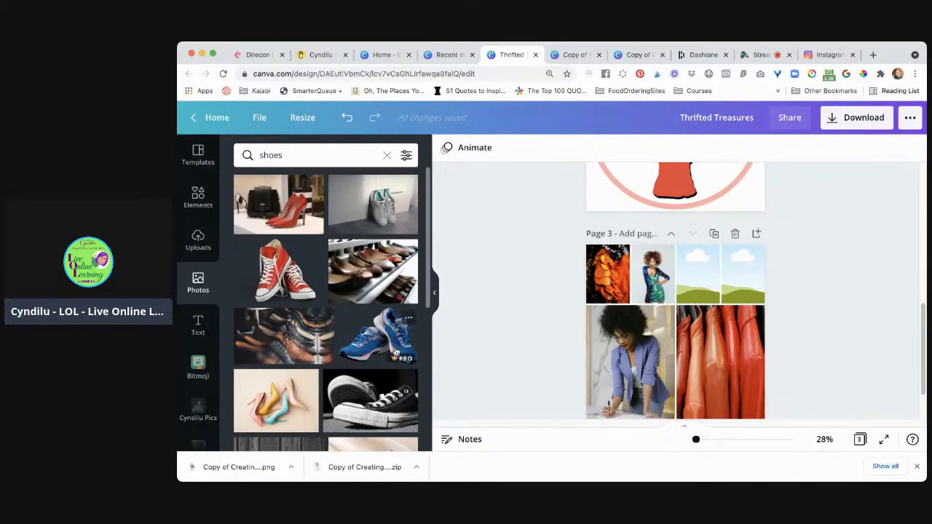
{"action": "scroll", "coordinate": [396, 351], "scroll_direction": "down", "scroll_amount": 1}
{"action": "scroll", "coordinate": [396, 353], "scroll_direction": "down", "scroll_amount": 3}
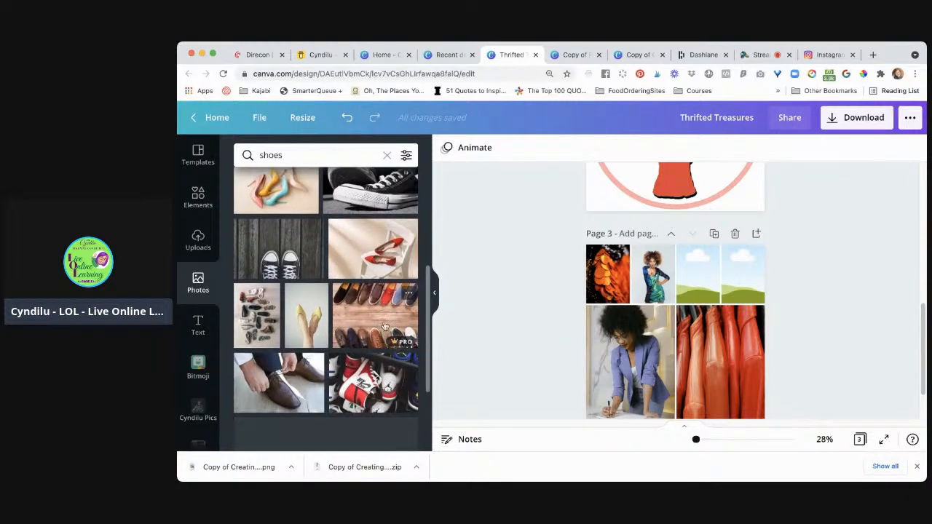
Search the photo library for "oxford" and refine the search to "oxford shoes"
{"action": "left_click", "coordinate": [315, 148]}
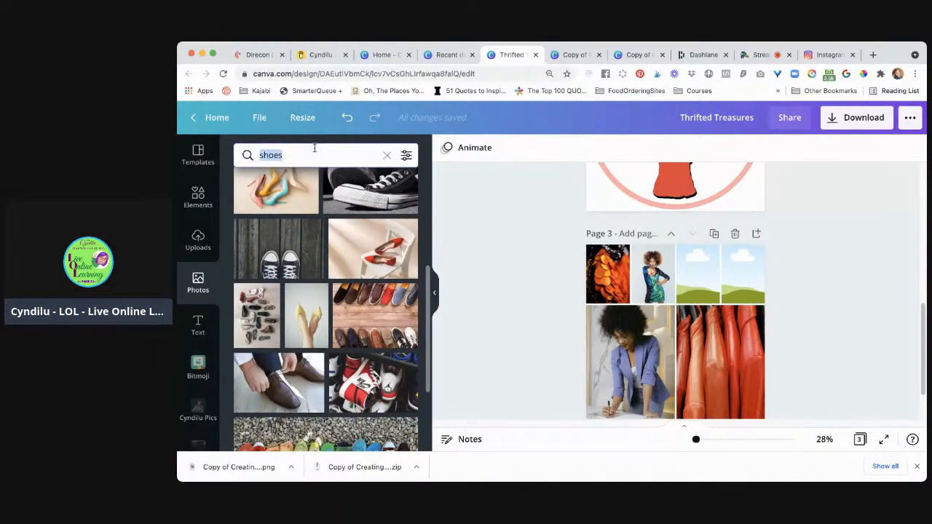
{"action": "type", "text": "oxford"}
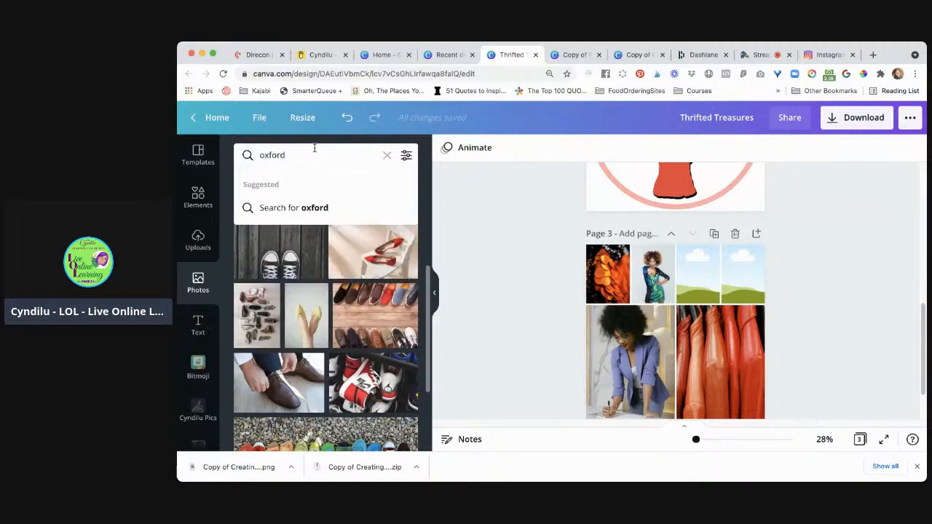
{"action": "key", "text": "Return"}
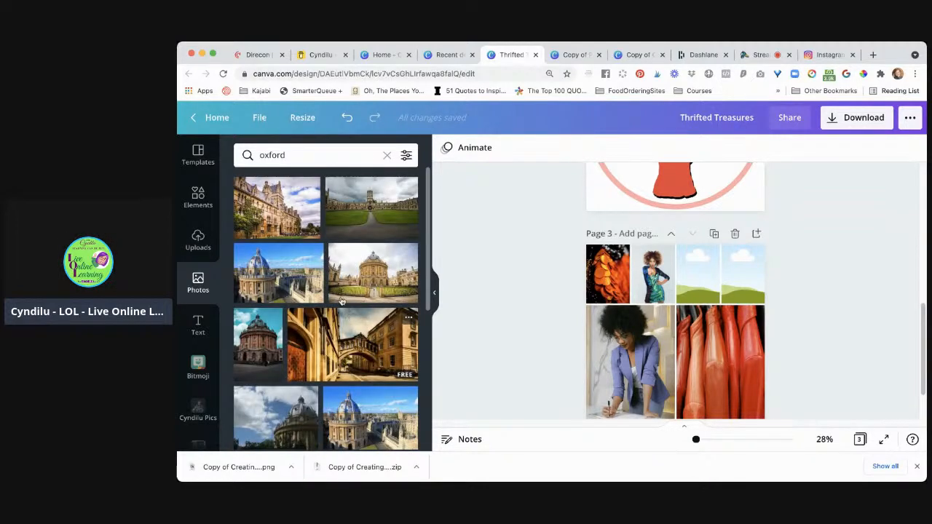
{"action": "left_click", "coordinate": [306, 155]}
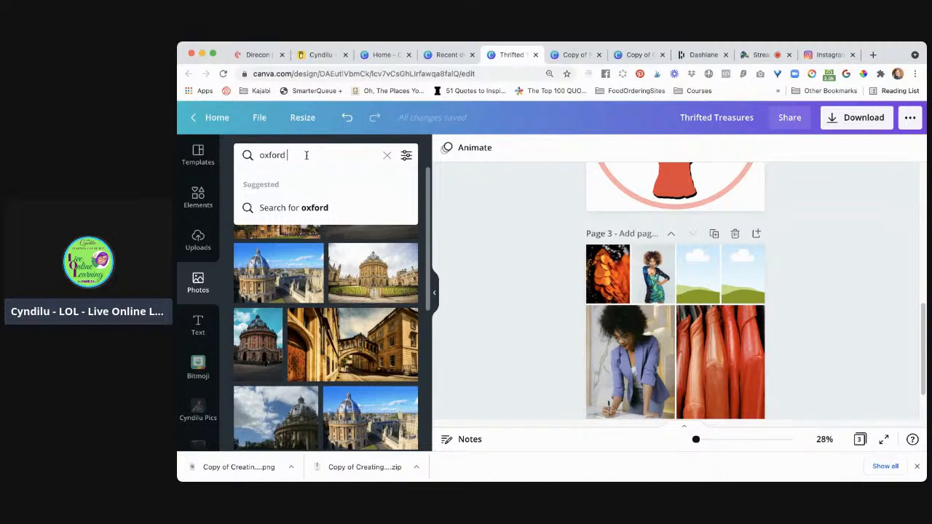
{"action": "type", "text": "shoes"}
{"action": "key", "text": "Return"}
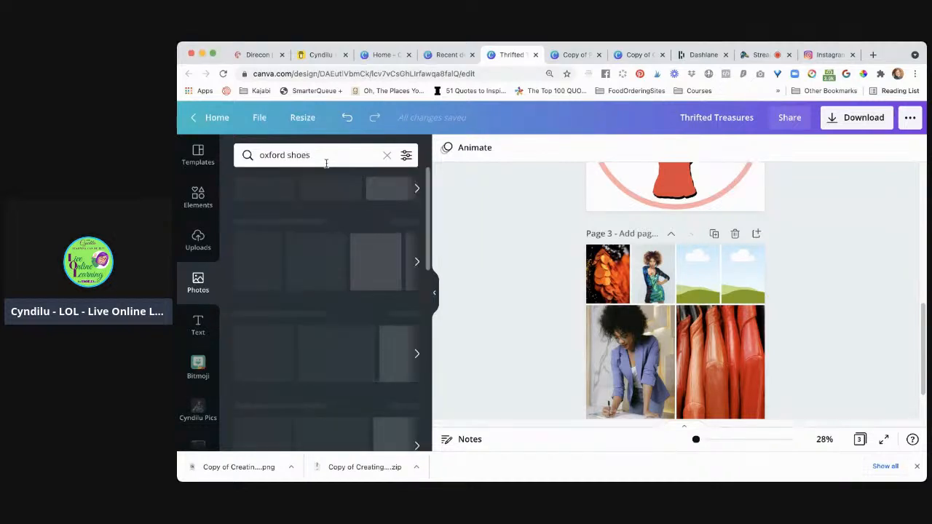
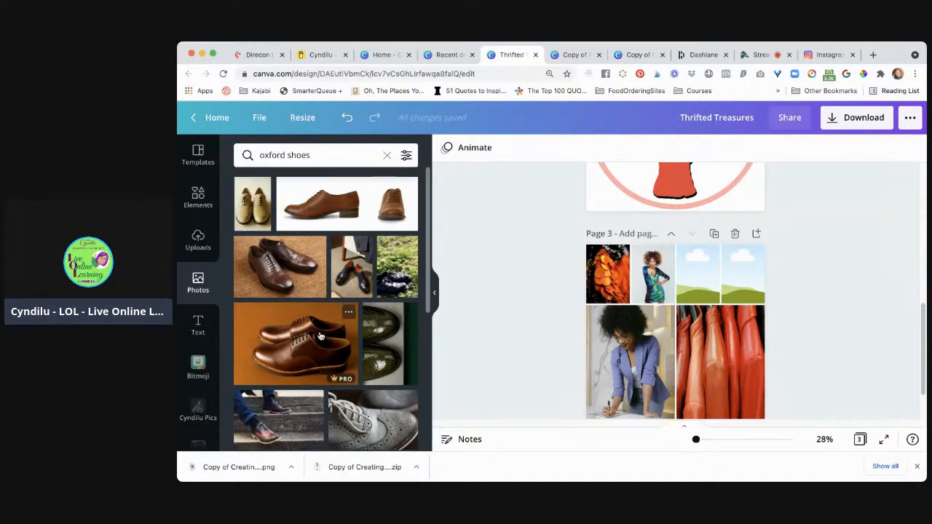
Browse the "oxford shoes" photo results for a shoe picture that suits the empty grid cells
{"action": "scroll", "coordinate": [319, 336], "scroll_direction": "down", "scroll_amount": 3}
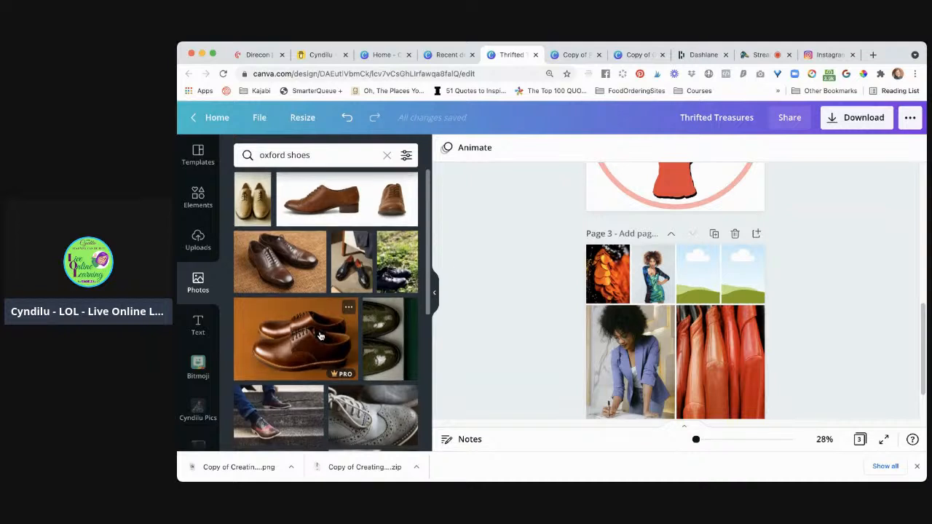
{"action": "scroll", "coordinate": [319, 335], "scroll_direction": "down", "scroll_amount": 10}
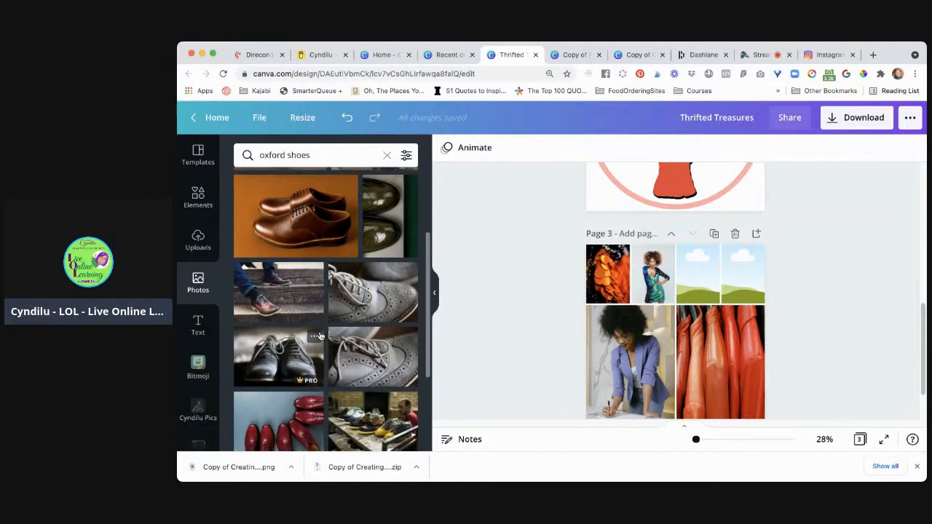
{"action": "scroll", "coordinate": [319, 335], "scroll_direction": "down", "scroll_amount": 7}
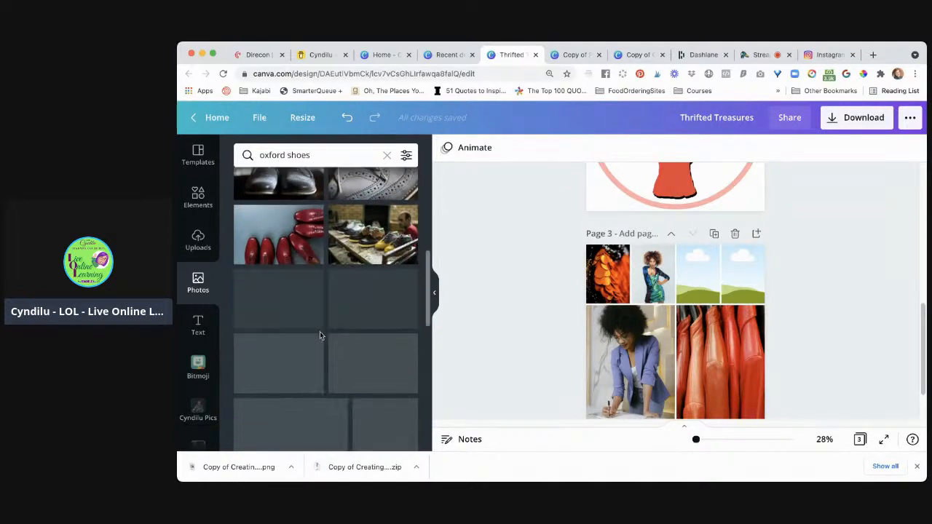
{"action": "scroll", "coordinate": [318, 336], "scroll_direction": "down", "scroll_amount": 1}
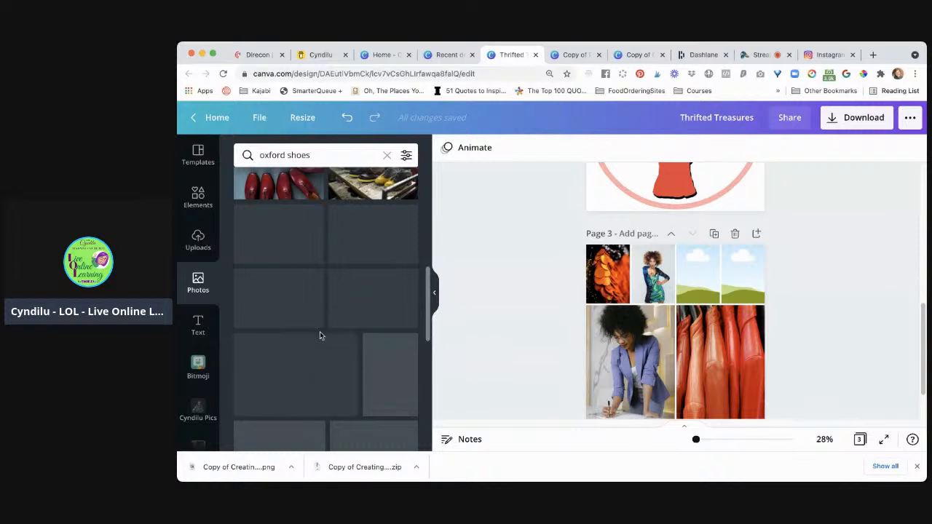
{"action": "scroll", "coordinate": [319, 335], "scroll_direction": "down", "scroll_amount": 7}
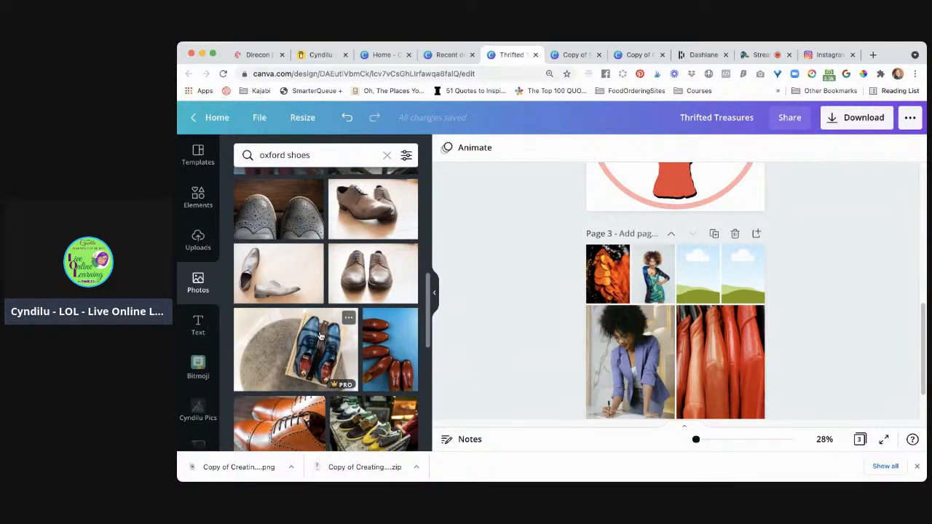
{"action": "scroll", "coordinate": [319, 336], "scroll_direction": "down", "scroll_amount": 10}
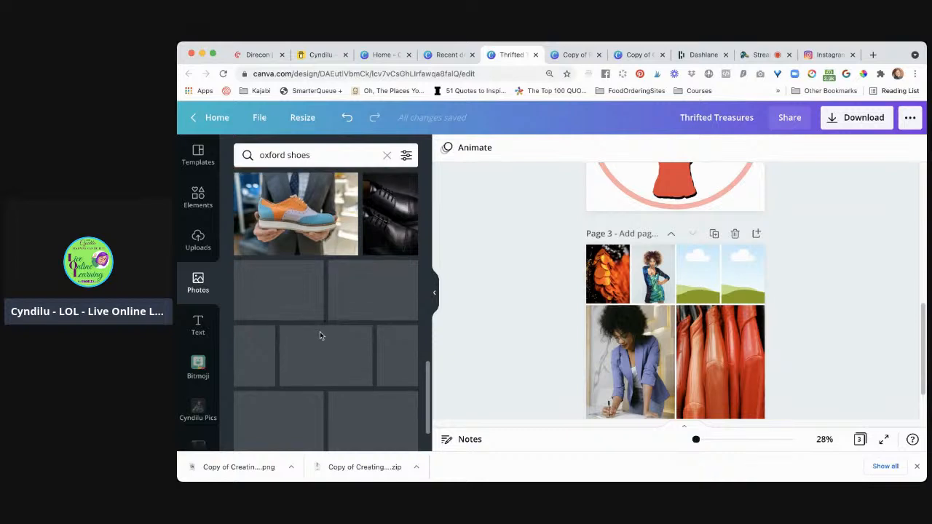
{"action": "scroll", "coordinate": [320, 336], "scroll_direction": "down", "scroll_amount": 1}
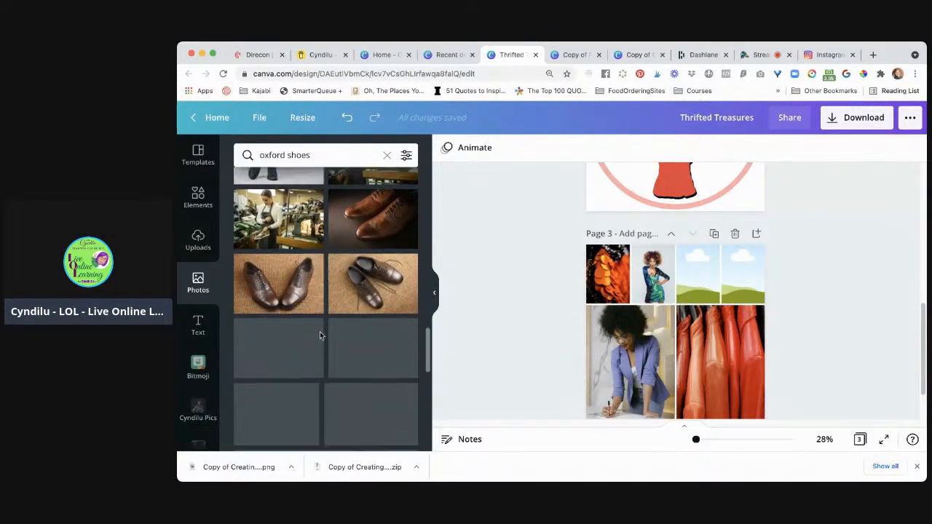
{"action": "scroll", "coordinate": [320, 335], "scroll_direction": "down", "scroll_amount": 2}
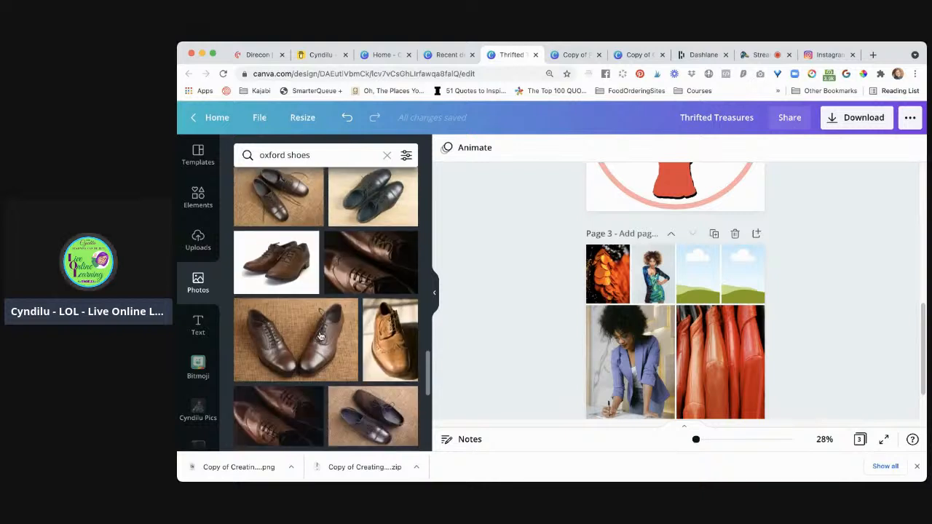
{"action": "scroll", "coordinate": [321, 336], "scroll_direction": "down", "scroll_amount": 3}
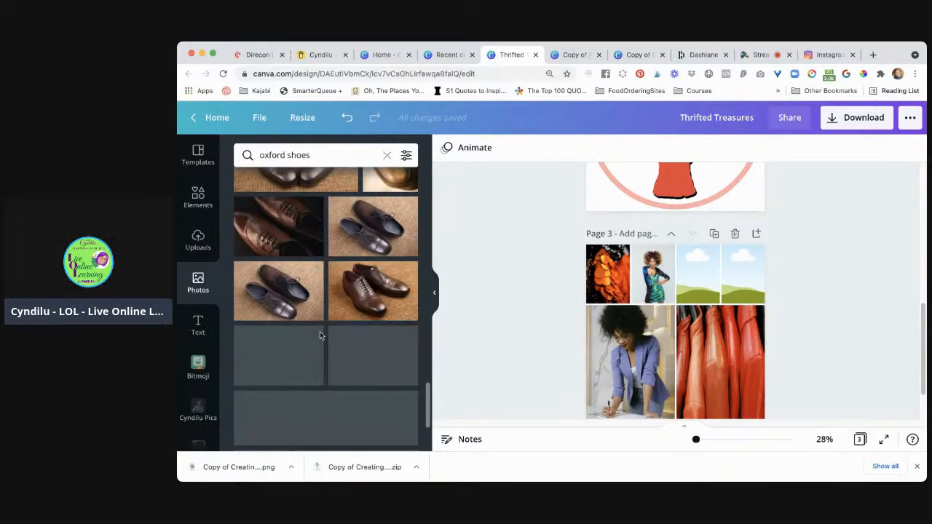
{"action": "scroll", "coordinate": [320, 336], "scroll_direction": "down", "scroll_amount": 1}
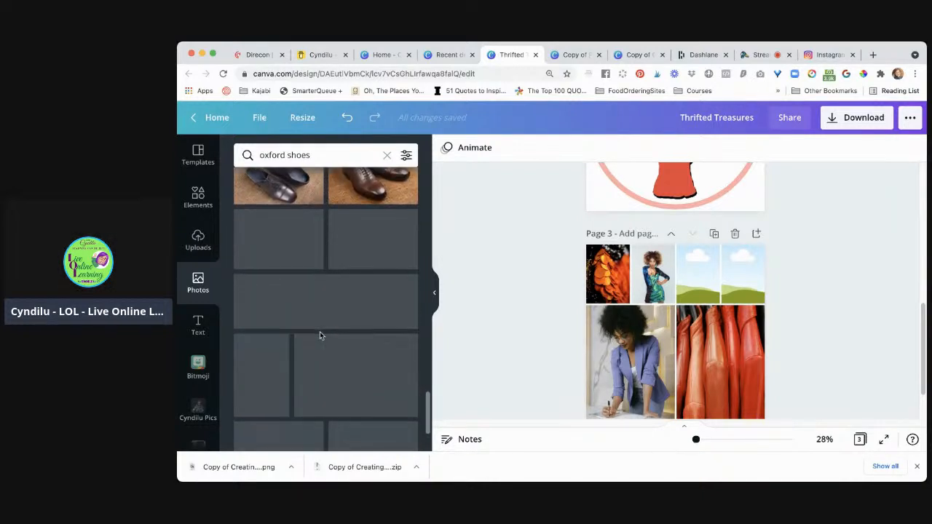
{"action": "scroll", "coordinate": [320, 336], "scroll_direction": "down", "scroll_amount": 1}
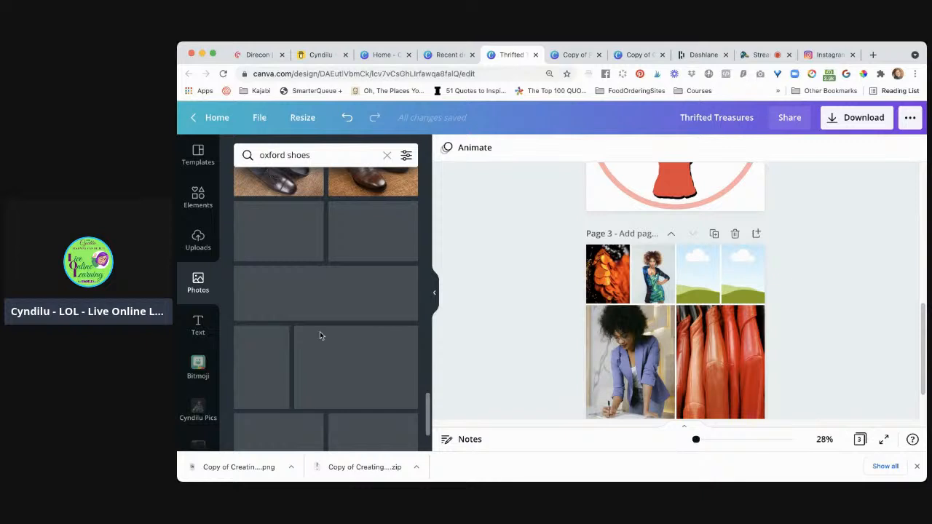
{"action": "scroll", "coordinate": [320, 336], "scroll_direction": "down", "scroll_amount": 5}
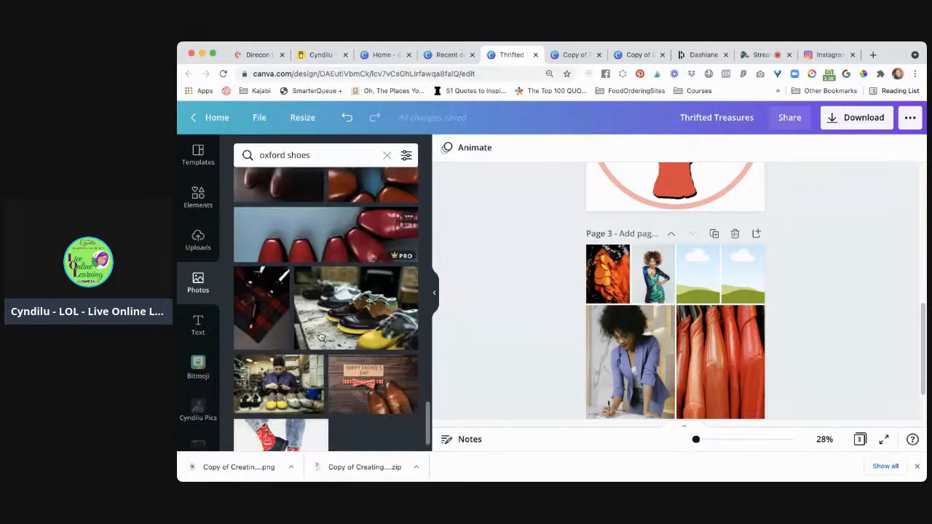
{"action": "scroll", "coordinate": [320, 336], "scroll_direction": "down", "scroll_amount": 3}
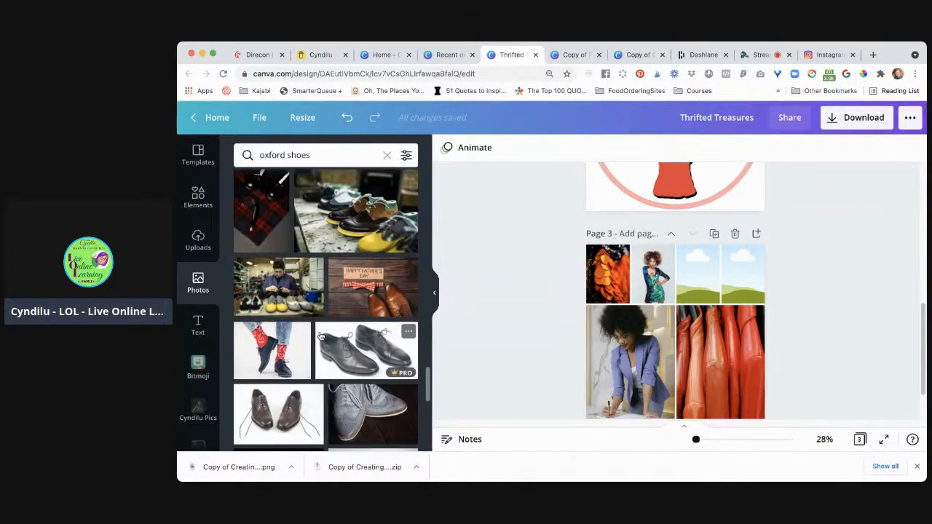
{"action": "scroll", "coordinate": [321, 335], "scroll_direction": "down", "scroll_amount": 6}
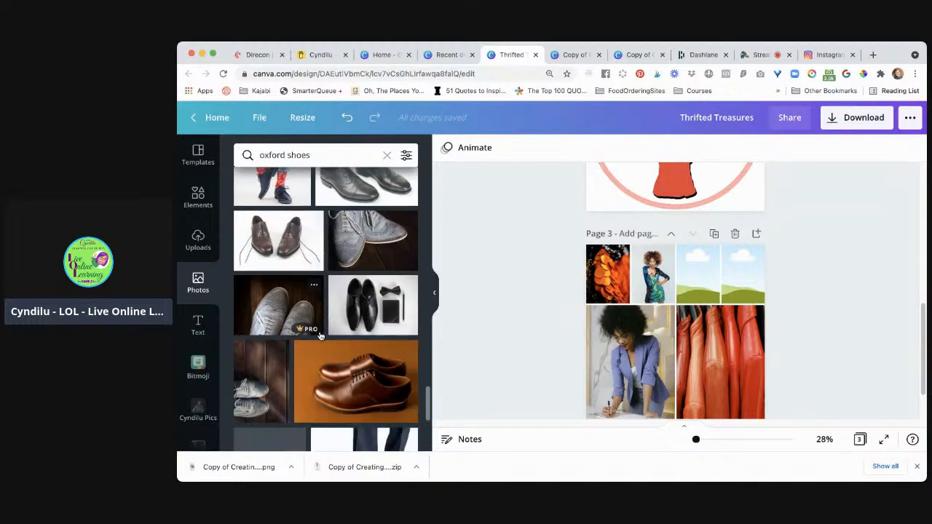
{"action": "scroll", "coordinate": [321, 336], "scroll_direction": "down", "scroll_amount": 7}
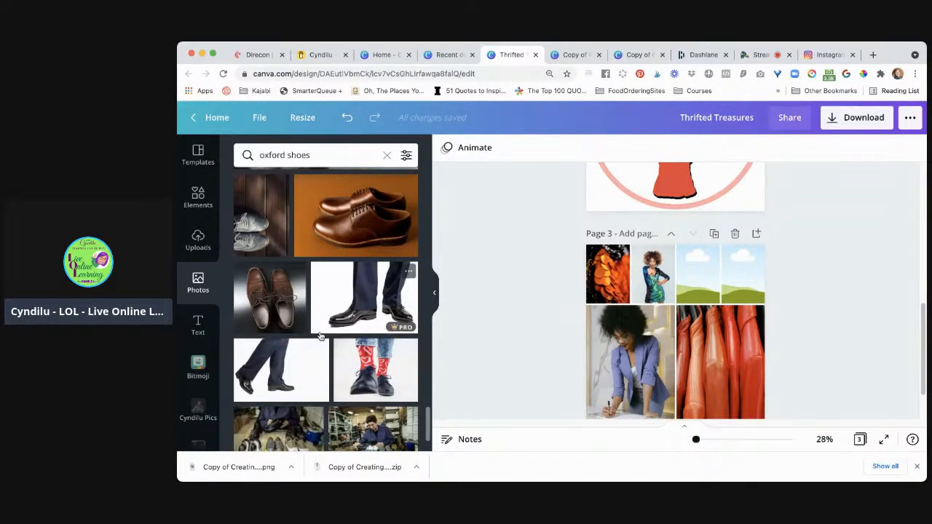
{"action": "scroll", "coordinate": [320, 335], "scroll_direction": "down", "scroll_amount": 4}
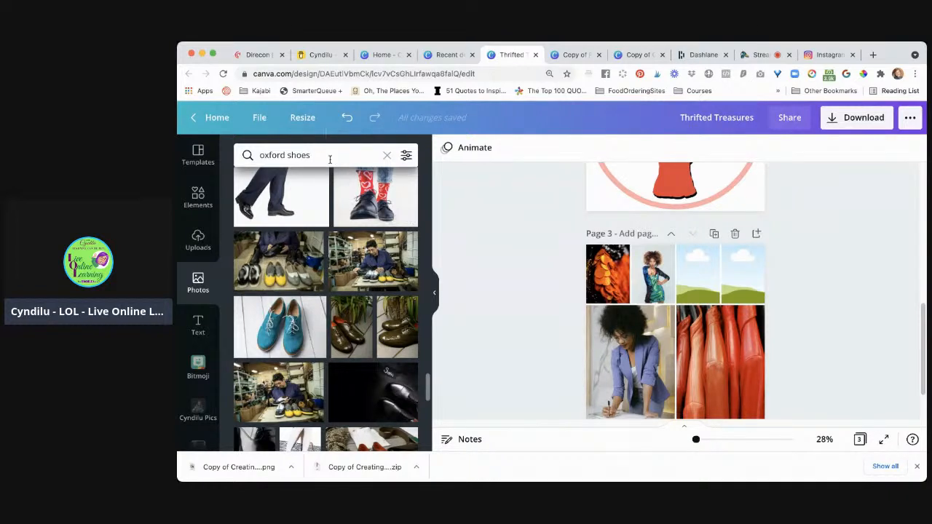
Search the photo library for "oxford slingback" and look through the shoe photos
{"action": "left_click", "coordinate": [329, 155]}
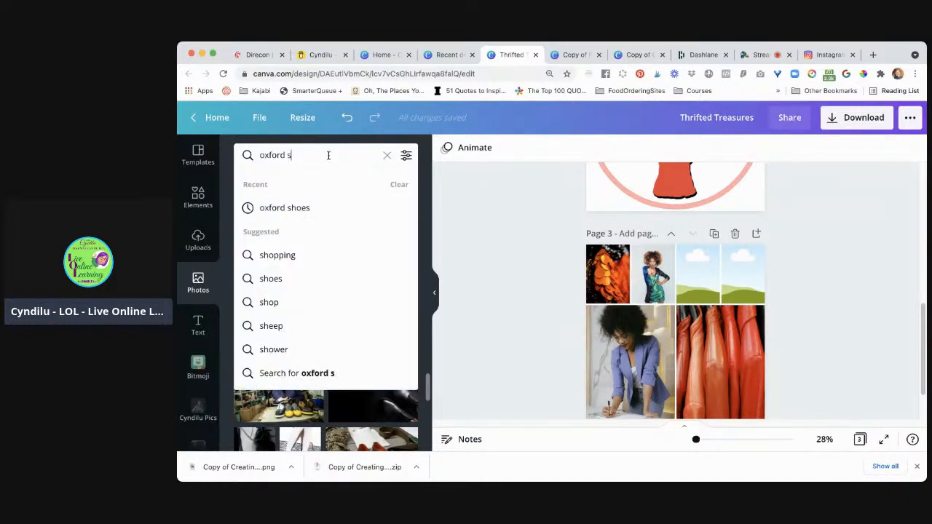
{"action": "type", "text": "gback"}
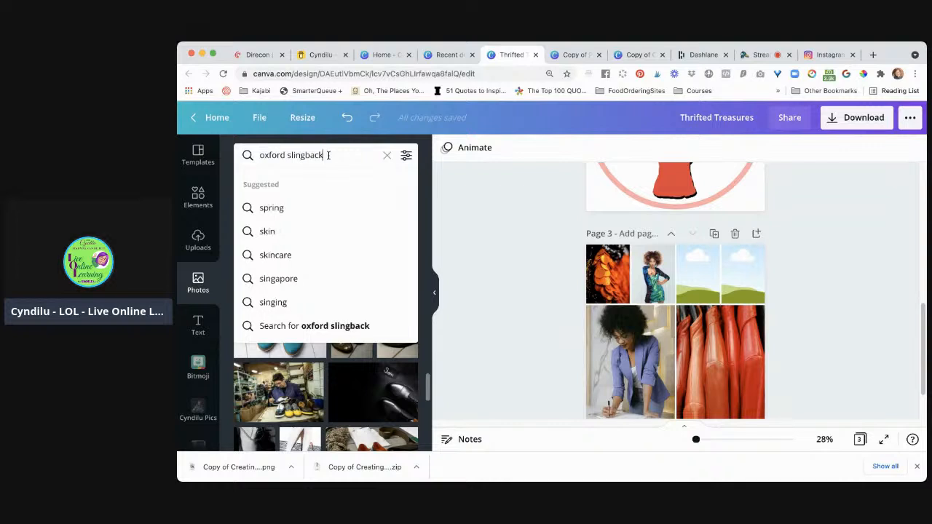
{"action": "key", "text": "Return"}
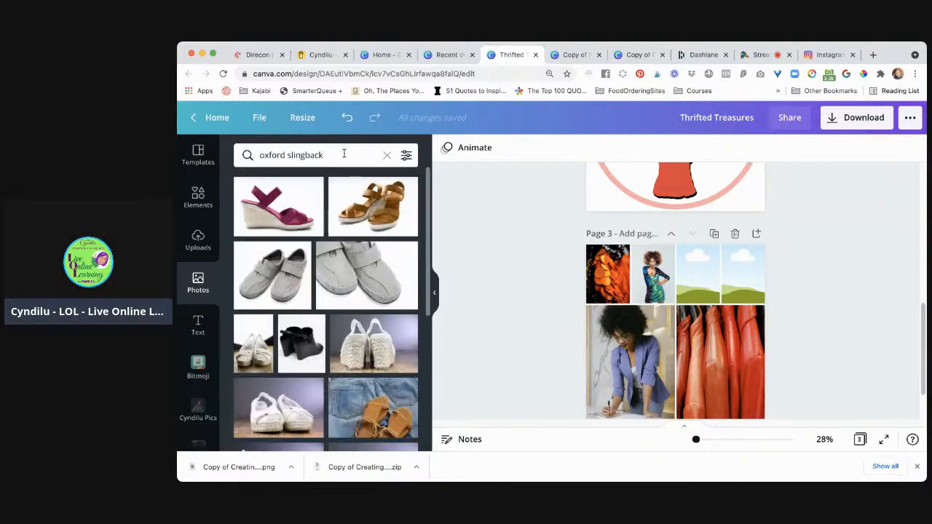
{"action": "scroll", "coordinate": [356, 240], "scroll_direction": "down", "scroll_amount": 5}
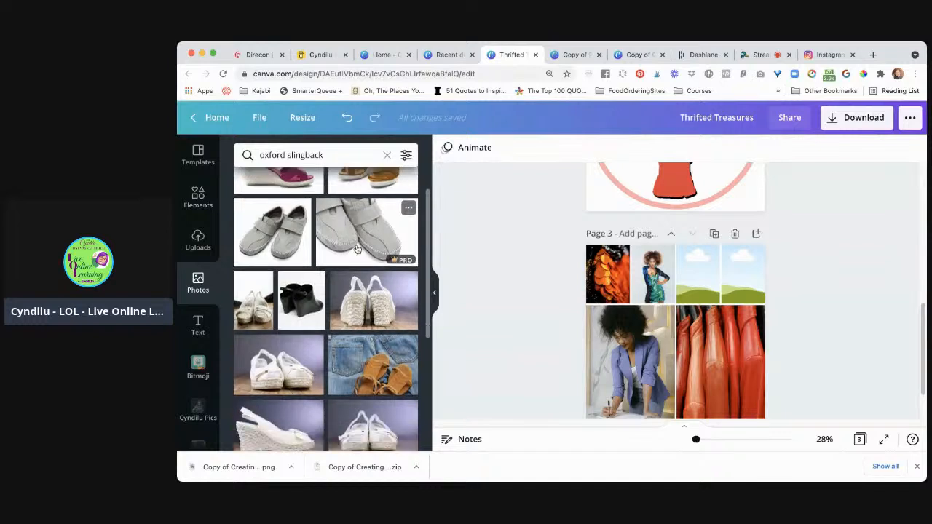
{"action": "scroll", "coordinate": [357, 249], "scroll_direction": "down", "scroll_amount": 5}
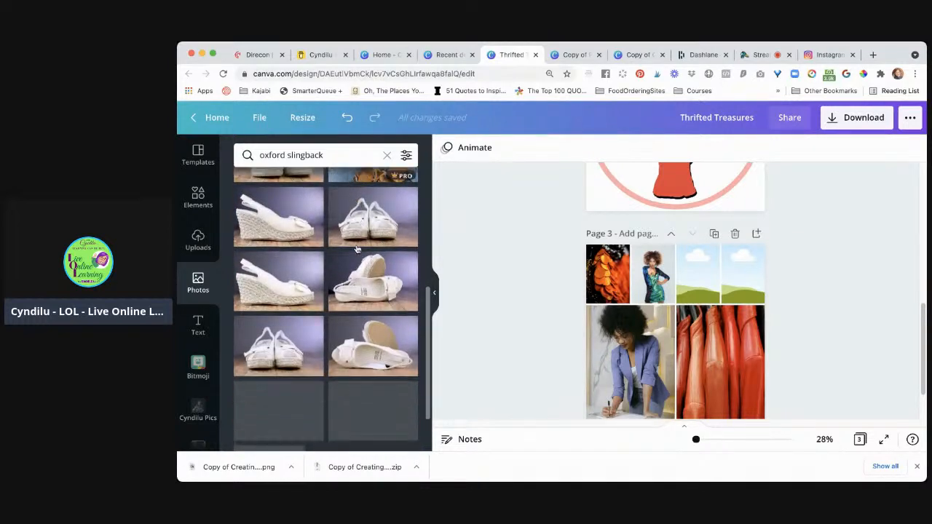
{"action": "scroll", "coordinate": [357, 249], "scroll_direction": "down", "scroll_amount": 5}
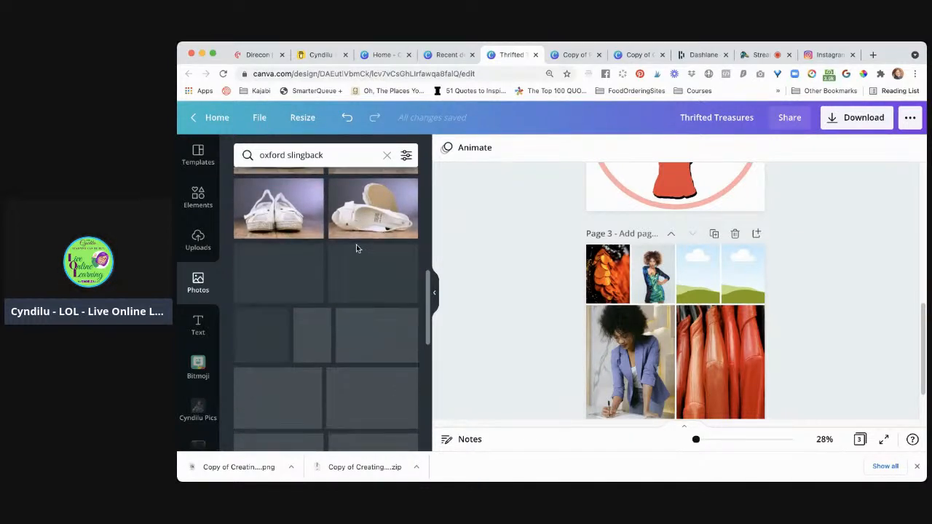
{"action": "scroll", "coordinate": [356, 249], "scroll_direction": "down", "scroll_amount": 3}
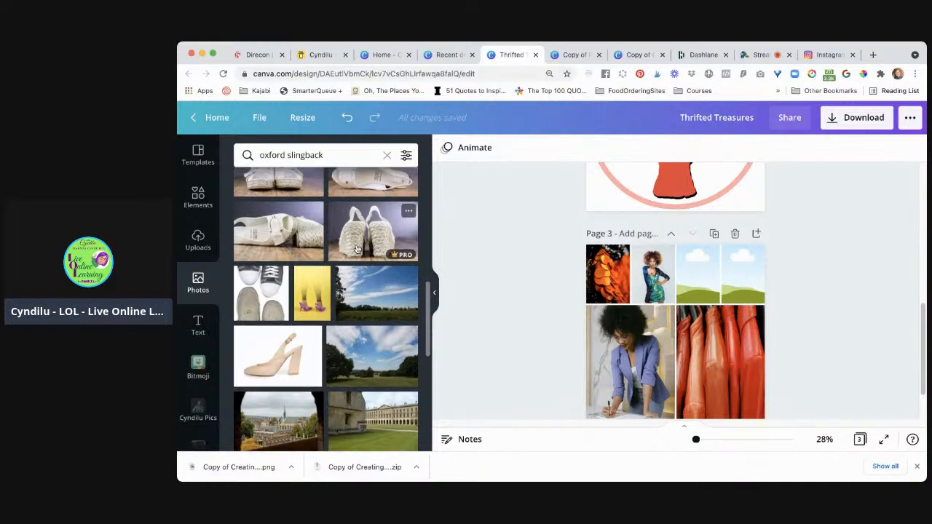
{"action": "scroll", "coordinate": [357, 249], "scroll_direction": "down", "scroll_amount": 4}
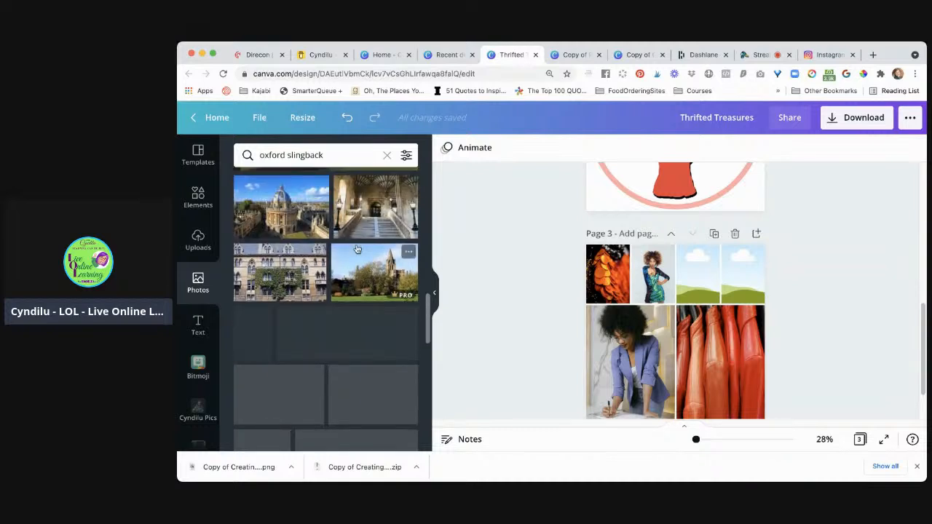
Refine the photo search to "oxford slingback shoe" and look through the results
{"action": "left_click", "coordinate": [345, 154]}
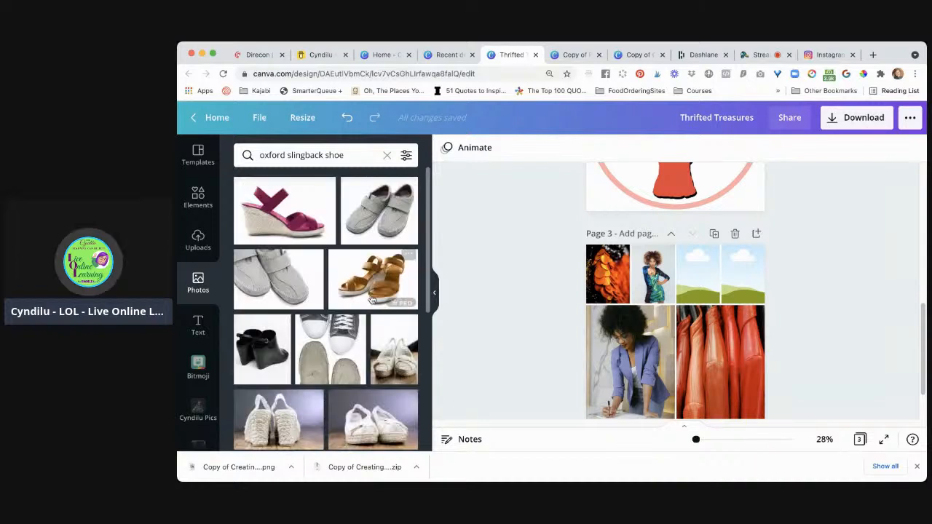
{"action": "scroll", "coordinate": [372, 367], "scroll_direction": "down", "scroll_amount": 5}
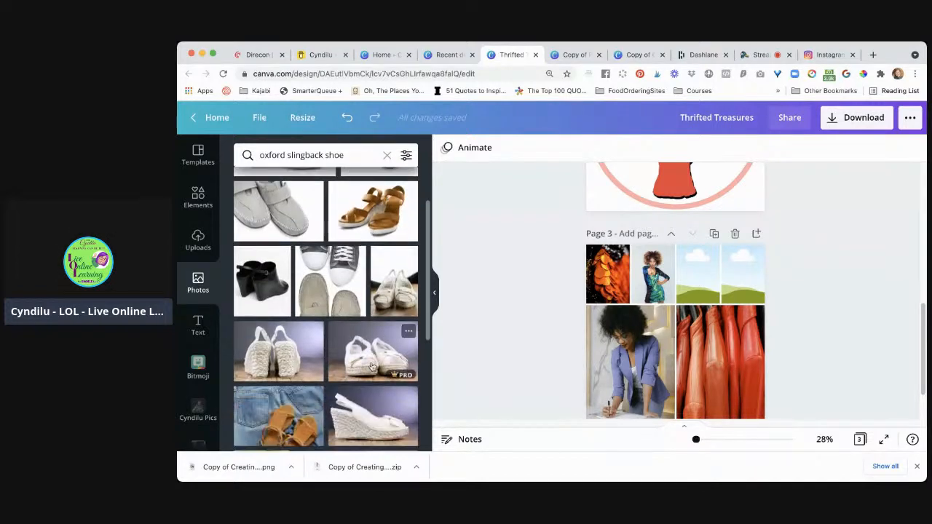
{"action": "scroll", "coordinate": [372, 366], "scroll_direction": "down", "scroll_amount": 3}
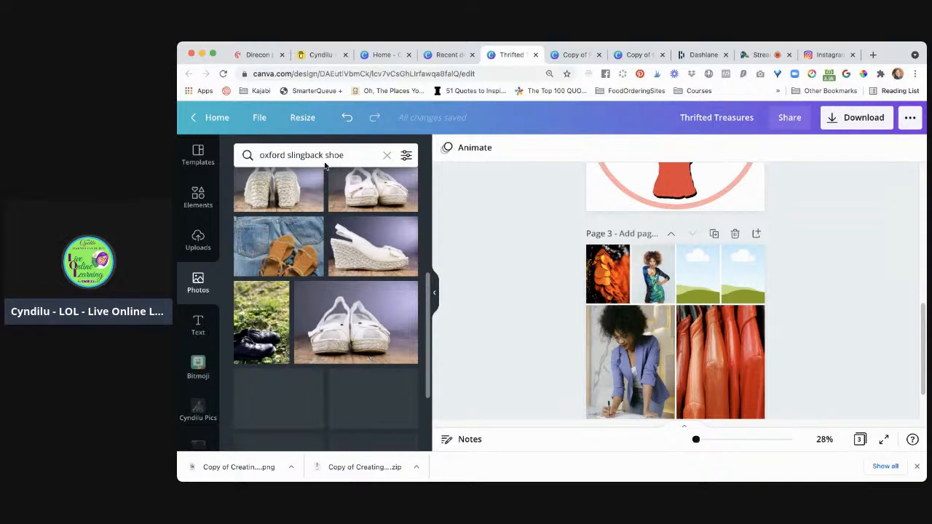
{"action": "scroll", "coordinate": [327, 175], "scroll_direction": "up", "scroll_amount": 2}
Search the photos for "shoes" and place the picture of shoes on store shelves in the third small cell of page 3's grid
{"action": "triple_click", "coordinate": [316, 155]}
{"action": "type", "text": "shoes"}
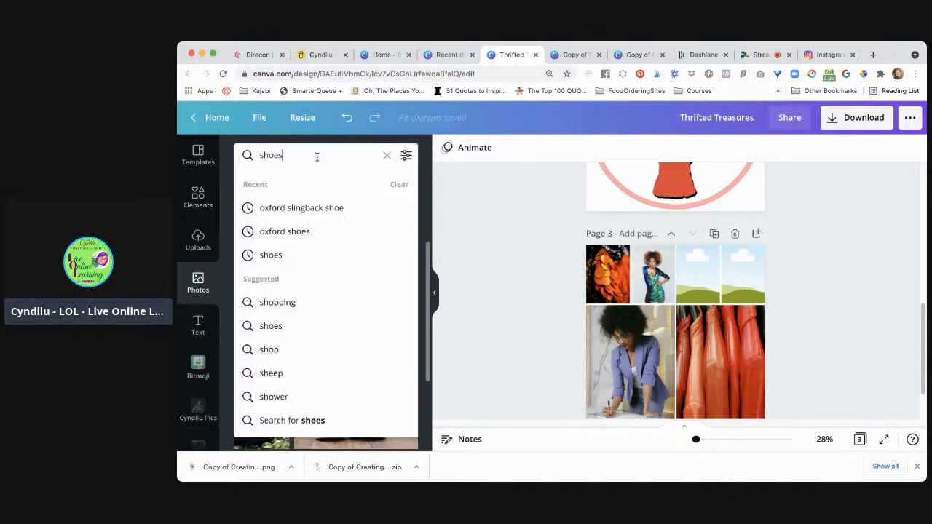
{"action": "key", "text": "Return"}
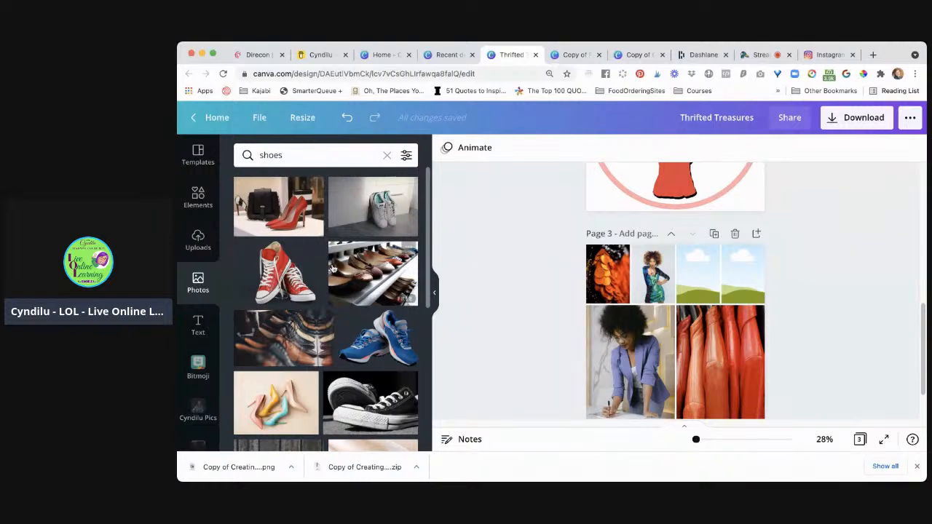
{"action": "left_click_drag", "start_coordinate": [370, 270], "coordinate": [698, 274]}
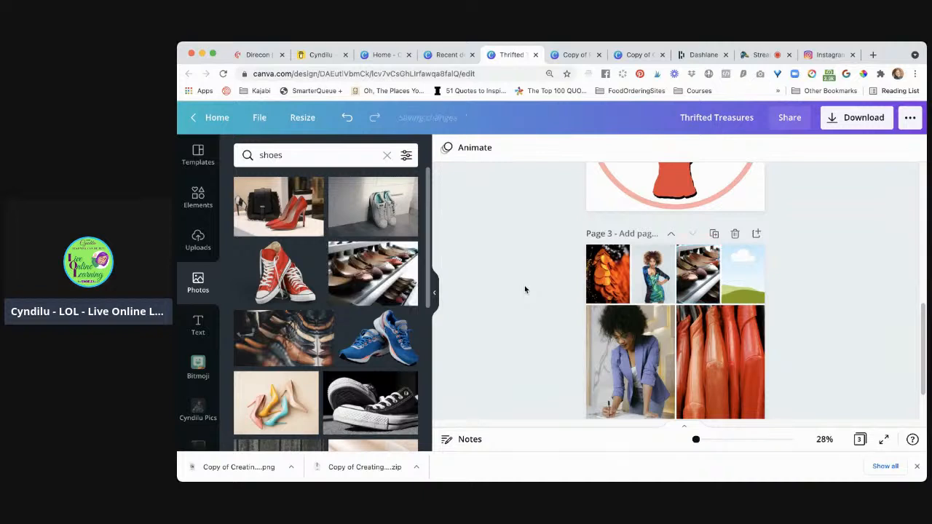
Place the photo of red high heels beside a black handbag in the fourth small cell of the grid's top row
{"action": "scroll", "coordinate": [393, 341], "scroll_direction": "down", "scroll_amount": 3}
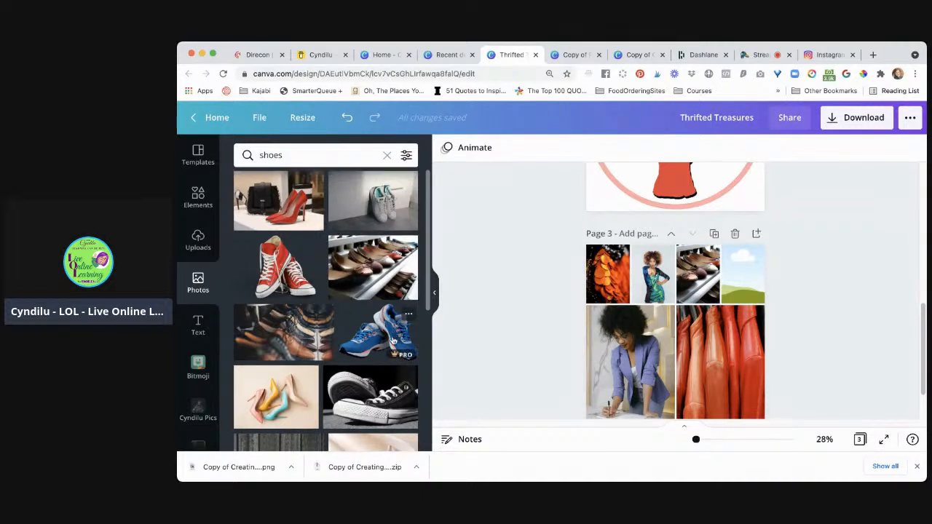
{"action": "scroll", "coordinate": [393, 341], "scroll_direction": "down", "scroll_amount": 4}
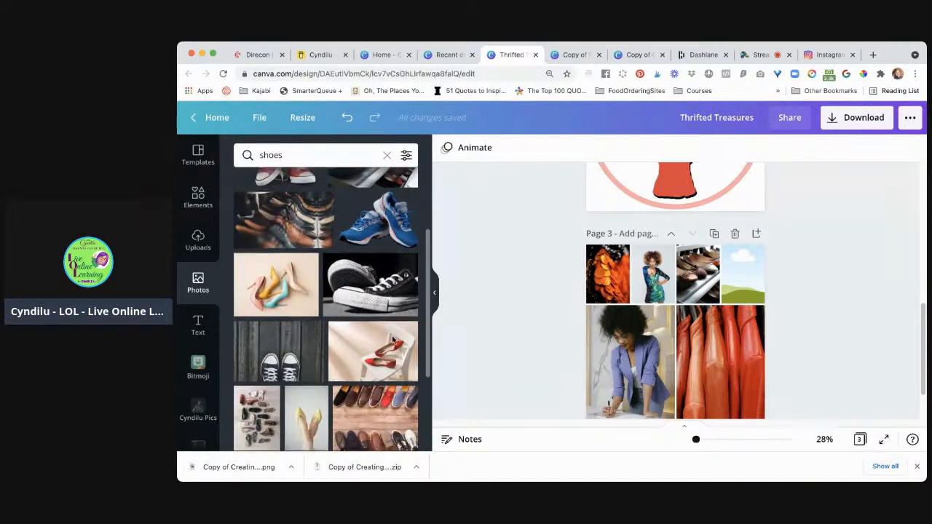
{"action": "scroll", "coordinate": [393, 340], "scroll_direction": "up", "scroll_amount": 4}
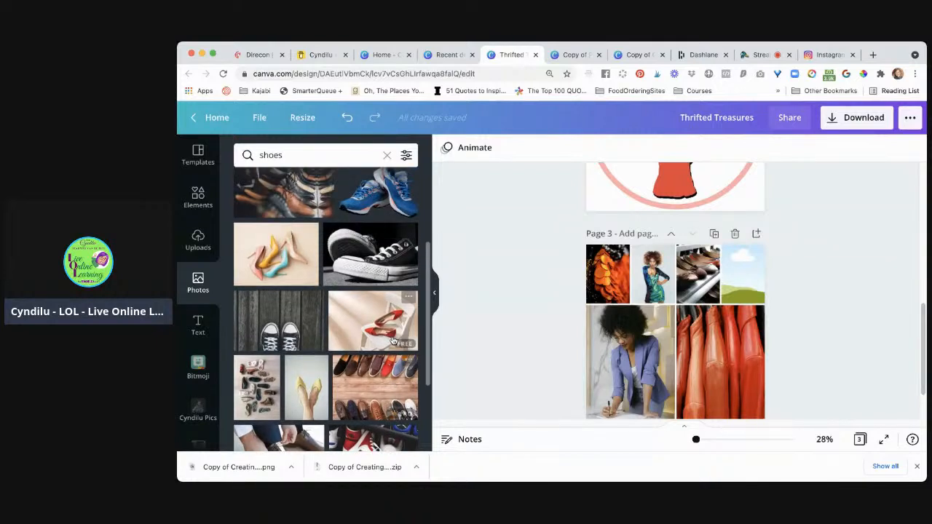
{"action": "scroll", "coordinate": [393, 341], "scroll_direction": "up", "scroll_amount": 1}
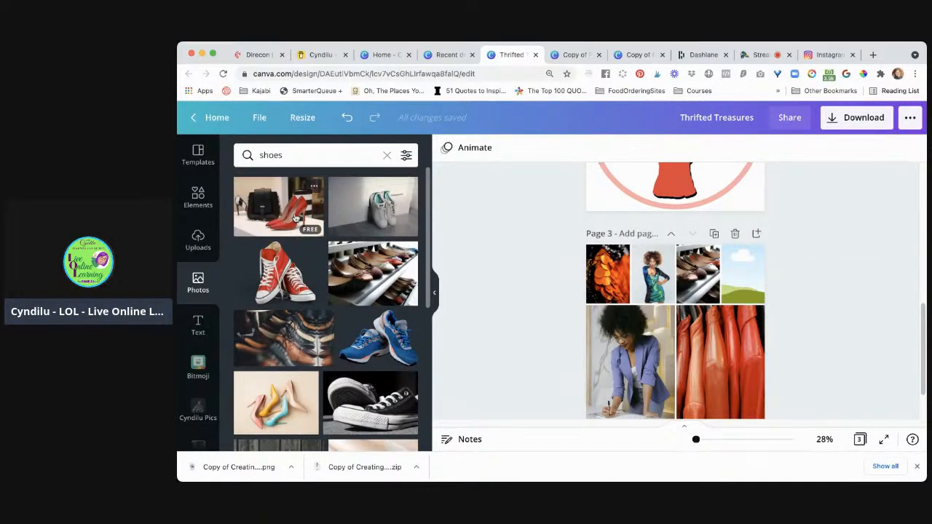
{"action": "left_click_drag", "start_coordinate": [288, 217], "coordinate": [653, 274]}
{"action": "left_click_drag", "start_coordinate": [739, 284], "coordinate": [746, 284]}
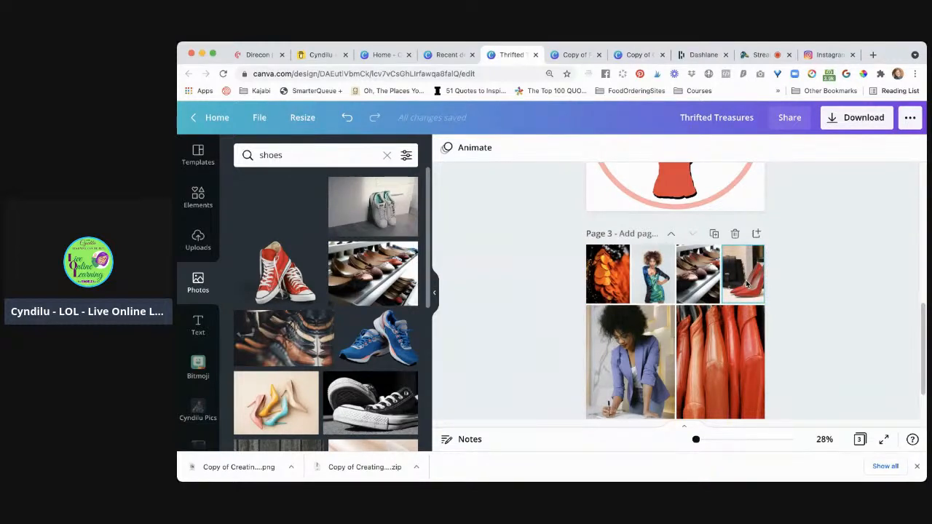
Finish placing the red heels photo in the grid's fourth small cell and download only page 3 as a PNG
{"action": "left_click_drag", "start_coordinate": [746, 284], "coordinate": [748, 285]}
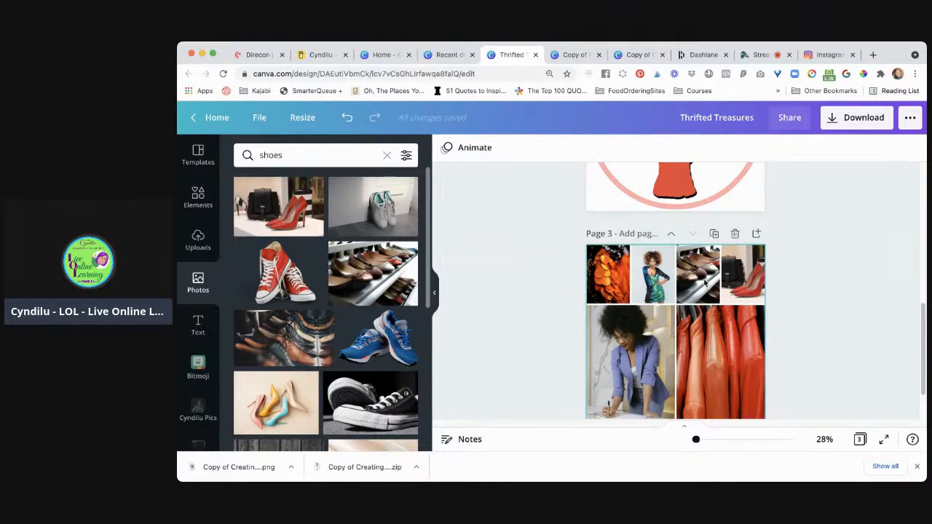
{"action": "left_click", "coordinate": [827, 370]}
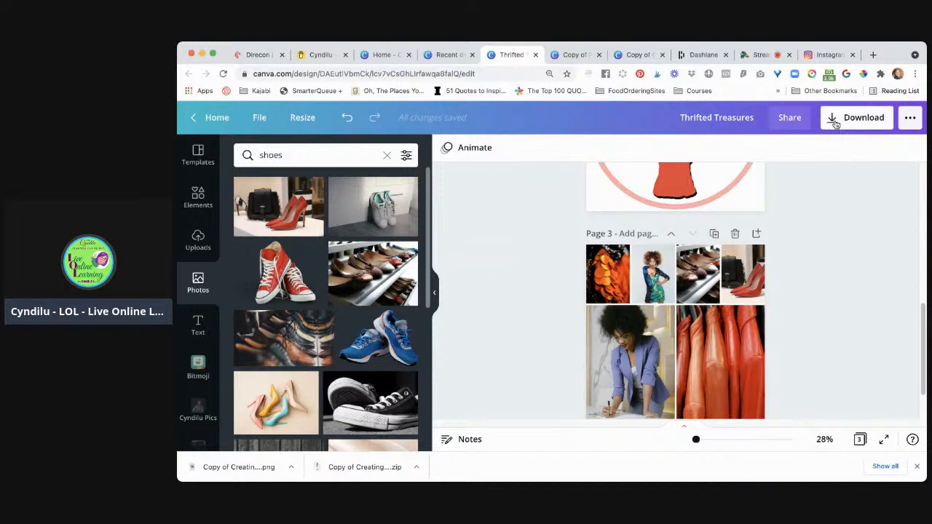
{"action": "left_click", "coordinate": [835, 125]}
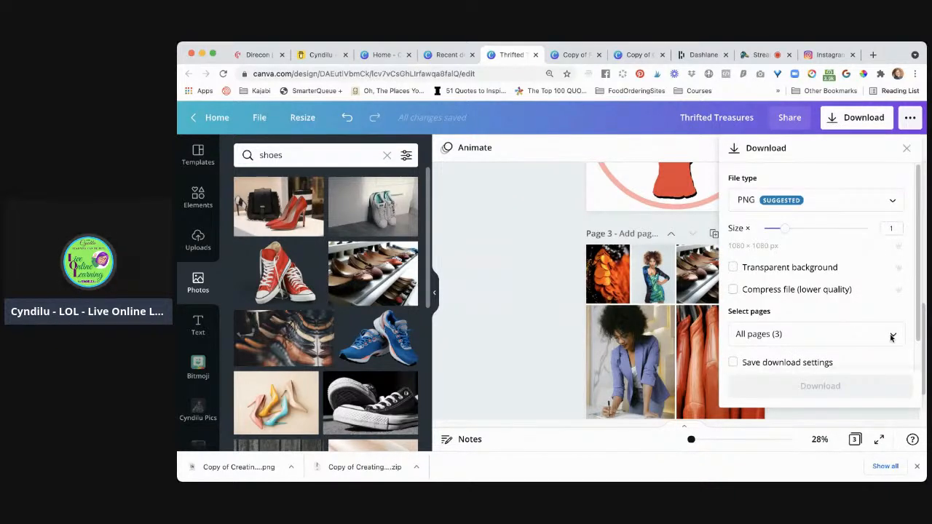
{"action": "left_click", "coordinate": [893, 335]}
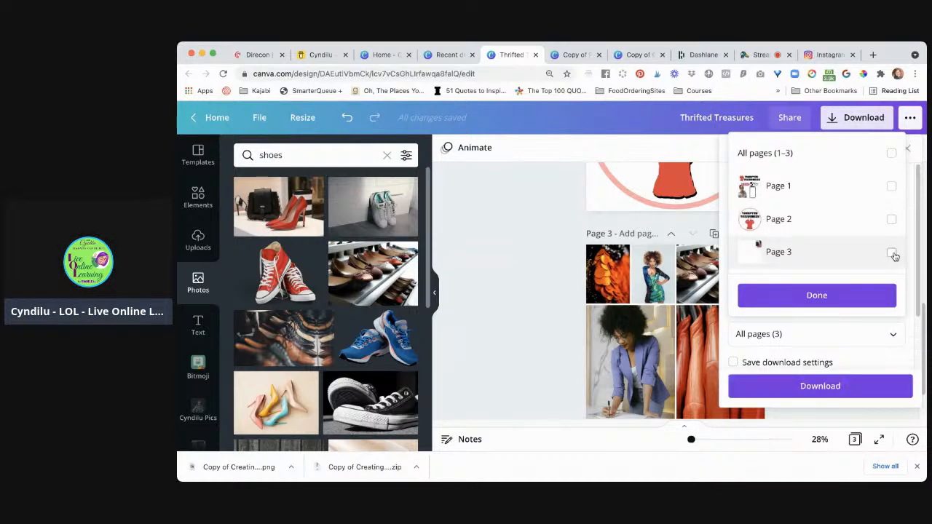
{"action": "left_click", "coordinate": [884, 264]}
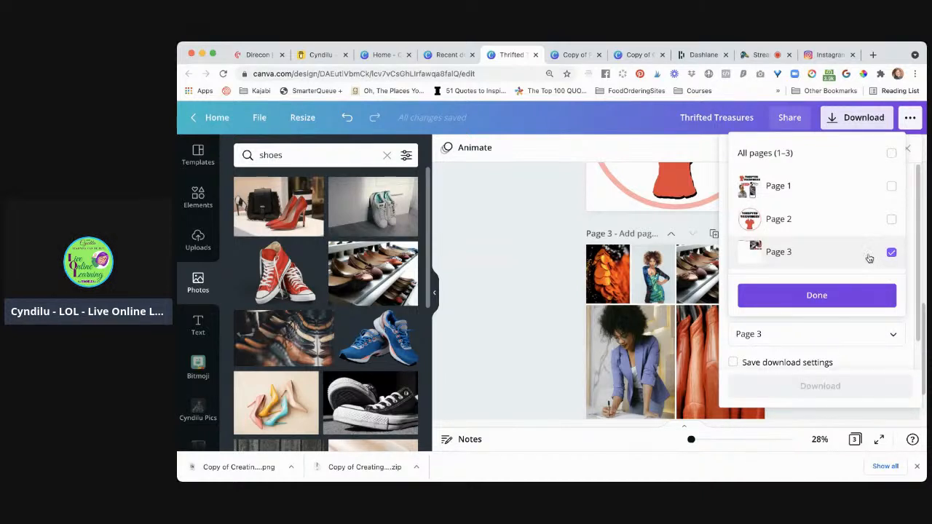
{"action": "left_click", "coordinate": [856, 299]}
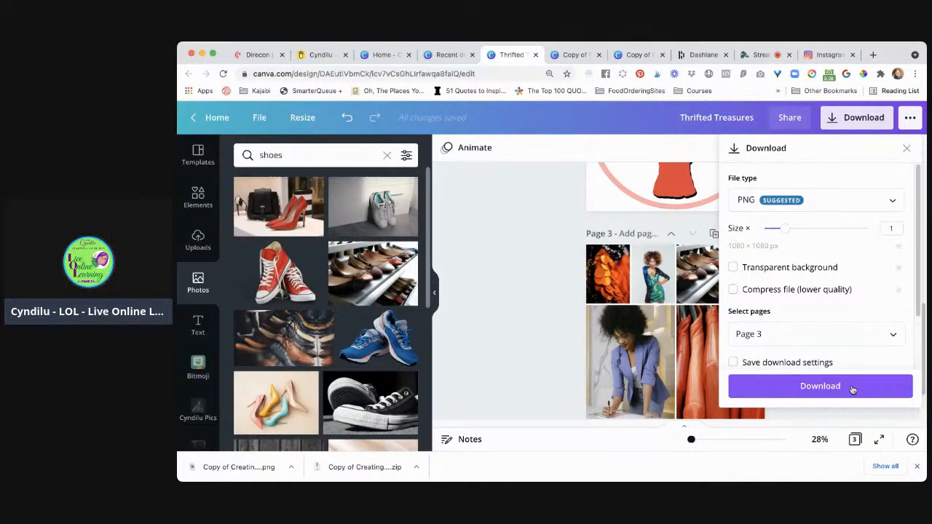
{"action": "left_click", "coordinate": [853, 388]}
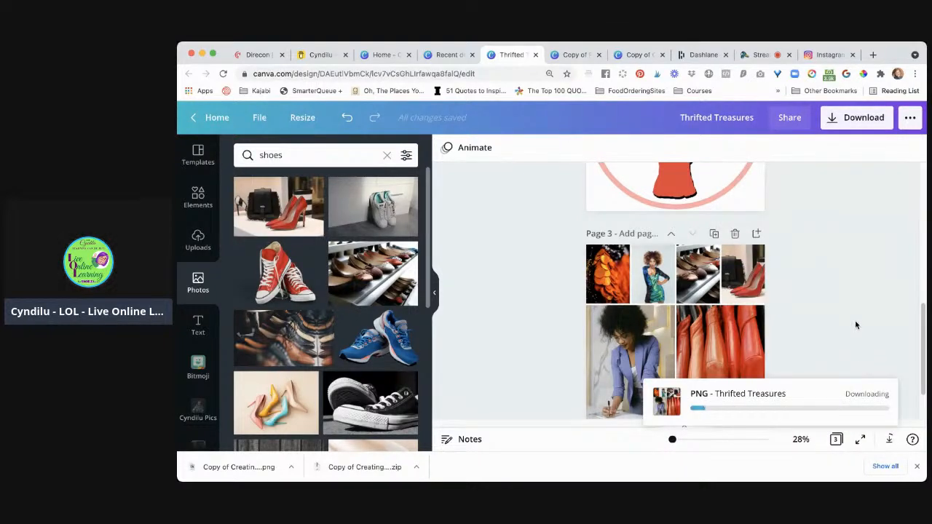
Add the downloaded Thrifted Treasures.png collage to the image uploads and dismiss the saved-design message
{"action": "scroll", "coordinate": [855, 320], "scroll_direction": "up", "scroll_amount": 1}
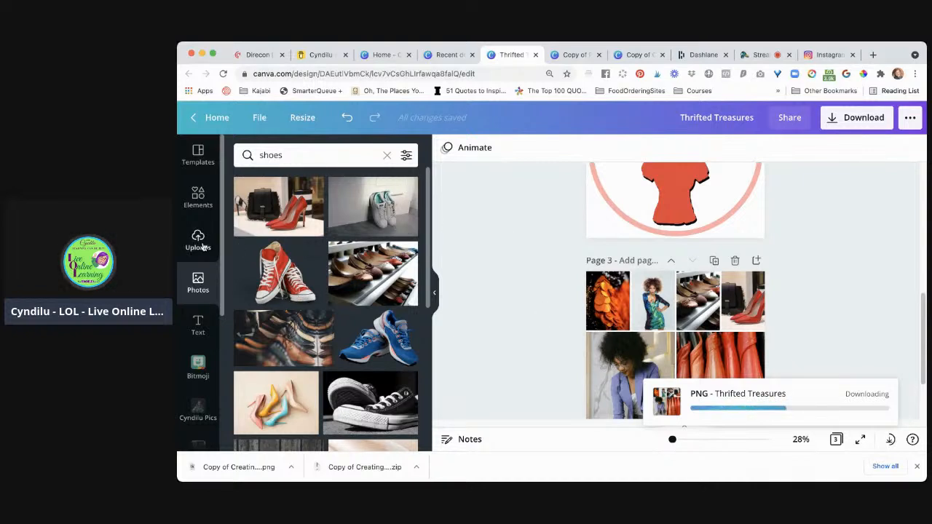
{"action": "left_click", "coordinate": [198, 241]}
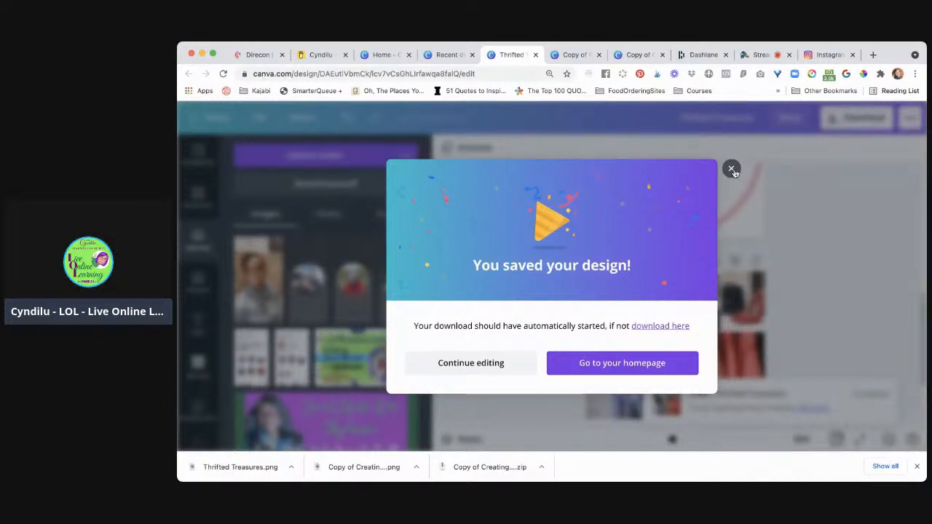
{"action": "left_click", "coordinate": [732, 169]}
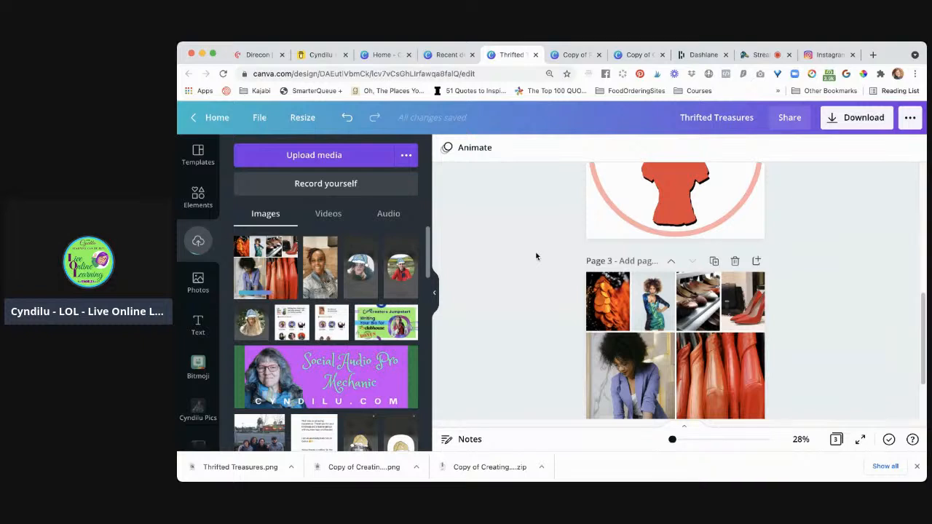
Delete the phone mockup and the picture inside it from page 1
{"action": "scroll", "coordinate": [536, 257], "scroll_direction": "up", "scroll_amount": 2}
{"action": "scroll", "coordinate": [536, 256], "scroll_direction": "up", "scroll_amount": 5}
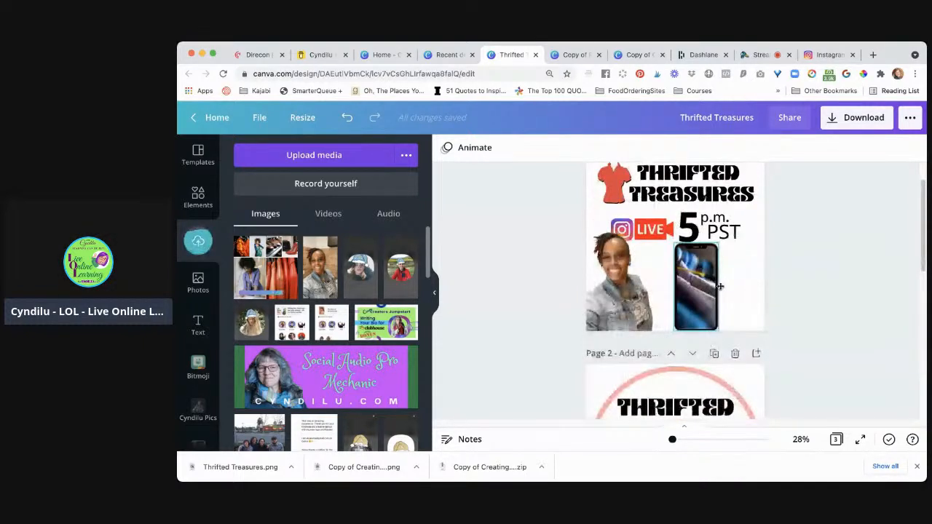
{"action": "left_click_drag", "start_coordinate": [718, 286], "coordinate": [722, 287]}
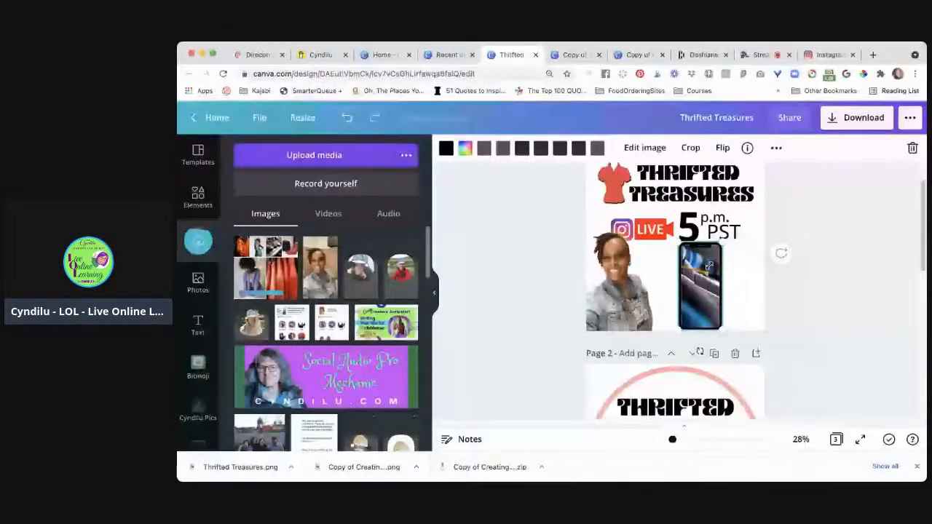
{"action": "left_click_drag", "start_coordinate": [709, 266], "coordinate": [702, 282]}
{"action": "key", "text": "Delete"}
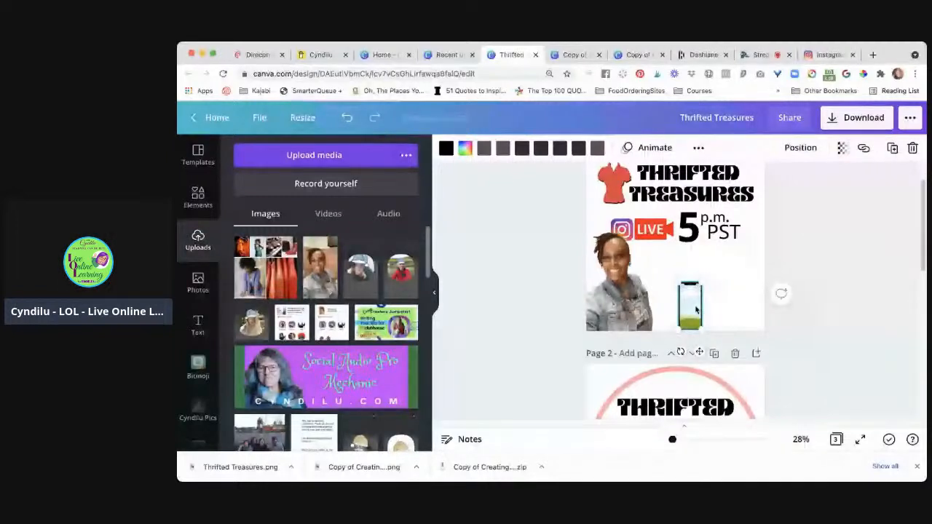
{"action": "key", "text": "Delete"}
Place the uploaded collage on page 1, shrink it and position it beside the woman's photo, below the 5 p.m. PST text
{"action": "left_click", "coordinate": [274, 266]}
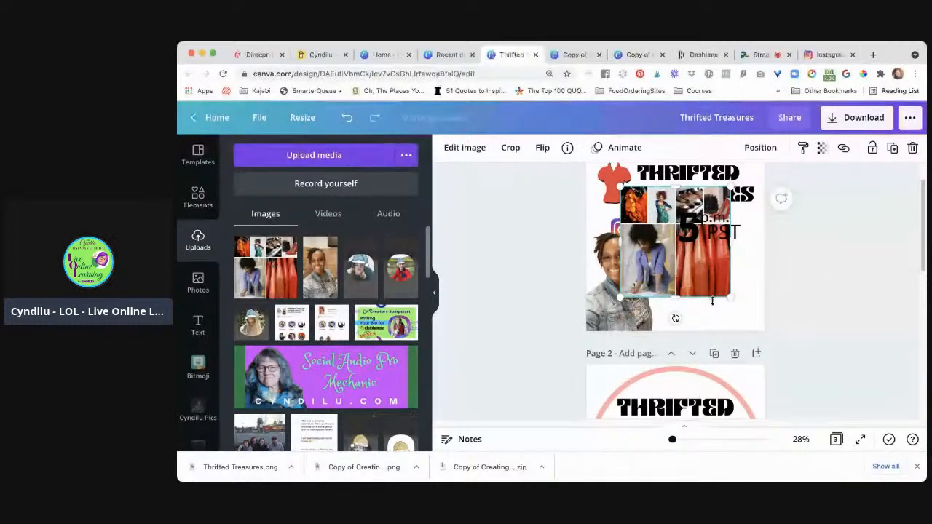
{"action": "left_click_drag", "start_coordinate": [666, 272], "coordinate": [700, 302]}
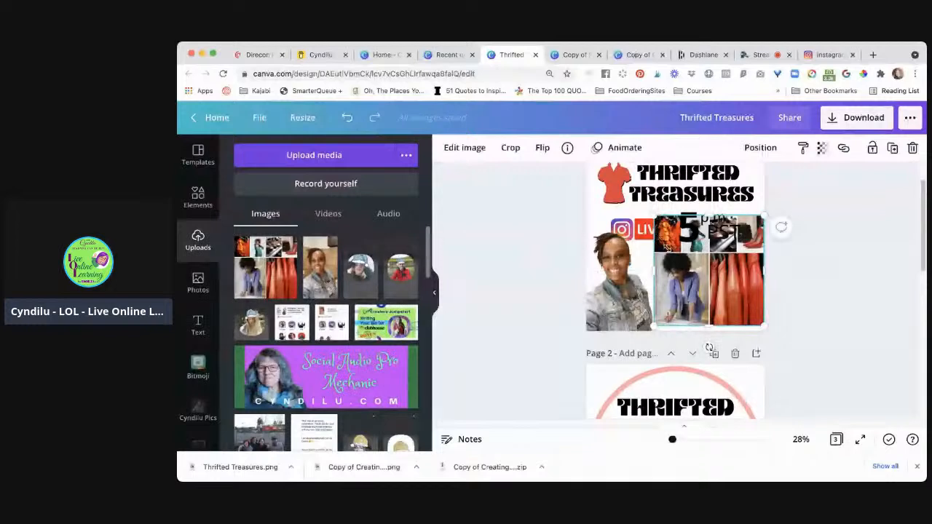
{"action": "left_click_drag", "start_coordinate": [670, 254], "coordinate": [667, 253]}
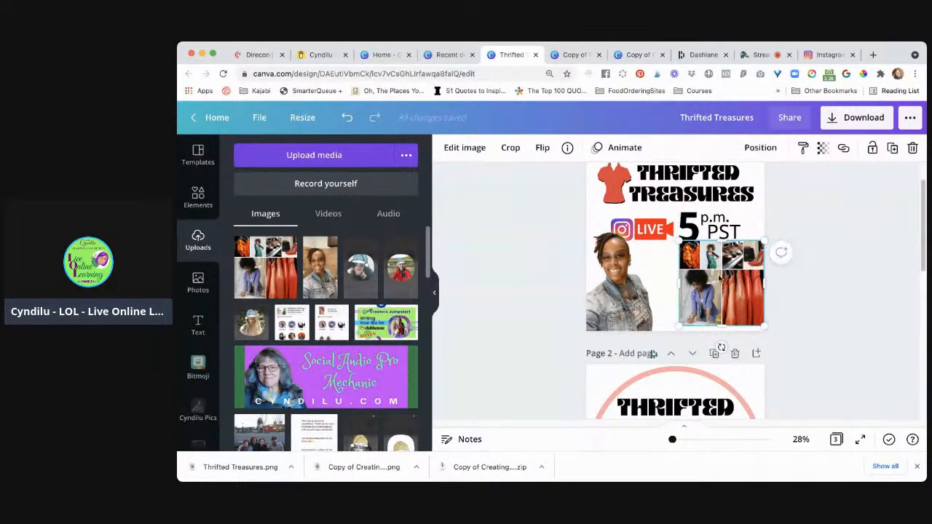
{"action": "mouse_move", "coordinate": [705, 281]}
{"action": "left_mouse_down"}
{"action": "mouse_move", "coordinate": [681, 280]}
{"action": "mouse_move", "coordinate": [709, 279]}
{"action": "left_mouse_up"}
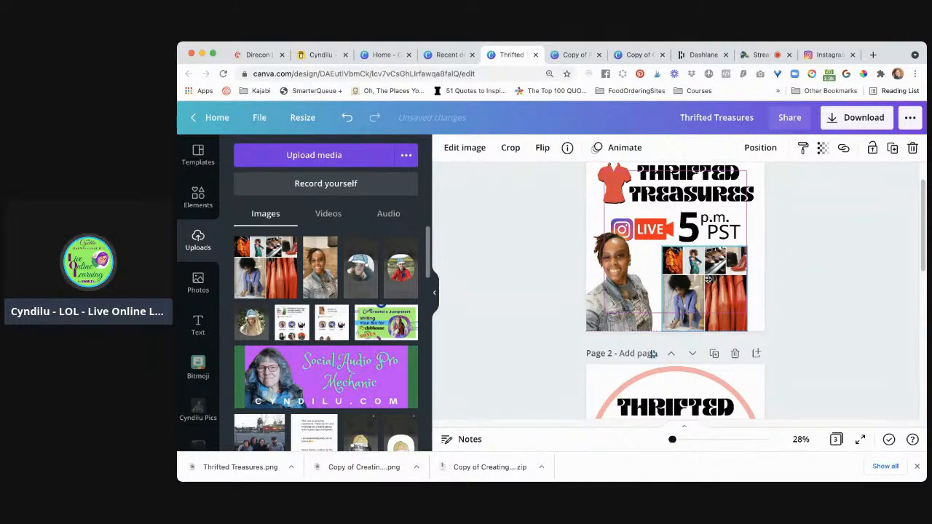
{"action": "left_click", "coordinate": [828, 344]}
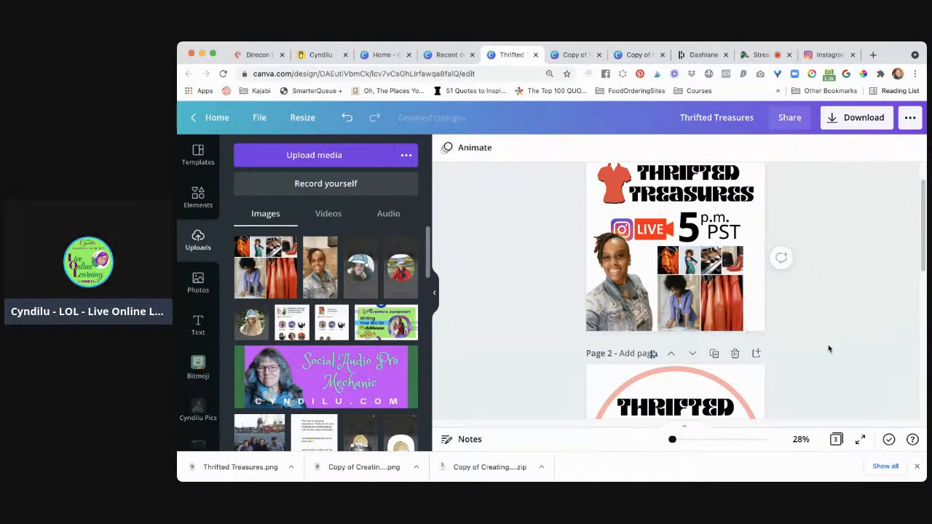
Resize the page 1 collage to about 576 × 488 px and shift it toward the page's right edge
{"action": "left_click", "coordinate": [742, 301]}
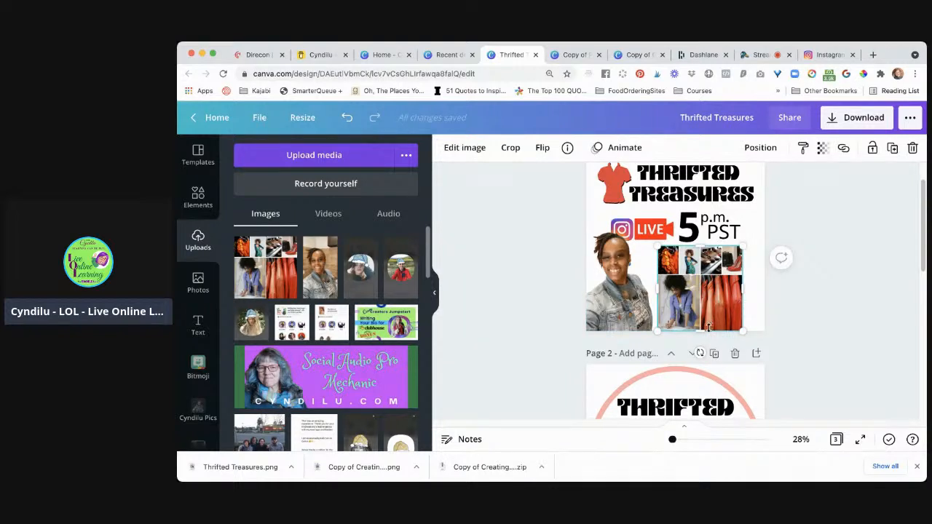
{"action": "left_click_drag", "start_coordinate": [701, 325], "coordinate": [714, 292]}
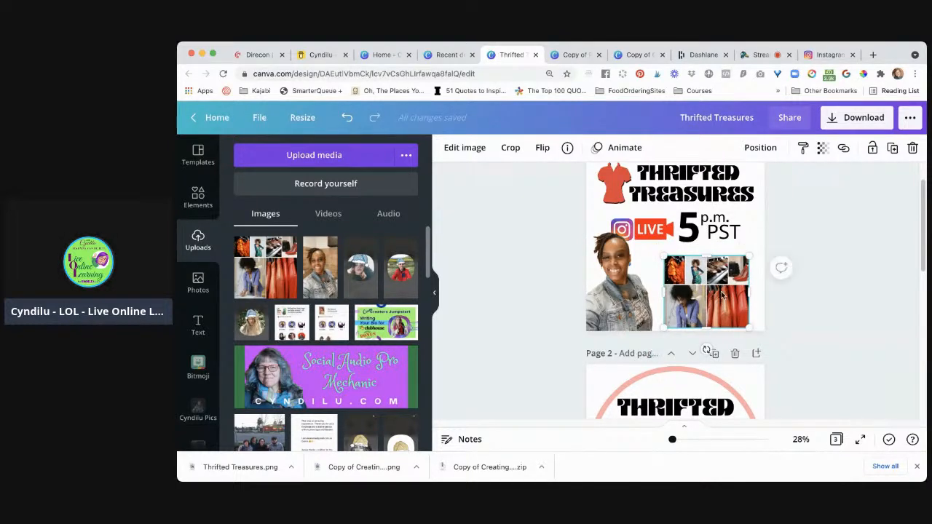
{"action": "left_click_drag", "start_coordinate": [663, 255], "coordinate": [651, 249]}
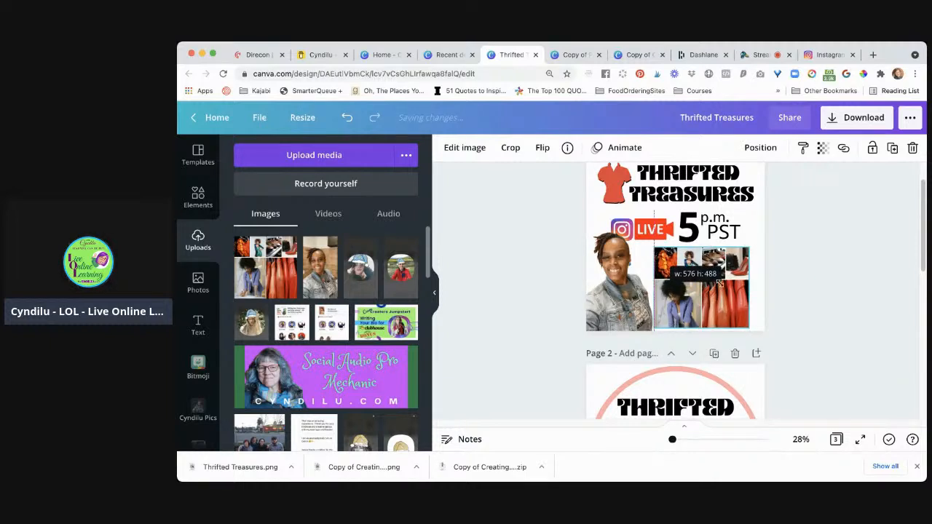
{"action": "left_click_drag", "start_coordinate": [721, 291], "coordinate": [732, 295]}
{"action": "left_click", "coordinate": [836, 351]}
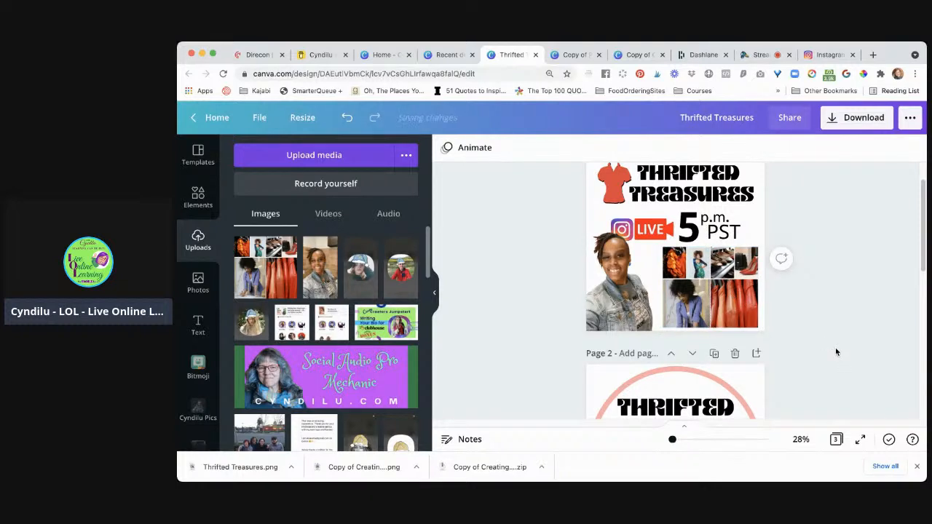
Enlarge the woman's cutout photo on page 1 slightly, keeping it anchored in the lower-left corner of the page
{"action": "left_click", "coordinate": [632, 295]}
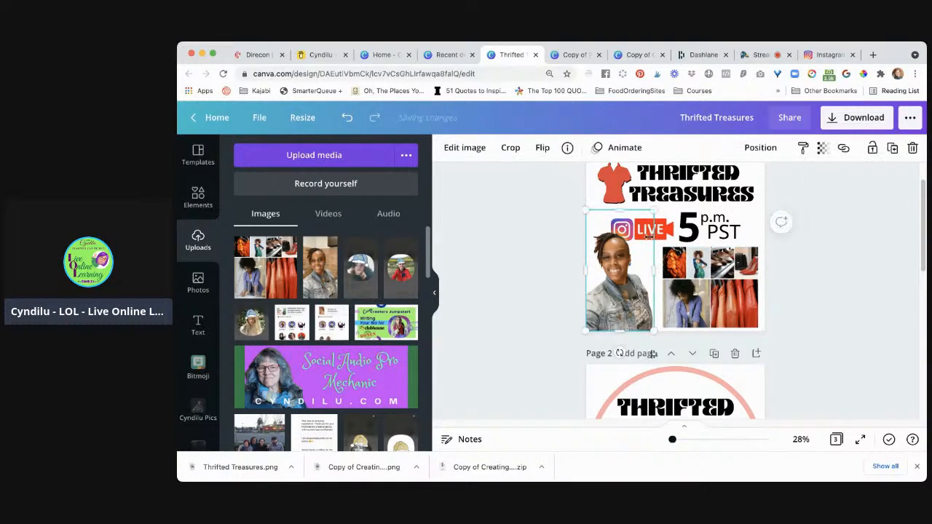
{"action": "left_click_drag", "start_coordinate": [656, 212], "coordinate": [663, 204]}
{"action": "left_click", "coordinate": [822, 270]}
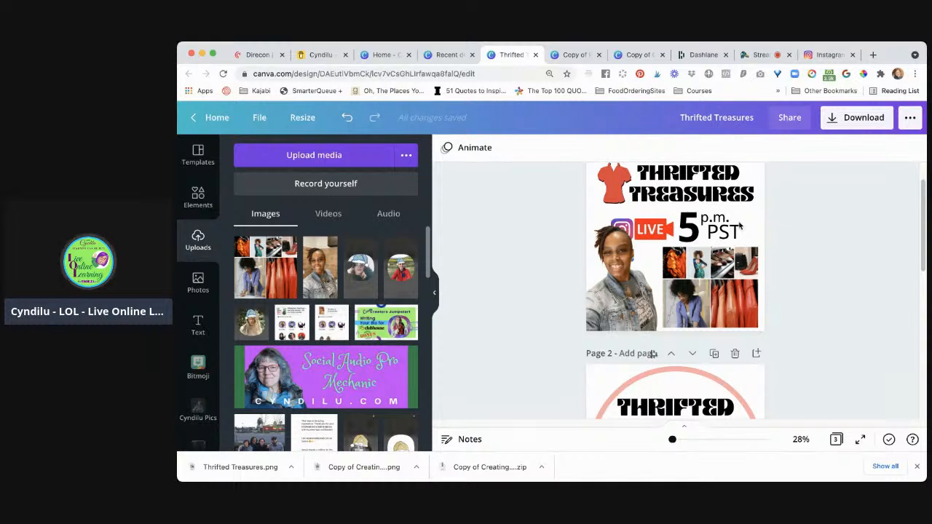
Select the Instagram logo, LIVE graphic and 5 p.m. PST text without the woman's photo and group them
{"action": "left_click", "coordinate": [626, 228]}
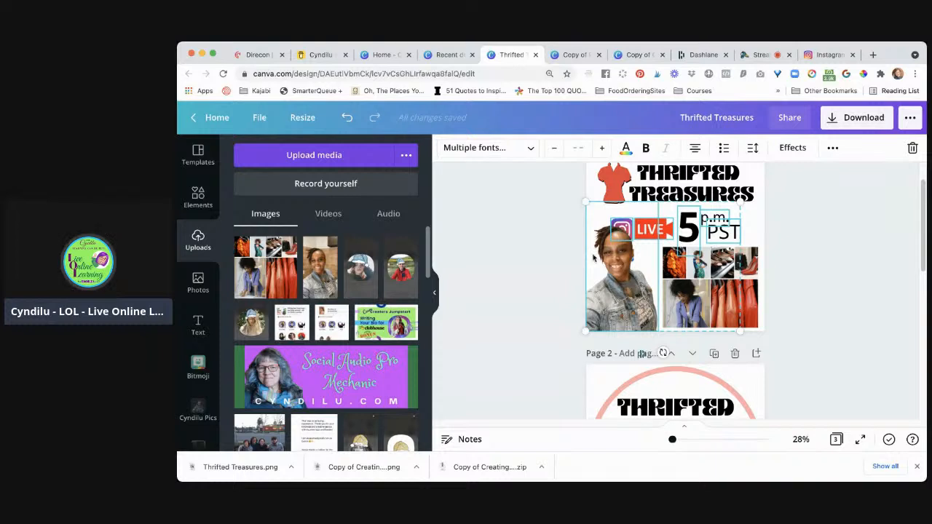
{"action": "left_click", "coordinate": [620, 307]}
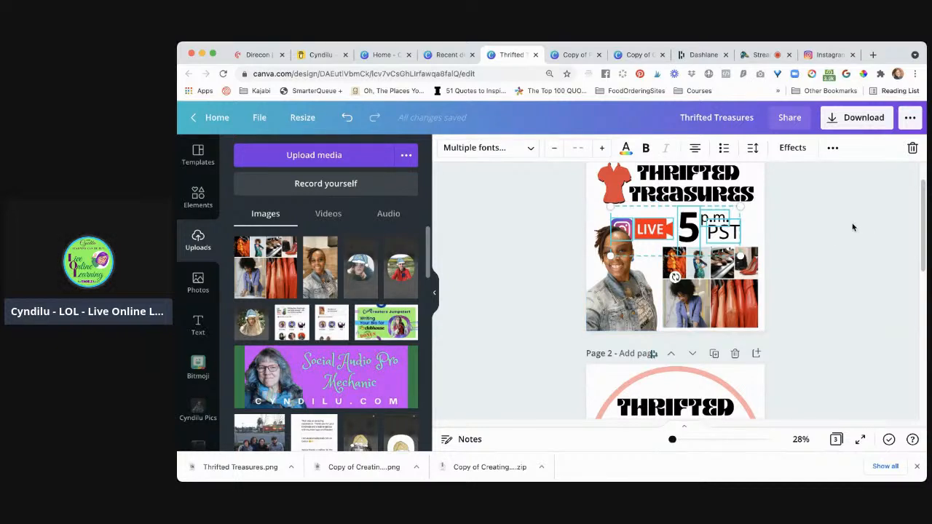
{"action": "left_click", "coordinate": [833, 148]}
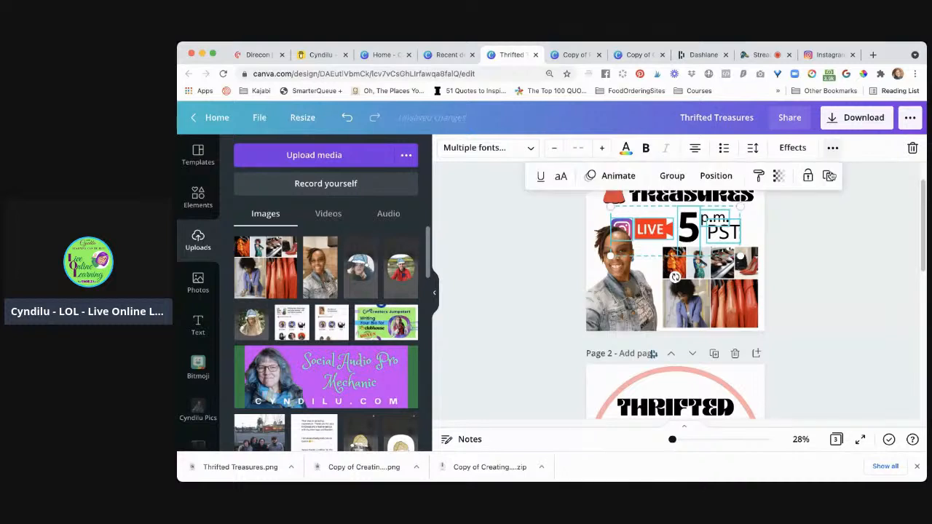
{"action": "left_click", "coordinate": [676, 176]}
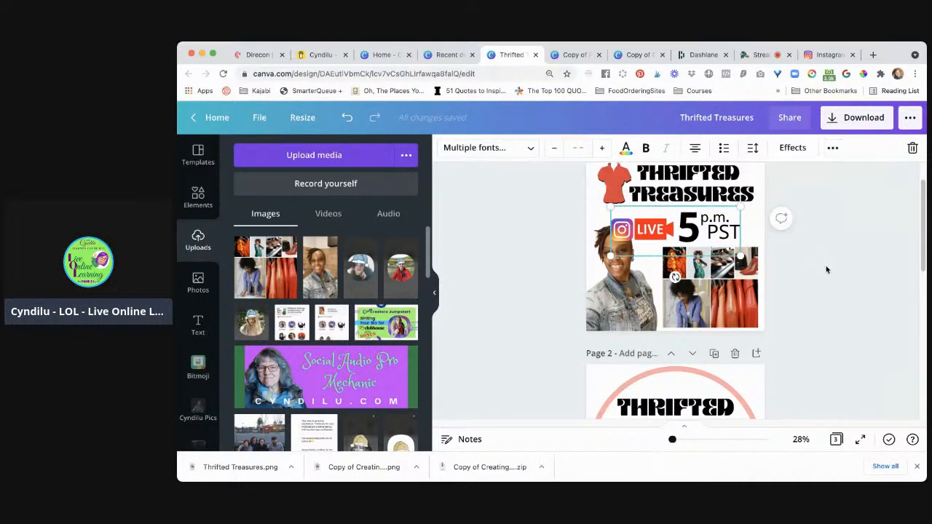
Move the grouped Instagram LIVE 5 p.m. PST elements right and slightly up, aligning them with the collage's right edge
{"action": "left_click", "coordinate": [689, 236]}
{"action": "left_click_drag", "start_coordinate": [688, 236], "coordinate": [702, 233]}
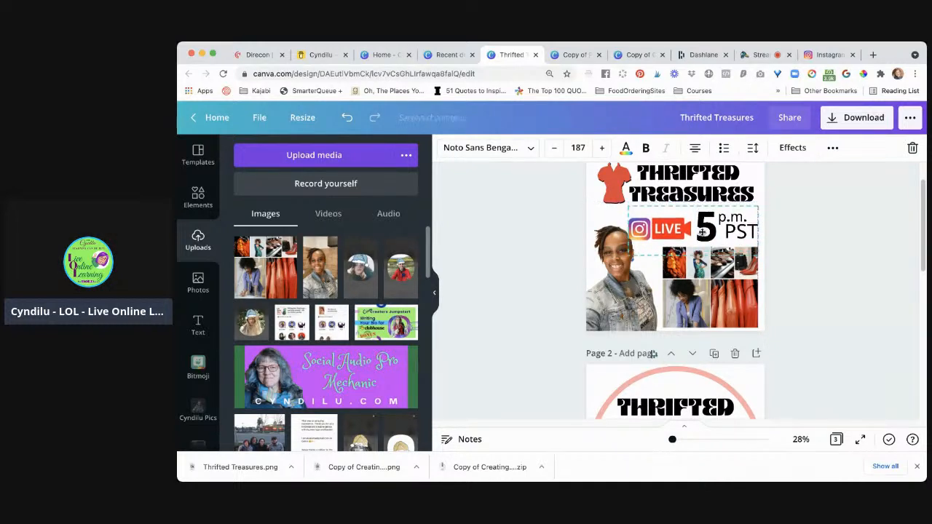
{"action": "left_click_drag", "start_coordinate": [701, 232], "coordinate": [703, 234]}
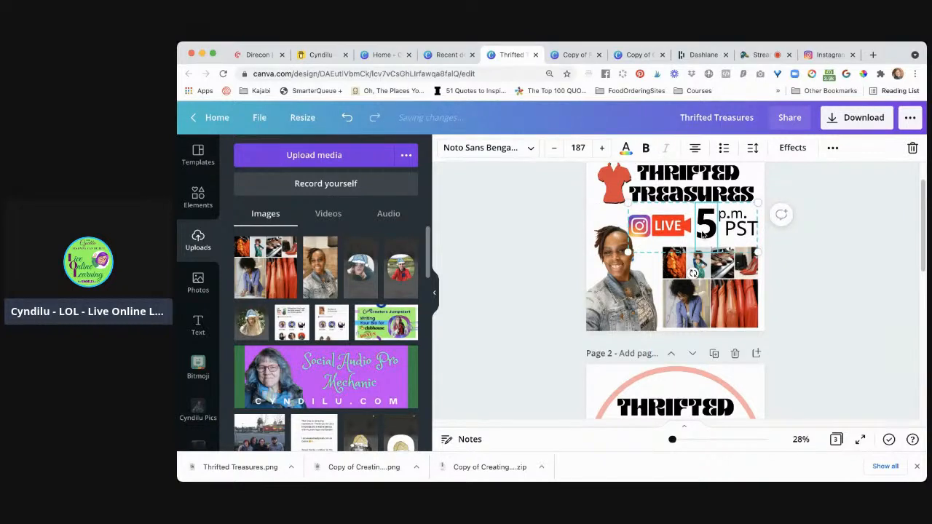
{"action": "left_click", "coordinate": [850, 291]}
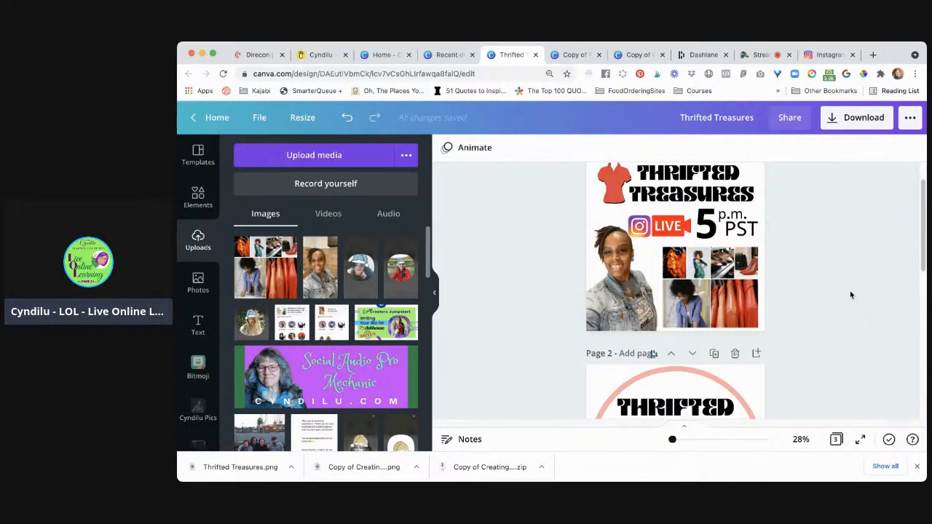
Bring the woman's photo on page 1 forward, in front of the Instagram LIVE group
{"action": "left_click", "coordinate": [615, 295]}
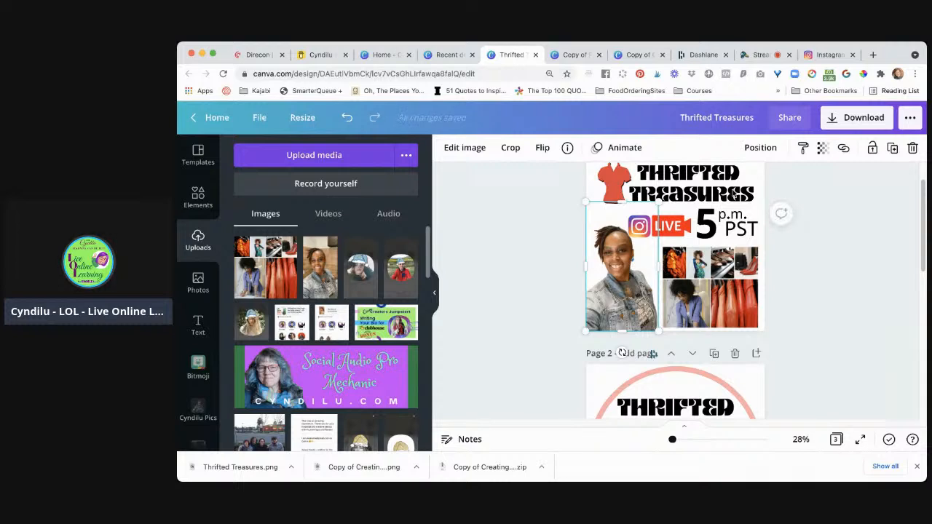
{"action": "left_click", "coordinate": [770, 154]}
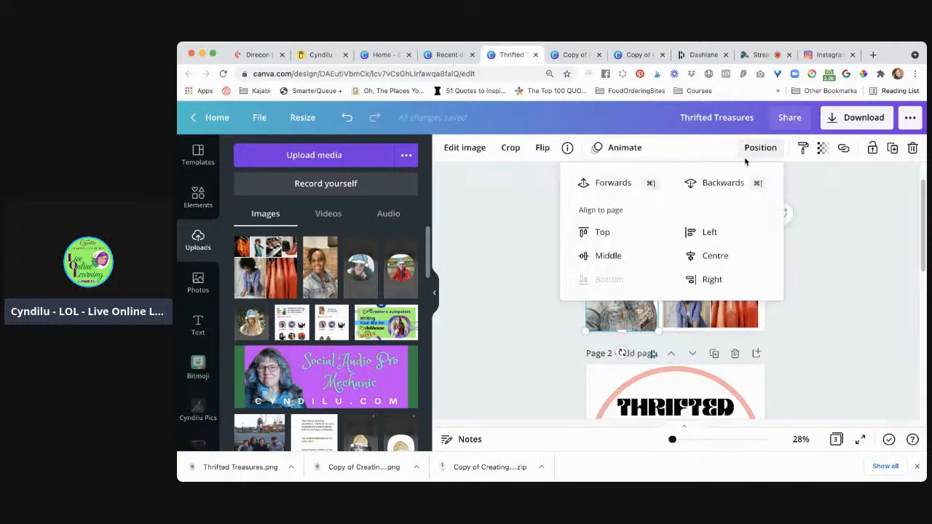
{"action": "left_click", "coordinate": [614, 184]}
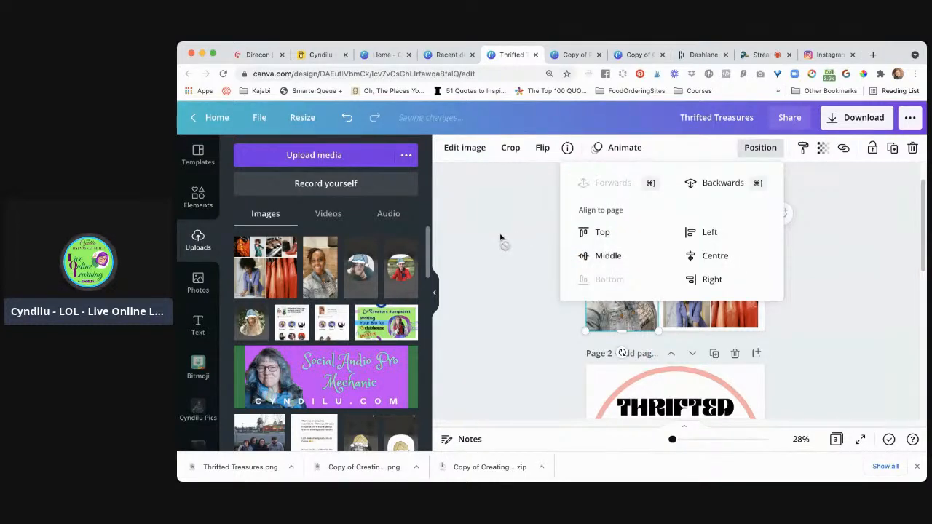
{"action": "left_click", "coordinate": [576, 318]}
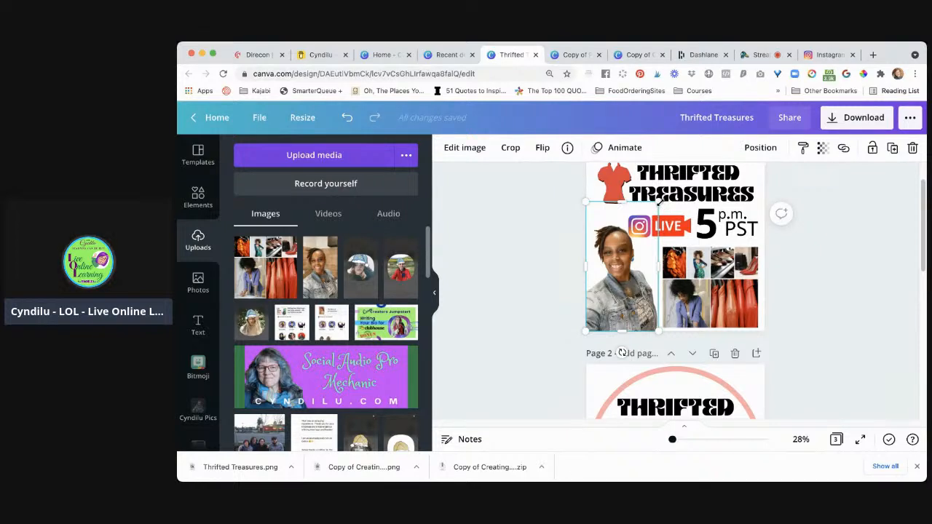
Enlarge the woman's photo on page 1 slightly and resize the collage to about 617 × 523, reaching the page's right edge
{"action": "left_click_drag", "start_coordinate": [658, 203], "coordinate": [664, 191]}
{"action": "left_click", "coordinate": [741, 293]}
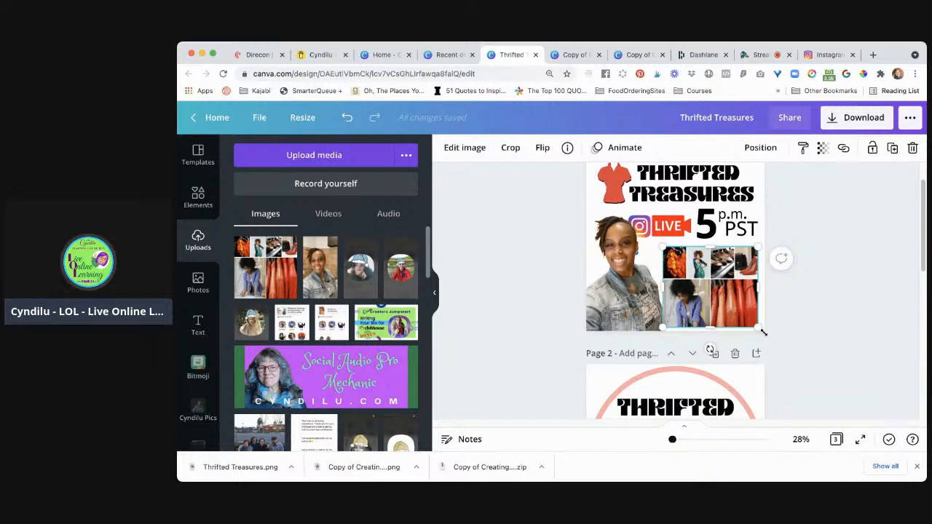
{"action": "left_click_drag", "start_coordinate": [763, 332], "coordinate": [763, 332]}
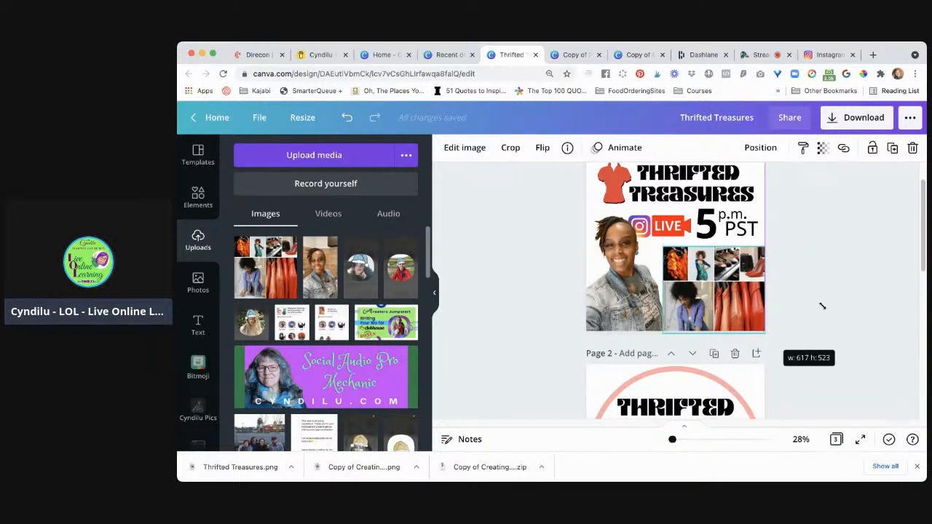
{"action": "left_click_drag", "start_coordinate": [821, 305], "coordinate": [821, 305]}
{"action": "left_click", "coordinate": [839, 287]}
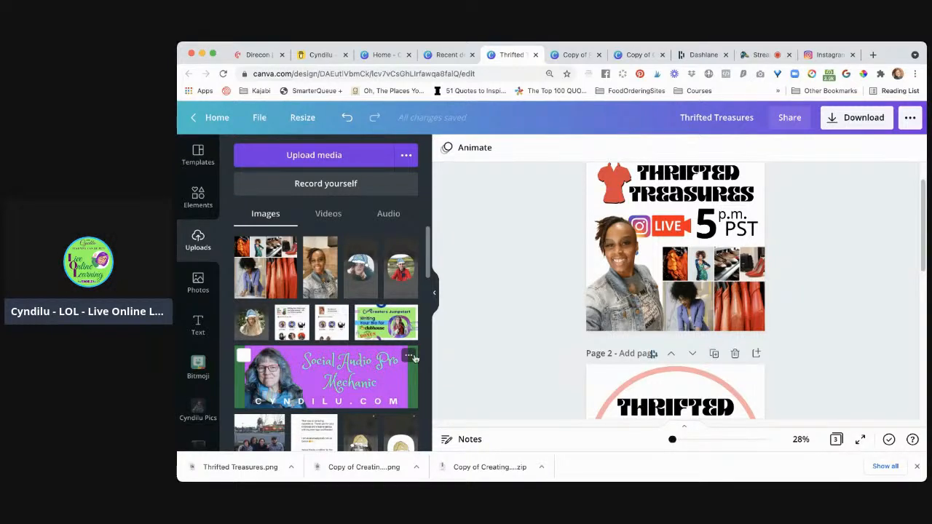
Duplicate page 1 to get a second copy of the finished Instagram LIVE layout
{"action": "scroll", "coordinate": [845, 297], "scroll_direction": "up", "scroll_amount": 1}
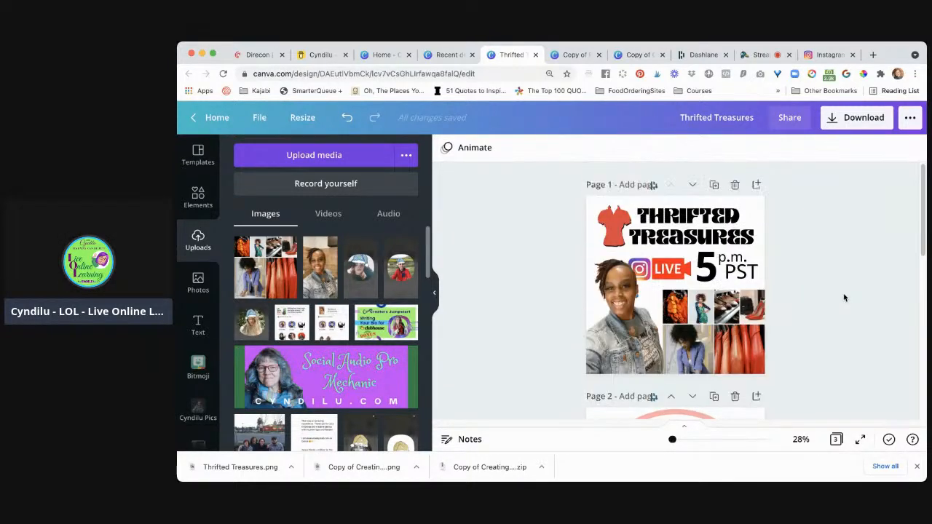
{"action": "left_click", "coordinate": [713, 186]}
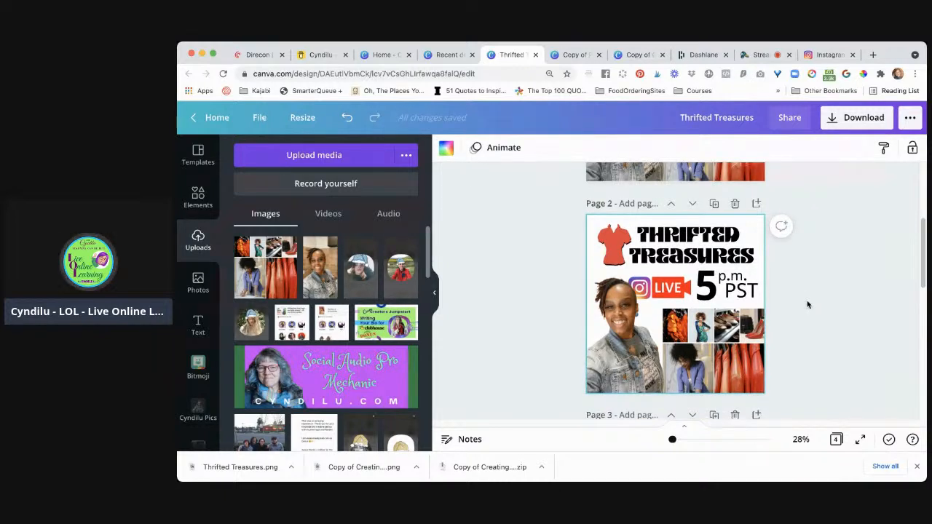
{"action": "scroll", "coordinate": [806, 304], "scroll_direction": "down", "scroll_amount": 2}
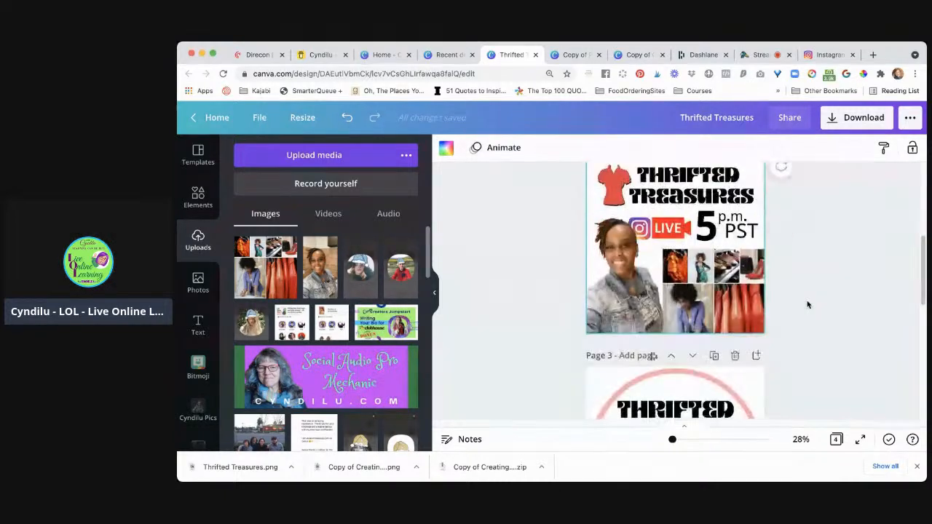
Clear the Grids search in the elements library and show the full set of frames
{"action": "left_click", "coordinate": [728, 288]}
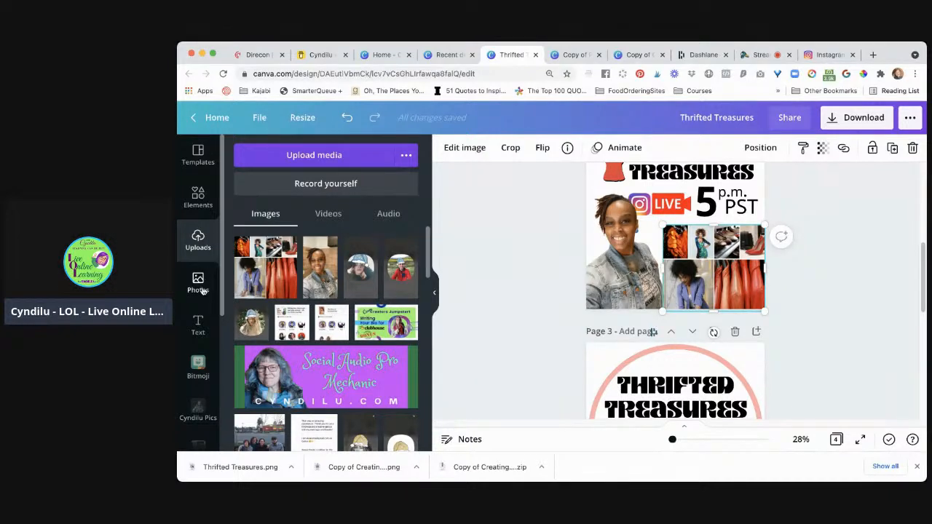
{"action": "left_click", "coordinate": [205, 206]}
{"action": "scroll", "coordinate": [324, 262], "scroll_direction": "down", "scroll_amount": 2}
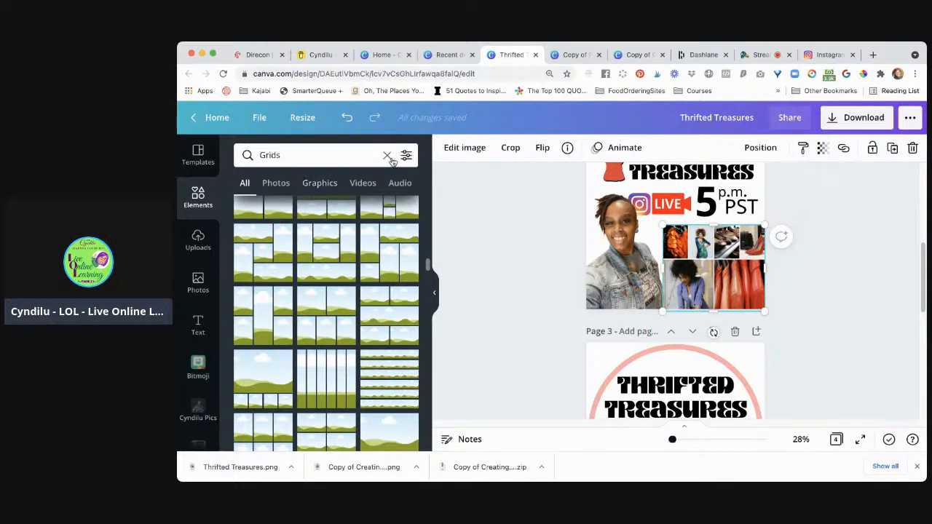
{"action": "left_click", "coordinate": [388, 155]}
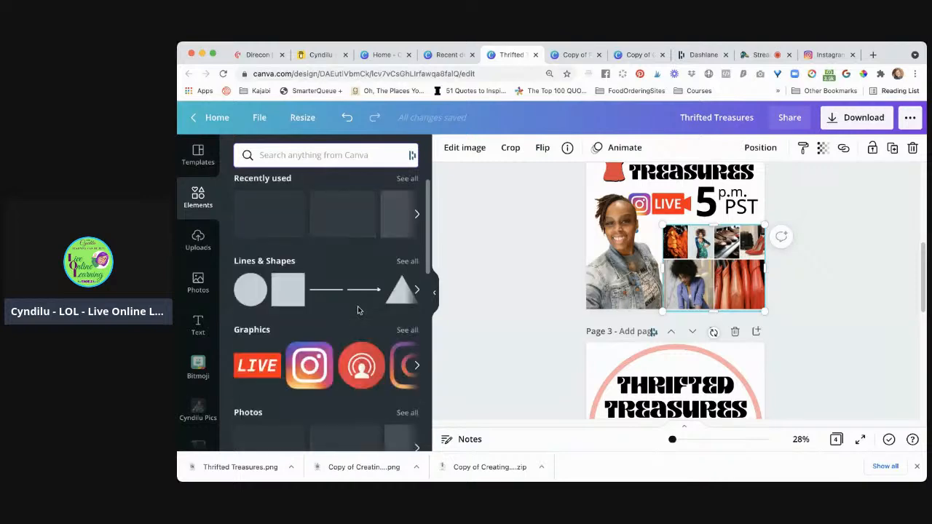
{"action": "scroll", "coordinate": [357, 310], "scroll_direction": "down", "scroll_amount": 10}
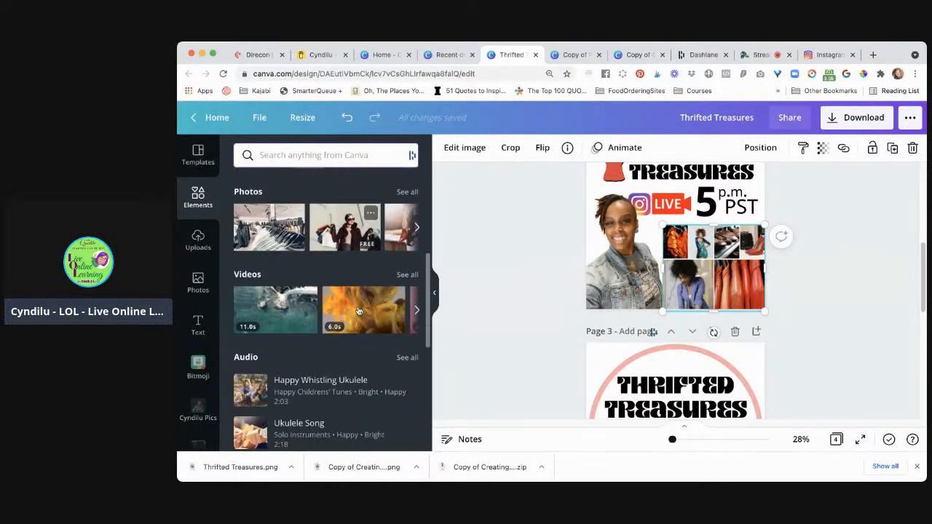
{"action": "scroll", "coordinate": [357, 310], "scroll_direction": "down", "scroll_amount": 3}
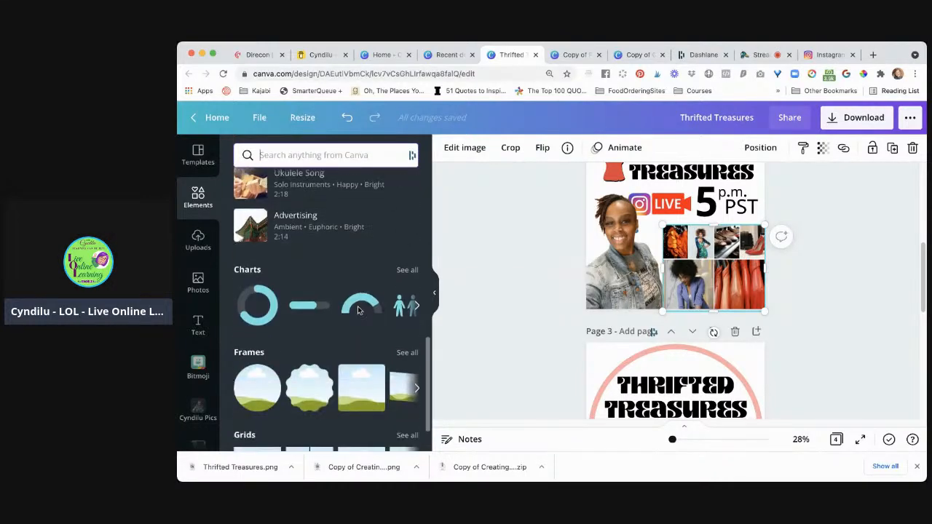
{"action": "left_click", "coordinate": [410, 341]}
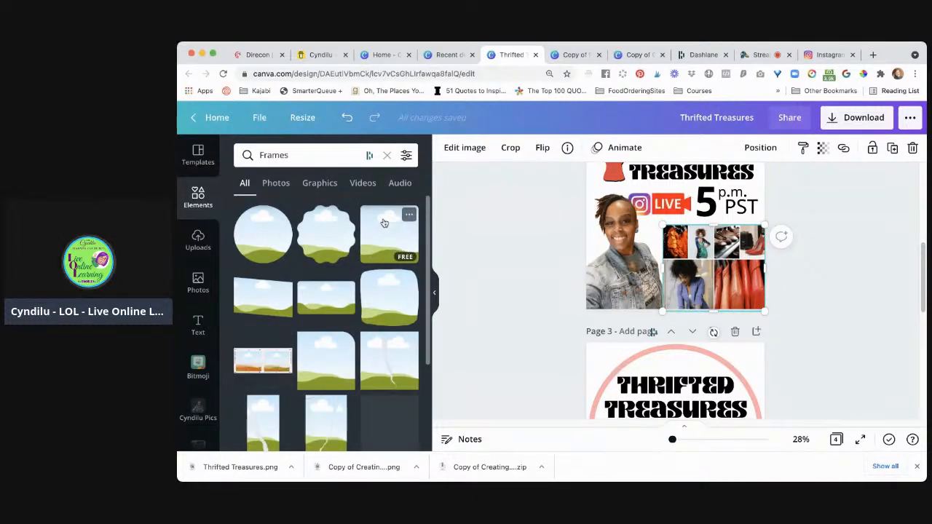
Place the clothing collage in a wide rectangular frame on page 2 and move it beside the woman's photo
{"action": "scroll", "coordinate": [387, 313], "scroll_direction": "down", "scroll_amount": 2}
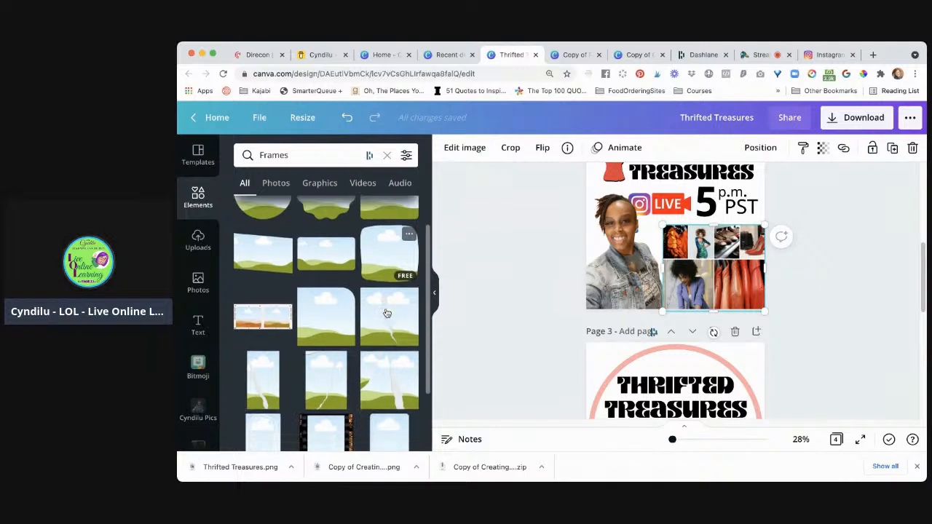
{"action": "left_click", "coordinate": [324, 260]}
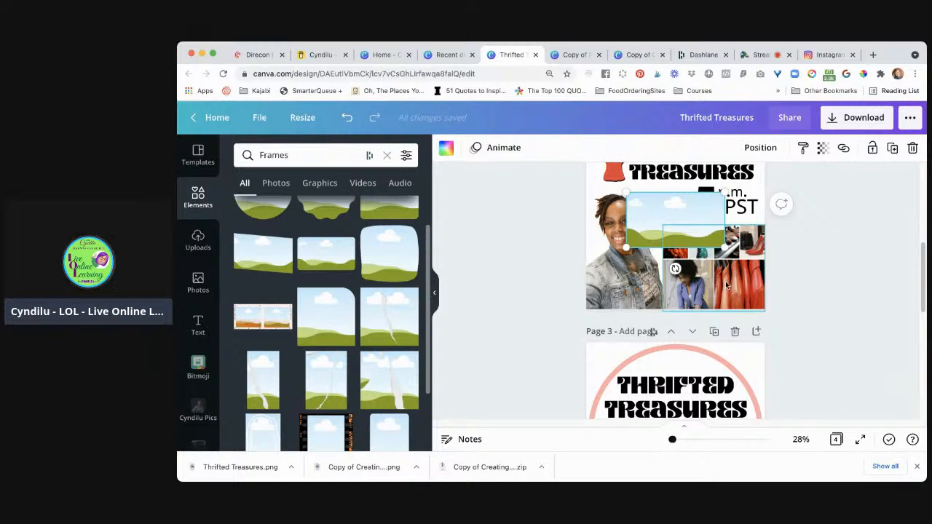
{"action": "left_click", "coordinate": [726, 286]}
{"action": "left_click_drag", "start_coordinate": [716, 271], "coordinate": [685, 235]}
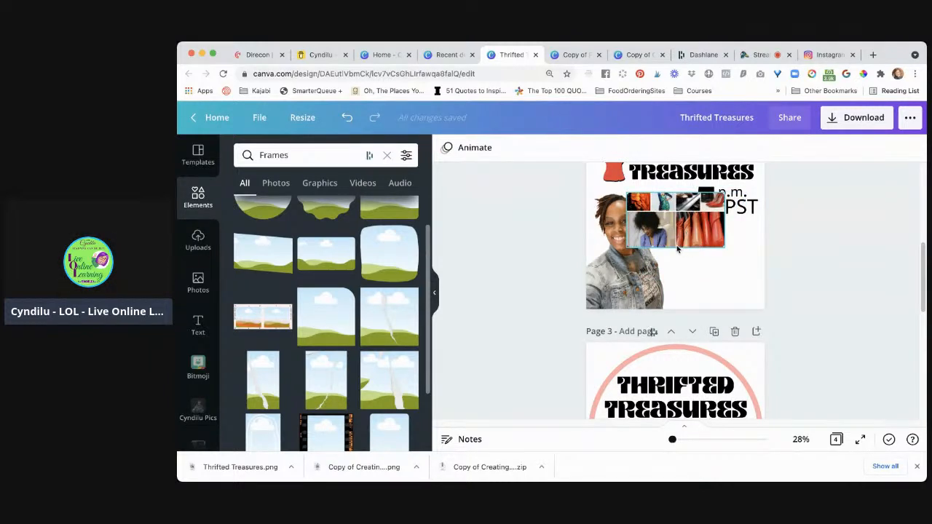
{"action": "left_click_drag", "start_coordinate": [675, 248], "coordinate": [715, 285]}
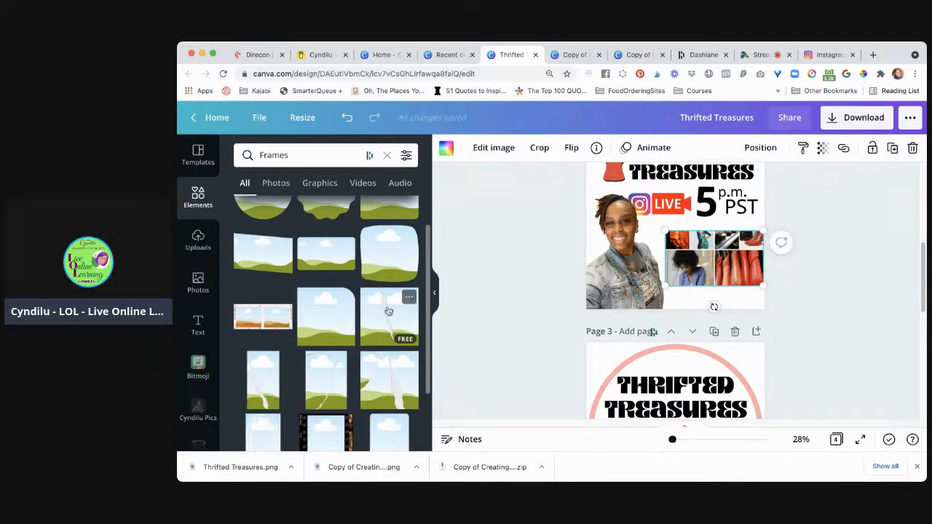
Undo the rectangular frame's move and its collage fill, and remove the empty frame from page 2
{"action": "scroll", "coordinate": [347, 325], "scroll_direction": "down", "scroll_amount": 2}
{"action": "scroll", "coordinate": [347, 325], "scroll_direction": "down", "scroll_amount": 3}
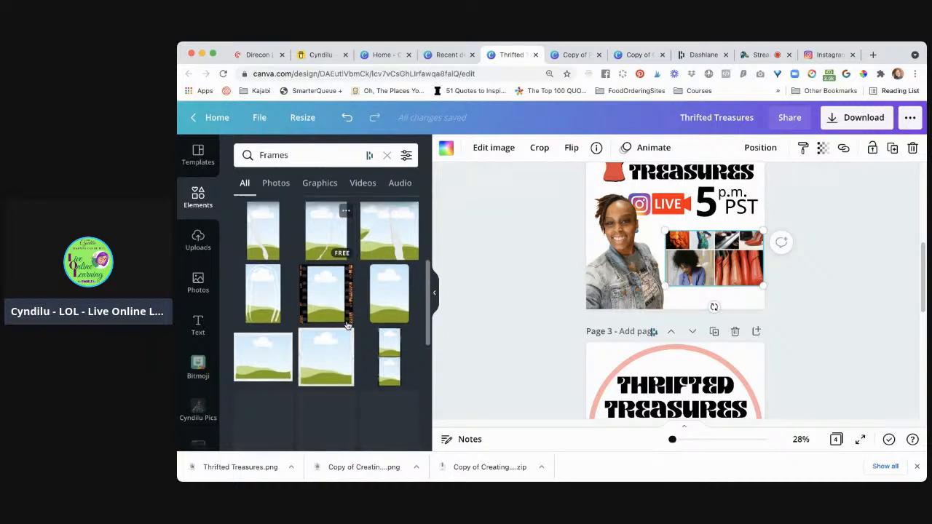
{"action": "key", "text": "super+z"}
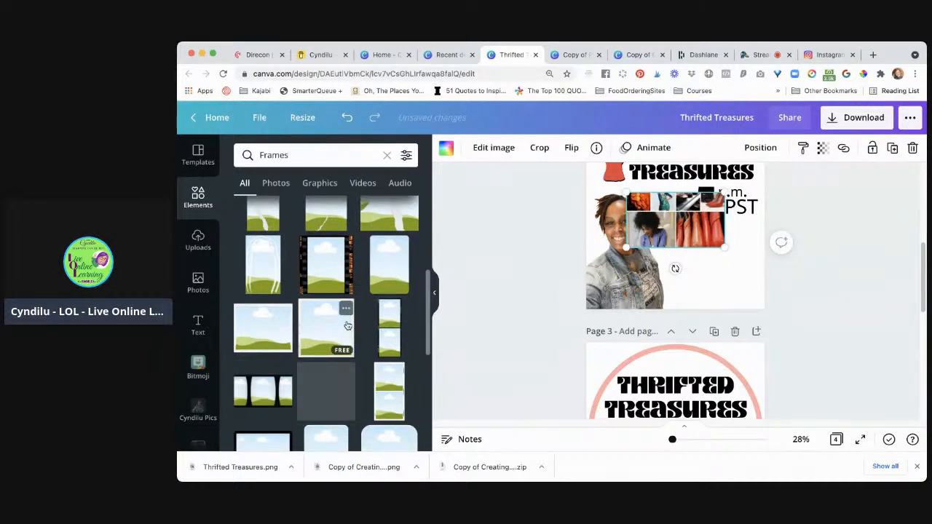
{"action": "left_click", "coordinate": [348, 325]}
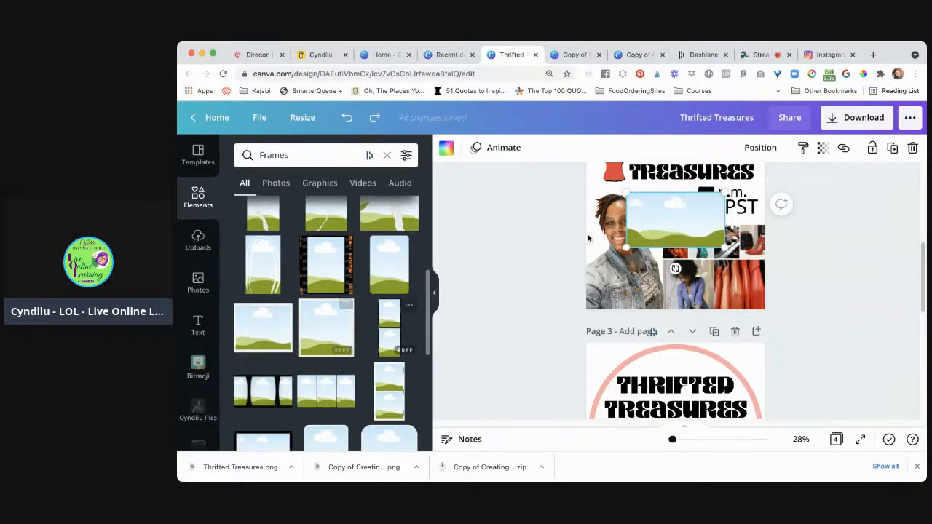
{"action": "key", "text": "Delete"}
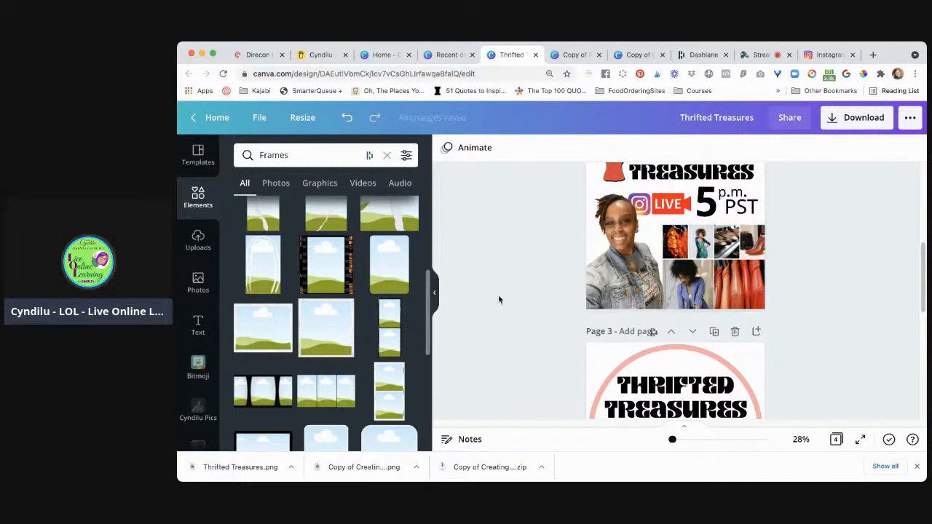
Add a portrait rounded-corner frame to page 2, rotated a quarter turn counterclockwise to landscape, and fill it with the clothing collage
{"action": "scroll", "coordinate": [371, 404], "scroll_direction": "down", "scroll_amount": 3}
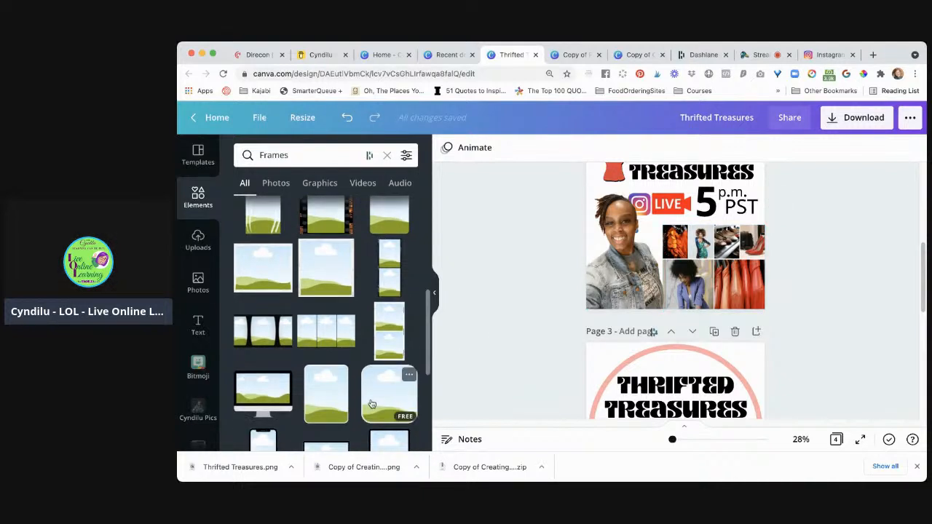
{"action": "scroll", "coordinate": [371, 405], "scroll_direction": "down", "scroll_amount": 4}
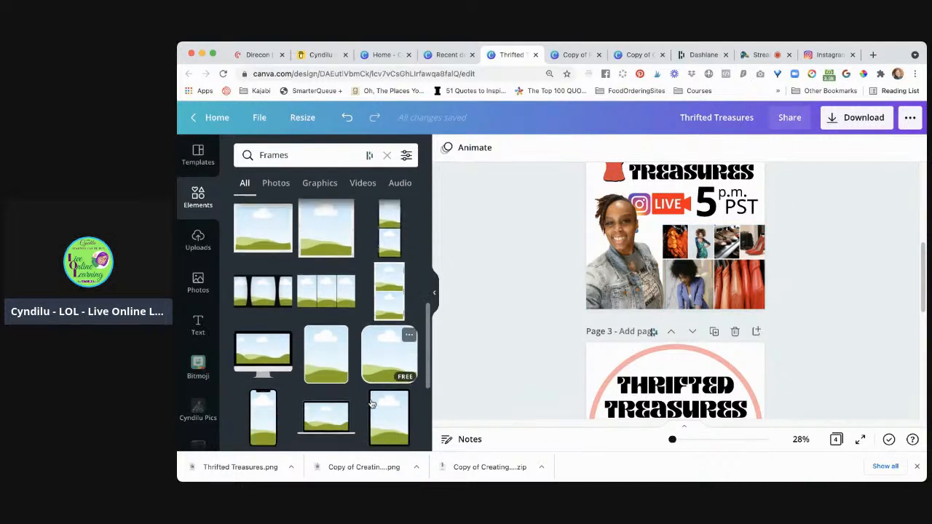
{"action": "scroll", "coordinate": [371, 394], "scroll_direction": "up", "scroll_amount": 1}
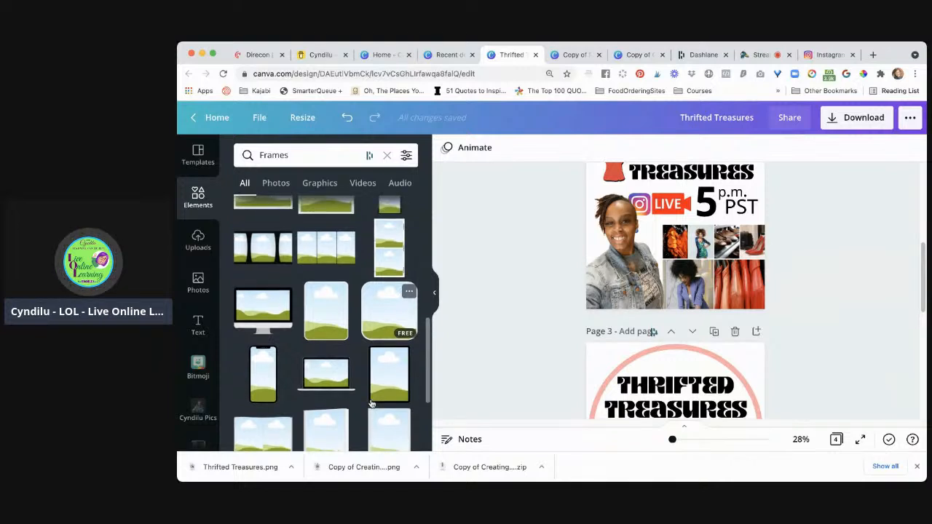
{"action": "left_click", "coordinate": [322, 314]}
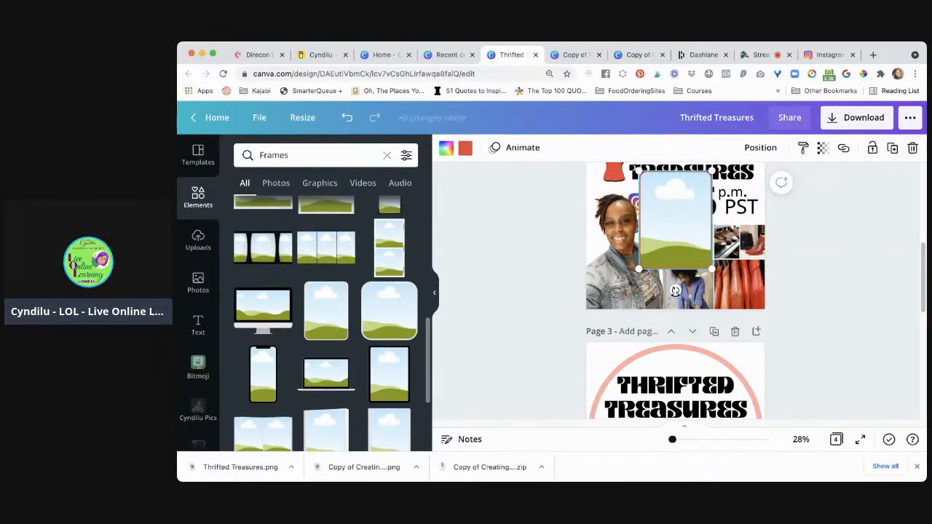
{"action": "left_click_drag", "start_coordinate": [676, 290], "coordinate": [765, 221]}
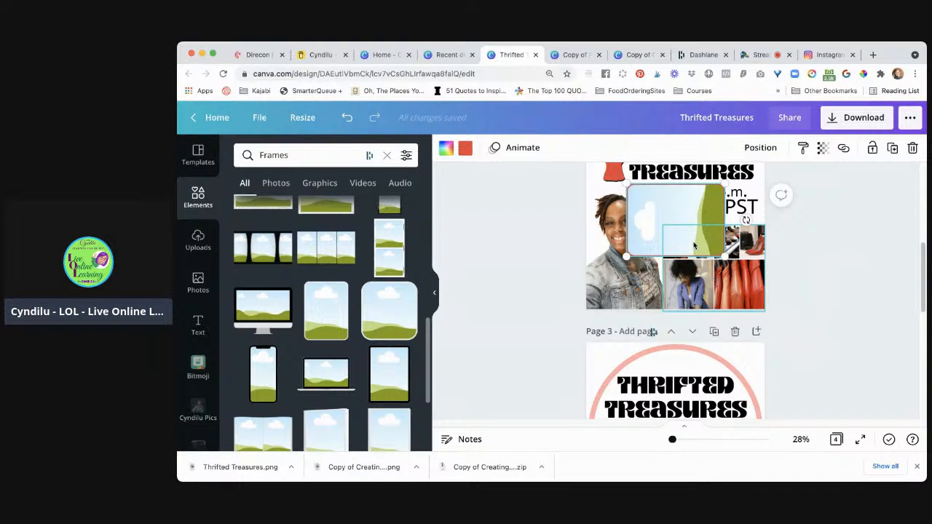
{"action": "left_click_drag", "start_coordinate": [694, 246], "coordinate": [693, 241]}
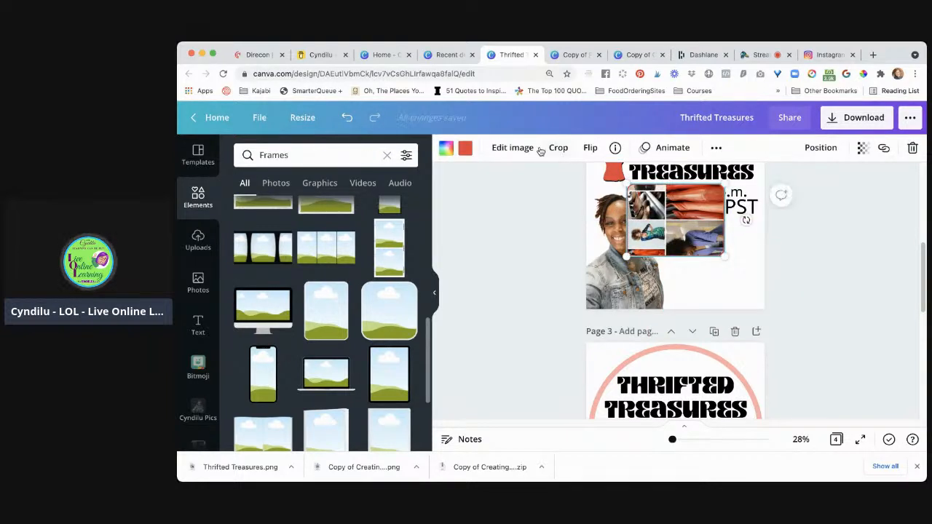
Try to straighten the sideways collage inside the rounded frame by flipping it horizontally and vertically
{"action": "left_click", "coordinate": [527, 148]}
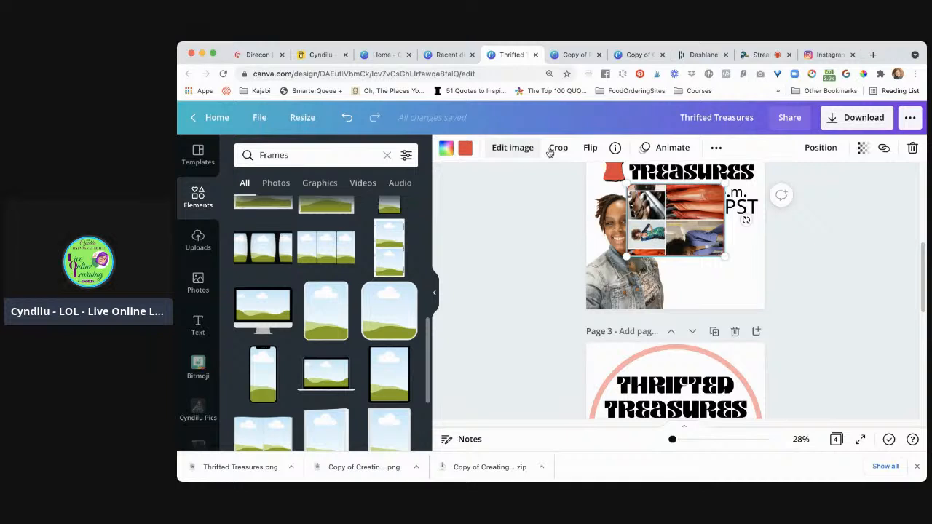
{"action": "left_click", "coordinate": [589, 149]}
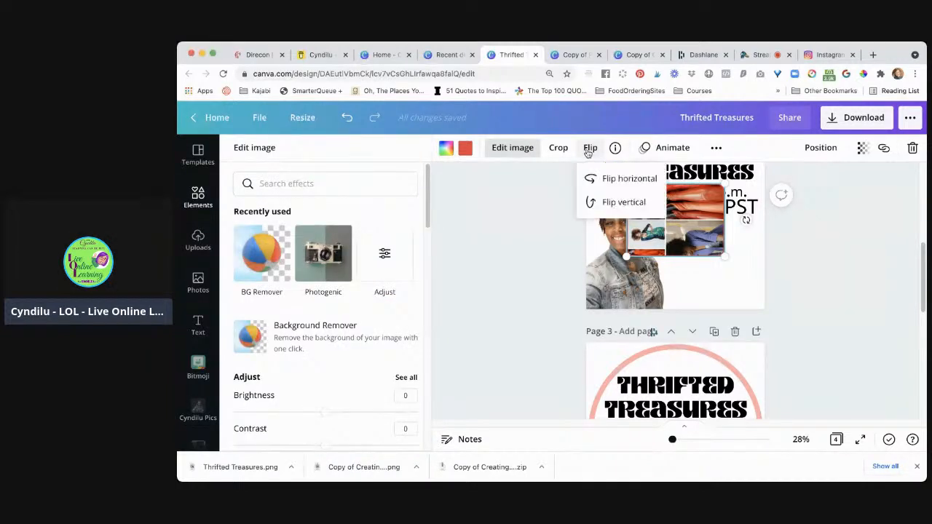
{"action": "left_click", "coordinate": [618, 183]}
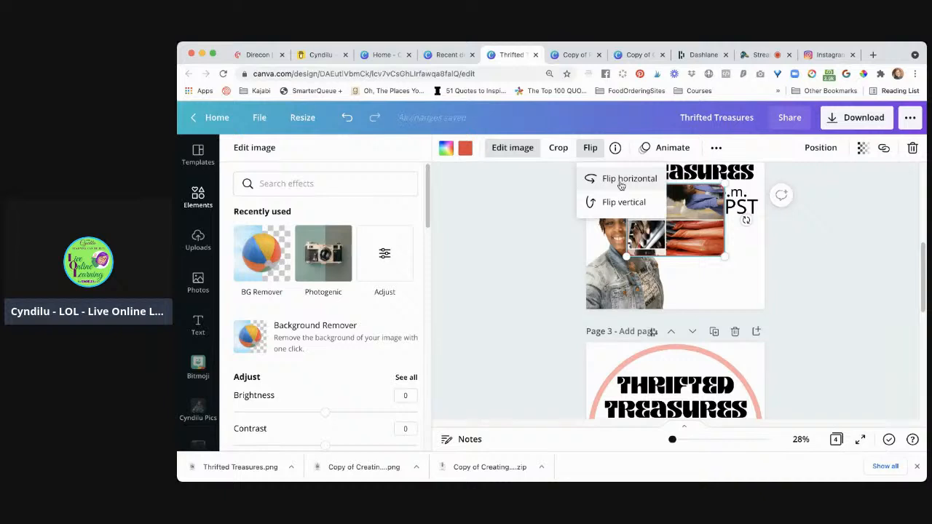
{"action": "left_click", "coordinate": [624, 204]}
{"action": "left_click", "coordinate": [624, 207]}
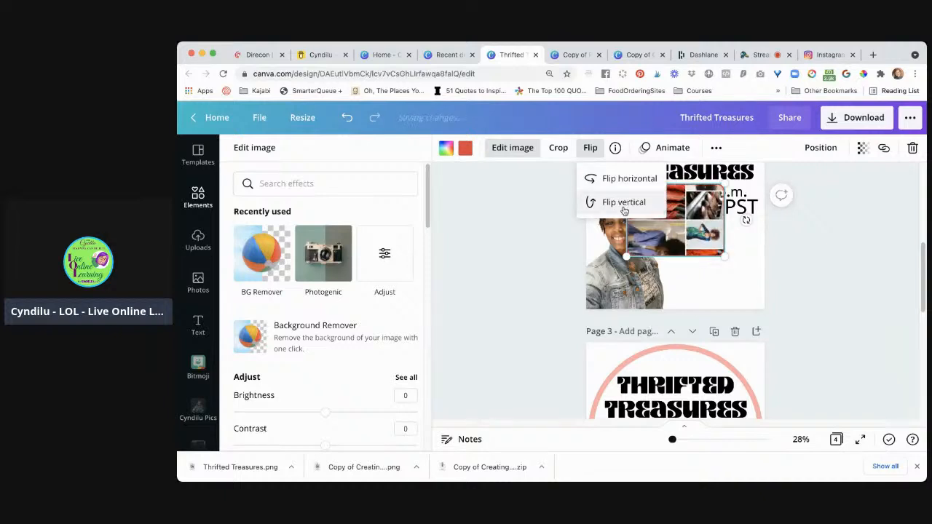
{"action": "left_click", "coordinate": [624, 209]}
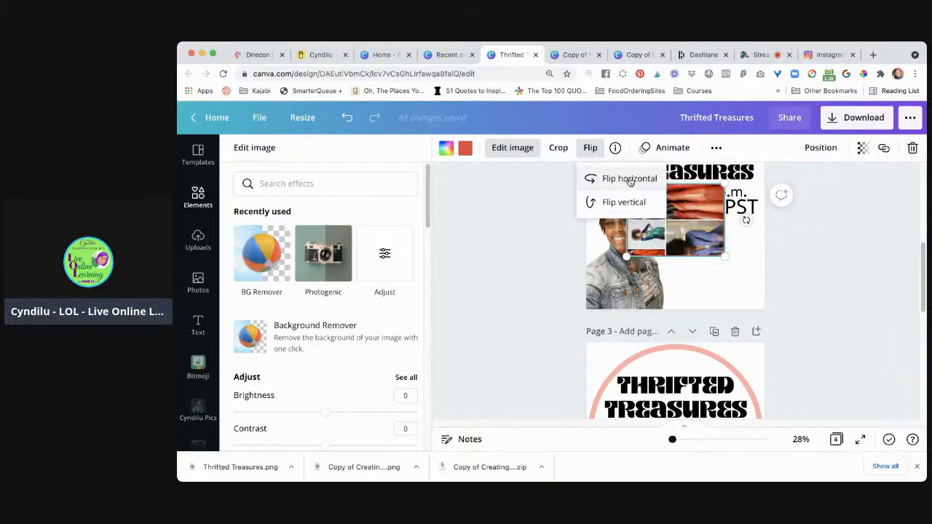
{"action": "left_click", "coordinate": [628, 181]}
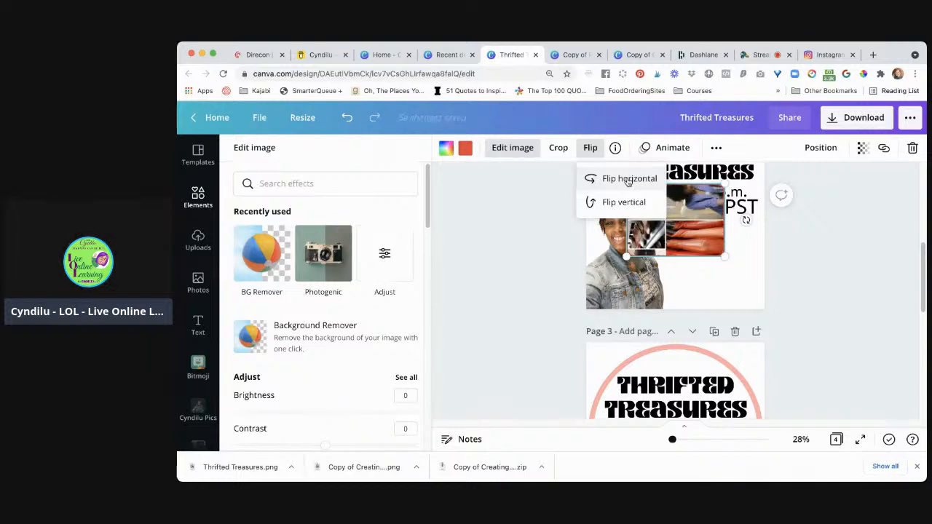
{"action": "left_click", "coordinate": [627, 181]}
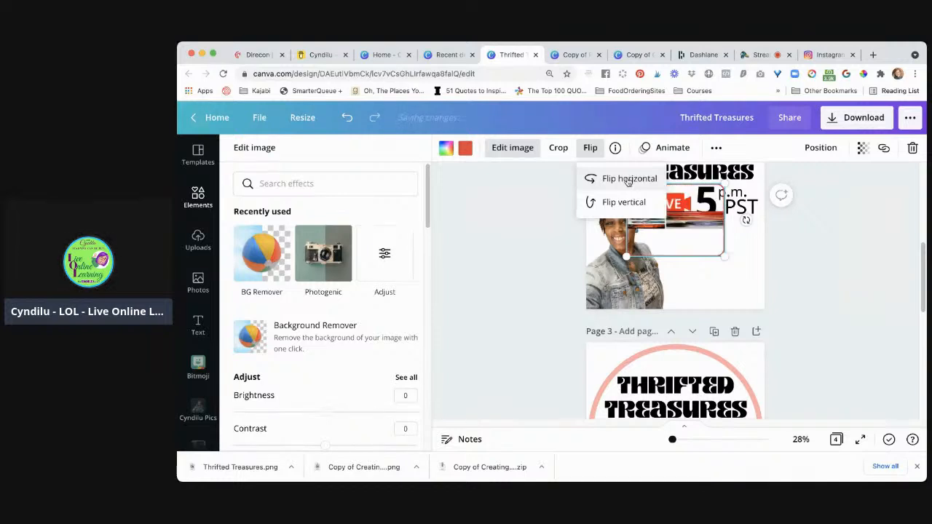
{"action": "left_click", "coordinate": [664, 246]}
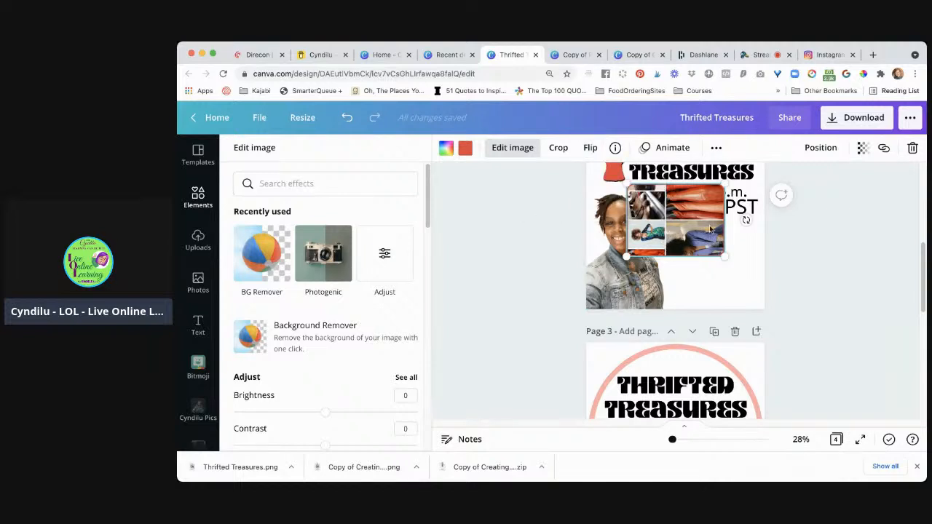
{"action": "left_click", "coordinate": [711, 229]}
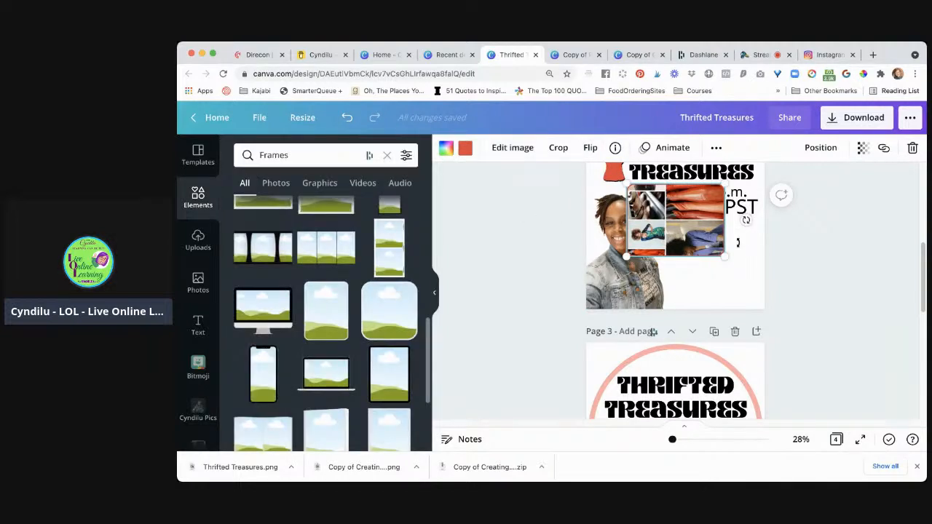
Turn the rounded collage frame upright beside the woman's photo on page 2 and shift the collage to the right inside it
{"action": "left_click_drag", "start_coordinate": [746, 222], "coordinate": [711, 287]}
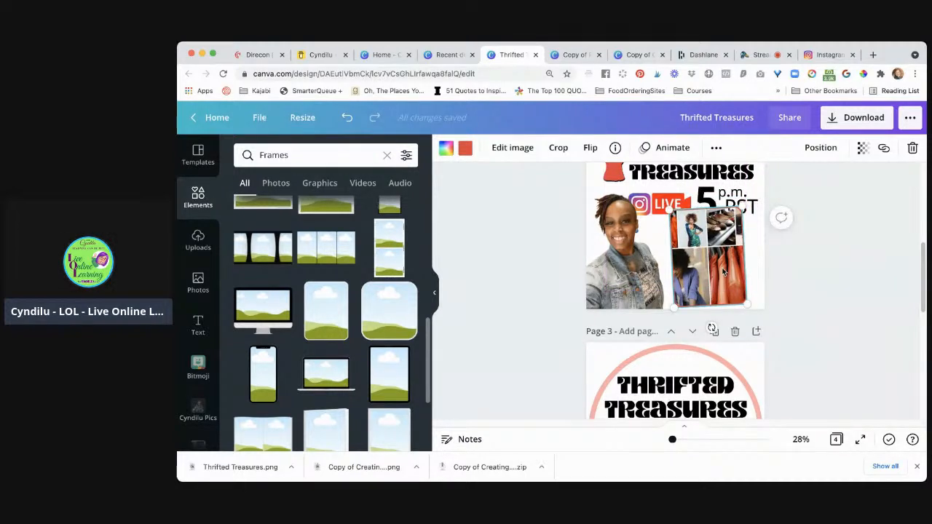
{"action": "double_click", "coordinate": [714, 262]}
{"action": "left_click_drag", "start_coordinate": [714, 262], "coordinate": [736, 260]}
{"action": "left_click", "coordinate": [818, 319]}
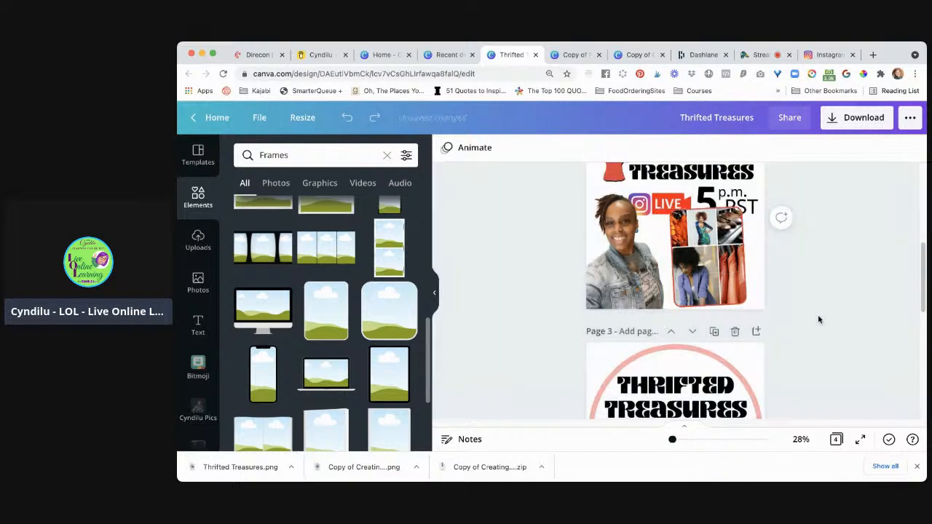
Scale down the collage inside the rounded frame and nudge it slightly left within the crop
{"action": "left_click", "coordinate": [746, 295]}
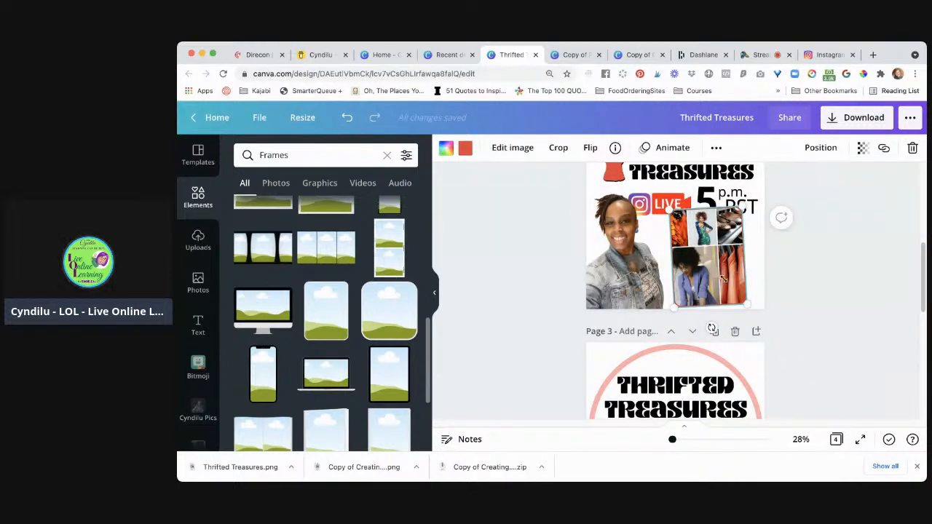
{"action": "double_click", "coordinate": [718, 273]}
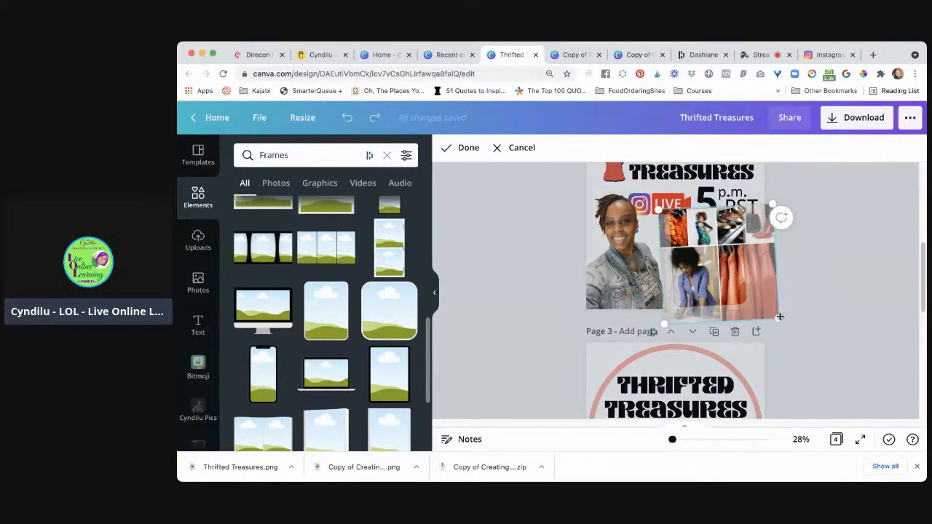
{"action": "left_click_drag", "start_coordinate": [777, 316], "coordinate": [762, 297]}
{"action": "left_click", "coordinate": [816, 296]}
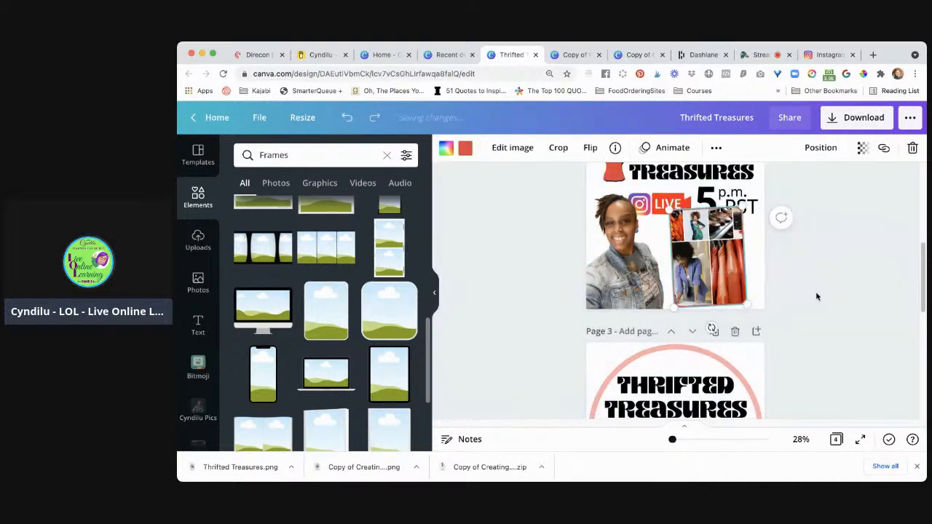
{"action": "double_click", "coordinate": [716, 265]}
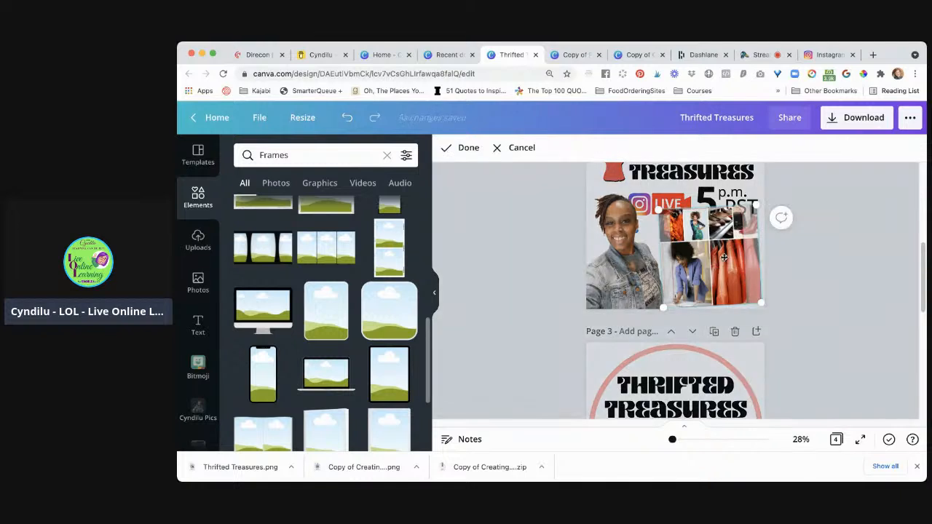
{"action": "left_click_drag", "start_coordinate": [717, 257], "coordinate": [714, 256]}
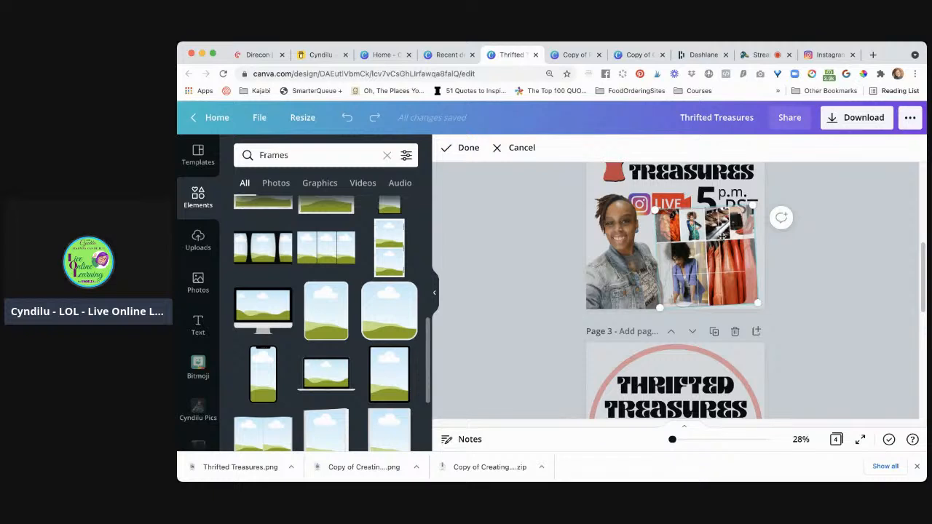
{"action": "left_click", "coordinate": [819, 307]}
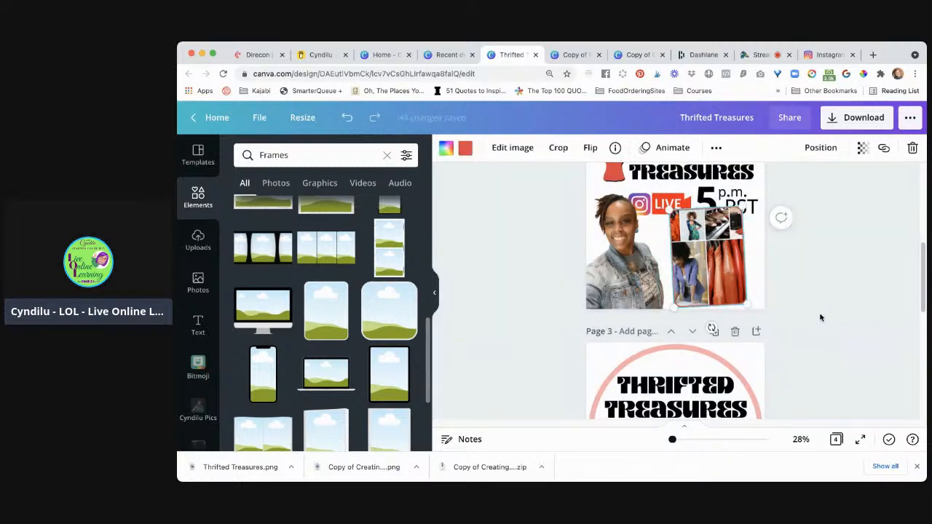
{"action": "left_click", "coordinate": [768, 289]}
Shrink the rounded collage frame slightly so it clears the PST text above it
{"action": "left_click", "coordinate": [720, 271]}
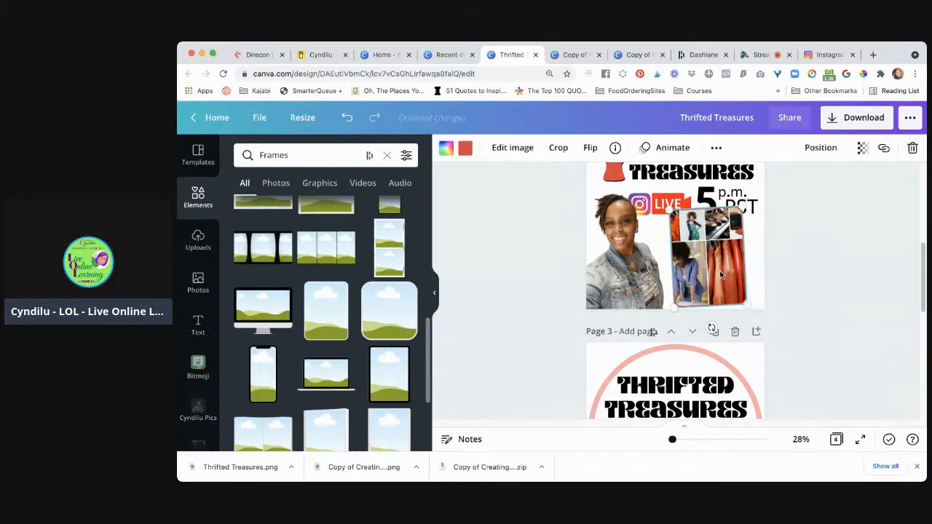
{"action": "left_click_drag", "start_coordinate": [721, 273], "coordinate": [722, 276]}
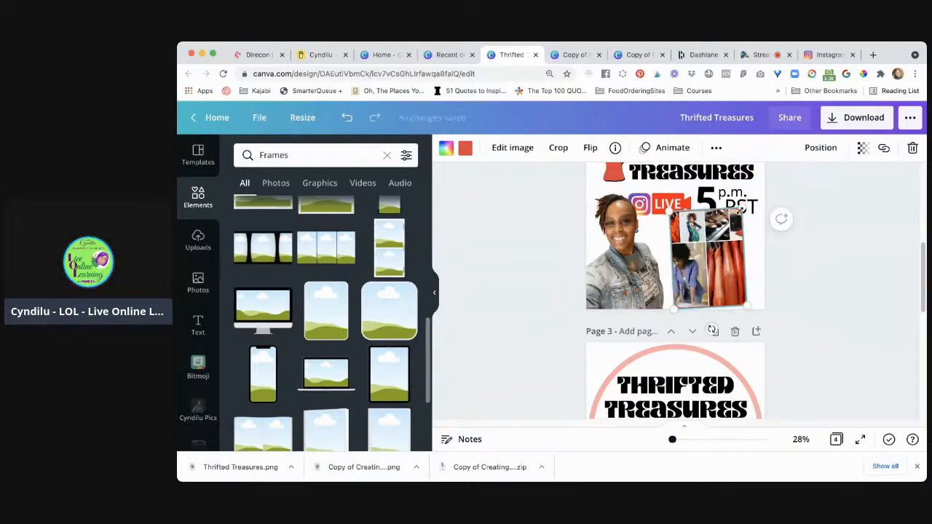
{"action": "left_click_drag", "start_coordinate": [740, 210], "coordinate": [738, 218]}
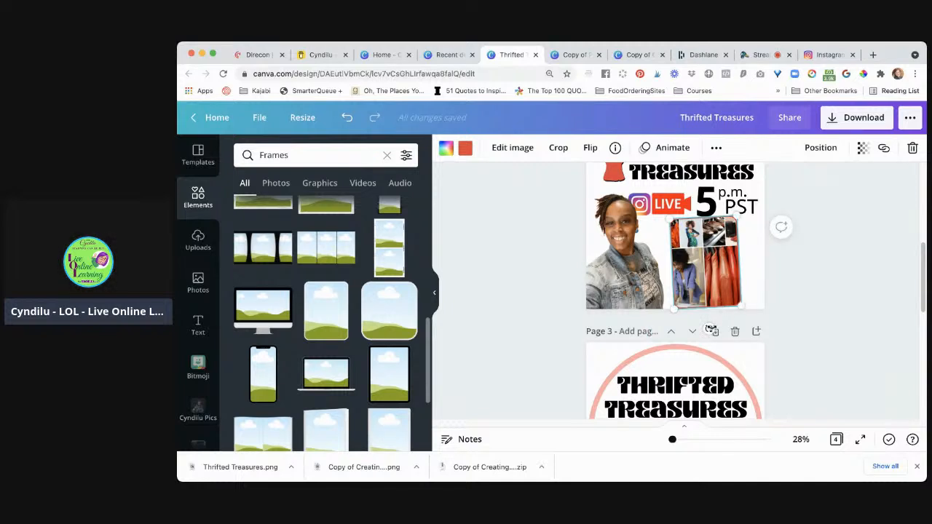
Tilt the collage frame clockwise to 17° and shift it slightly right, away from the woman's photo
{"action": "left_click_drag", "start_coordinate": [710, 330], "coordinate": [651, 332]}
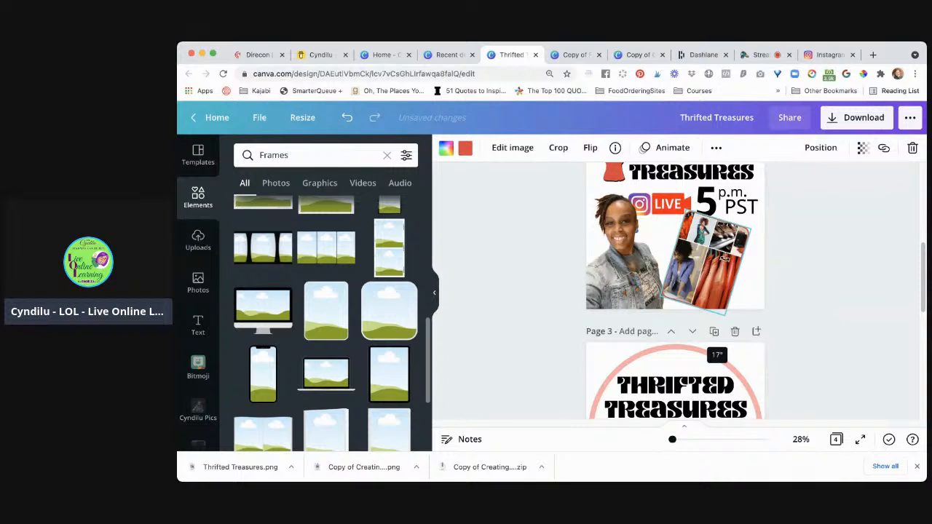
{"action": "left_click", "coordinate": [814, 272]}
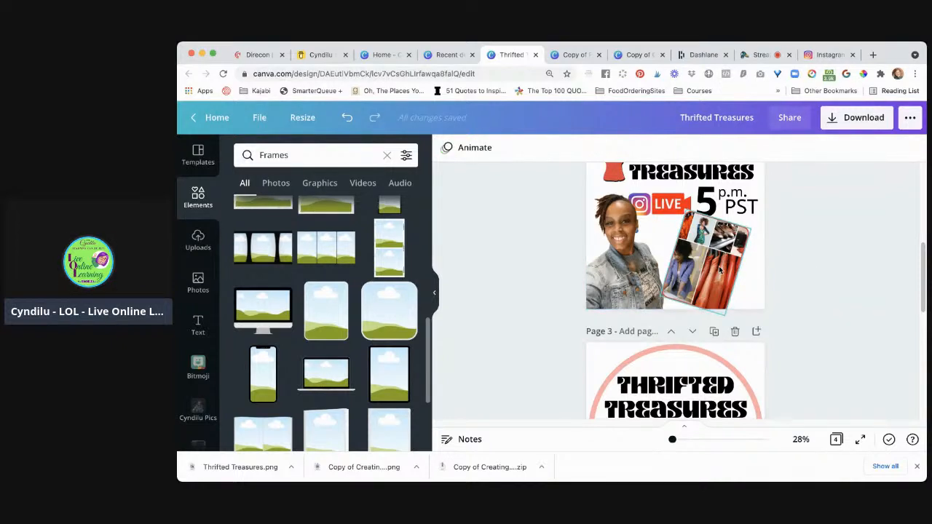
{"action": "left_click_drag", "start_coordinate": [717, 267], "coordinate": [728, 271]}
{"action": "left_click", "coordinate": [800, 292]}
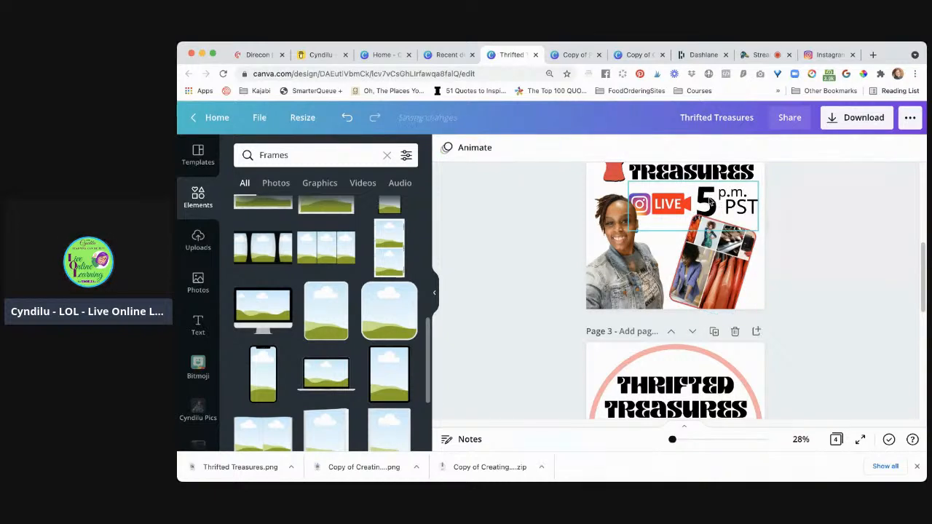
Send the tilted collage frame backwards so it sits behind the 5 p.m. text
{"action": "left_click", "coordinate": [710, 202]}
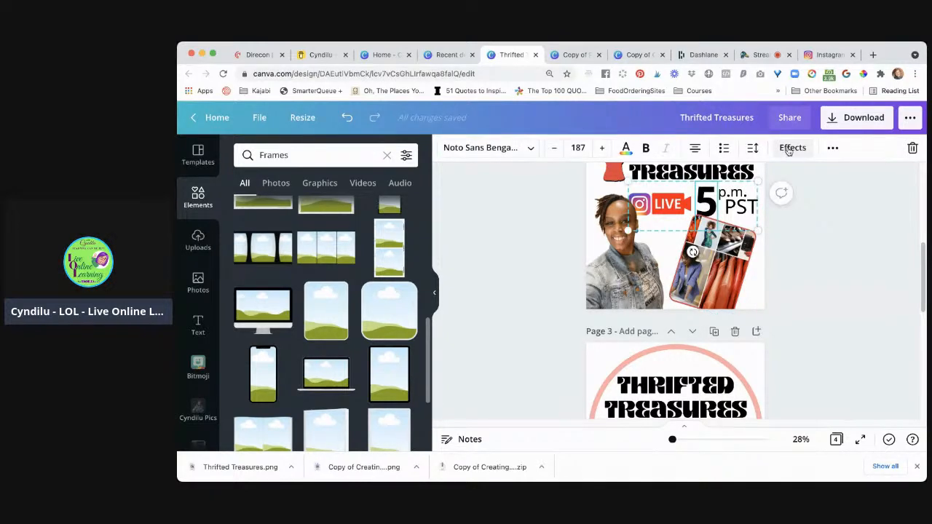
{"action": "left_click", "coordinate": [734, 279]}
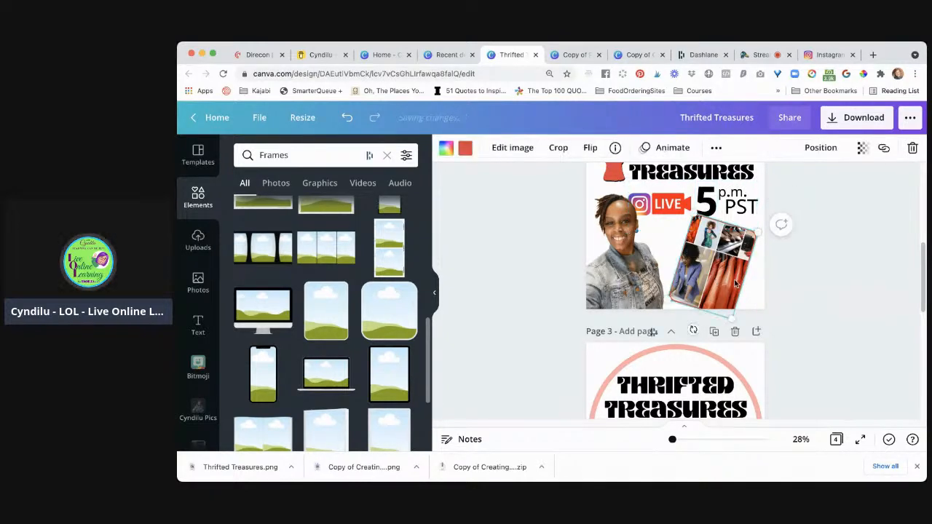
{"action": "left_click", "coordinate": [823, 149]}
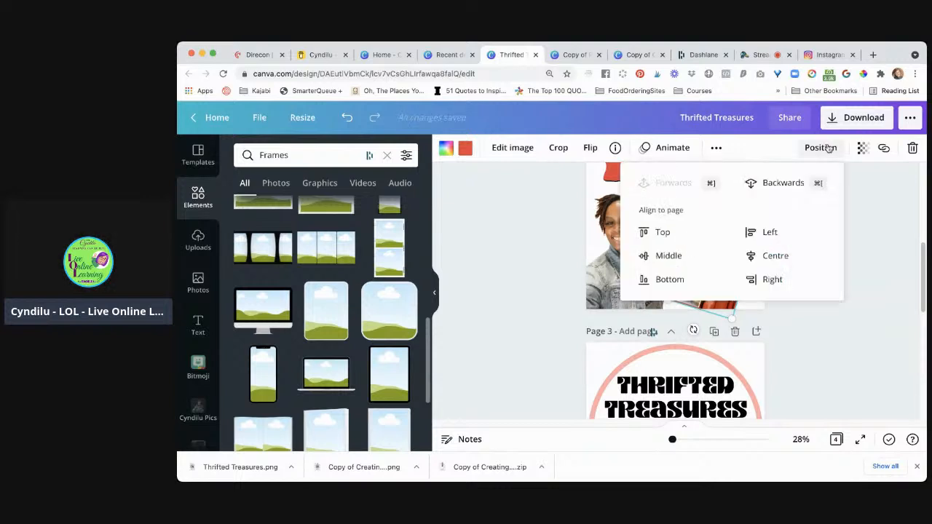
{"action": "left_click", "coordinate": [793, 185]}
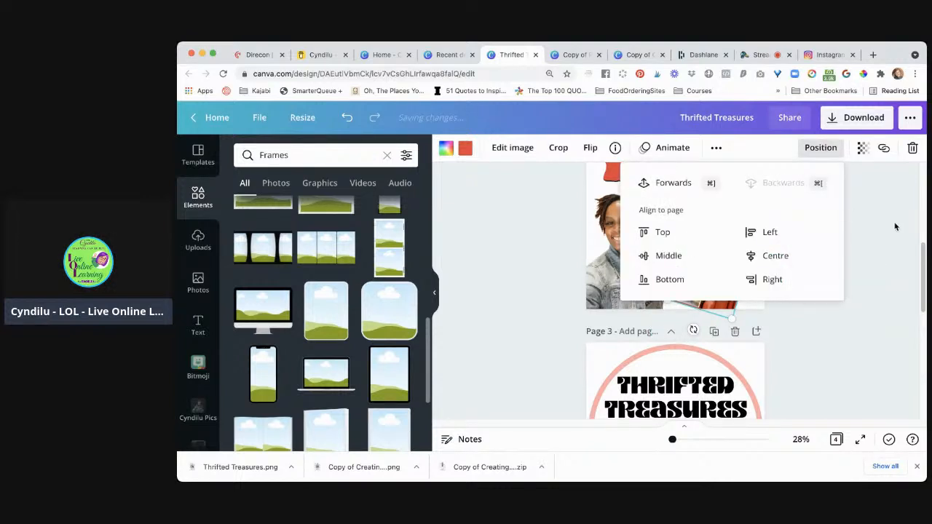
{"action": "left_click", "coordinate": [855, 313]}
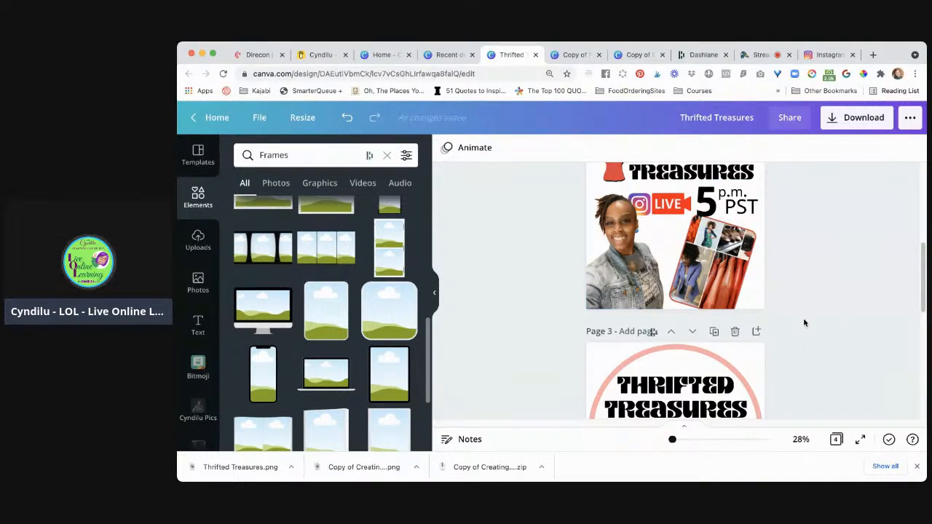
{"action": "scroll", "coordinate": [801, 307], "scroll_direction": "up", "scroll_amount": 5}
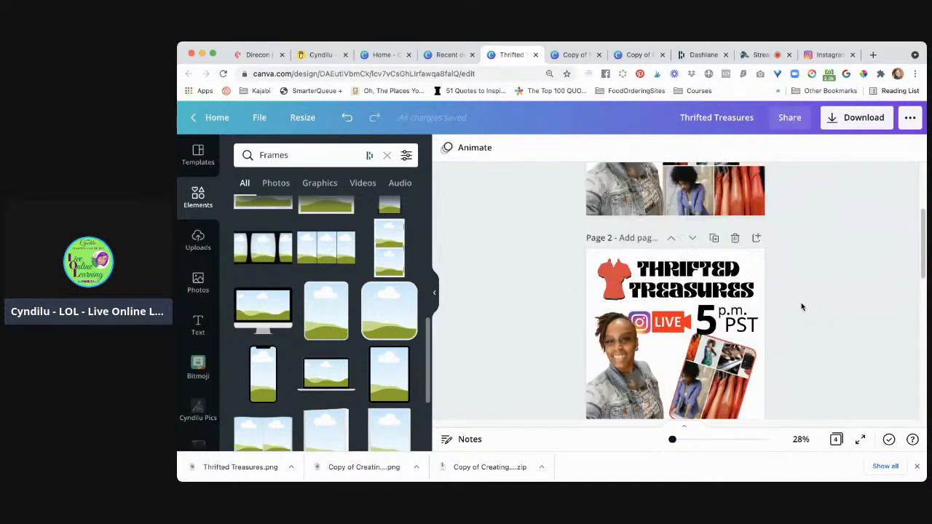
{"action": "scroll", "coordinate": [801, 307], "scroll_direction": "down", "scroll_amount": 4}
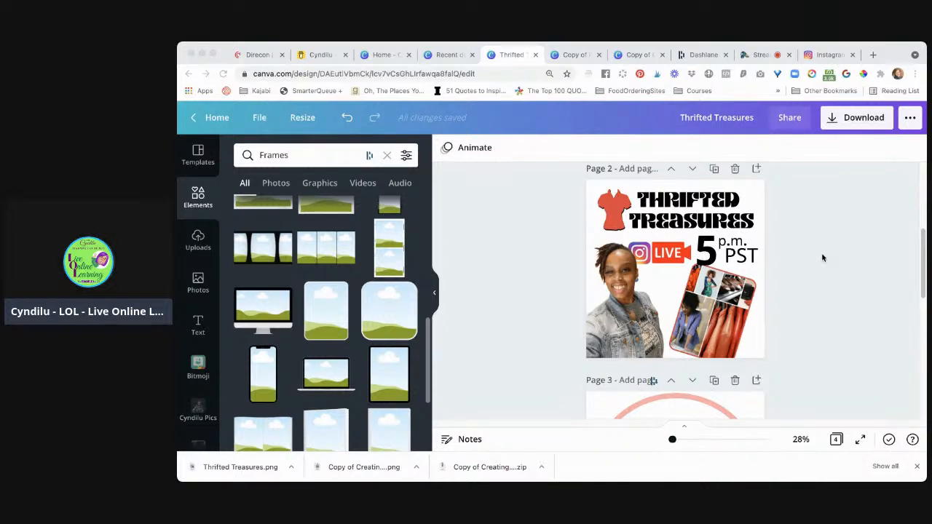
{"action": "scroll", "coordinate": [822, 257], "scroll_direction": "up", "scroll_amount": 1}
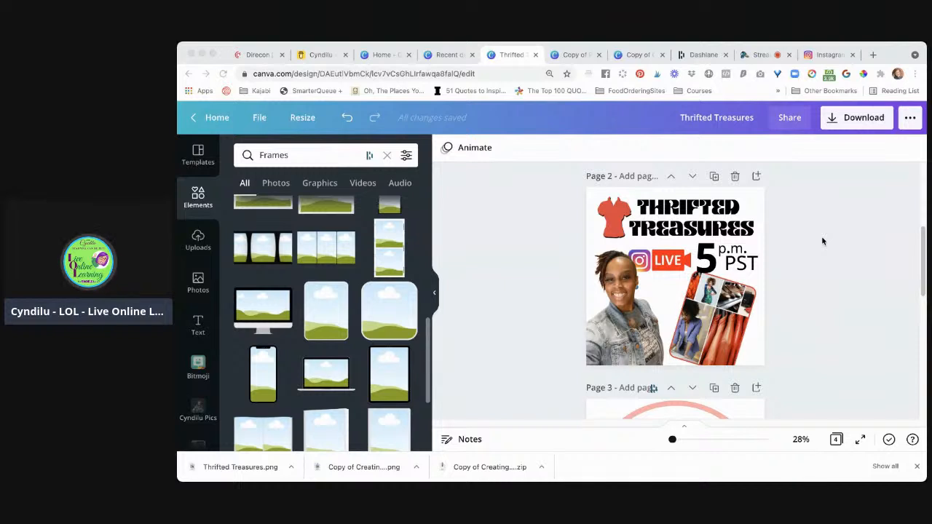
Switch to the StreamYard broadcast studio and read through the live viewer comments from earliest to latest
{"action": "left_click", "coordinate": [434, 76]}
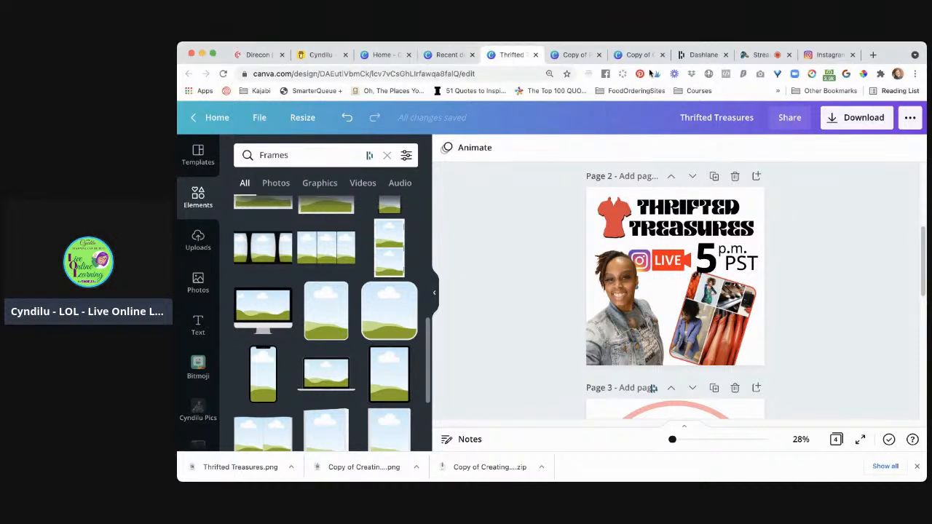
{"action": "left_click", "coordinate": [755, 57]}
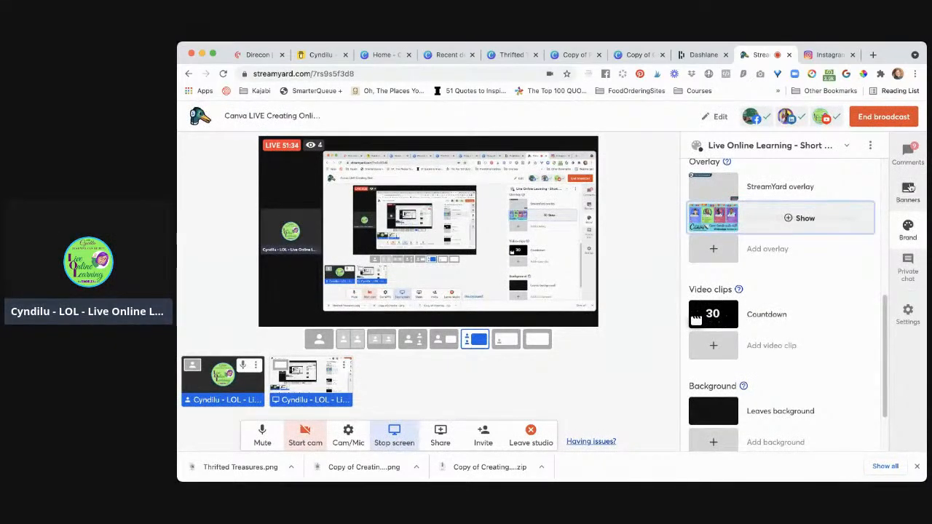
{"action": "left_click", "coordinate": [908, 153]}
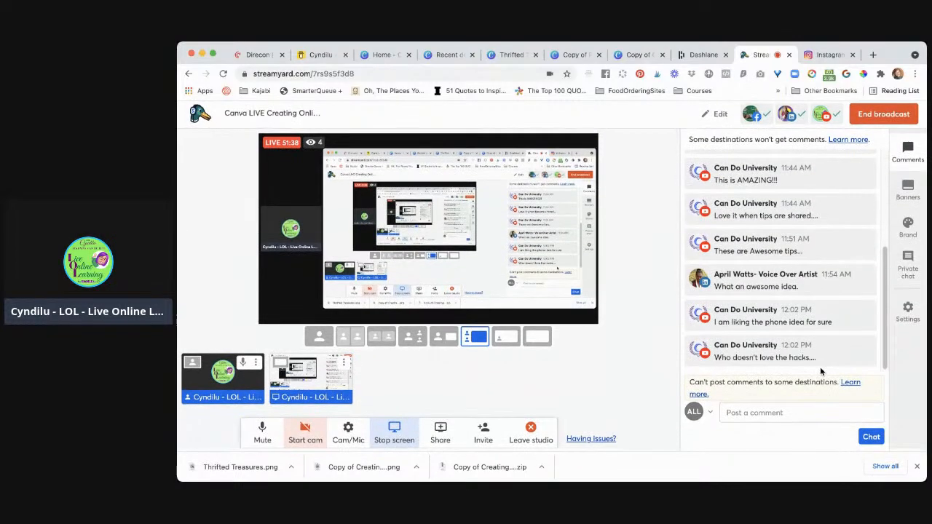
{"action": "scroll", "coordinate": [817, 291], "scroll_direction": "up", "scroll_amount": 2}
{"action": "scroll", "coordinate": [815, 296], "scroll_direction": "up", "scroll_amount": 4}
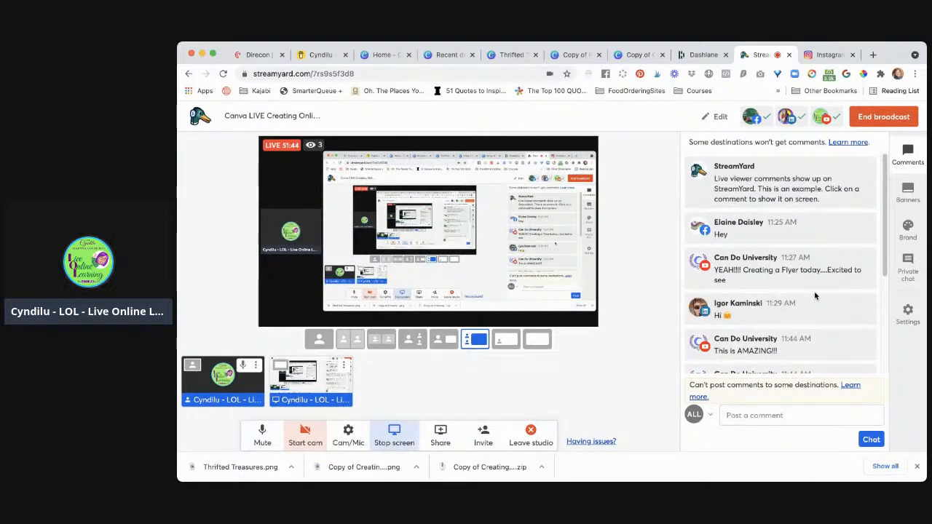
{"action": "scroll", "coordinate": [816, 295], "scroll_direction": "down", "scroll_amount": 5}
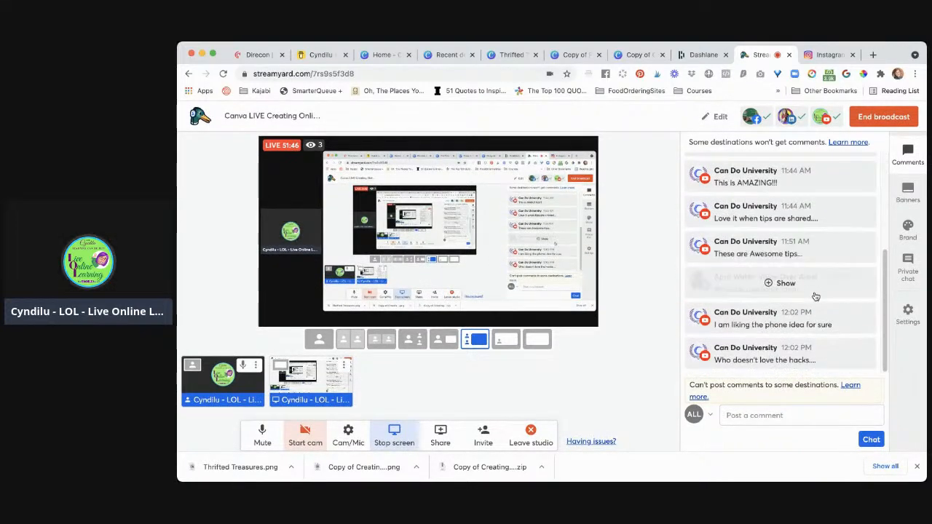
{"action": "left_click", "coordinate": [785, 284]}
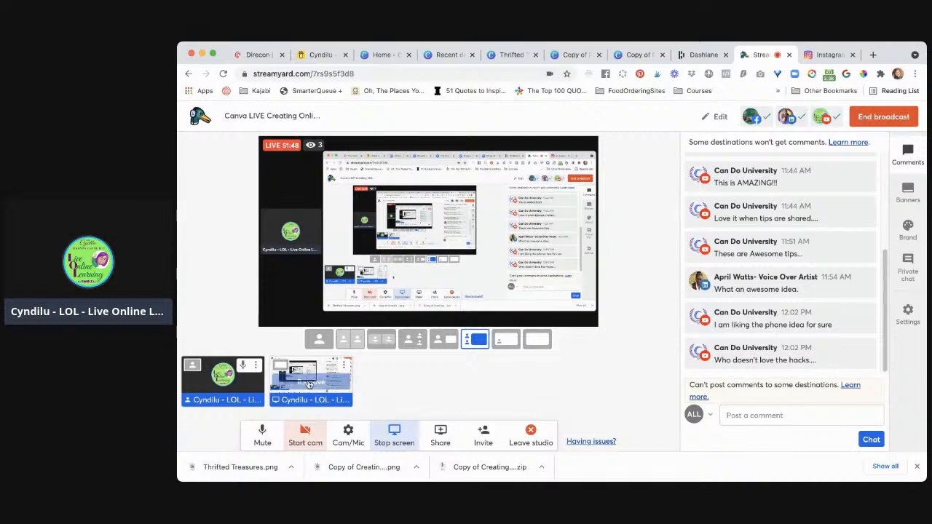